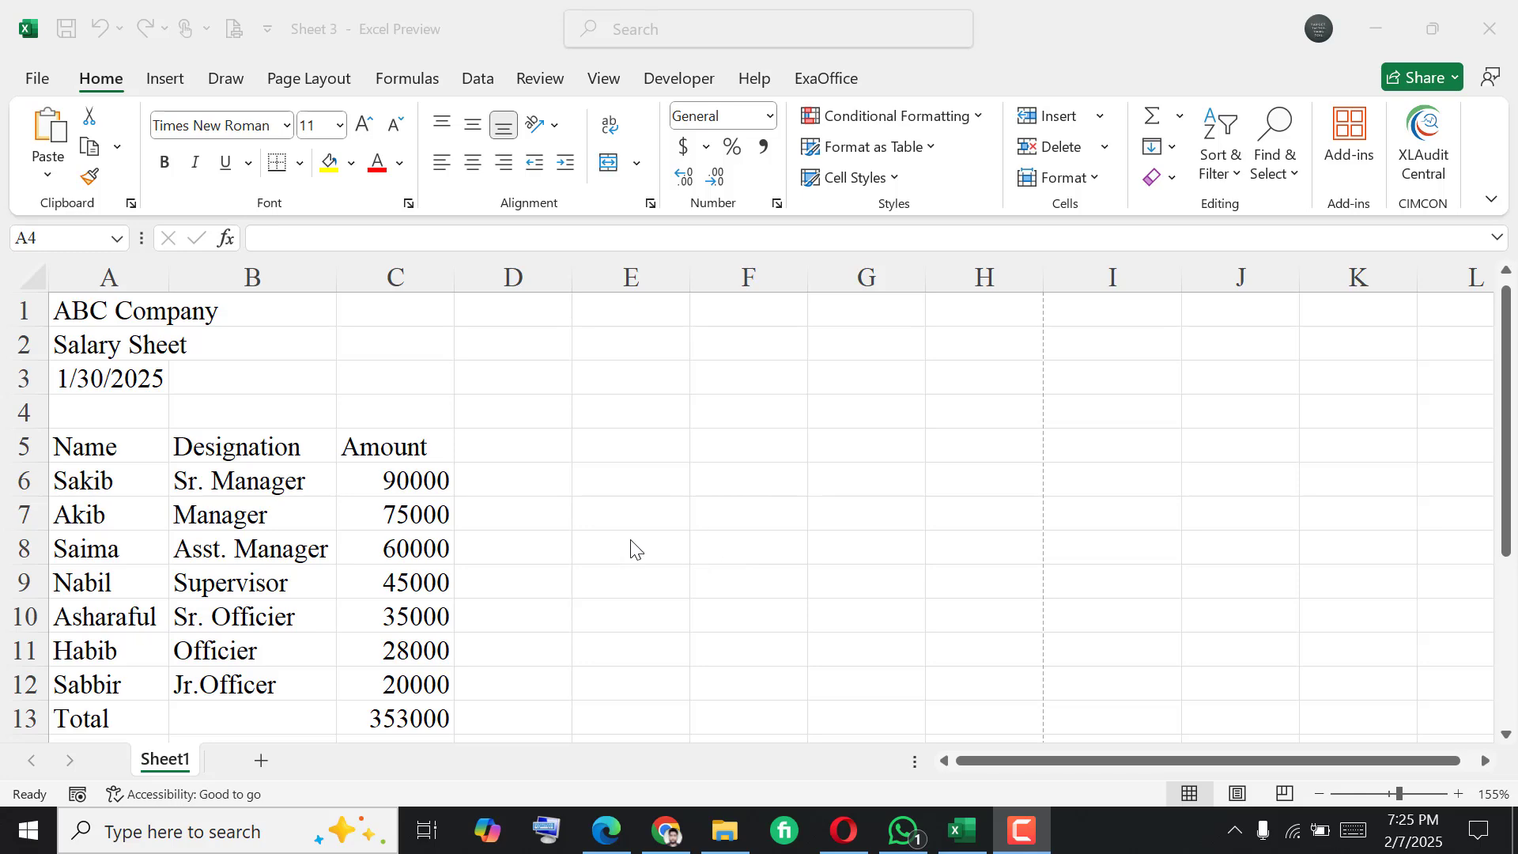
scroll(490, 512, down, 1)
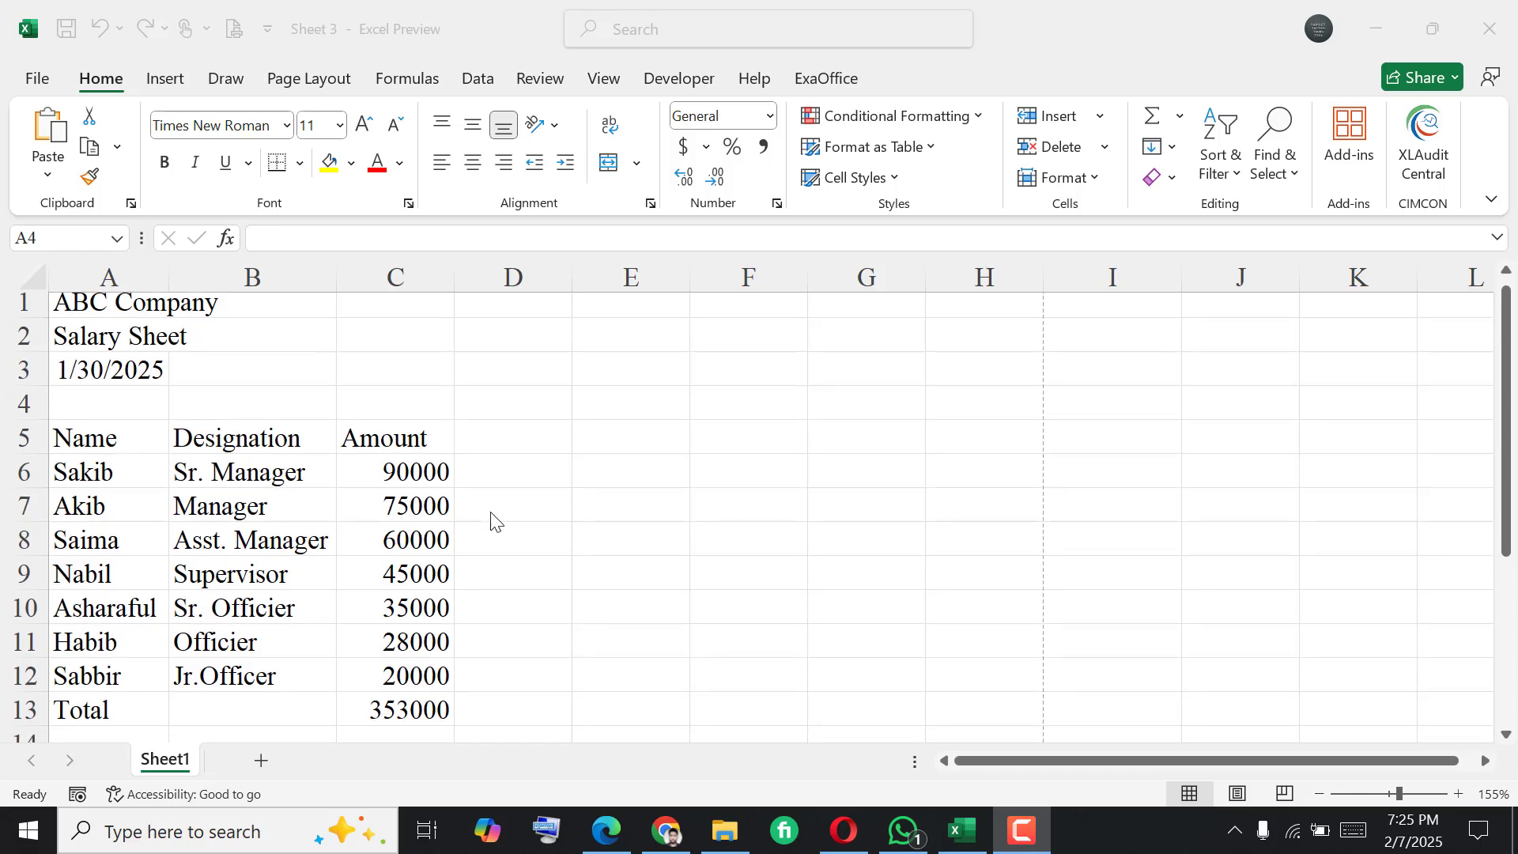
click(404, 335)
scroll(393, 459, up, 1)
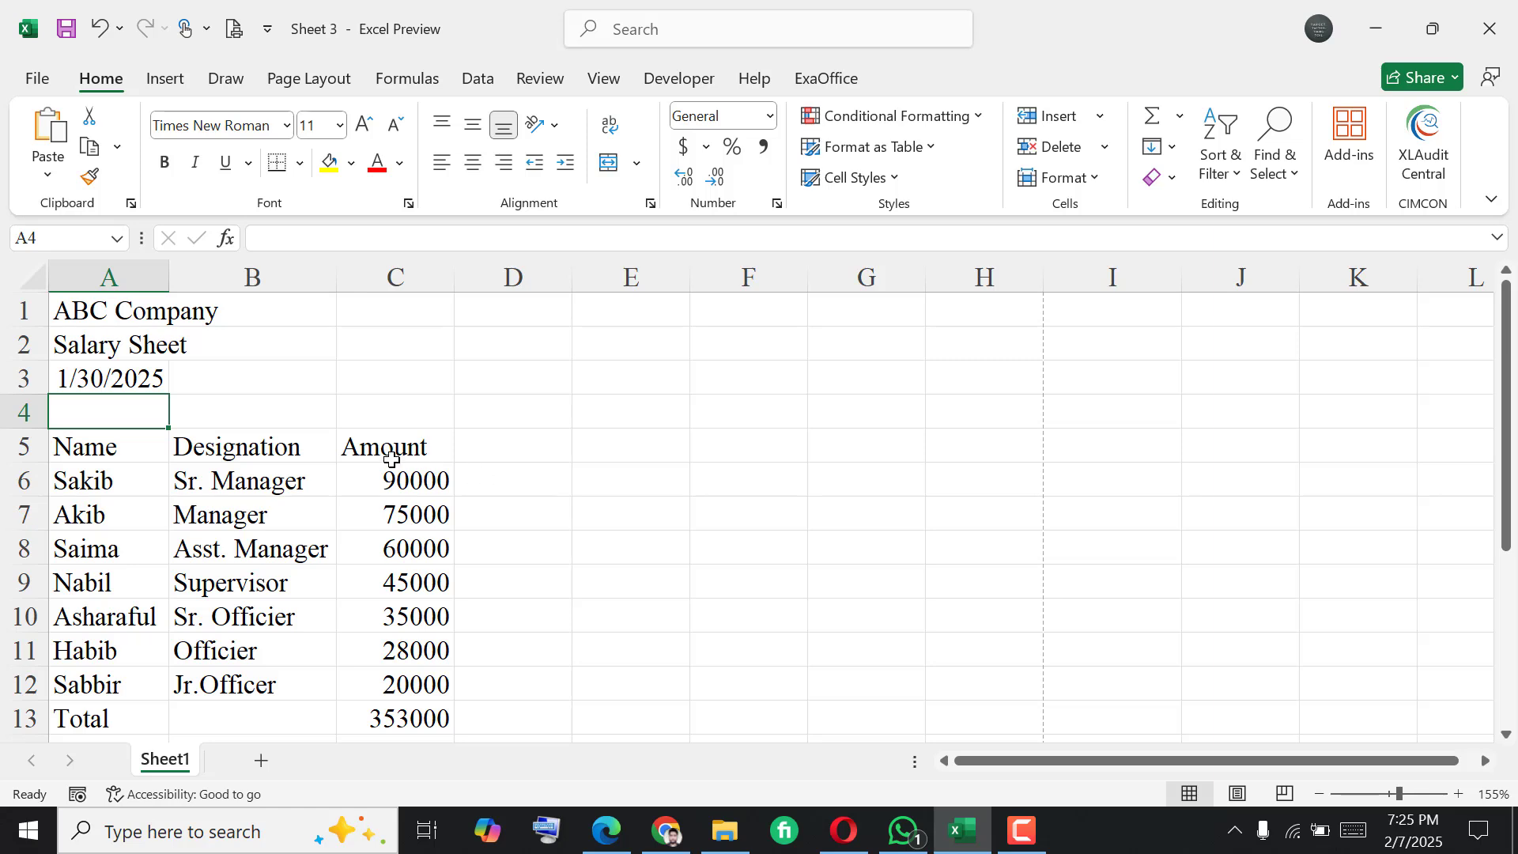
scroll(390, 458, down, 1)
scroll(248, 427, up, 1)
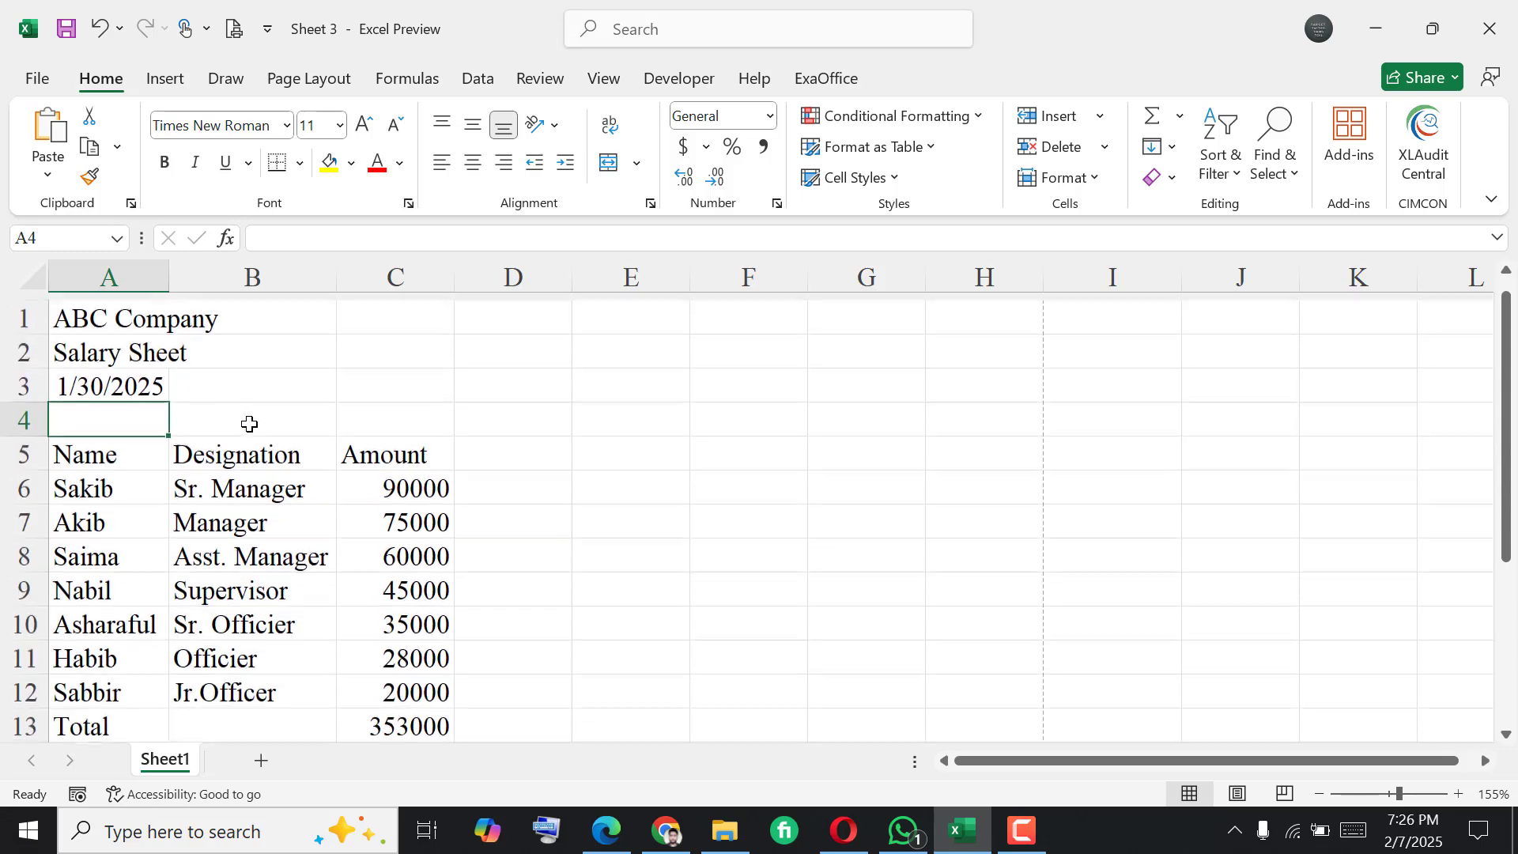
scroll(138, 391, down, 1)
scroll(119, 372, up, 1)
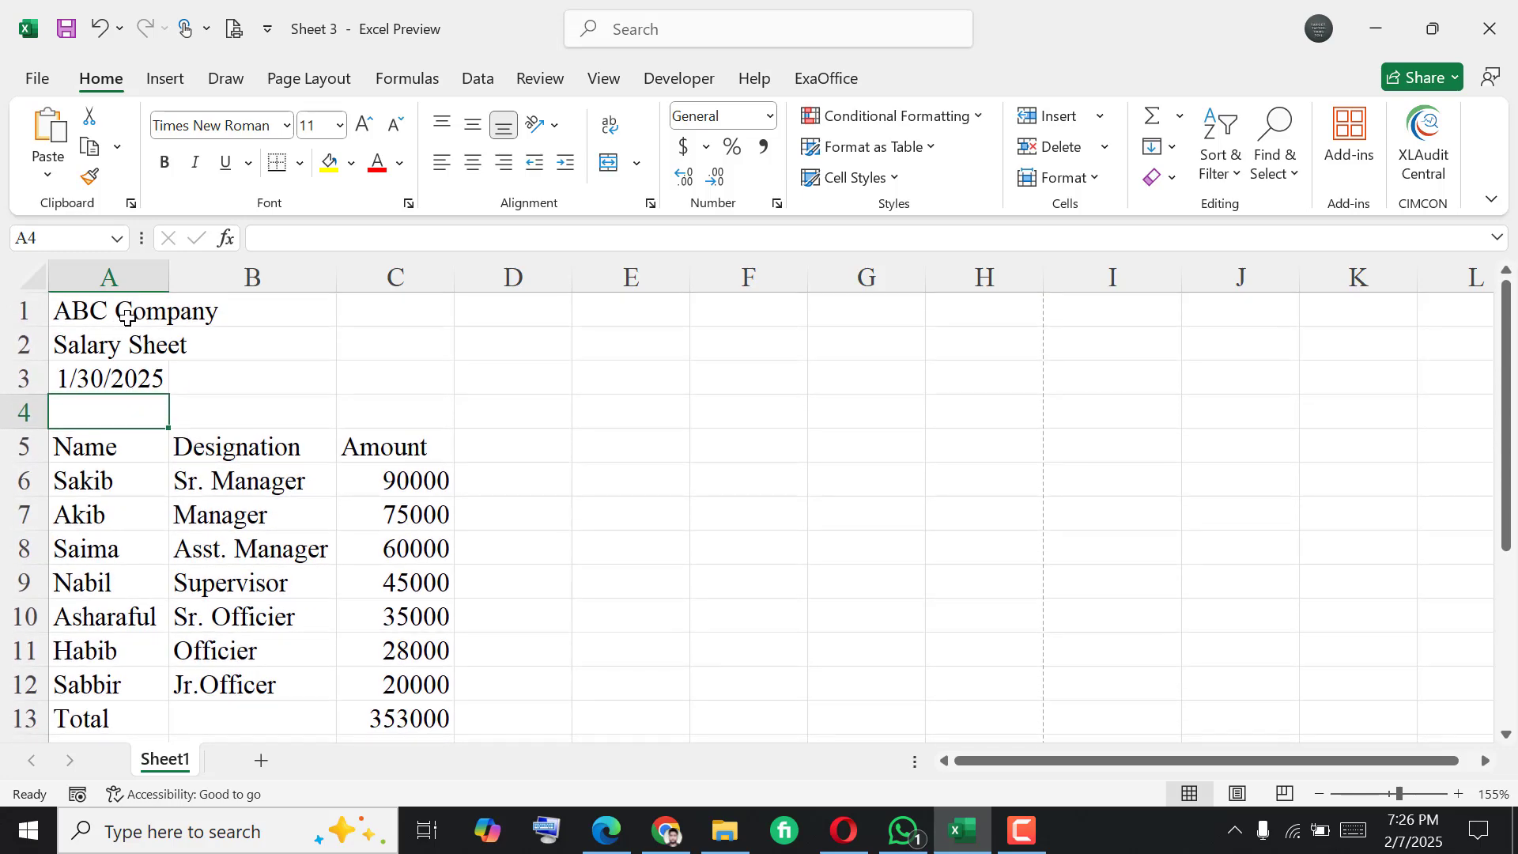
- Review the salary sheet's heading rows and the Name, Designation and Amount columns of the table
drag(117, 310, 306, 319)
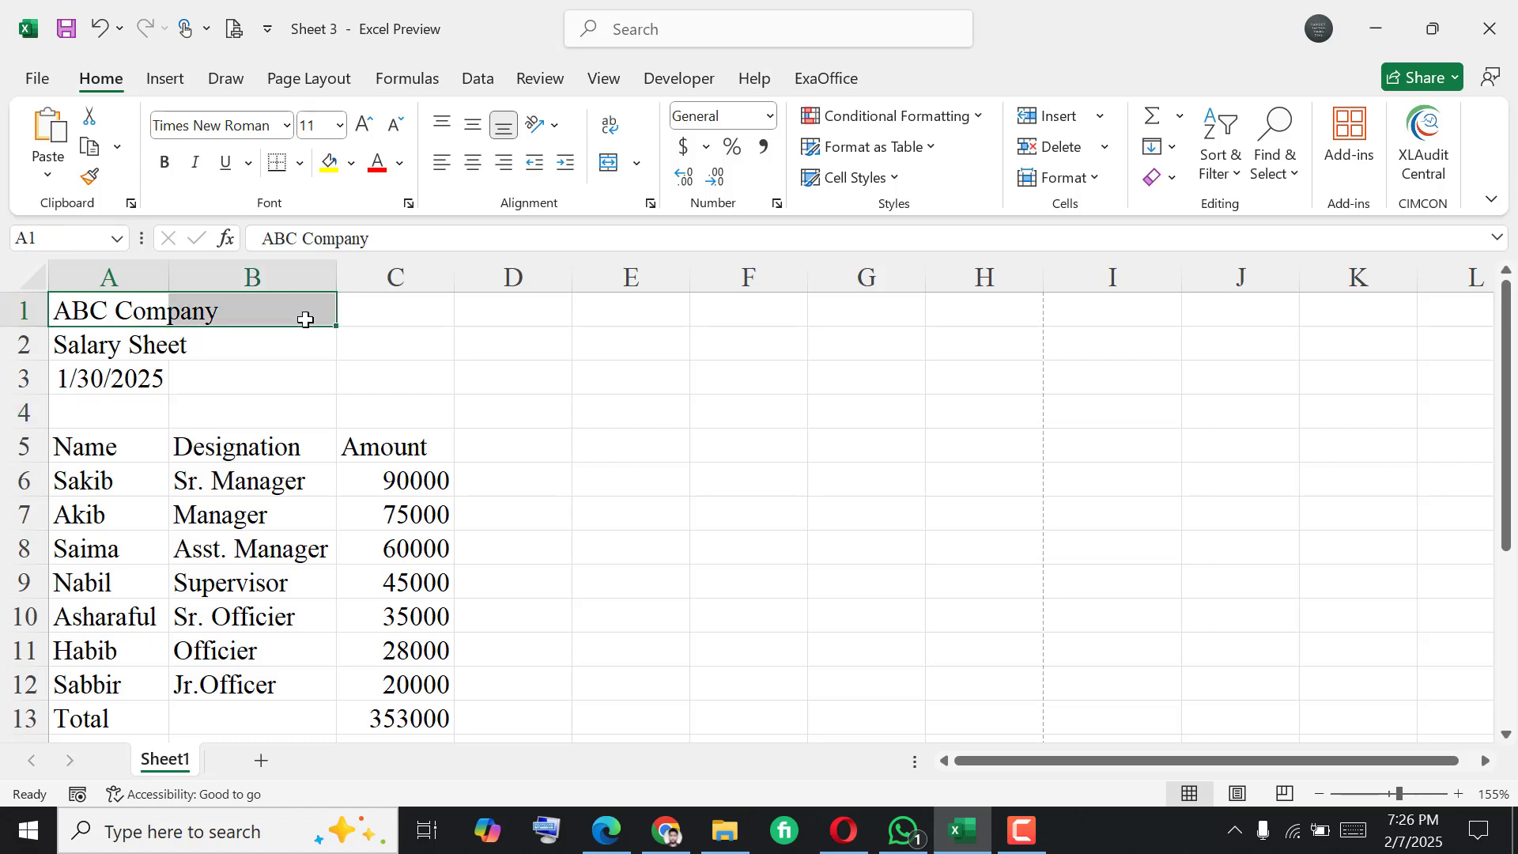
click(67, 352)
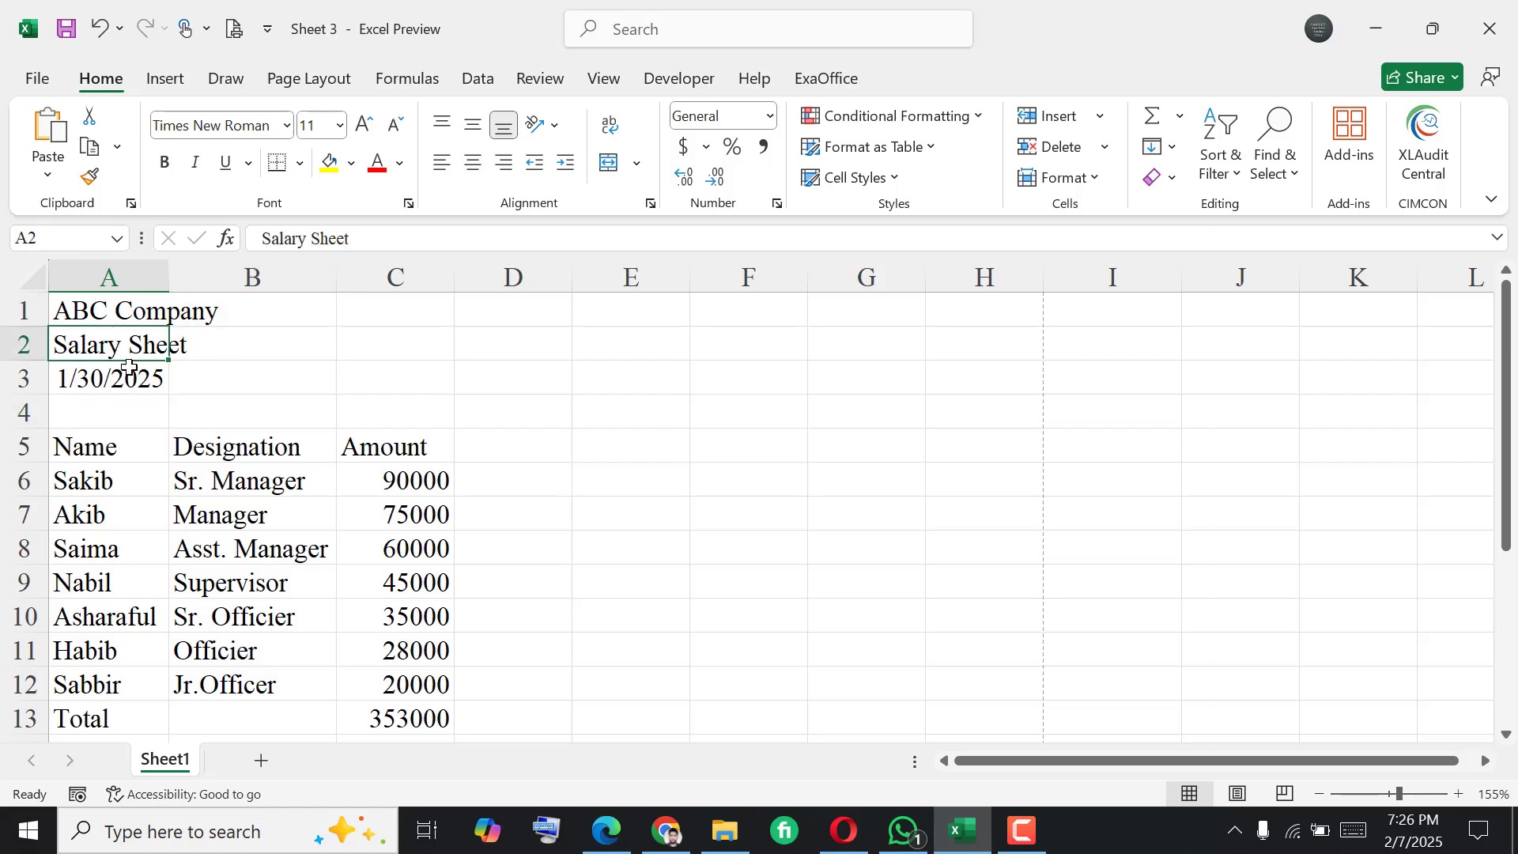
click(74, 378)
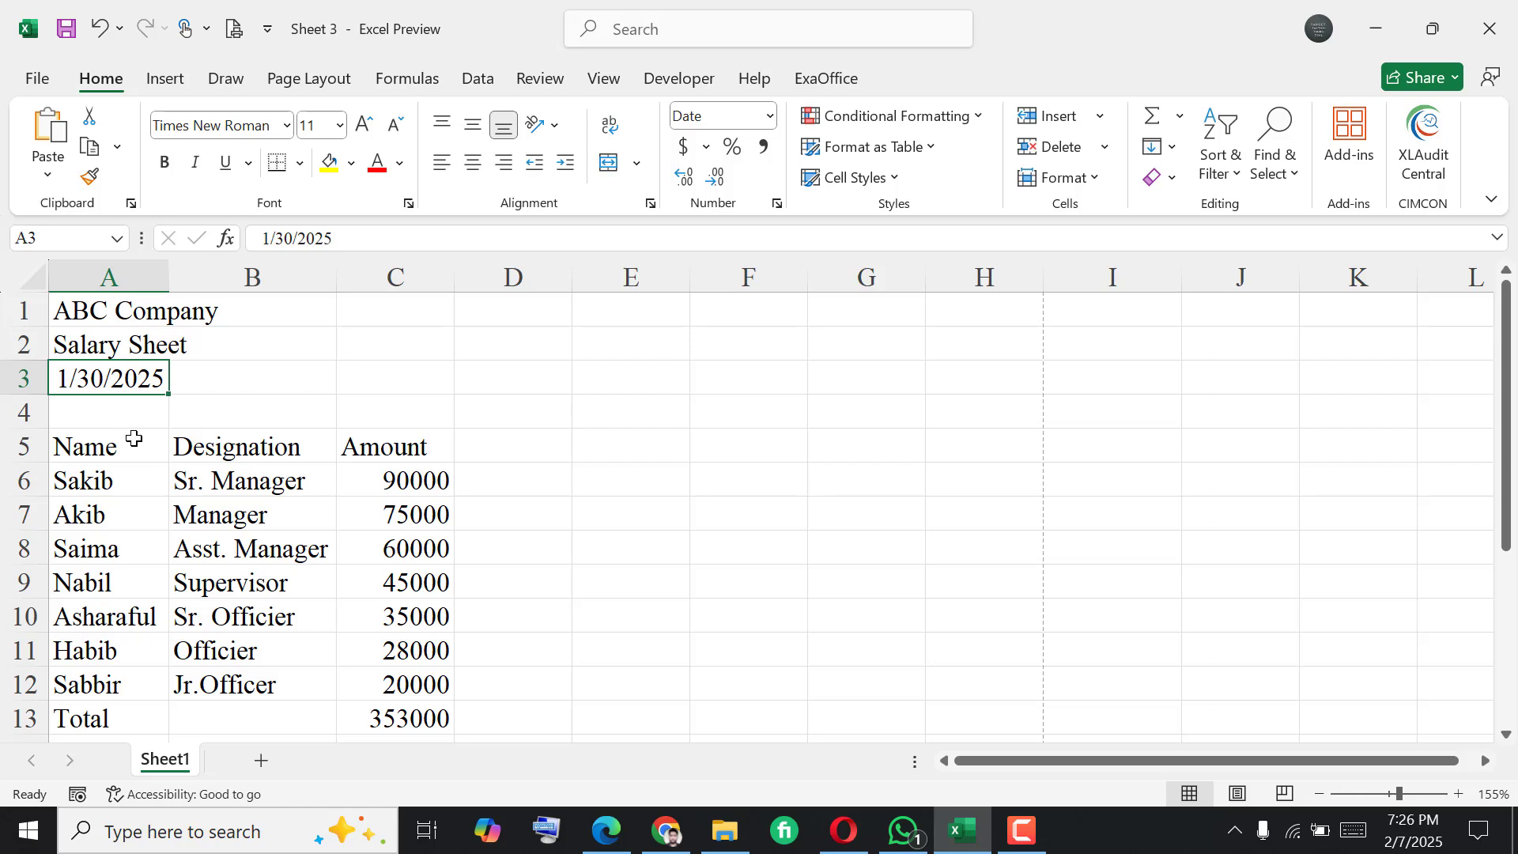
scroll(132, 436, down, 1)
drag(66, 399, 71, 688)
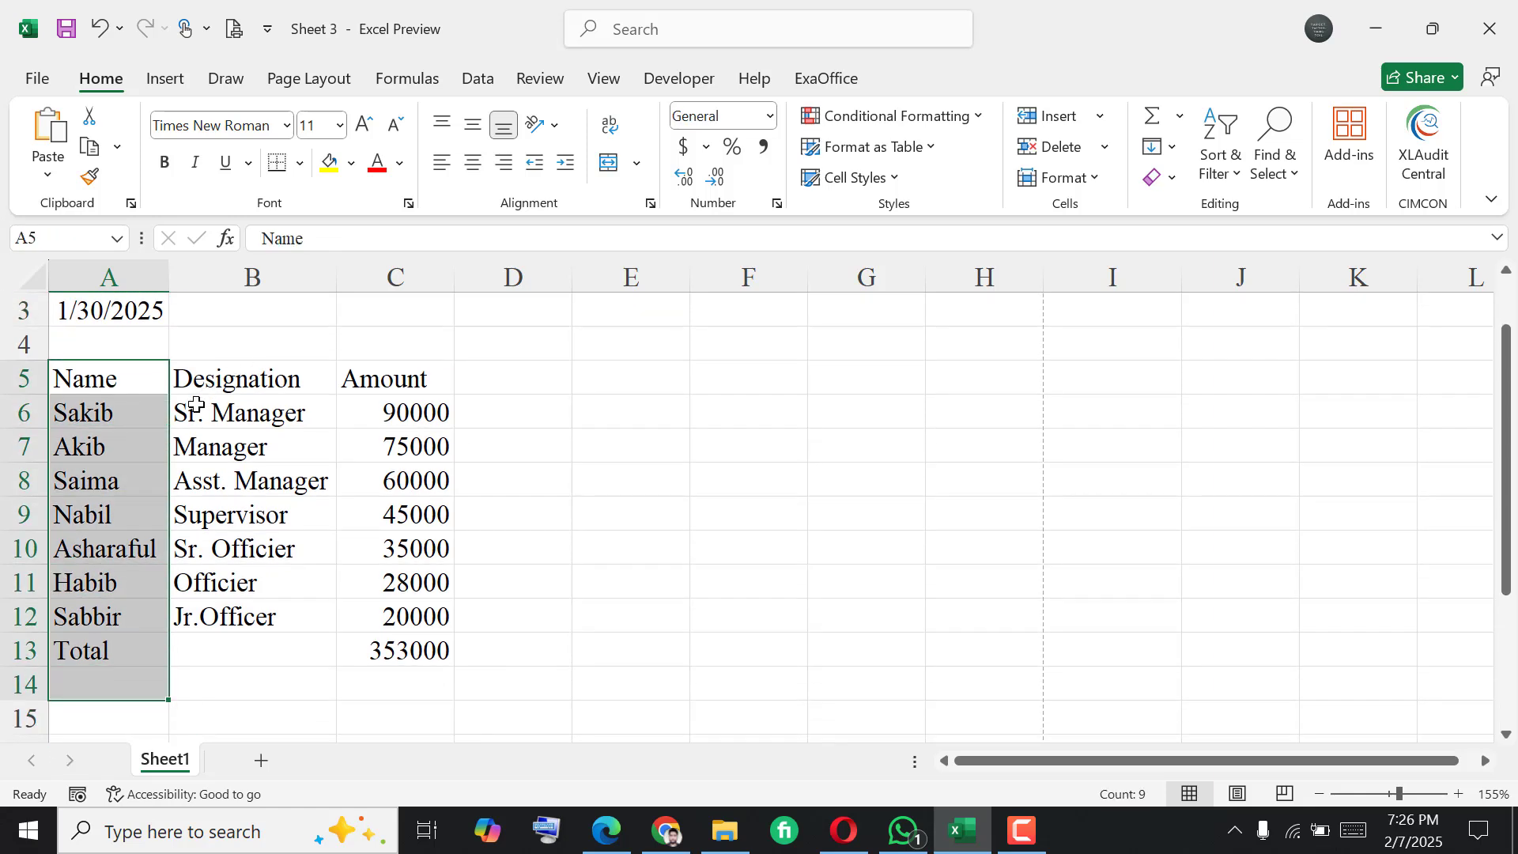
drag(193, 406, 182, 619)
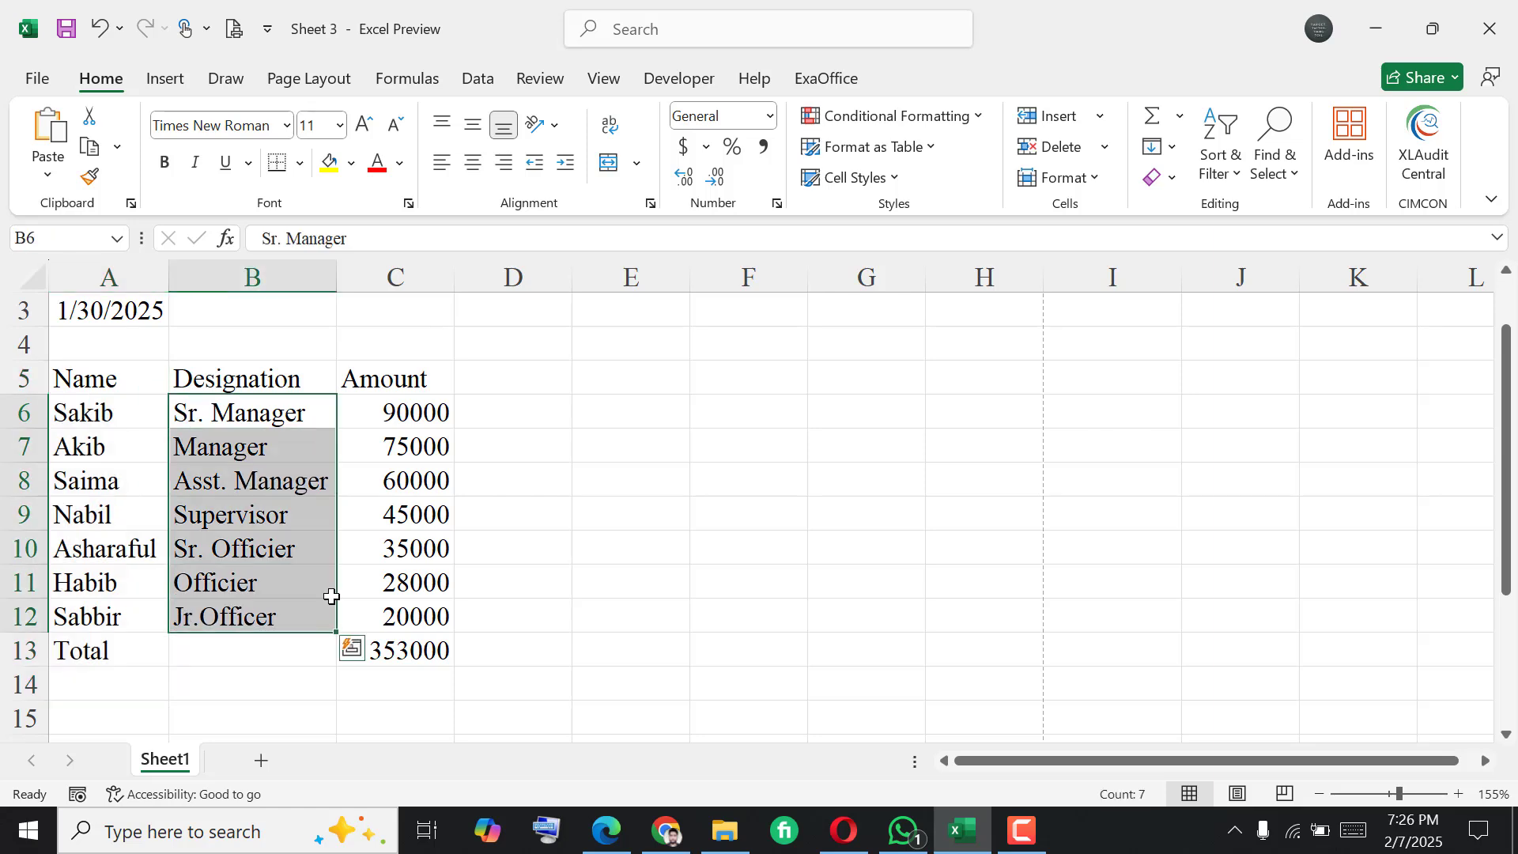
drag(389, 414, 339, 616)
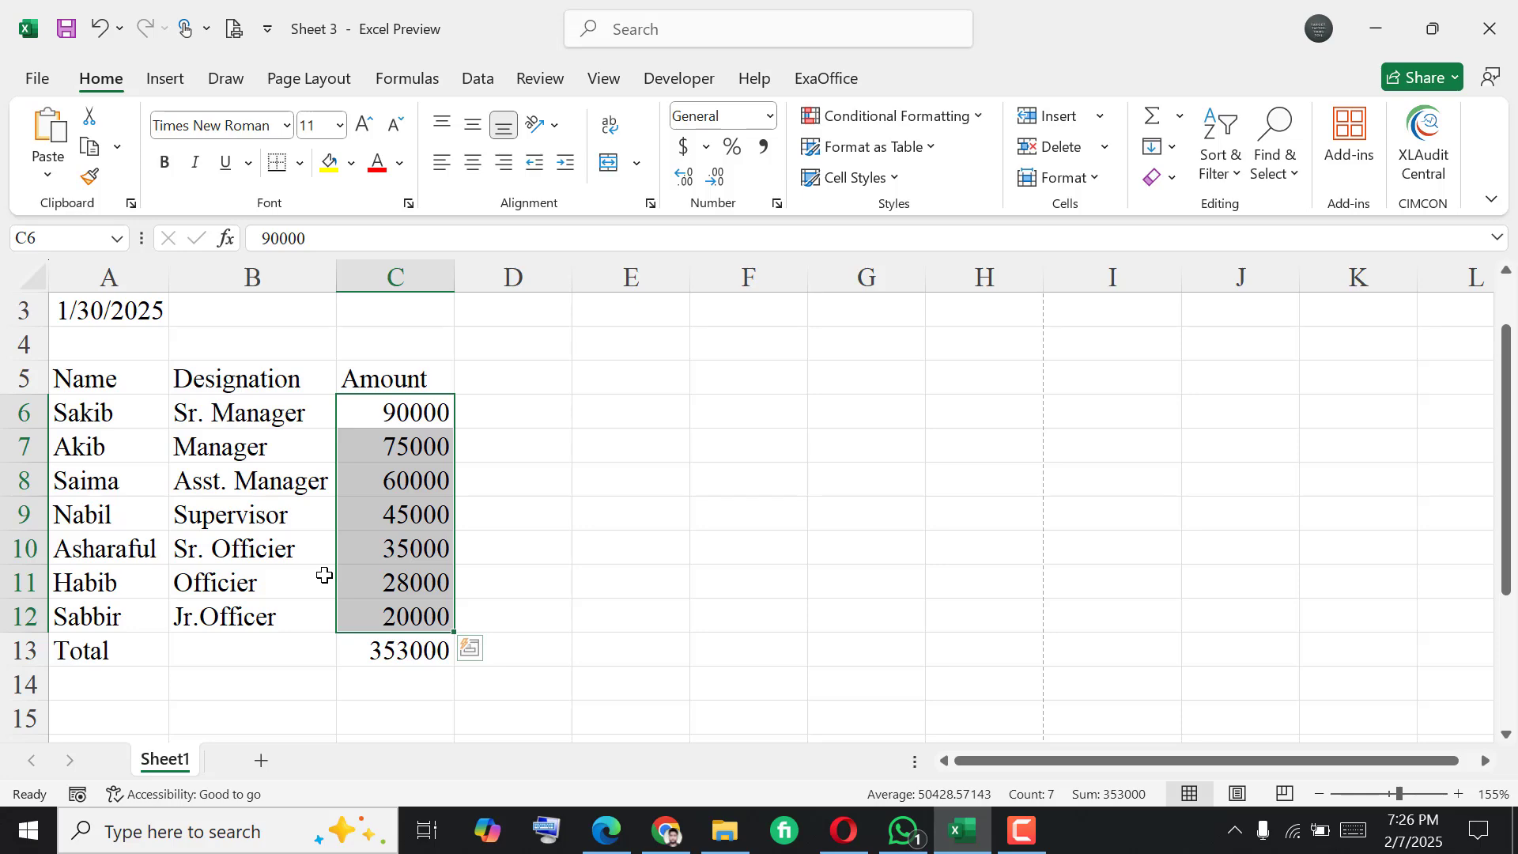
scroll(193, 495, up, 1)
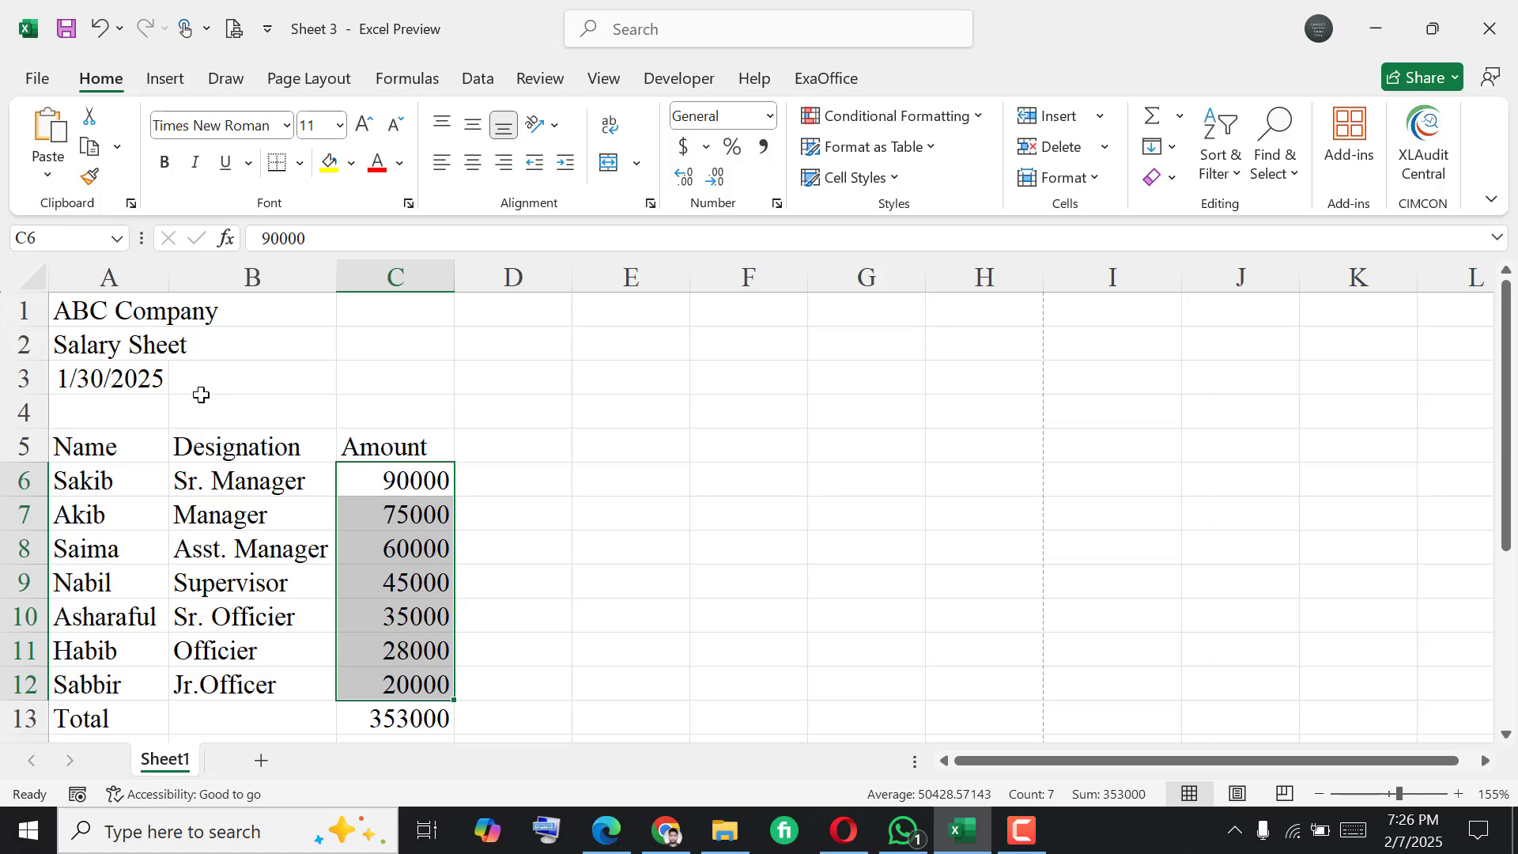
ctrl+click(95, 480)
drag(95, 480, 94, 682)
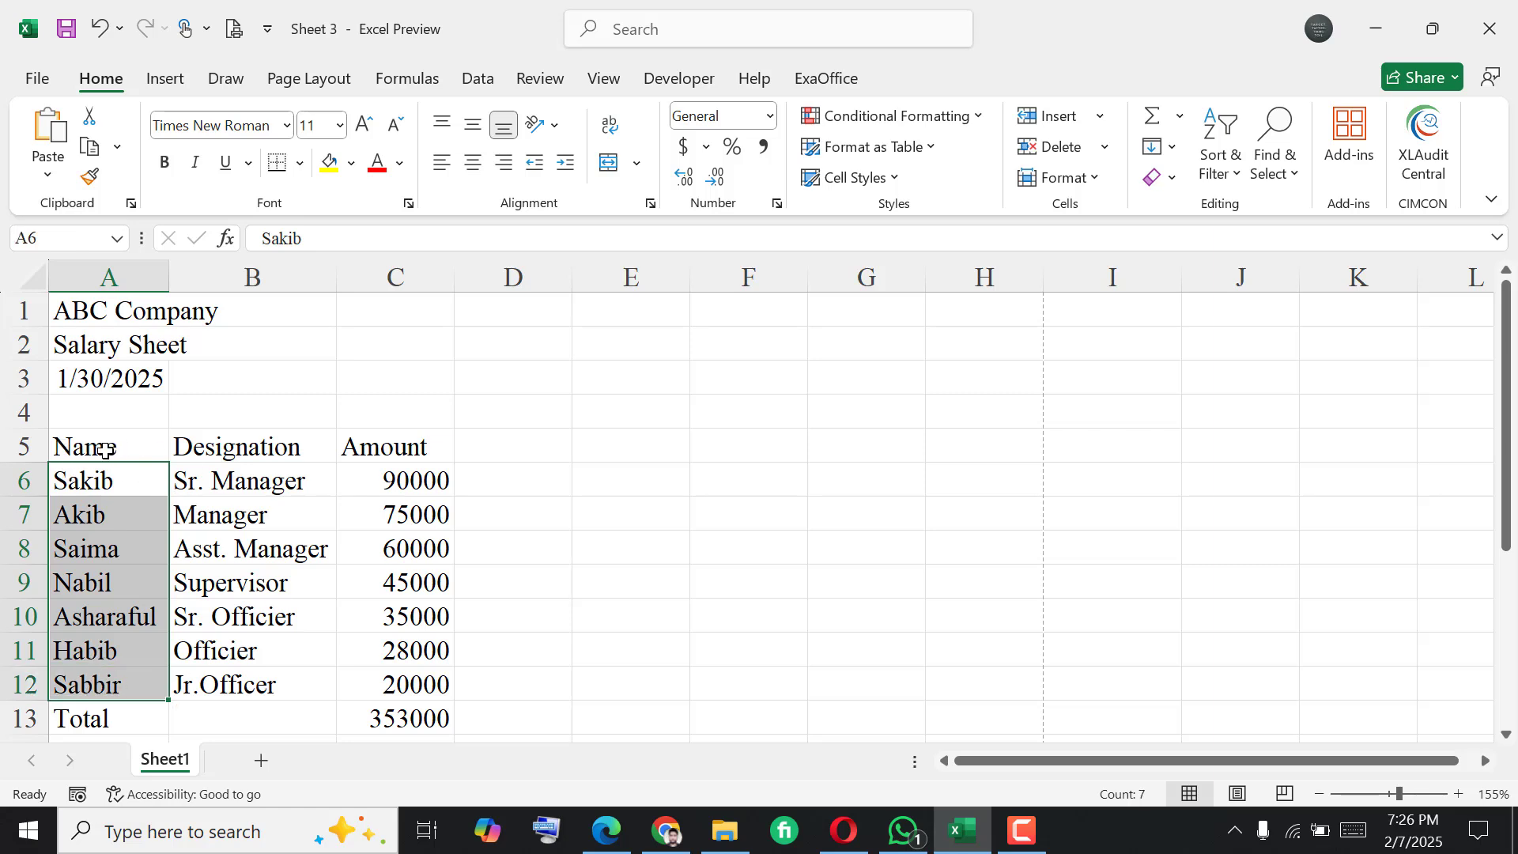
drag(106, 446, 410, 684)
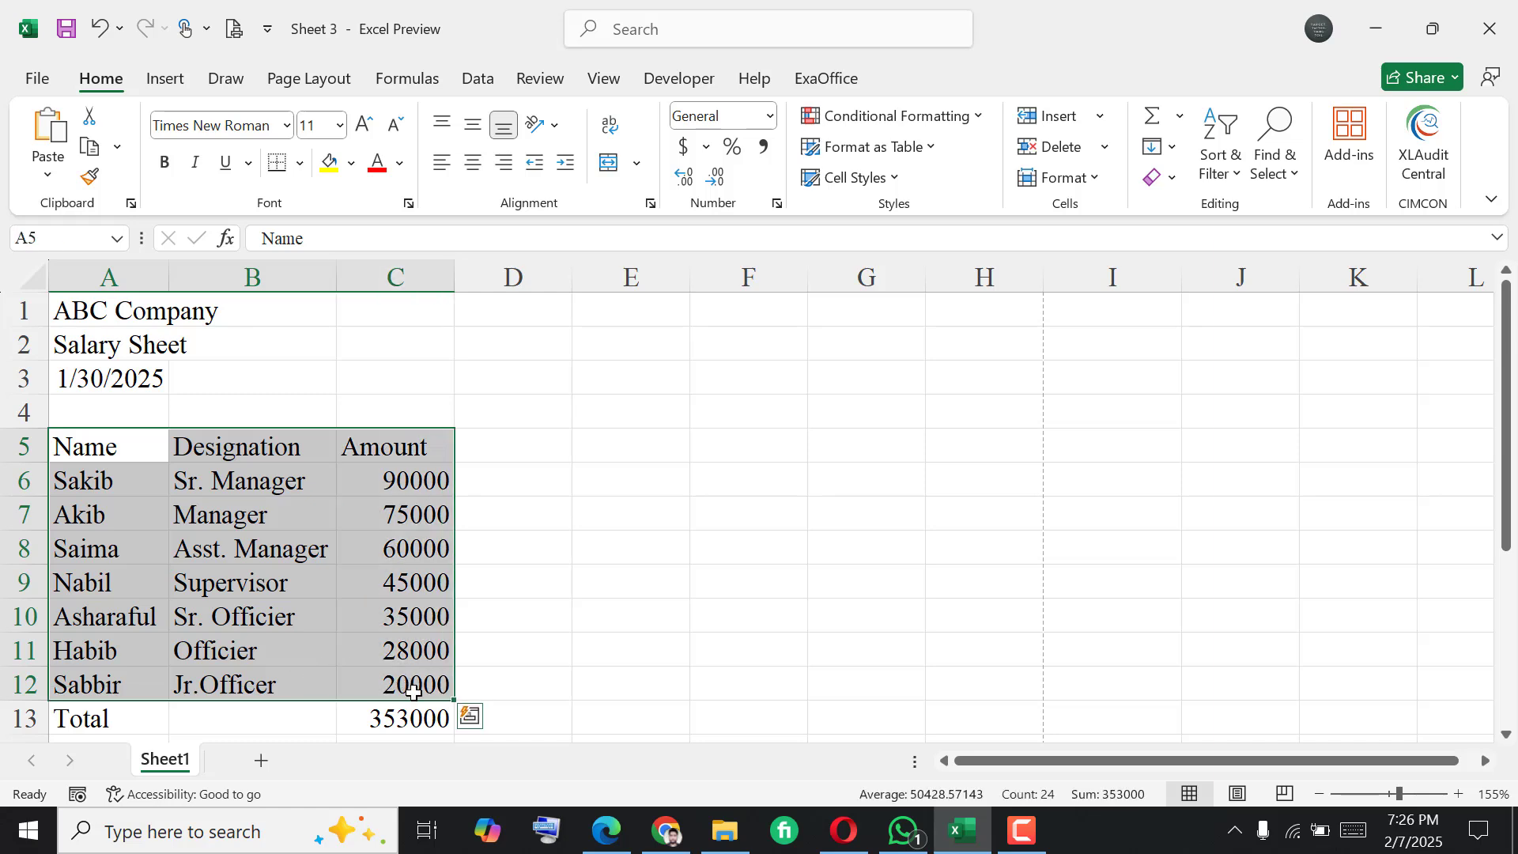
- Select the entire sheet and apply the Times New Roman font to it
click(33, 273)
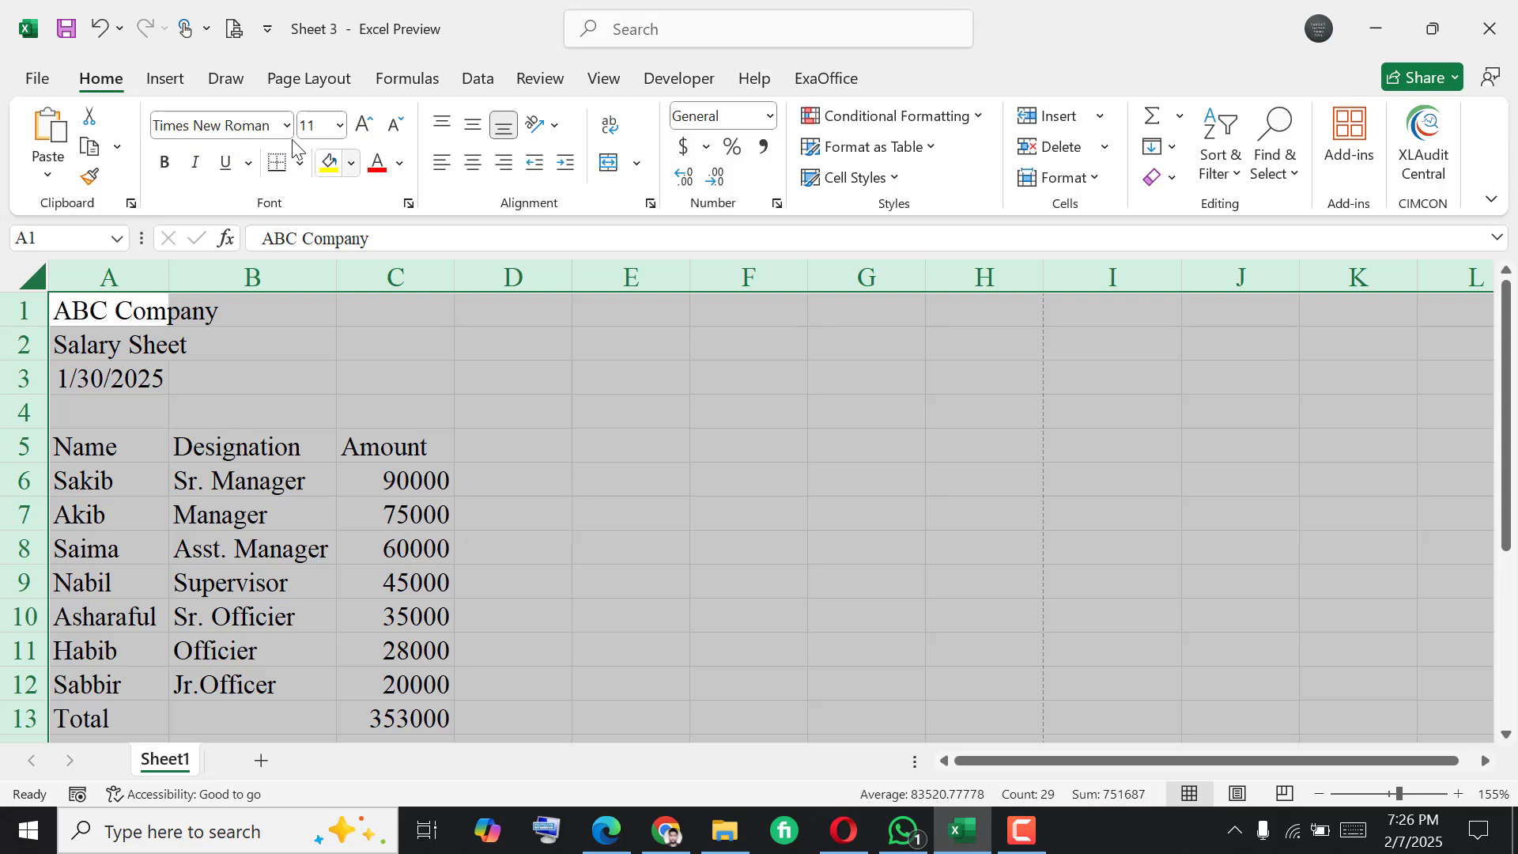
click(170, 126)
text(Time)
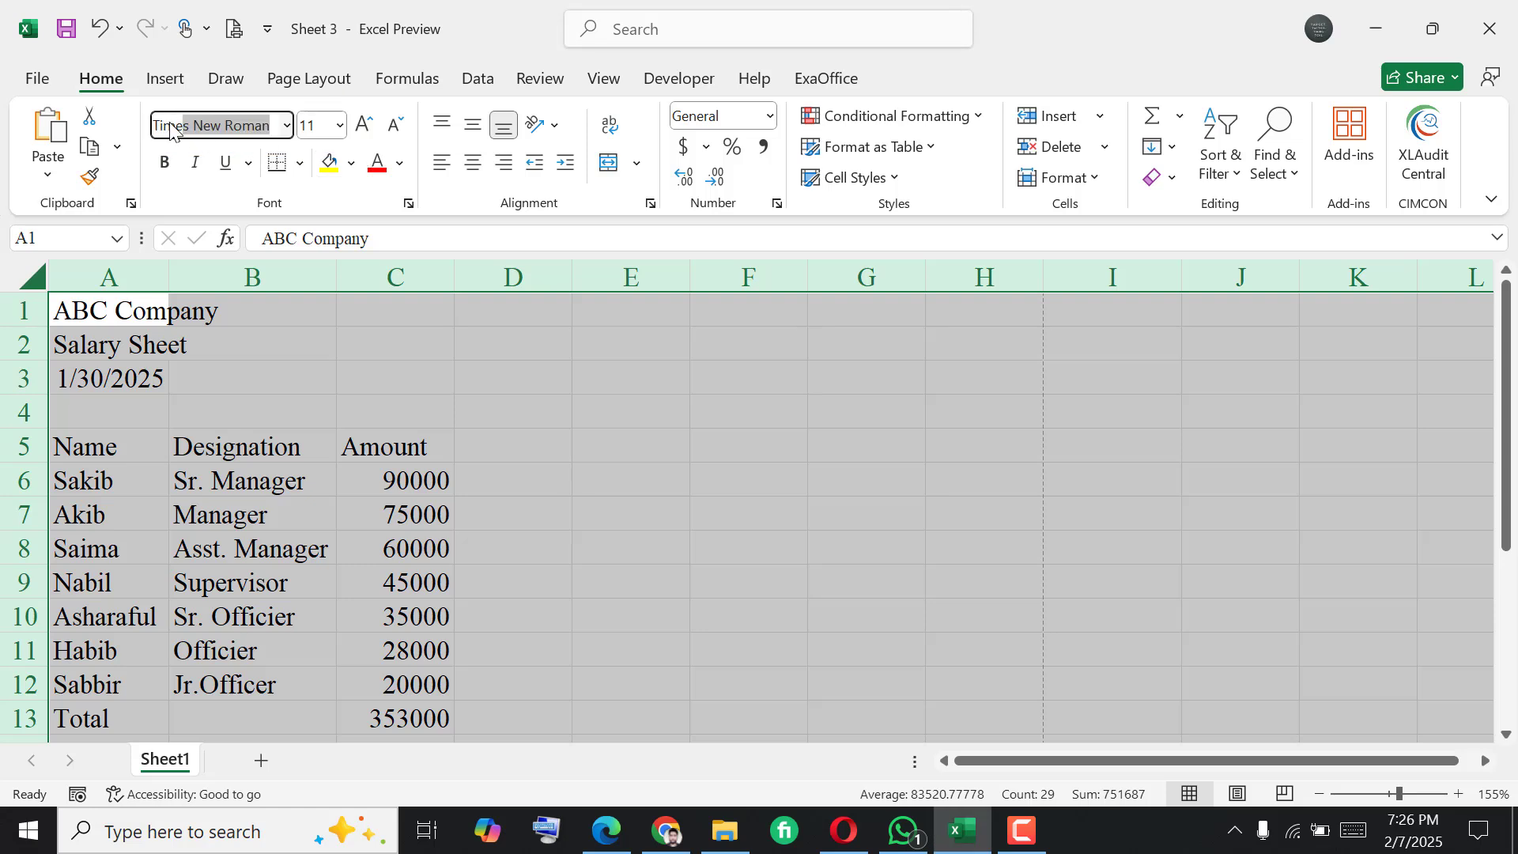
key(Return)
scroll(127, 515, down, 1)
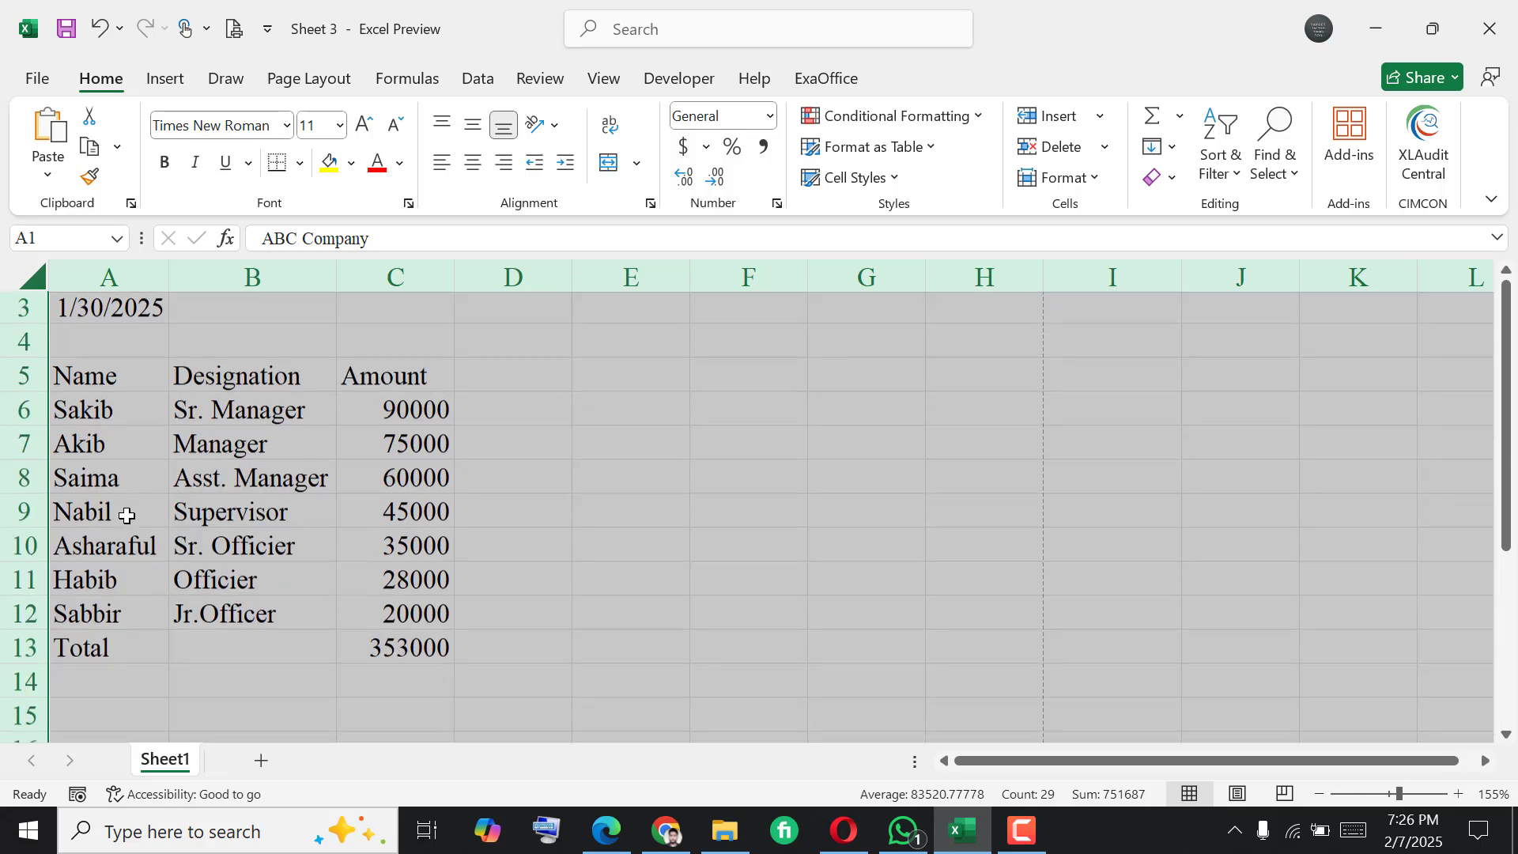
scroll(203, 543, down, 1)
scroll(210, 551, up, 2)
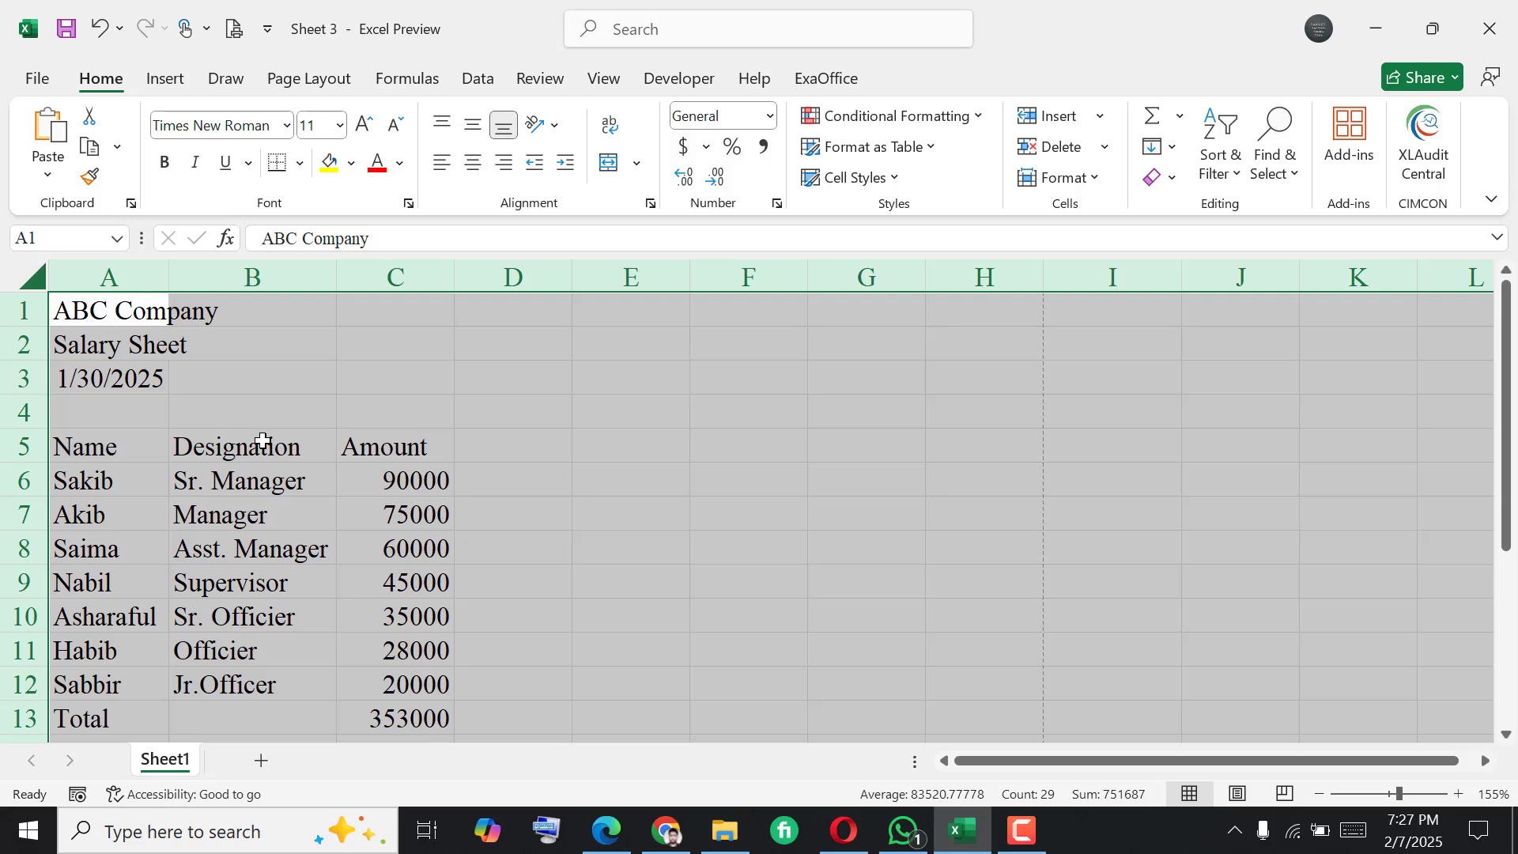
- Set the font size of the entire sheet to 12
scroll(163, 443, down, 1)
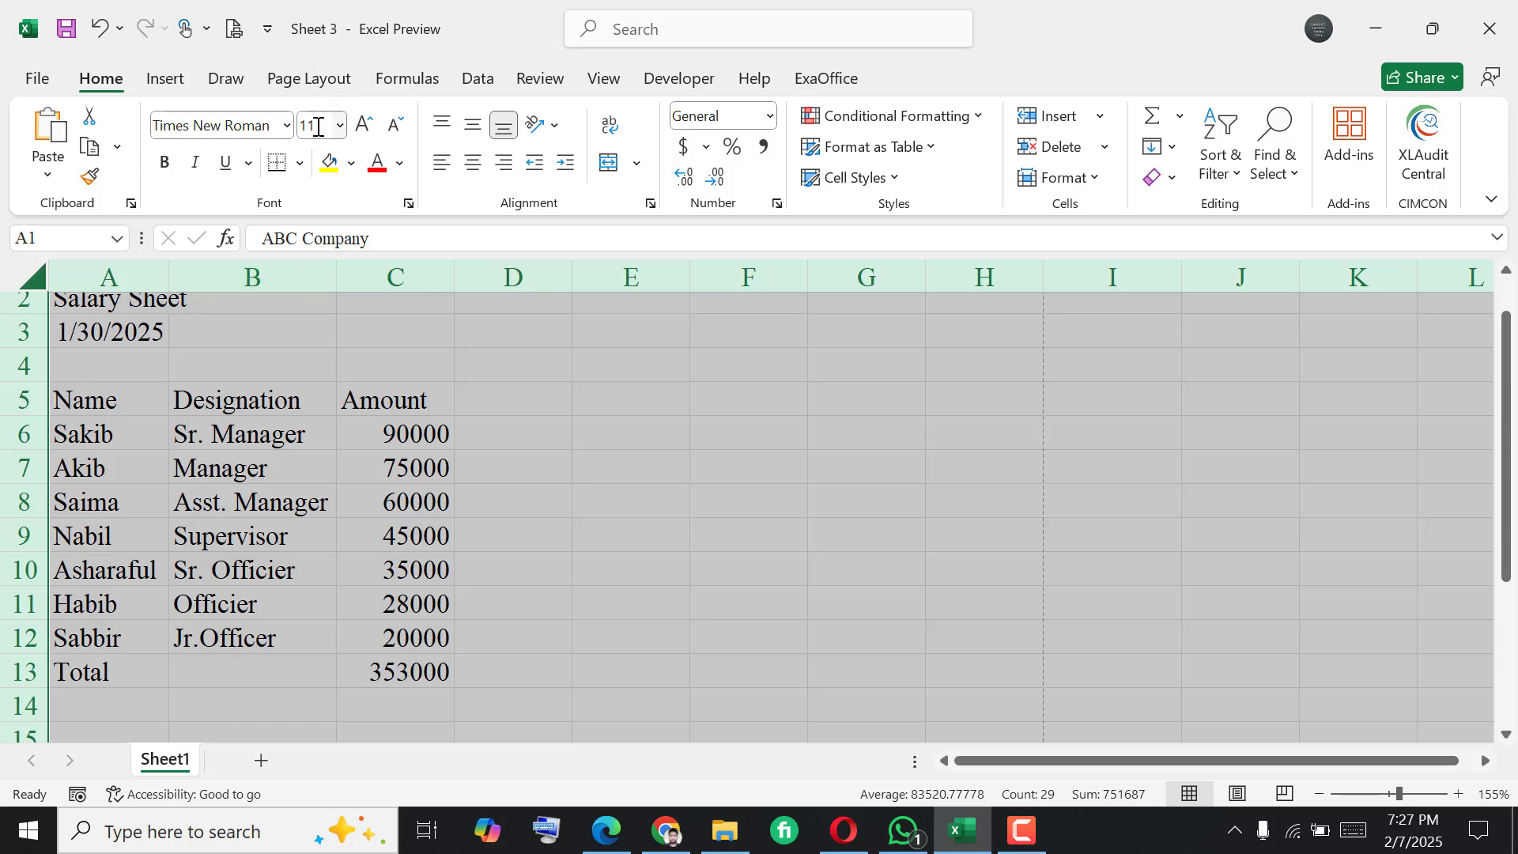
click(363, 125)
click(363, 125)
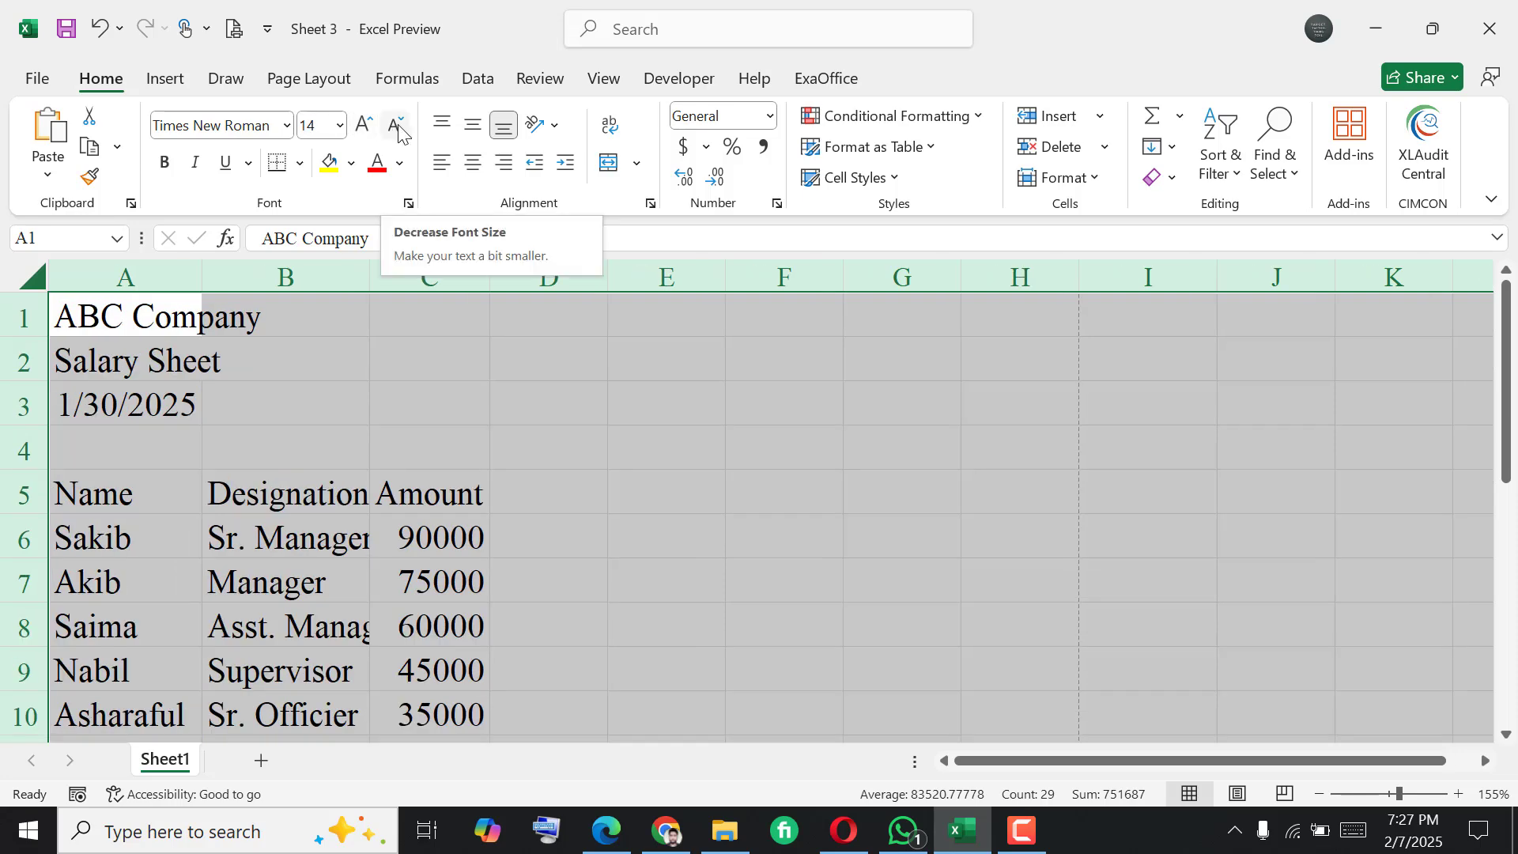
click(398, 126)
click(398, 127)
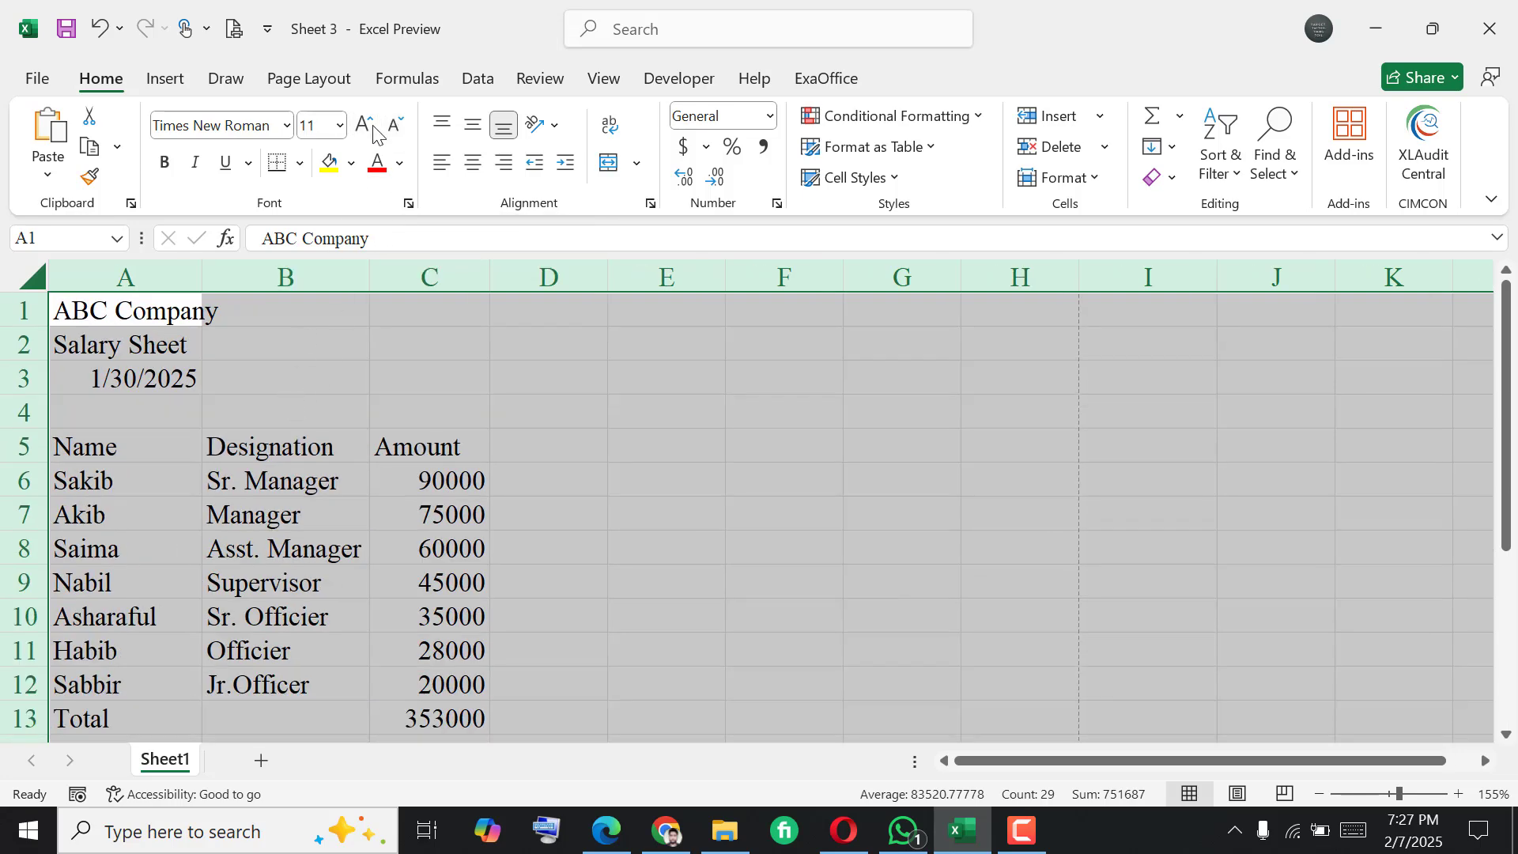
click(366, 126)
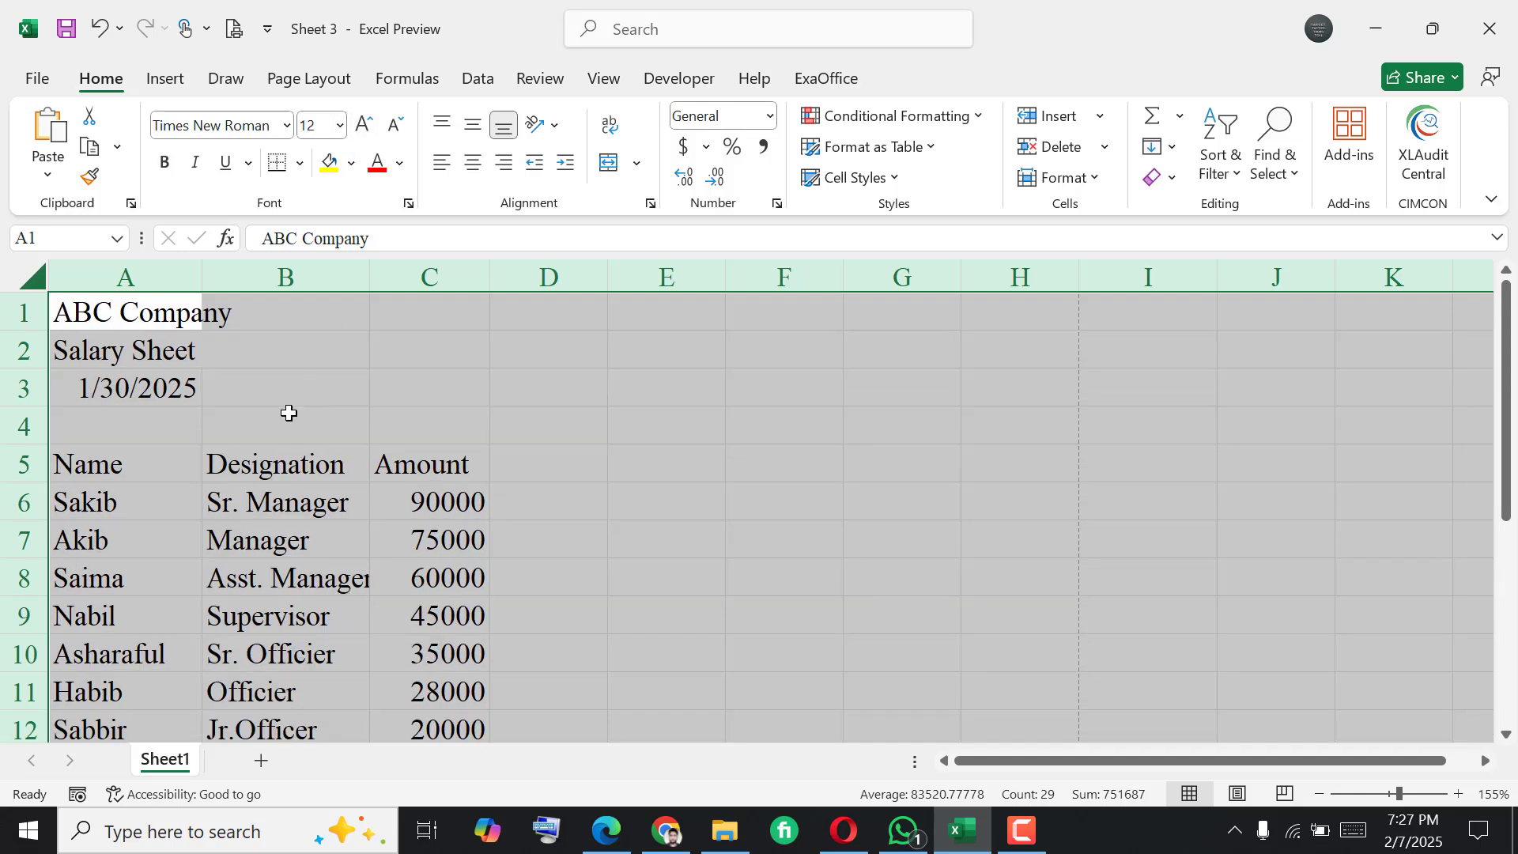
scroll(298, 532, down, 2)
scroll(212, 483, up, 2)
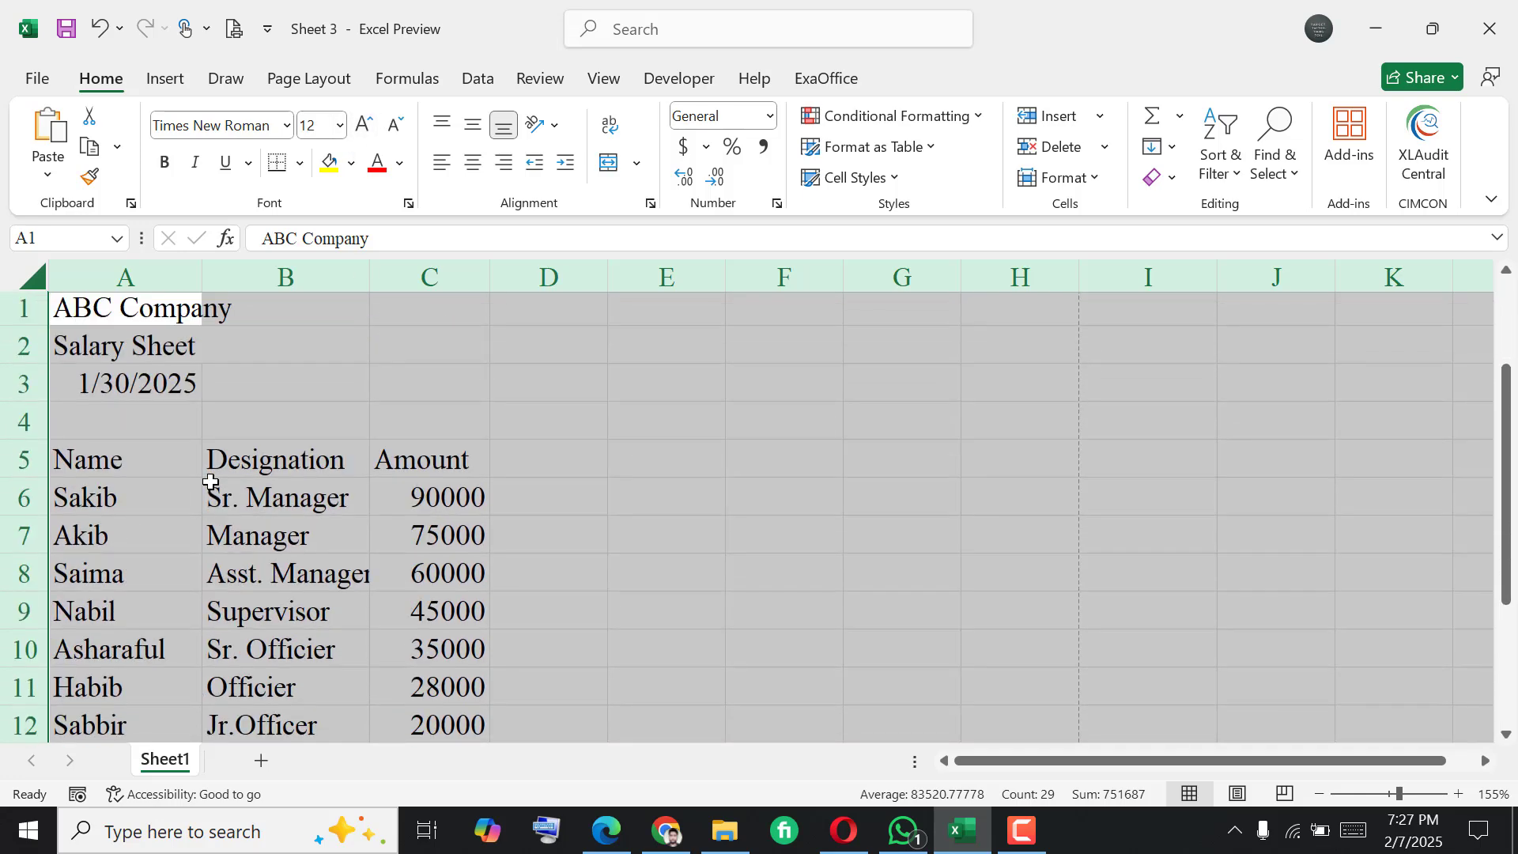
click(211, 430)
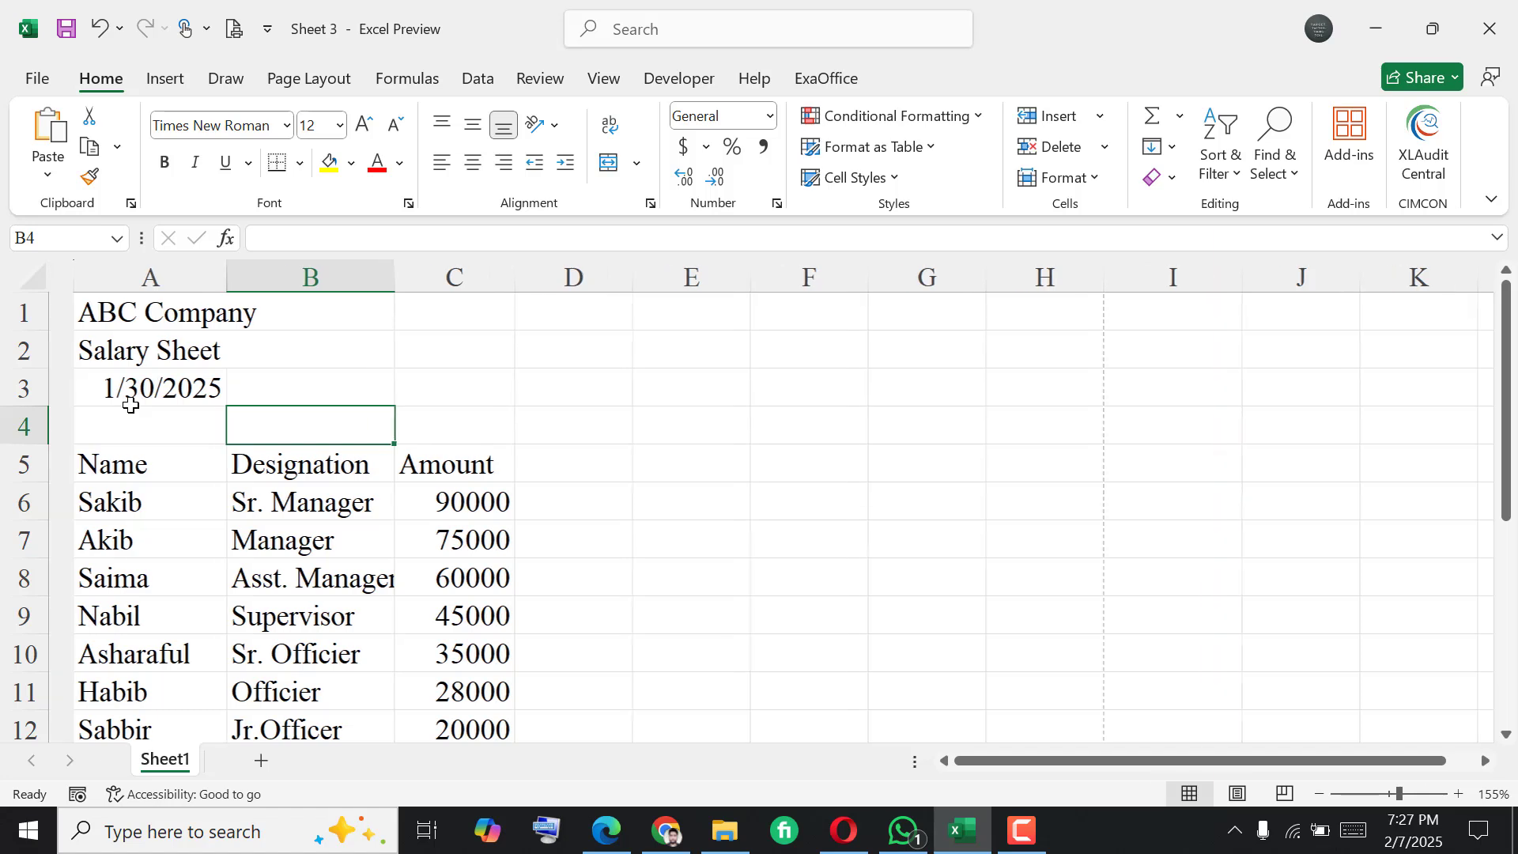
click(17, 314)
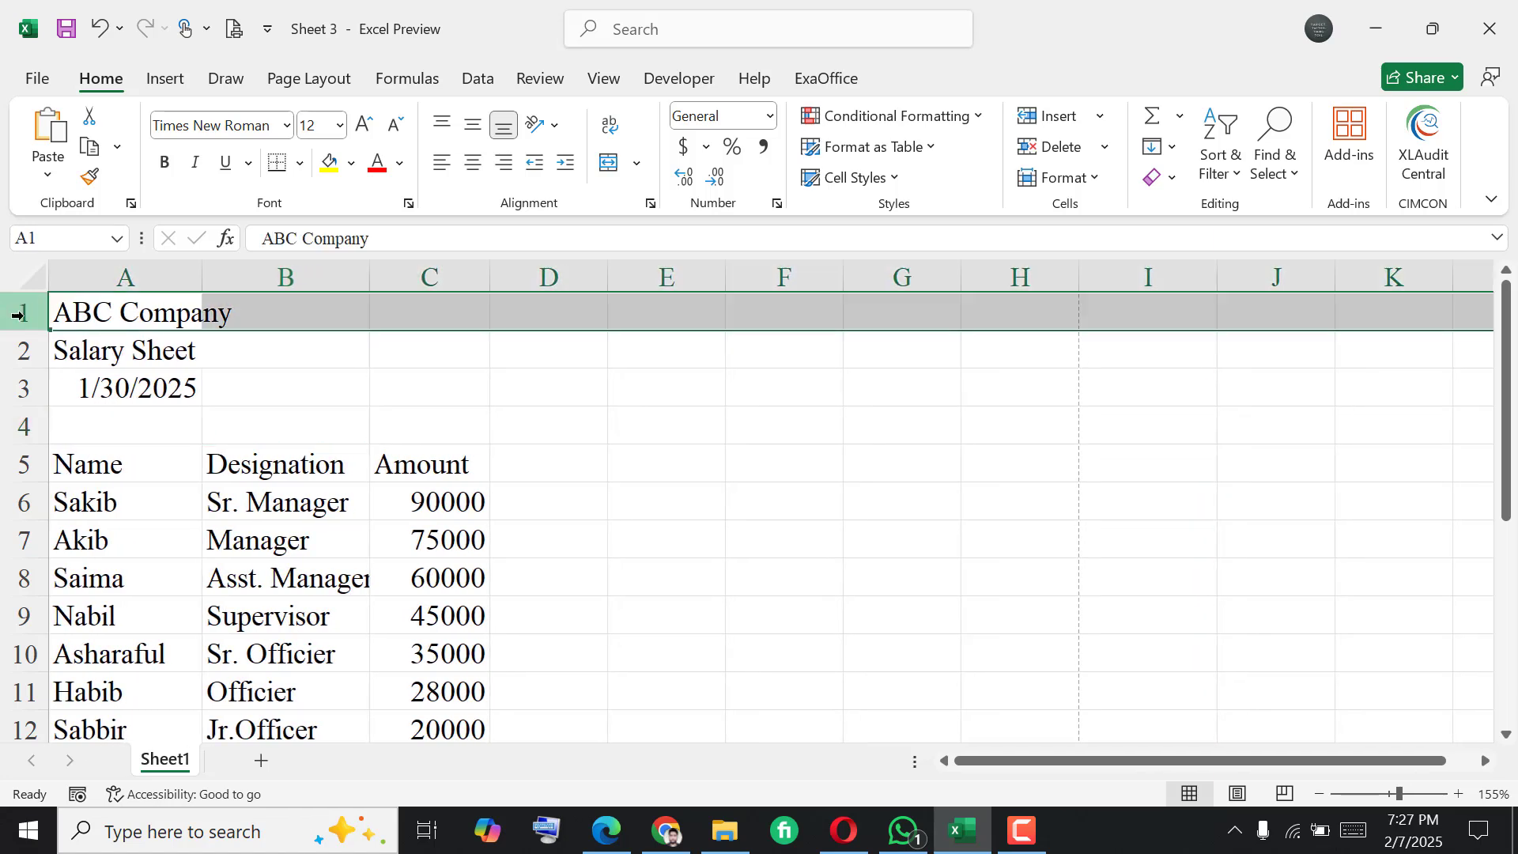
click(90, 306)
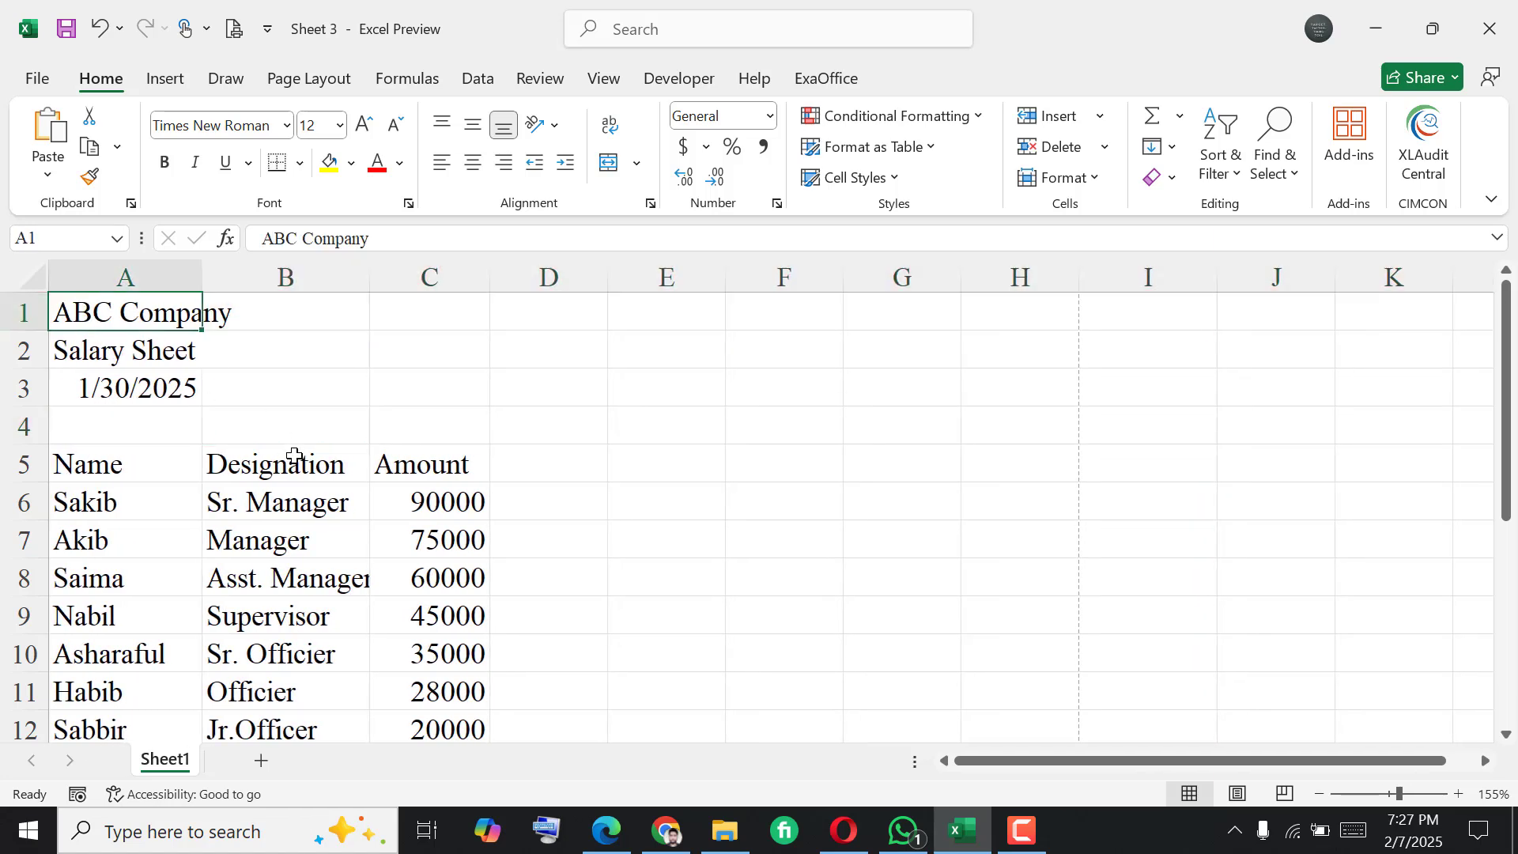
drag(111, 305, 434, 322)
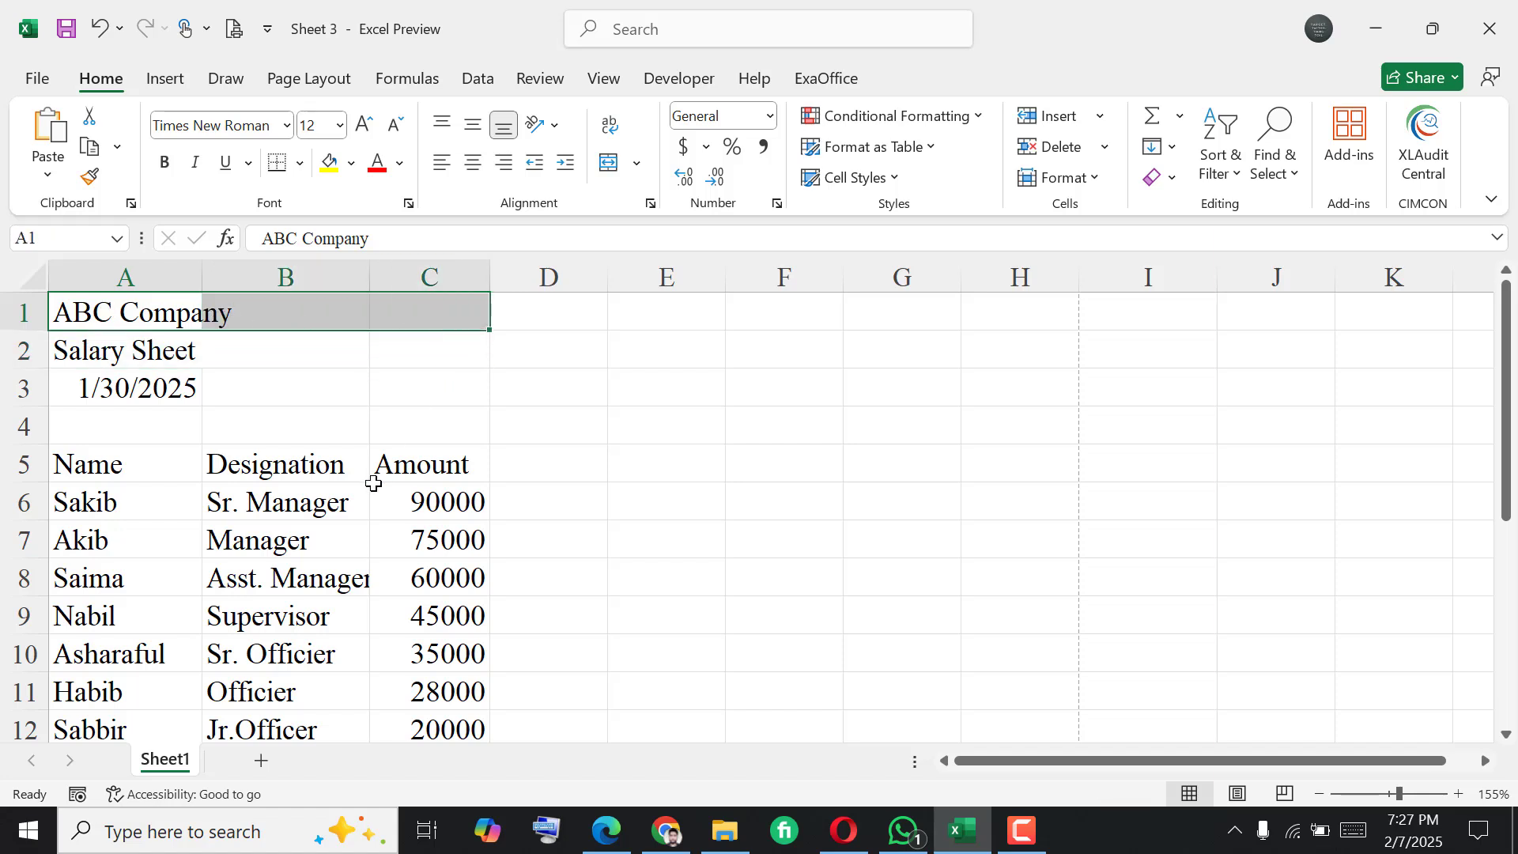
scroll(373, 483, down, 1)
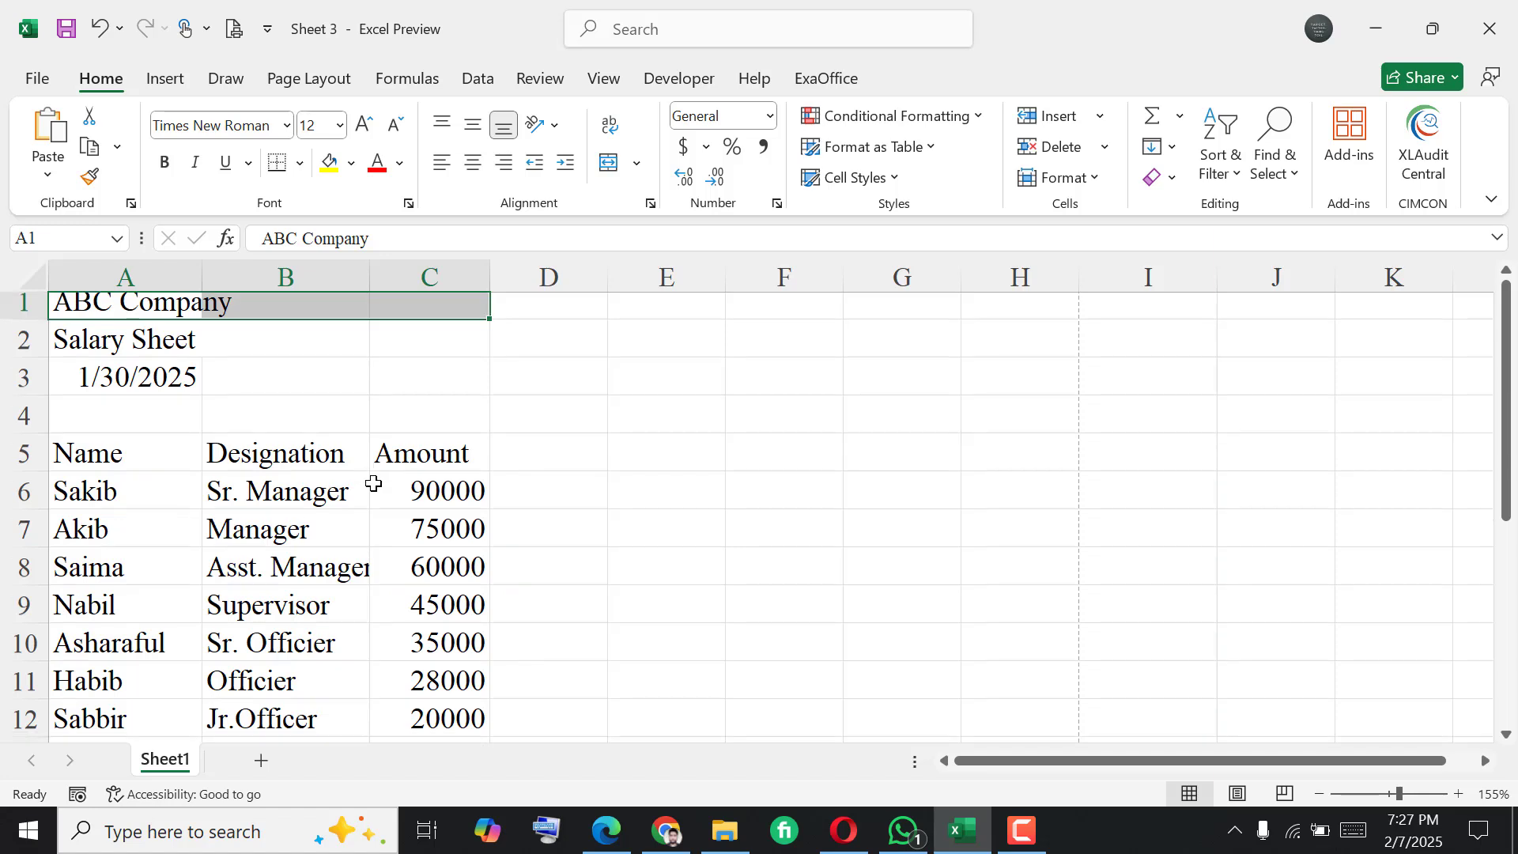
scroll(372, 482, up, 1)
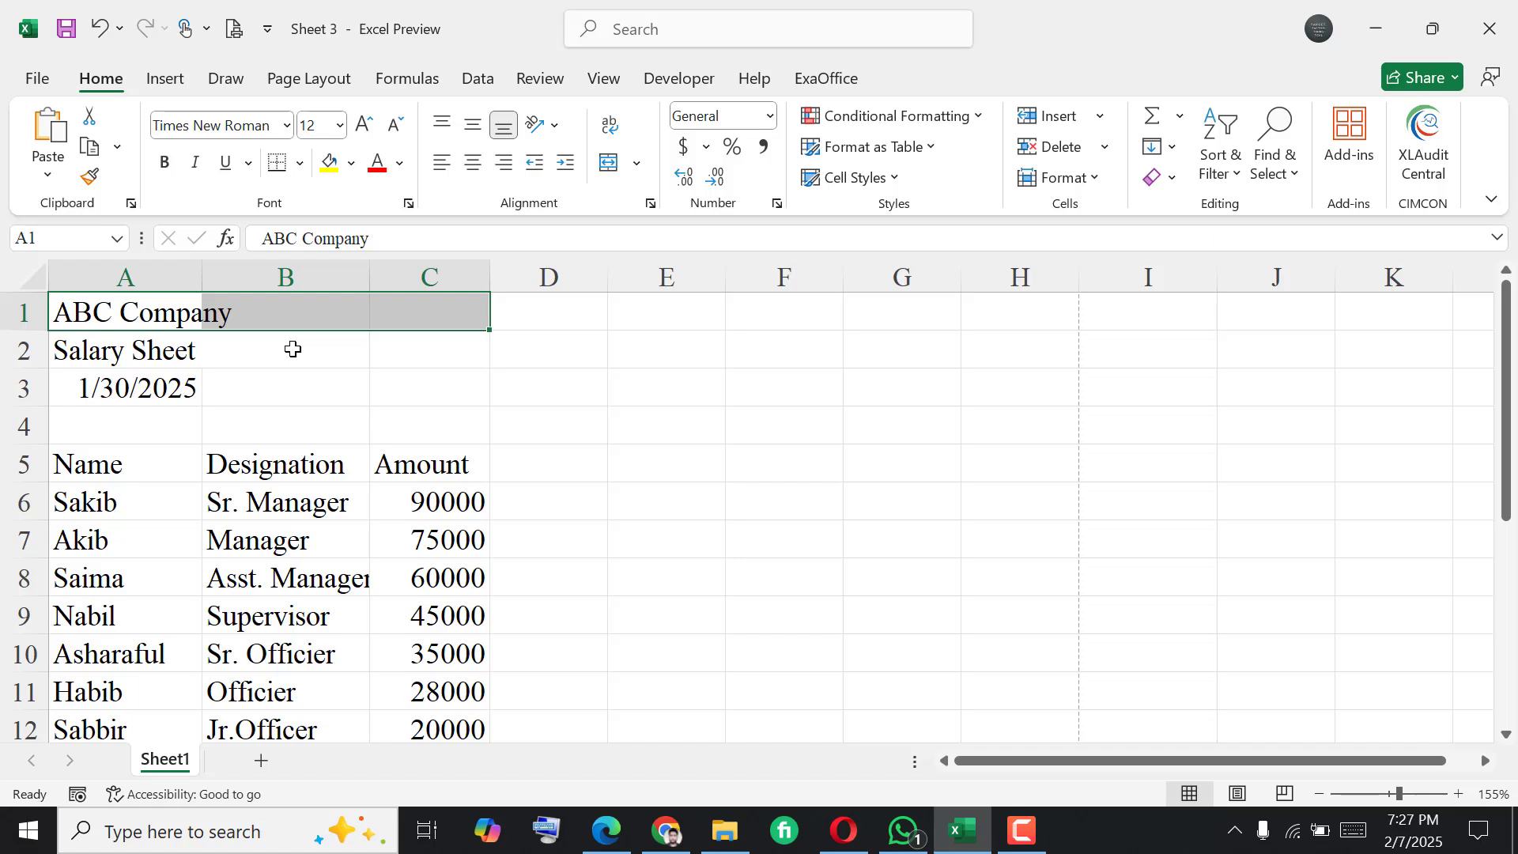
click(264, 430)
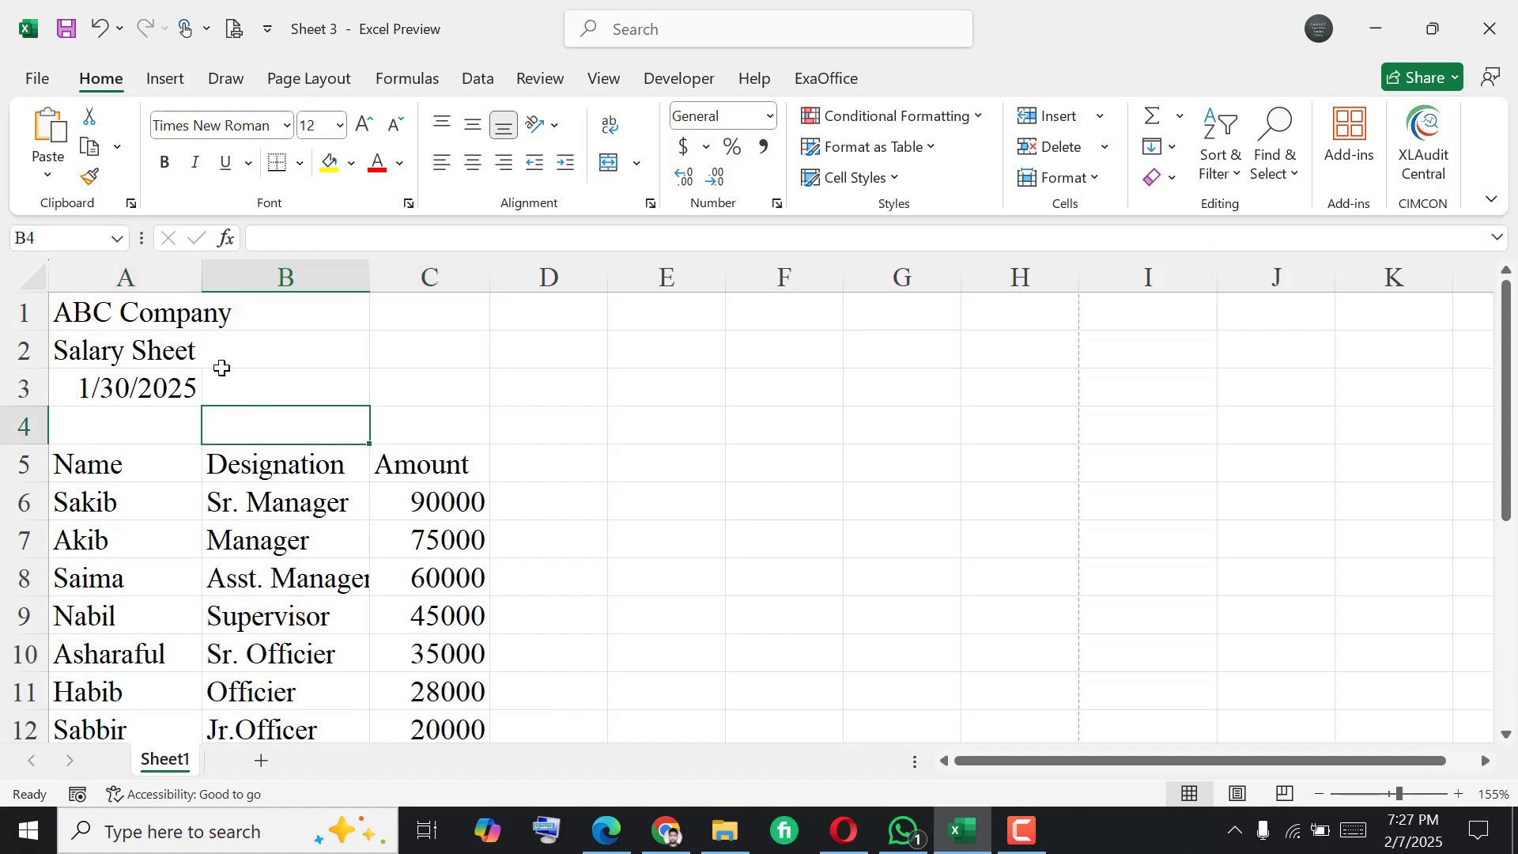
- Merge and center the ABC Company title across cells A1 to C1
click(113, 320)
drag(86, 311, 405, 311)
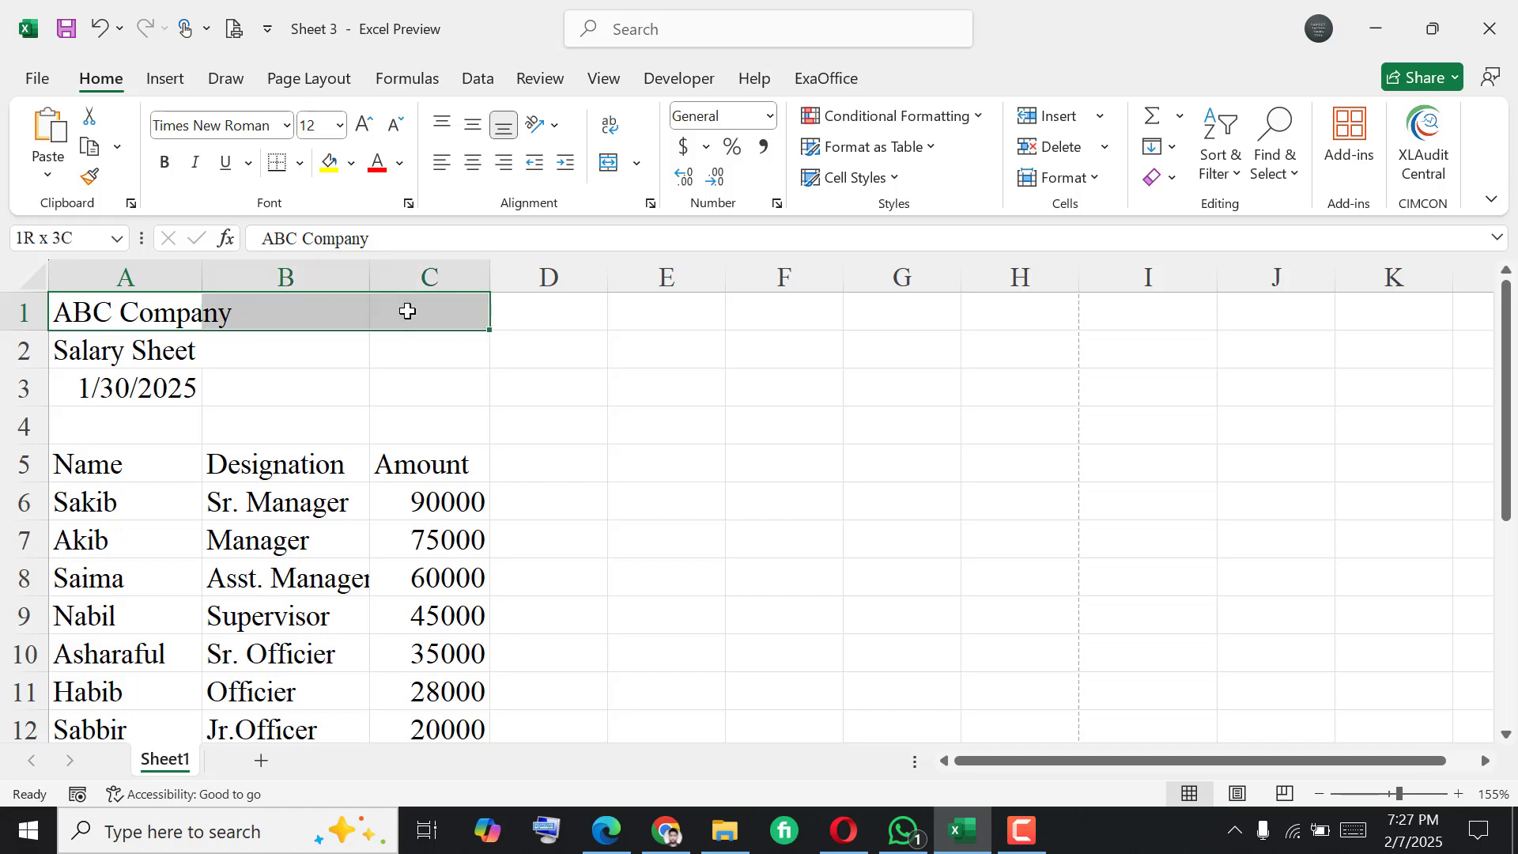
drag(411, 310, 411, 310)
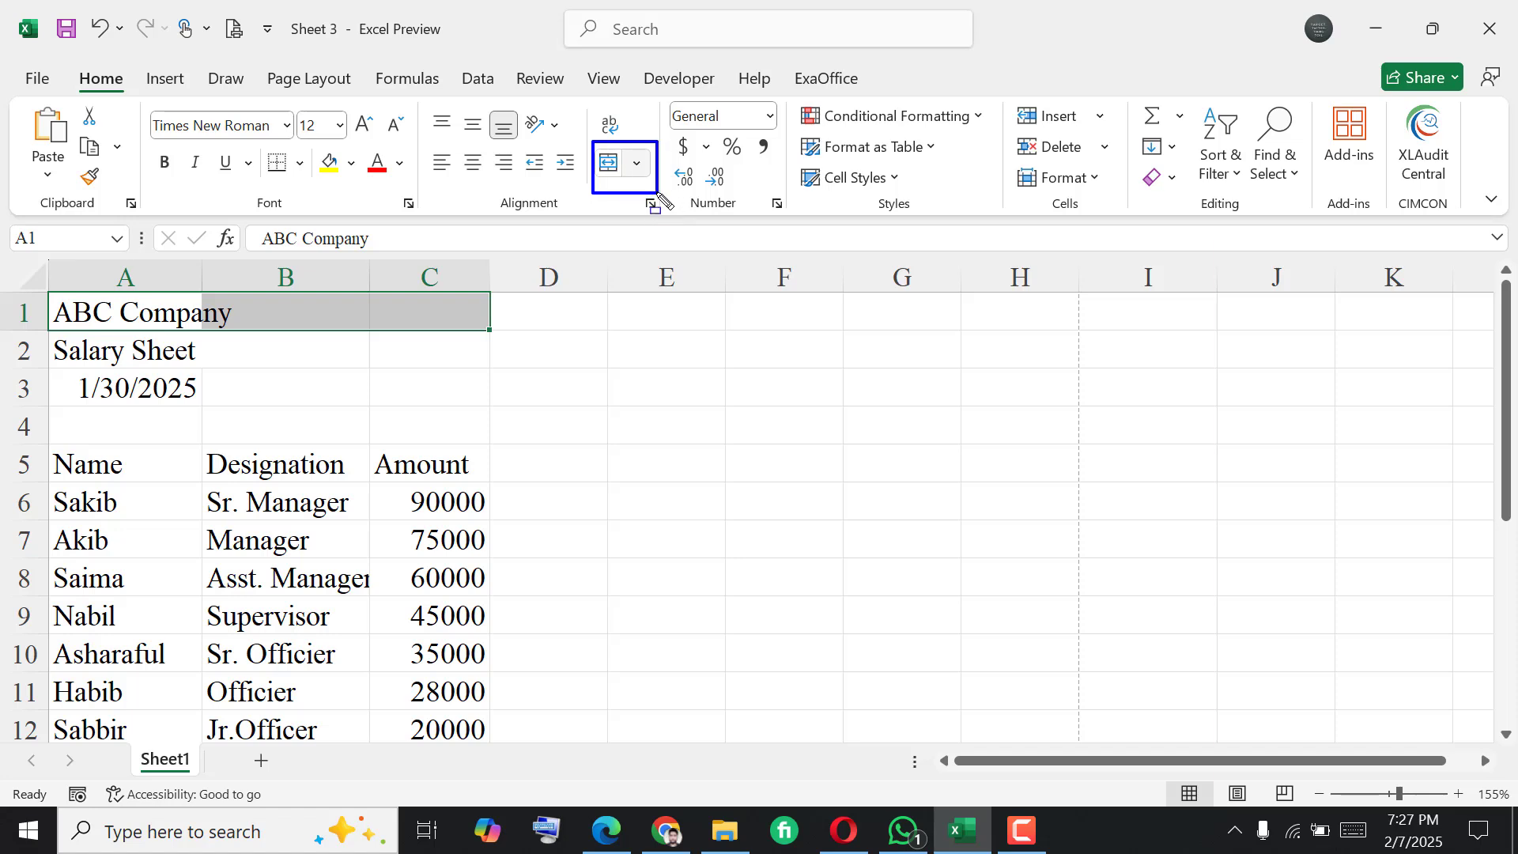
click(635, 164)
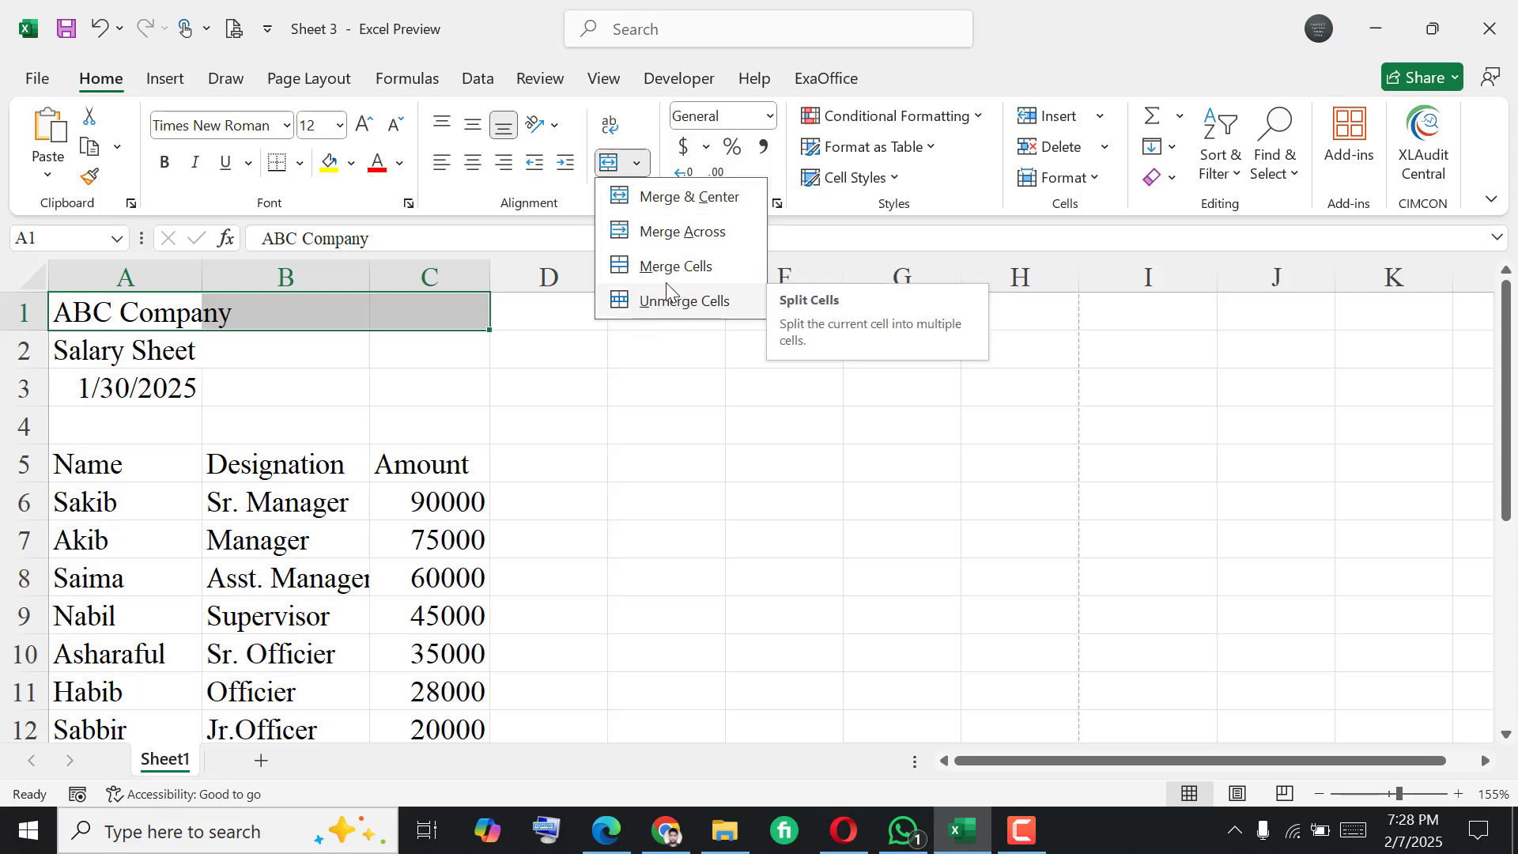
click(696, 202)
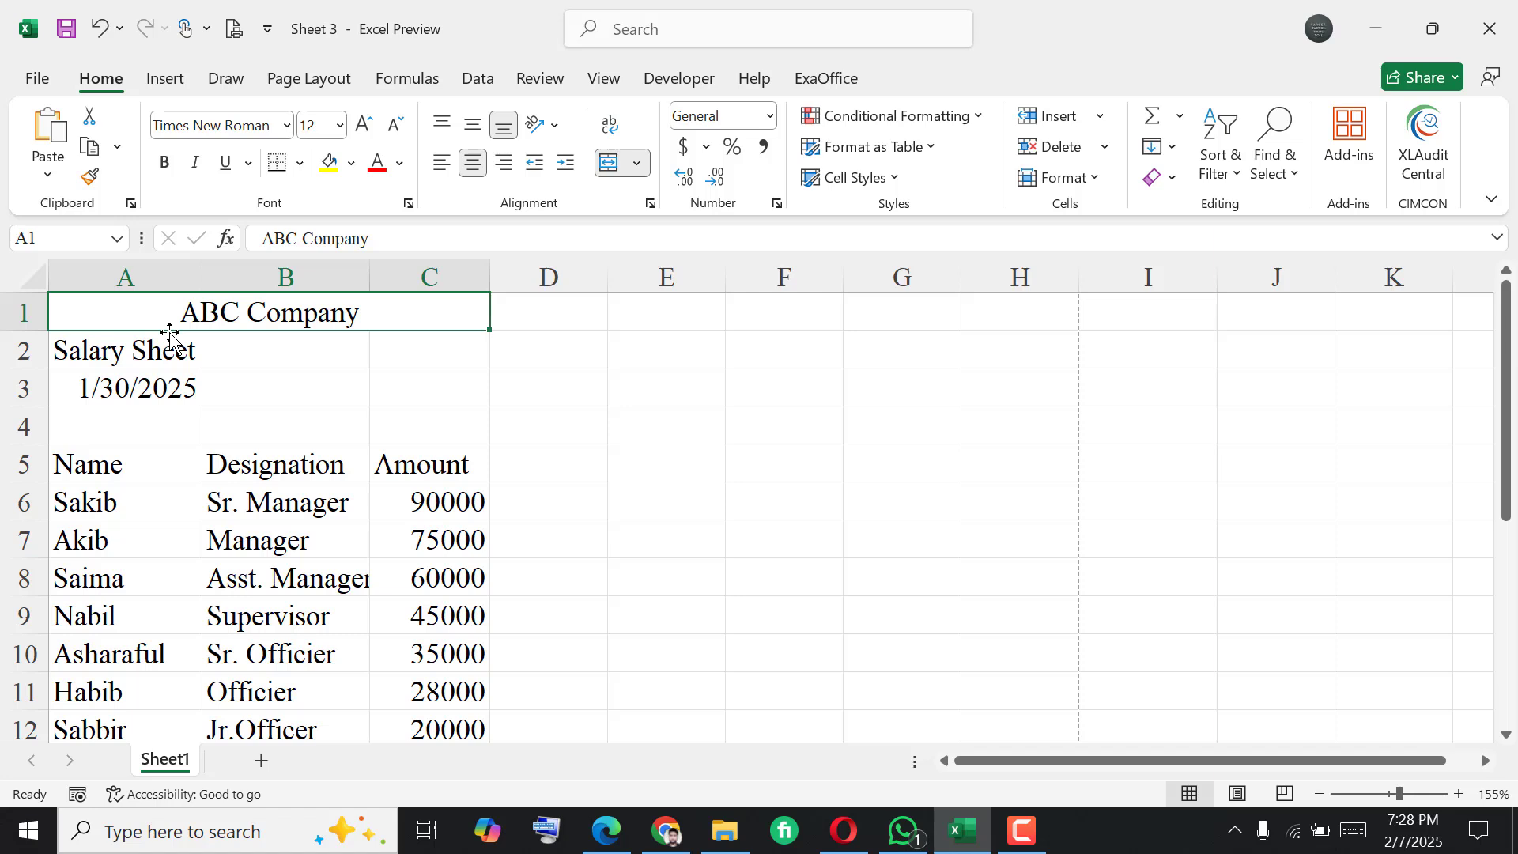
click(133, 350)
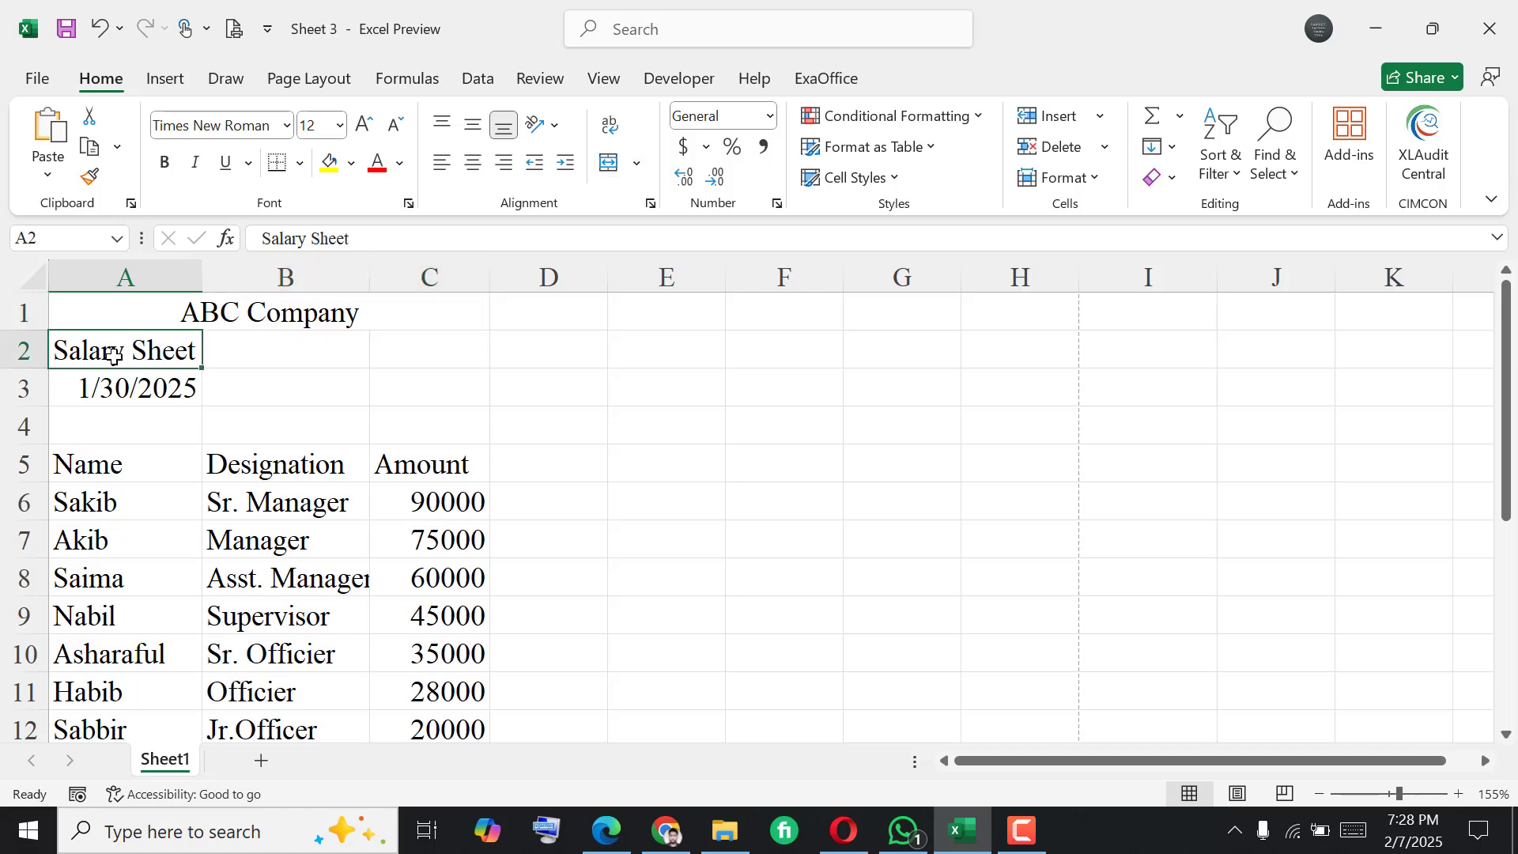
drag(196, 353, 447, 348)
click(241, 460)
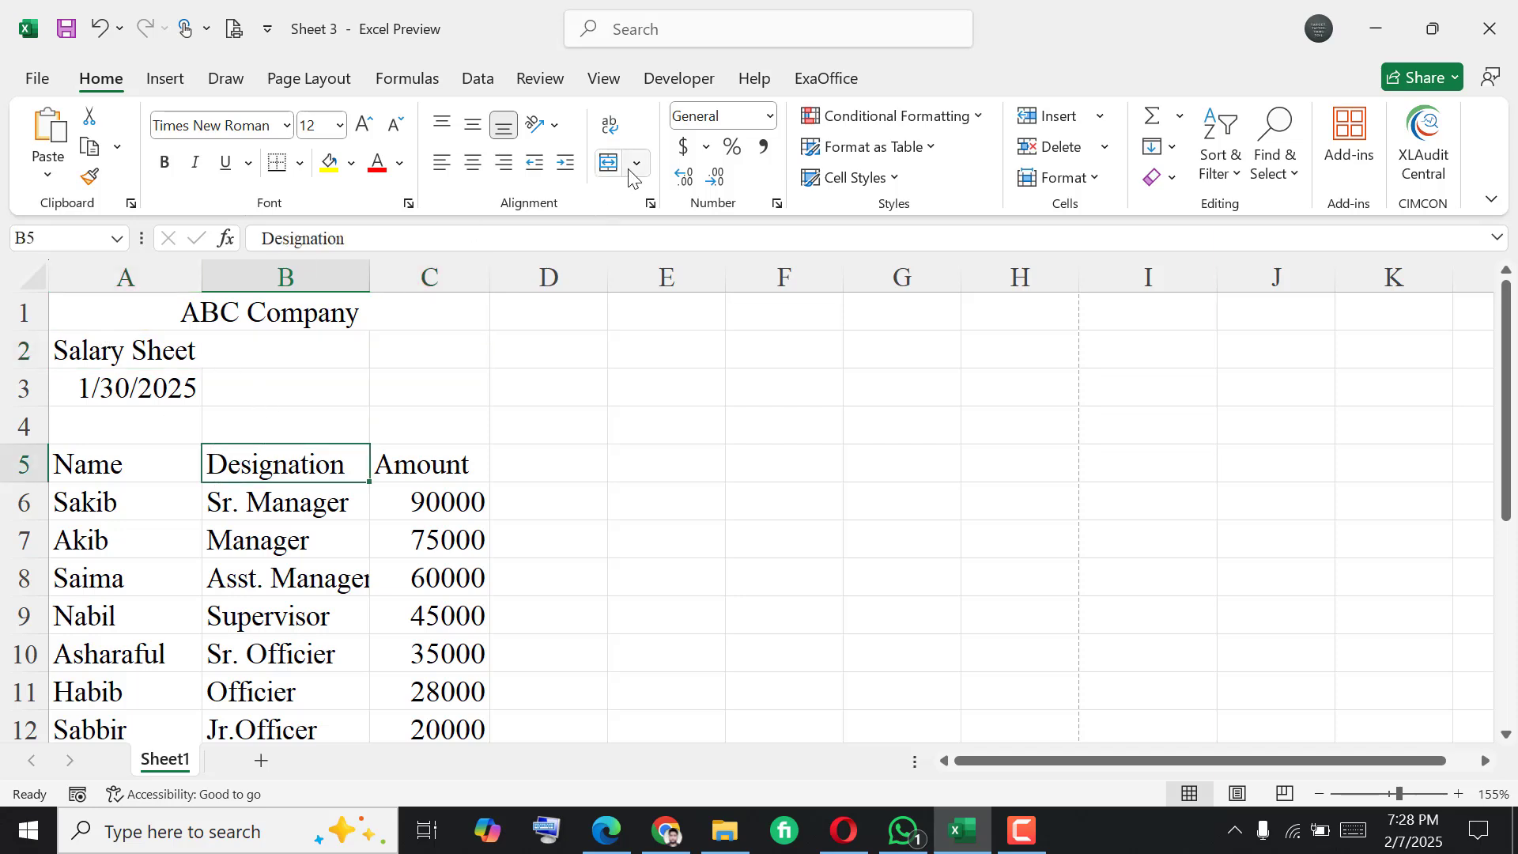
click(271, 362)
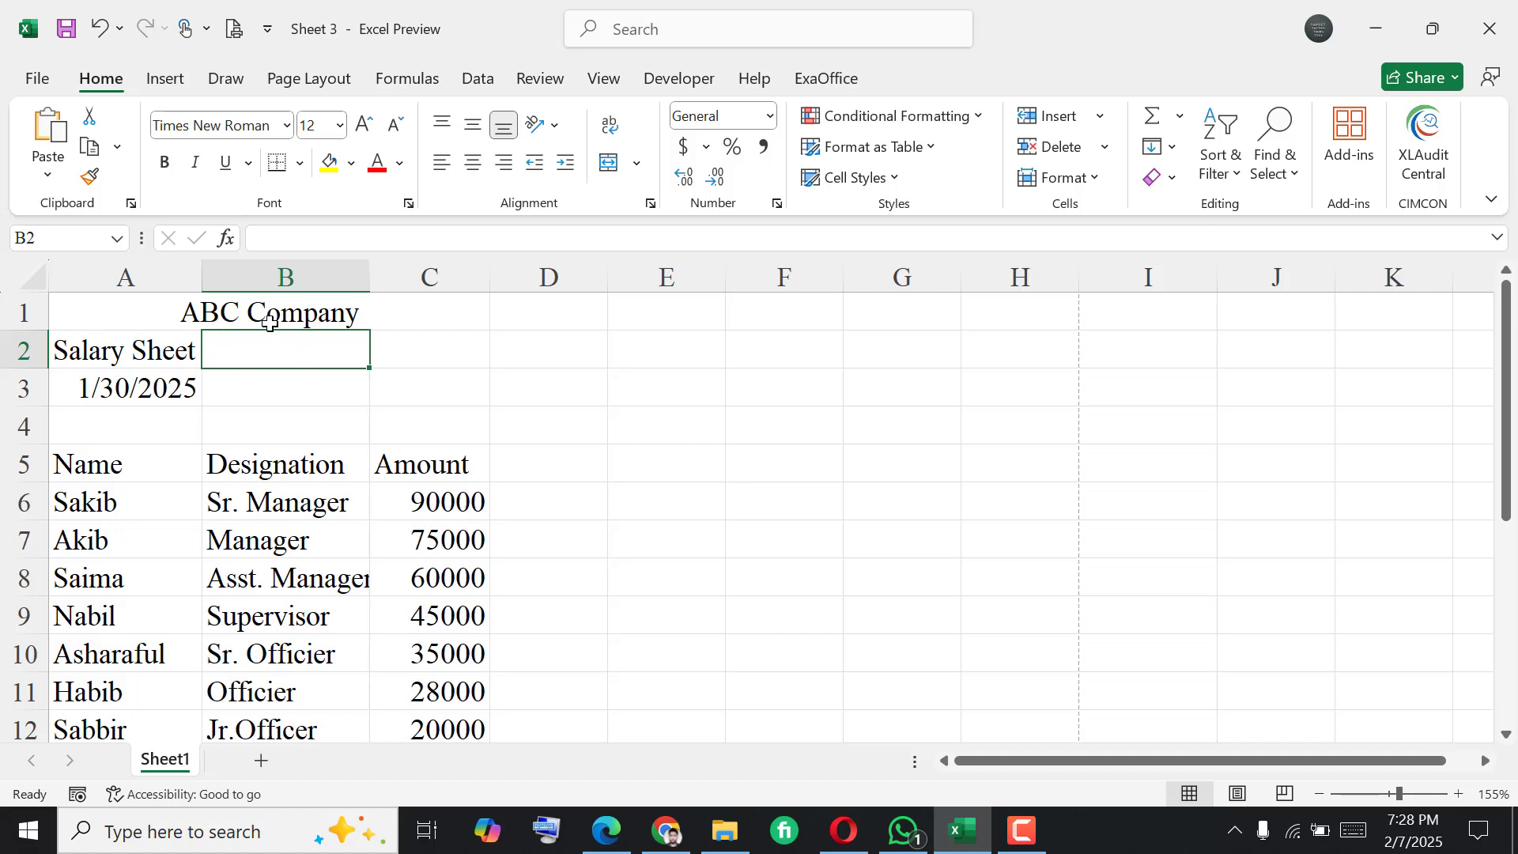
- Copy the ABC Company title's merged, centered formatting with Format Painter to the Salary Sheet and date rows across columns A to C
click(225, 309)
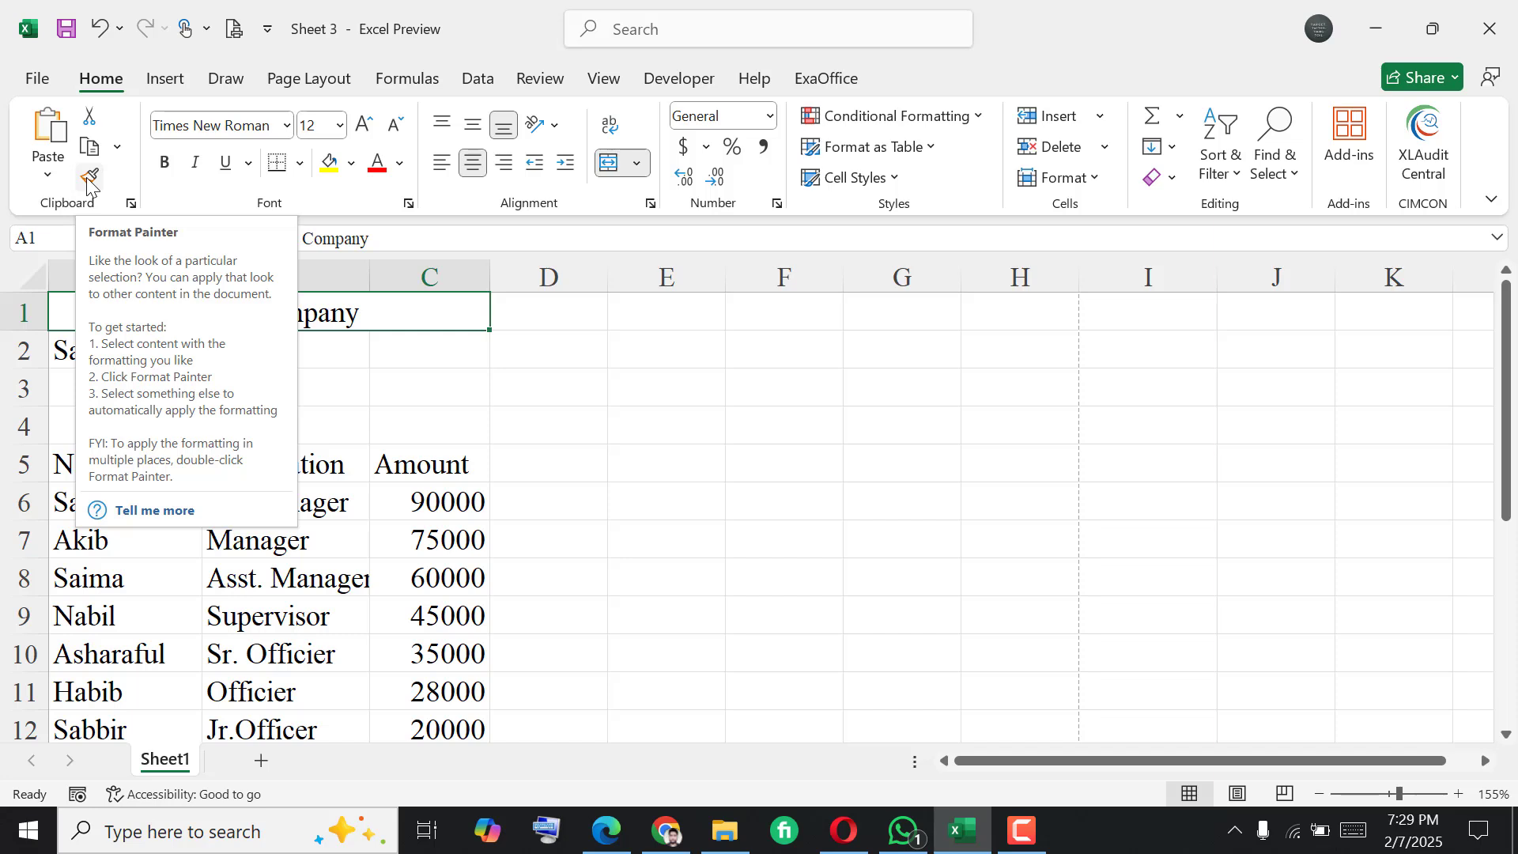
click(87, 179)
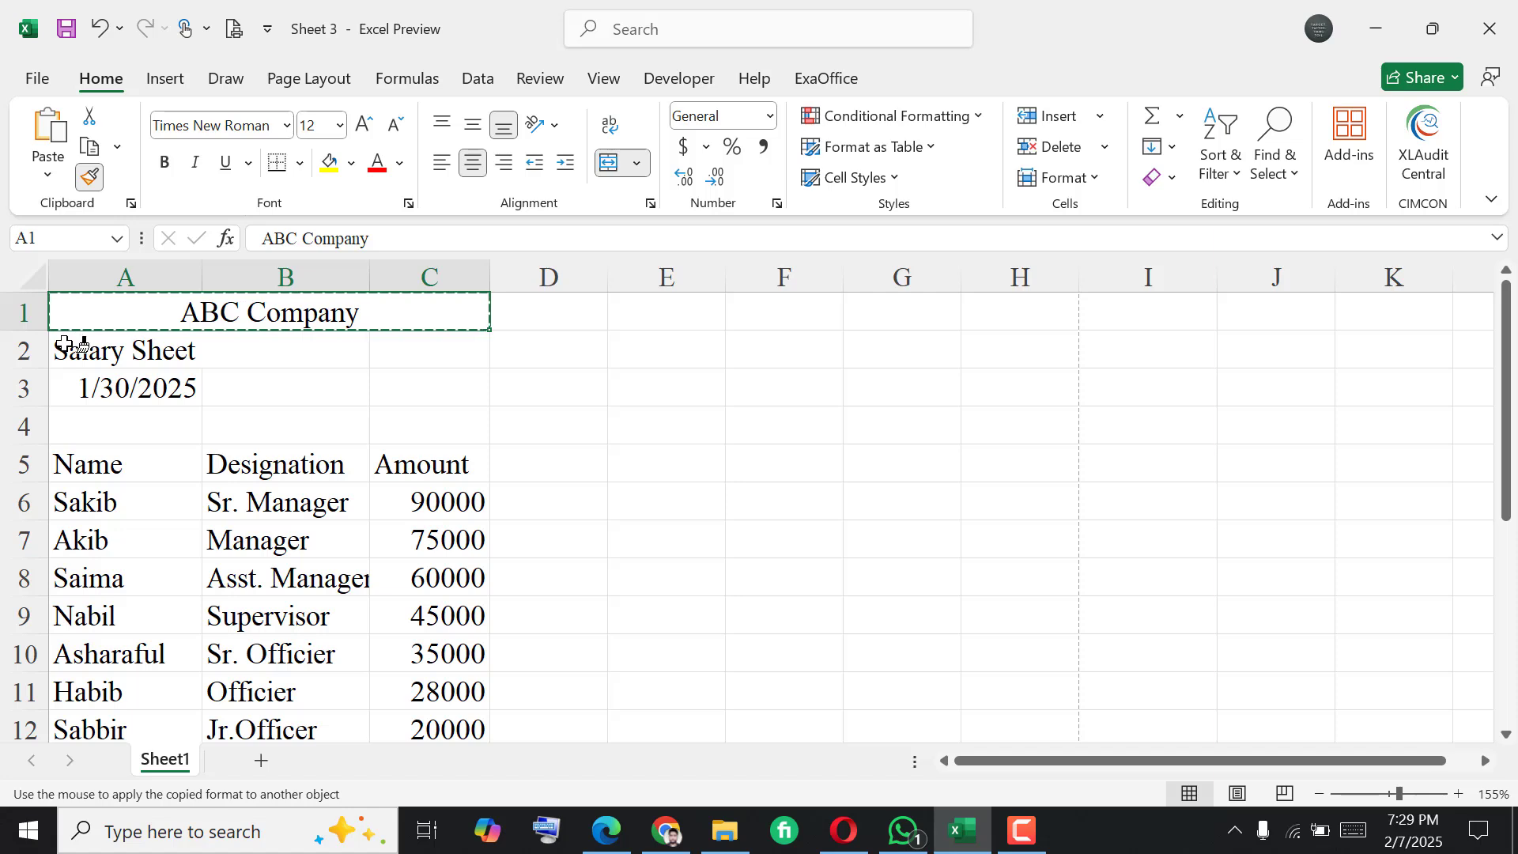
drag(420, 353, 422, 350)
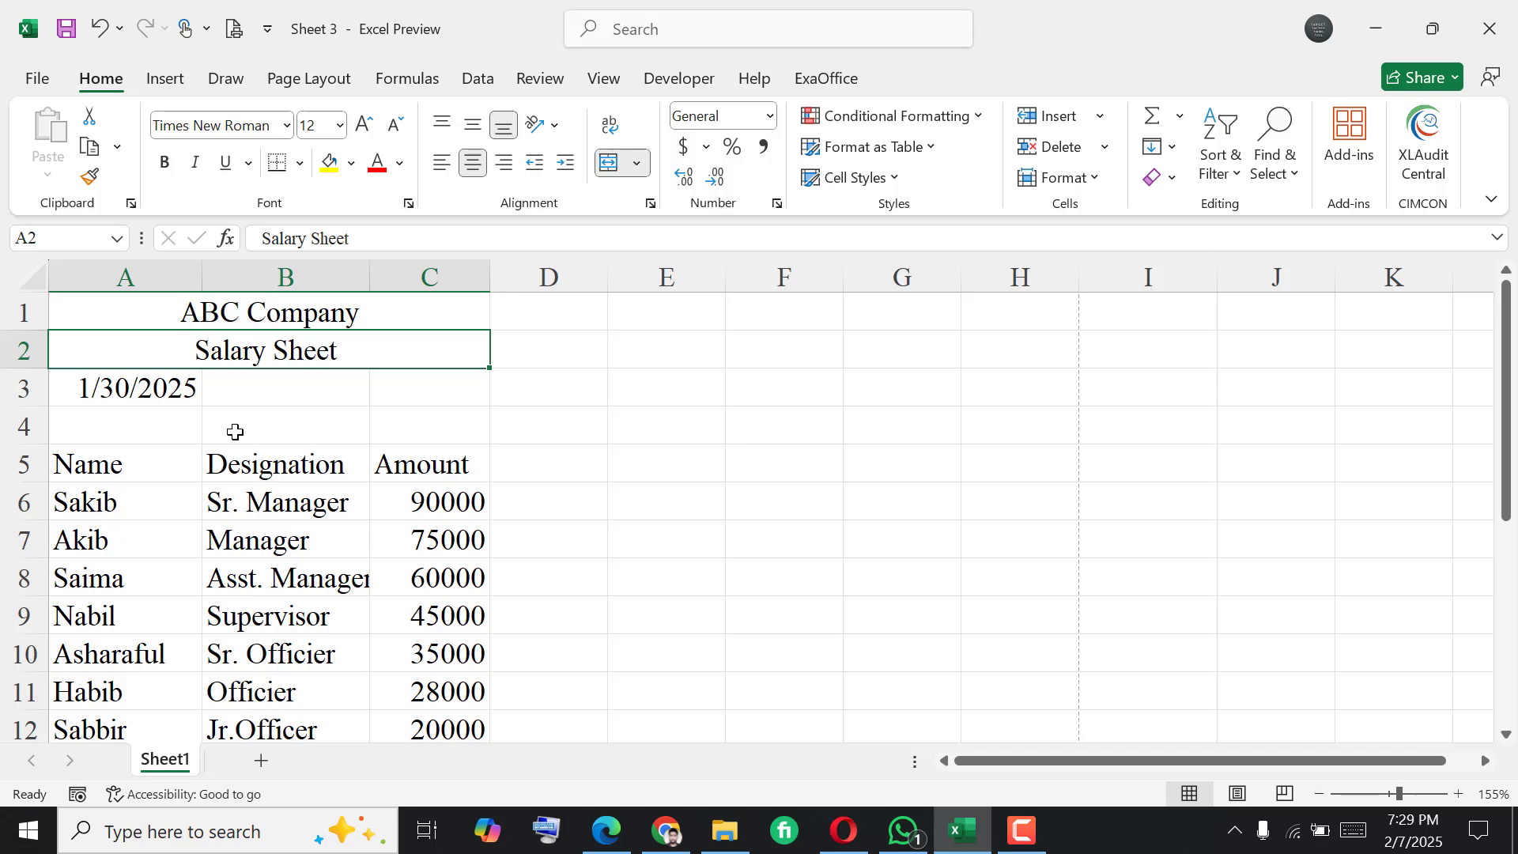
click(89, 180)
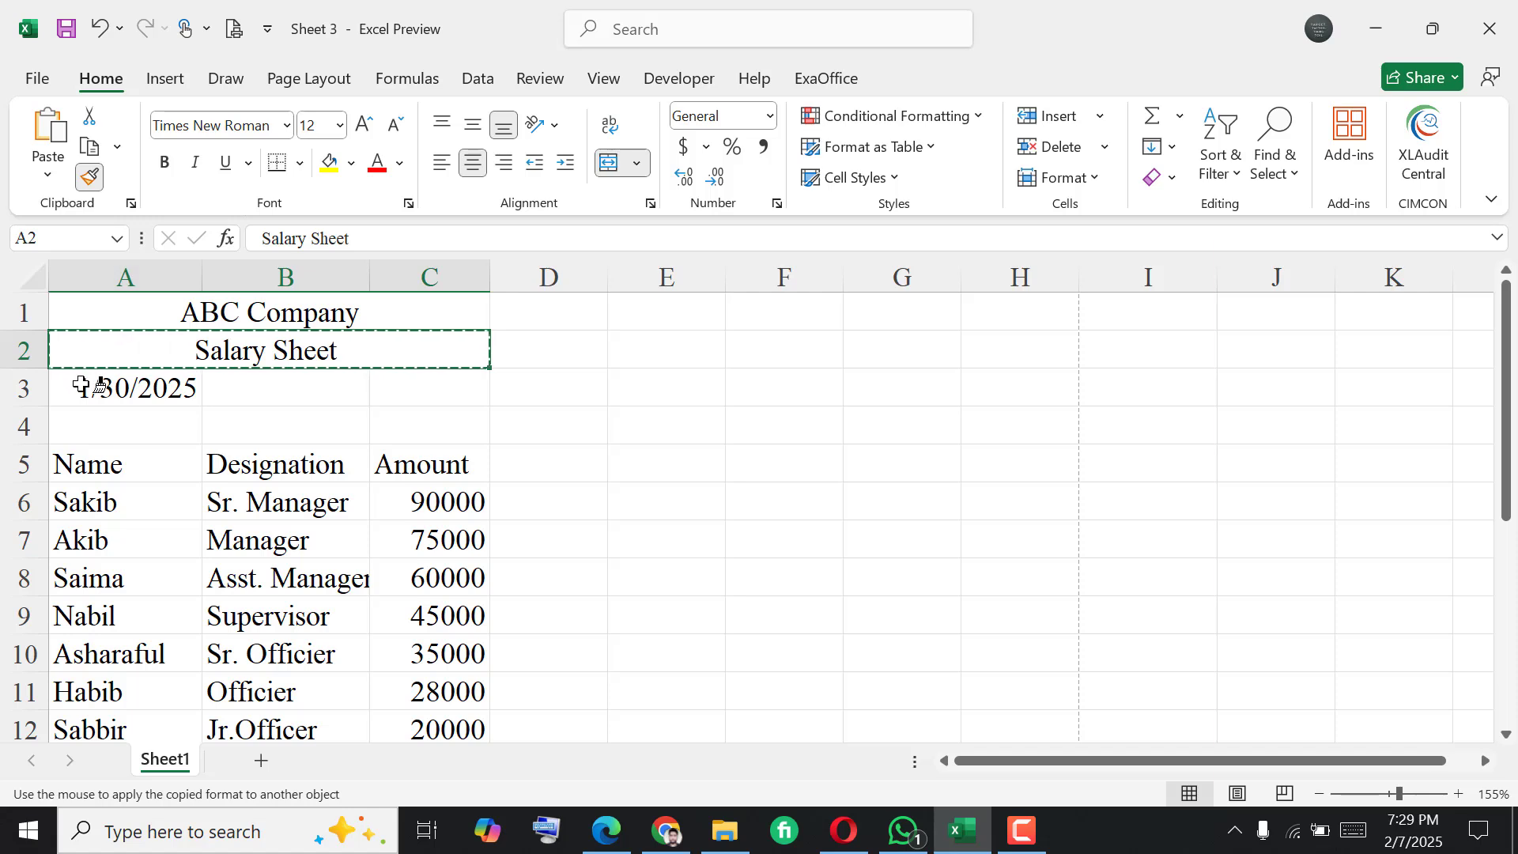
drag(124, 386, 467, 372)
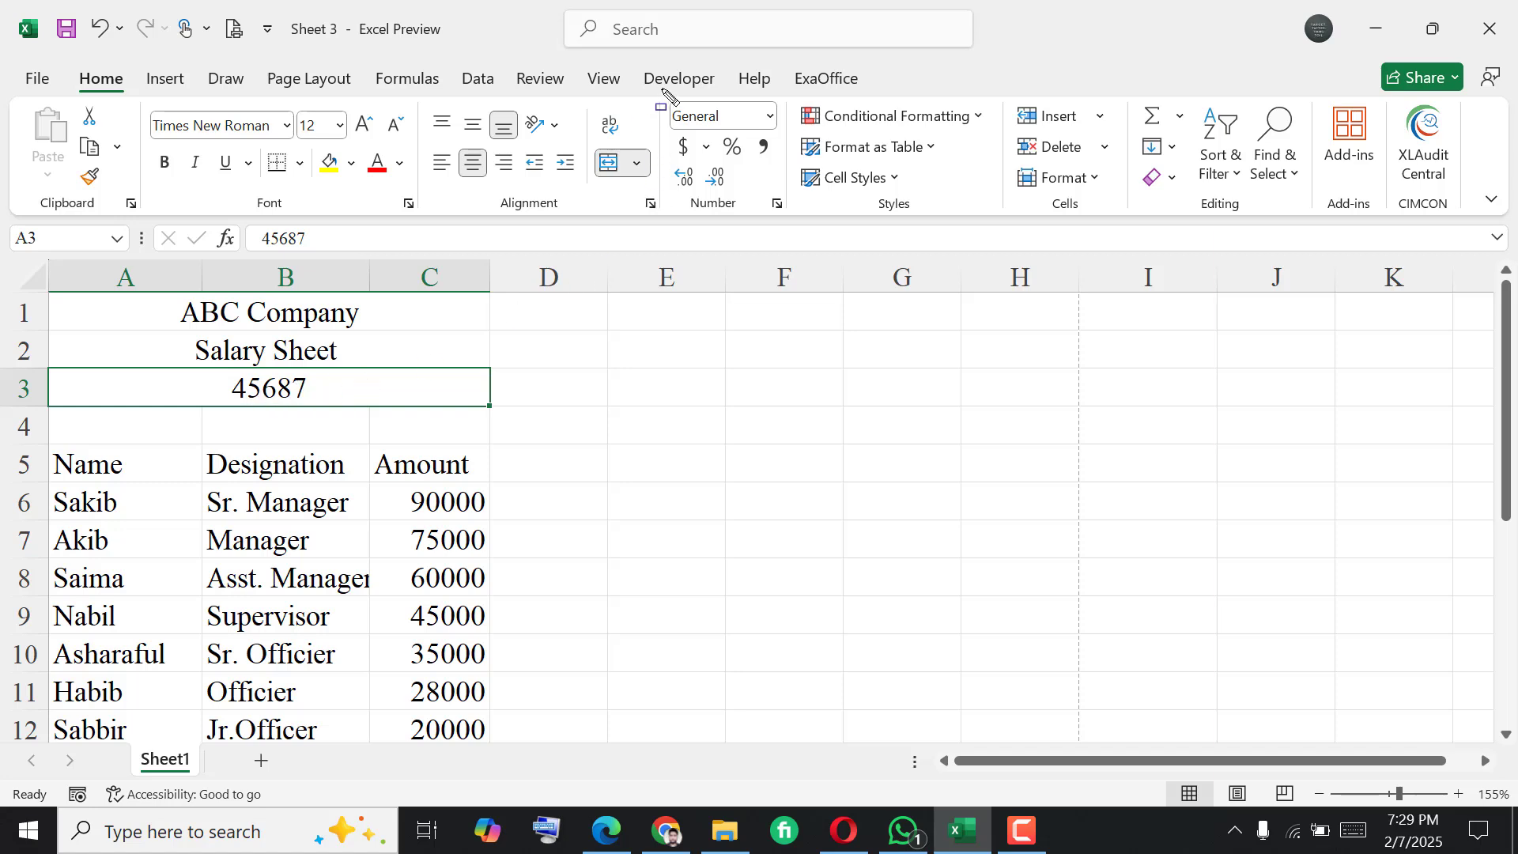
- Apply the Short Date number format to the merged date cell in row 3
drag(662, 89, 785, 140)
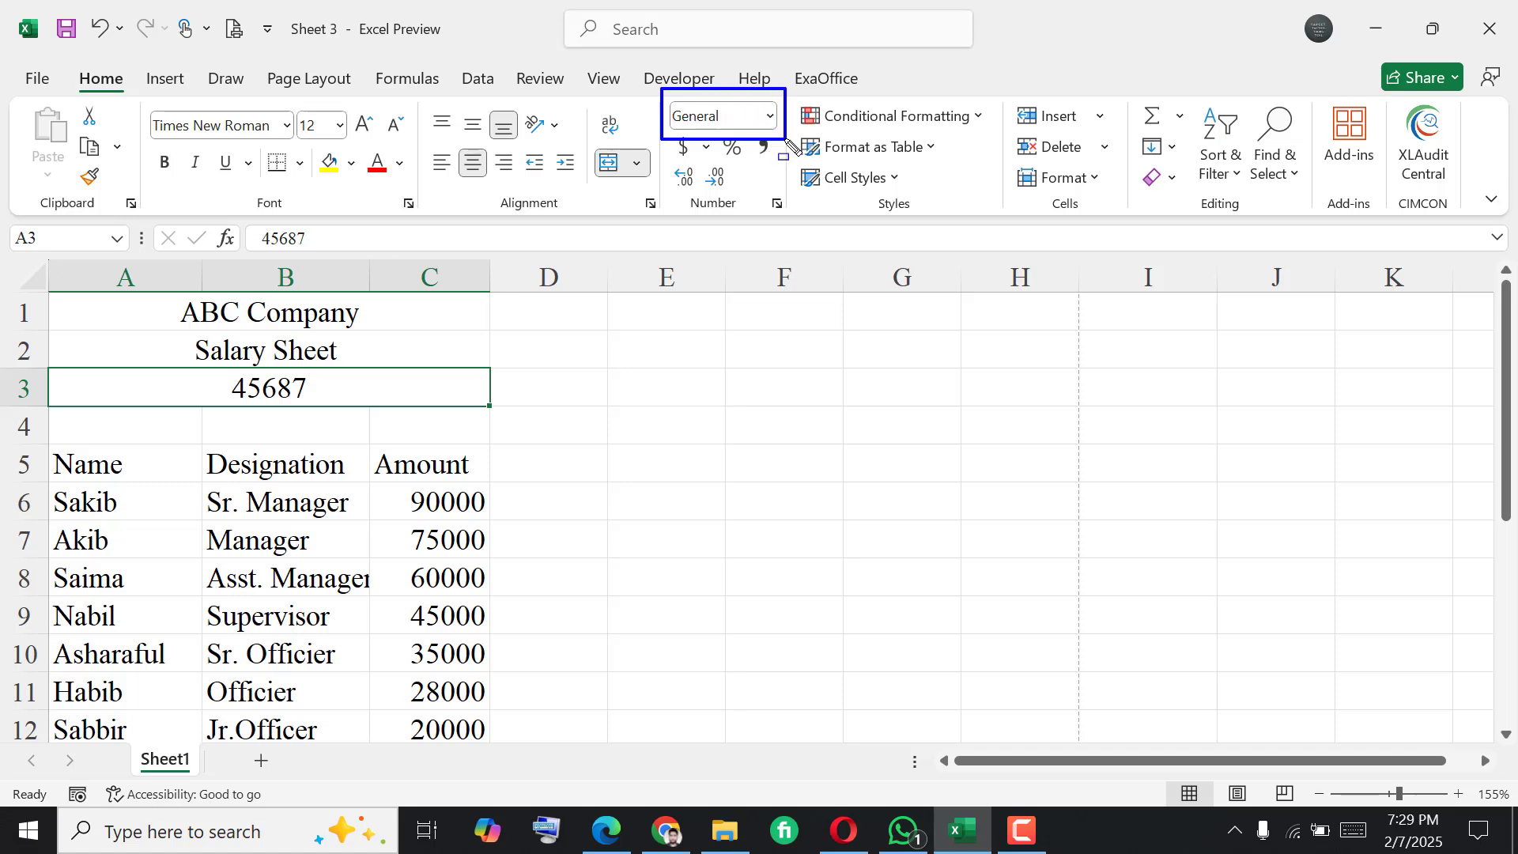
key(Escape)
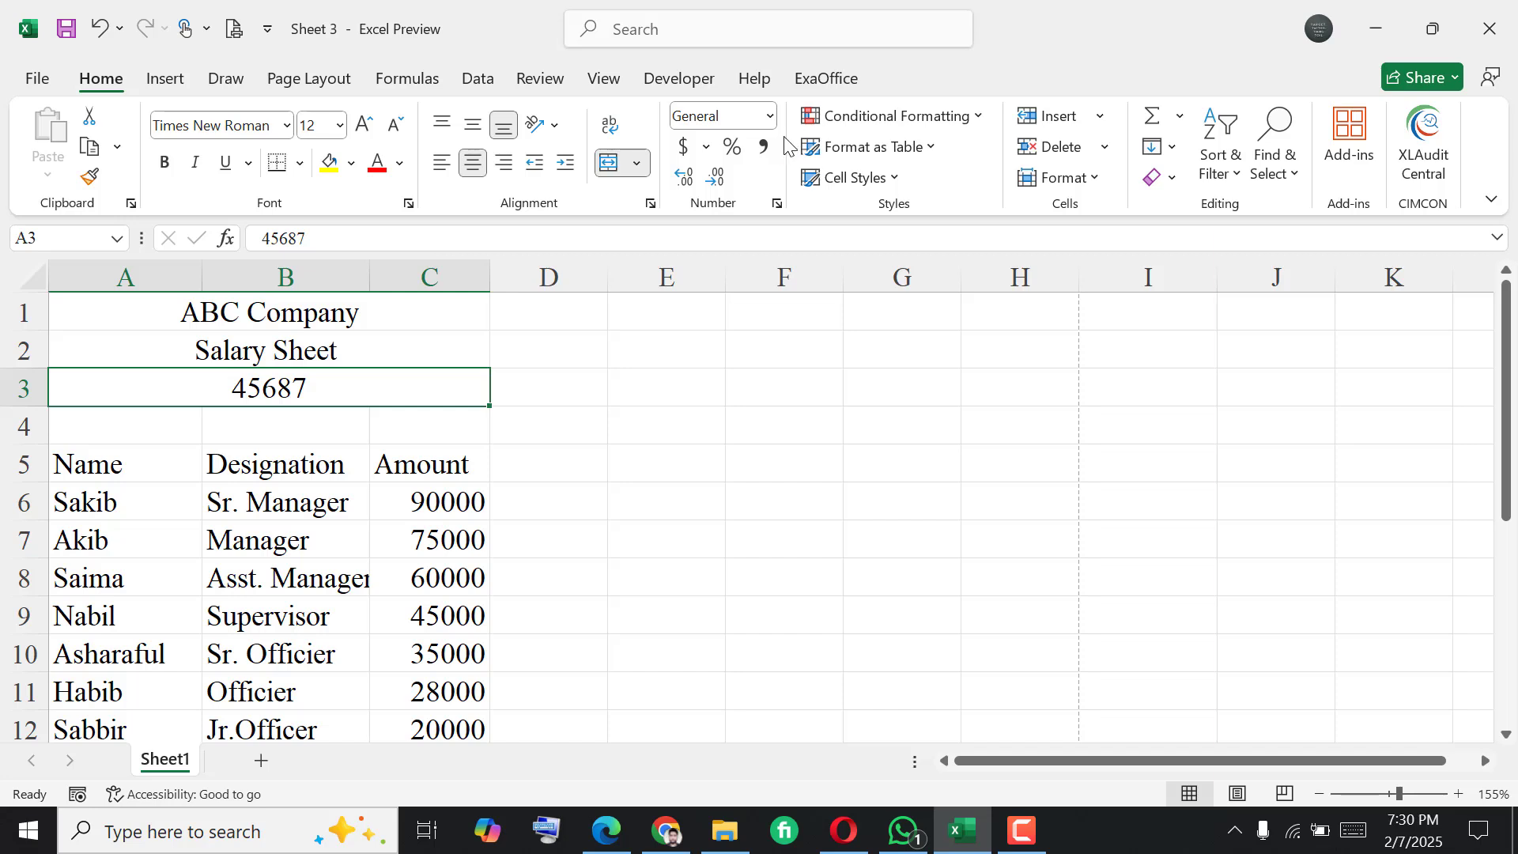
click(770, 119)
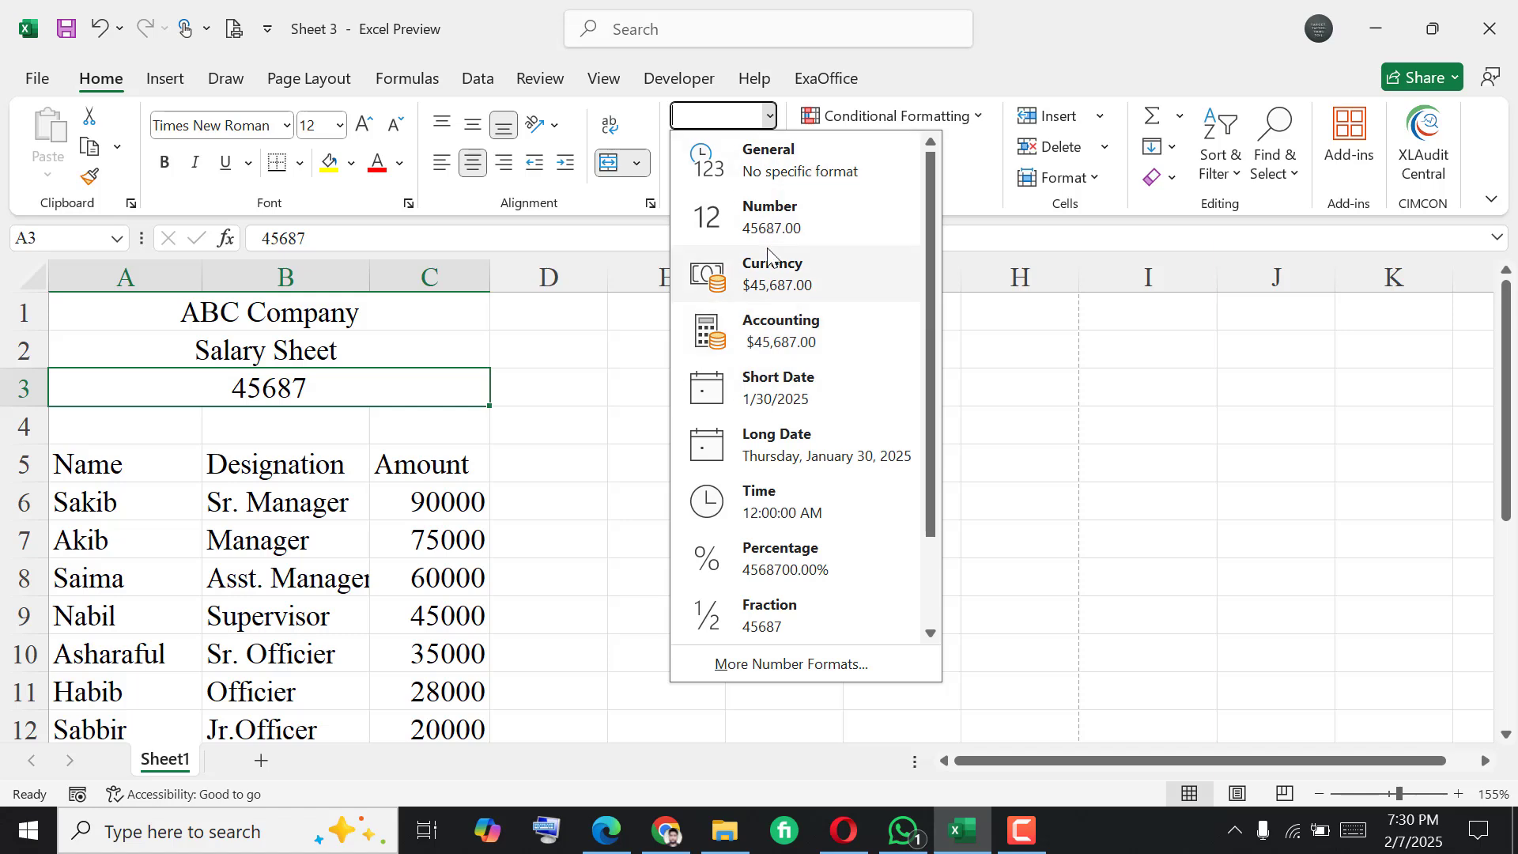
click(761, 393)
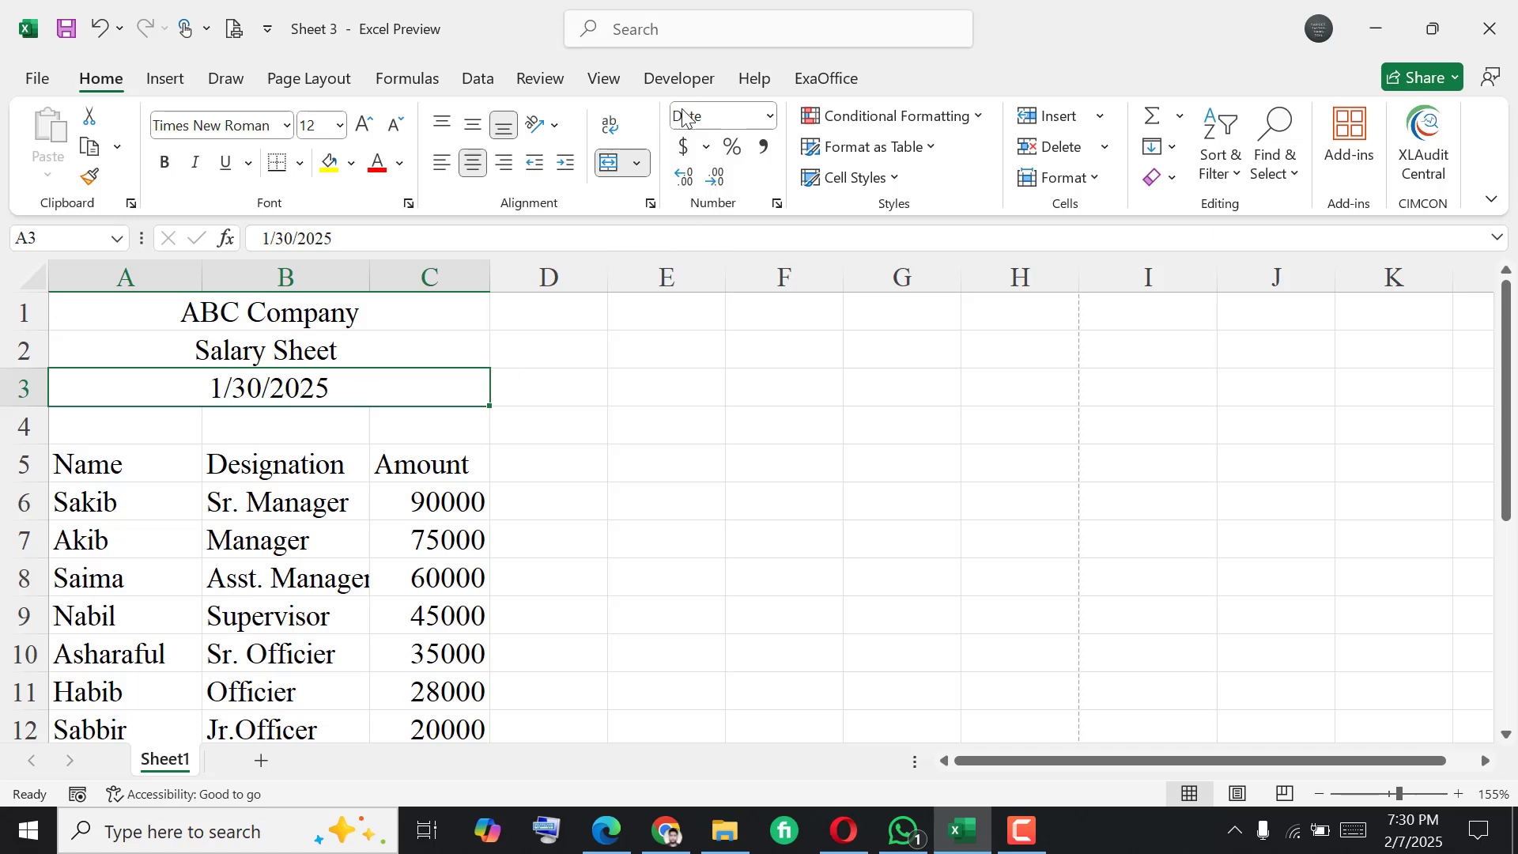
- Change the date cell's format to the "March 14, 2012" date type
click(777, 207)
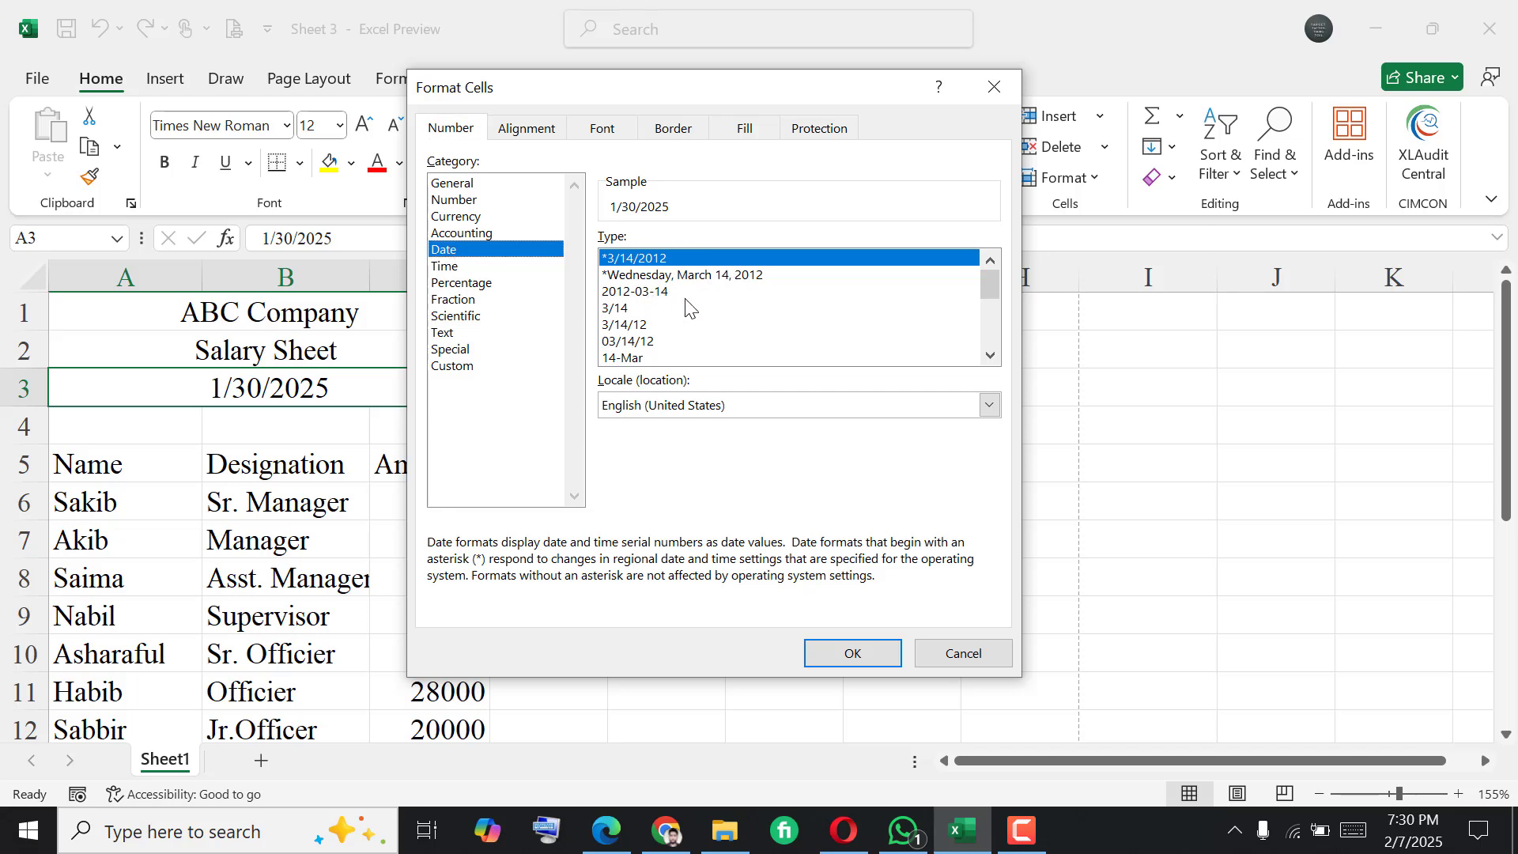
mouse_move(989, 286)
mouse_down()
mouse_move(989, 329)
mouse_move(989, 316)
mouse_up()
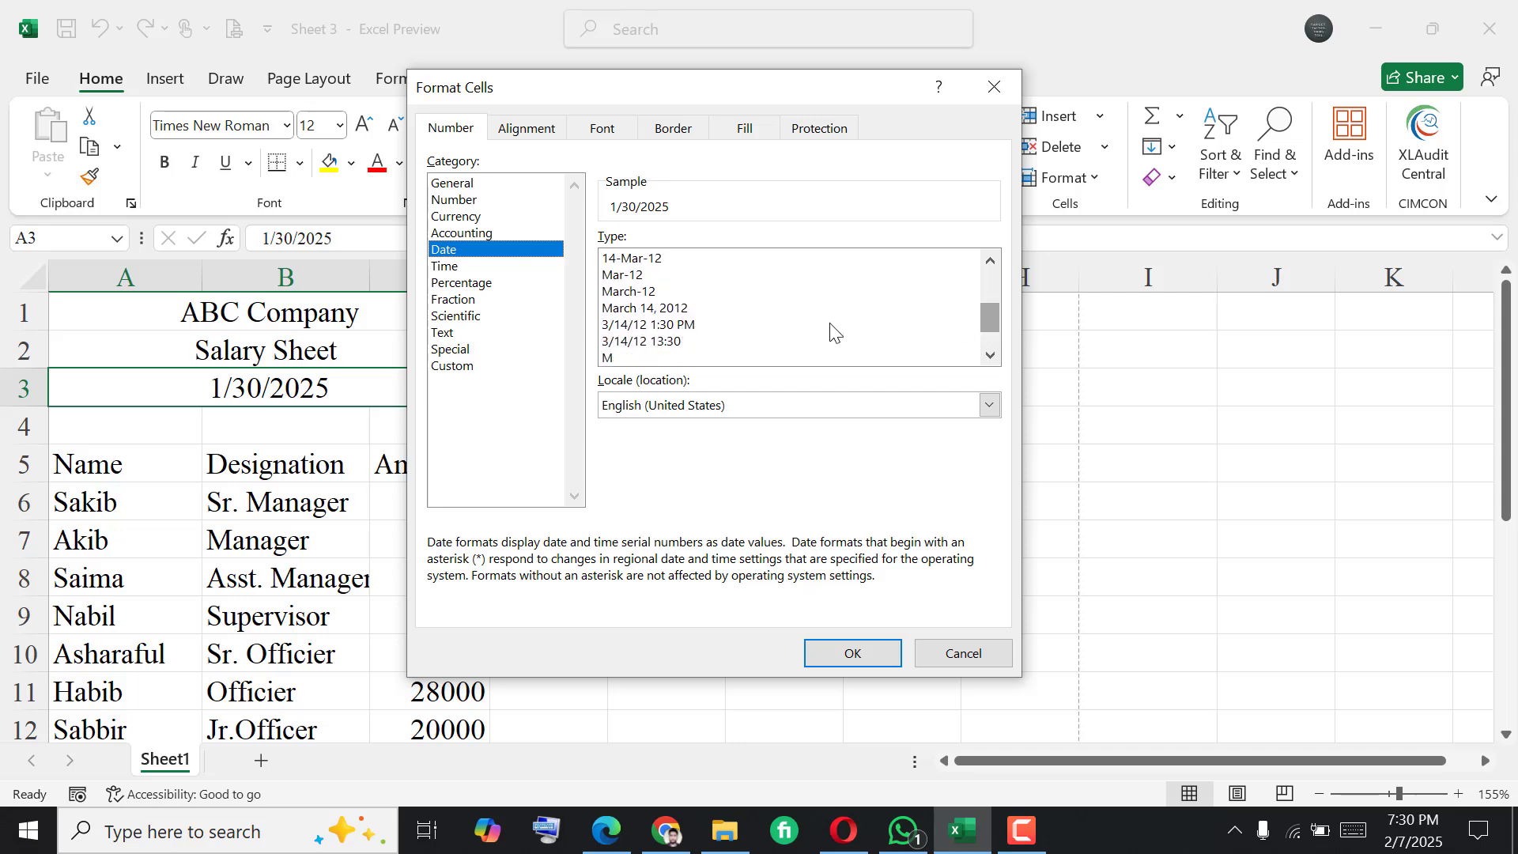
click(623, 310)
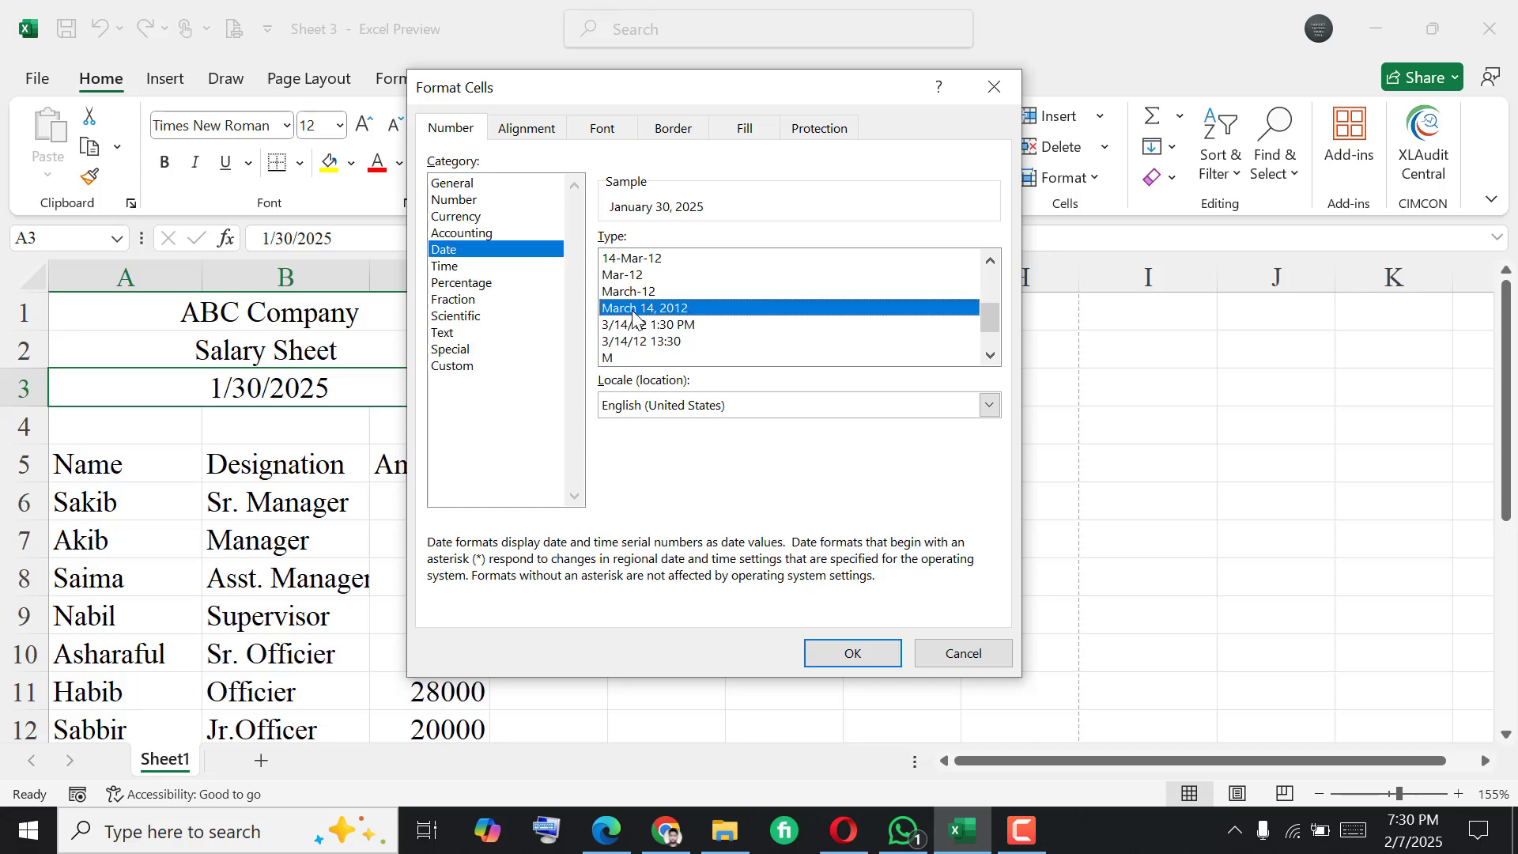
click(838, 649)
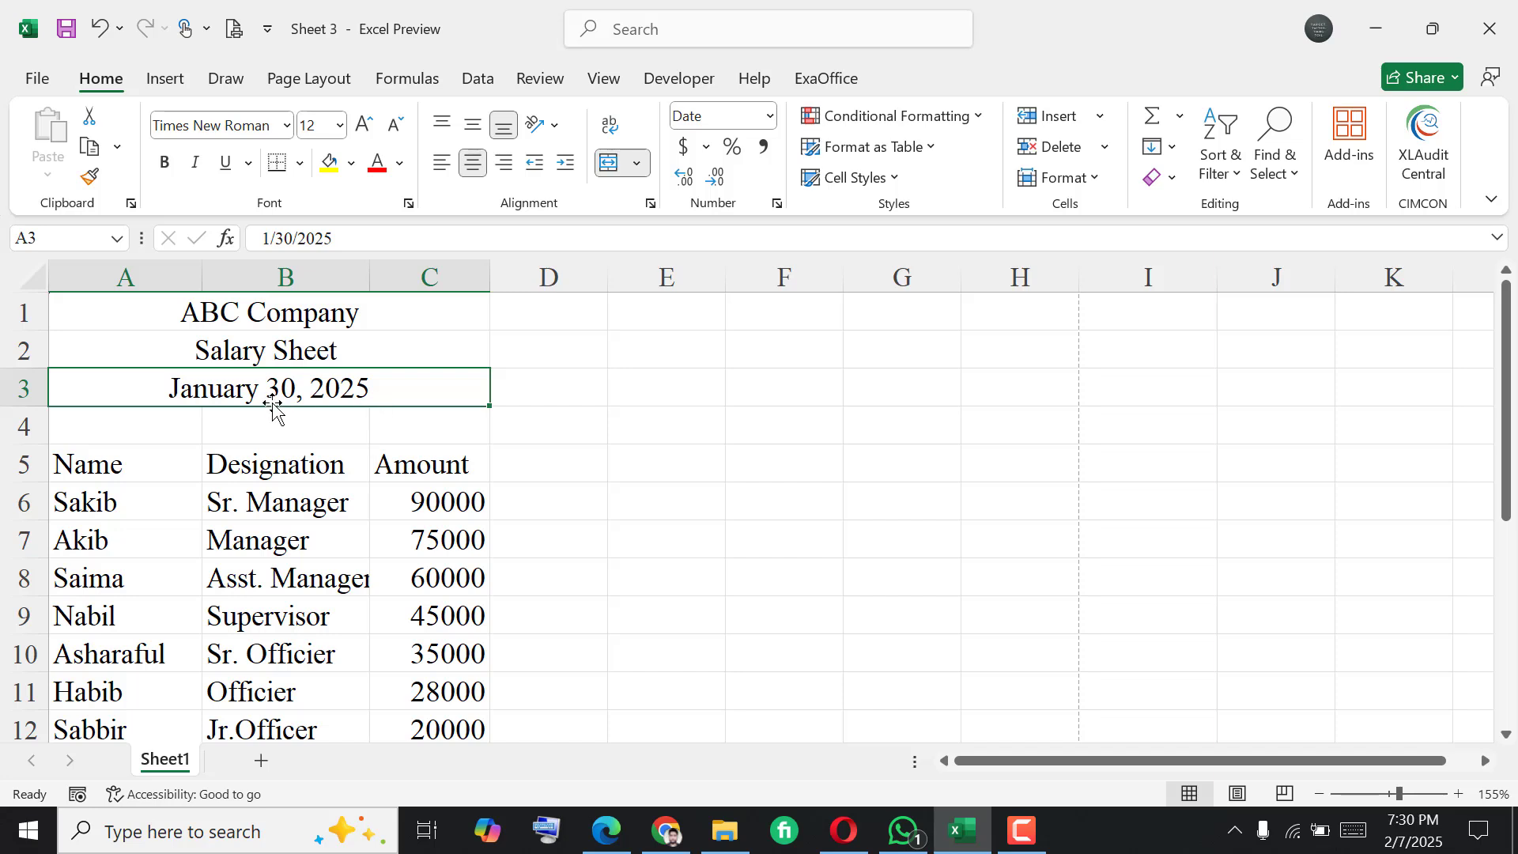
scroll(275, 410, up, 2)
click(326, 446)
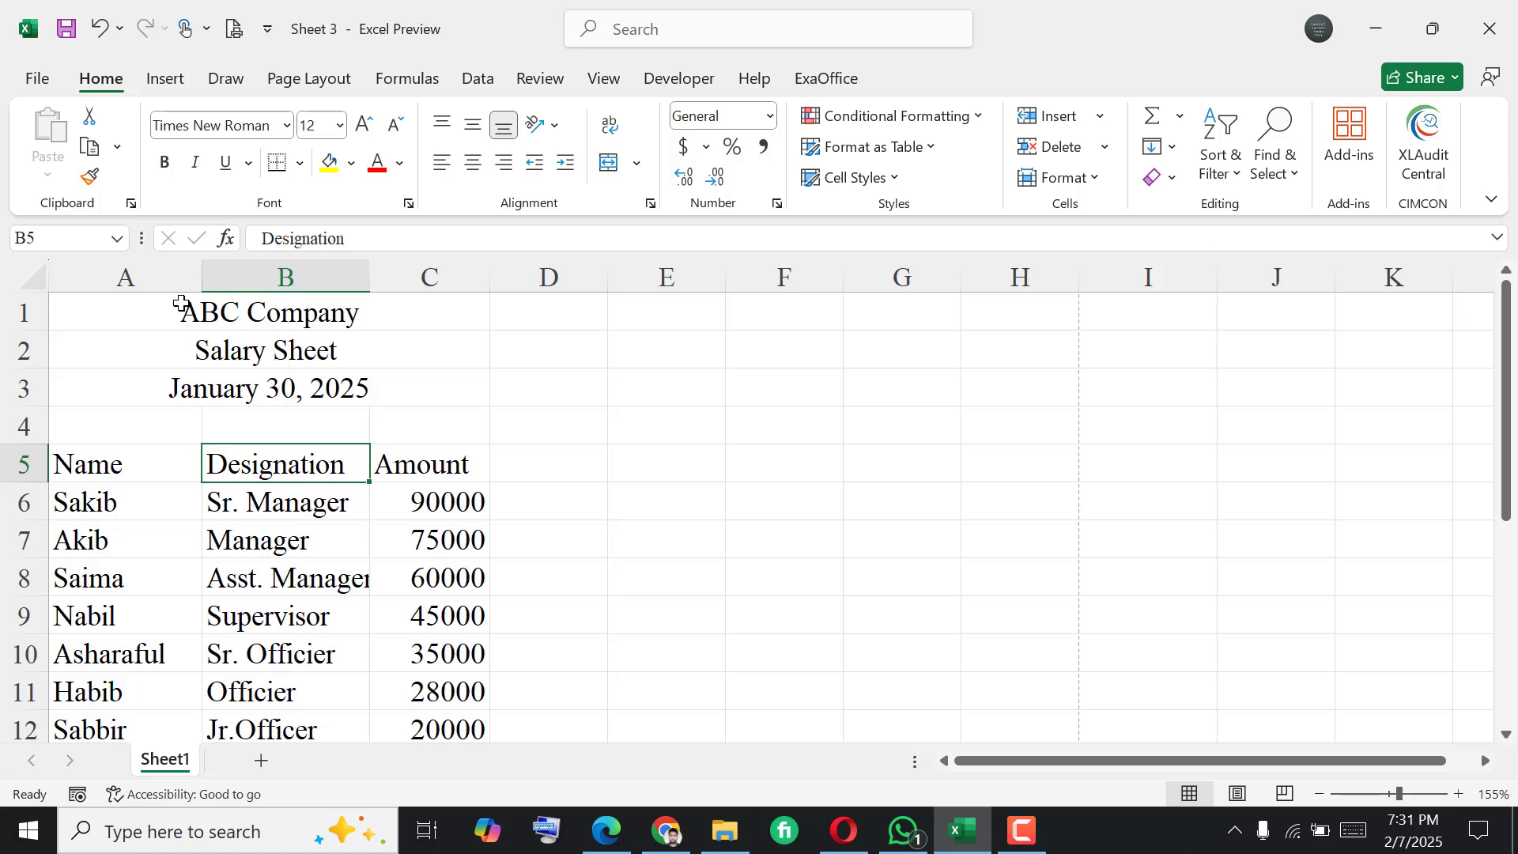
- Make the ABC Company title in row 1 bold
click(181, 303)
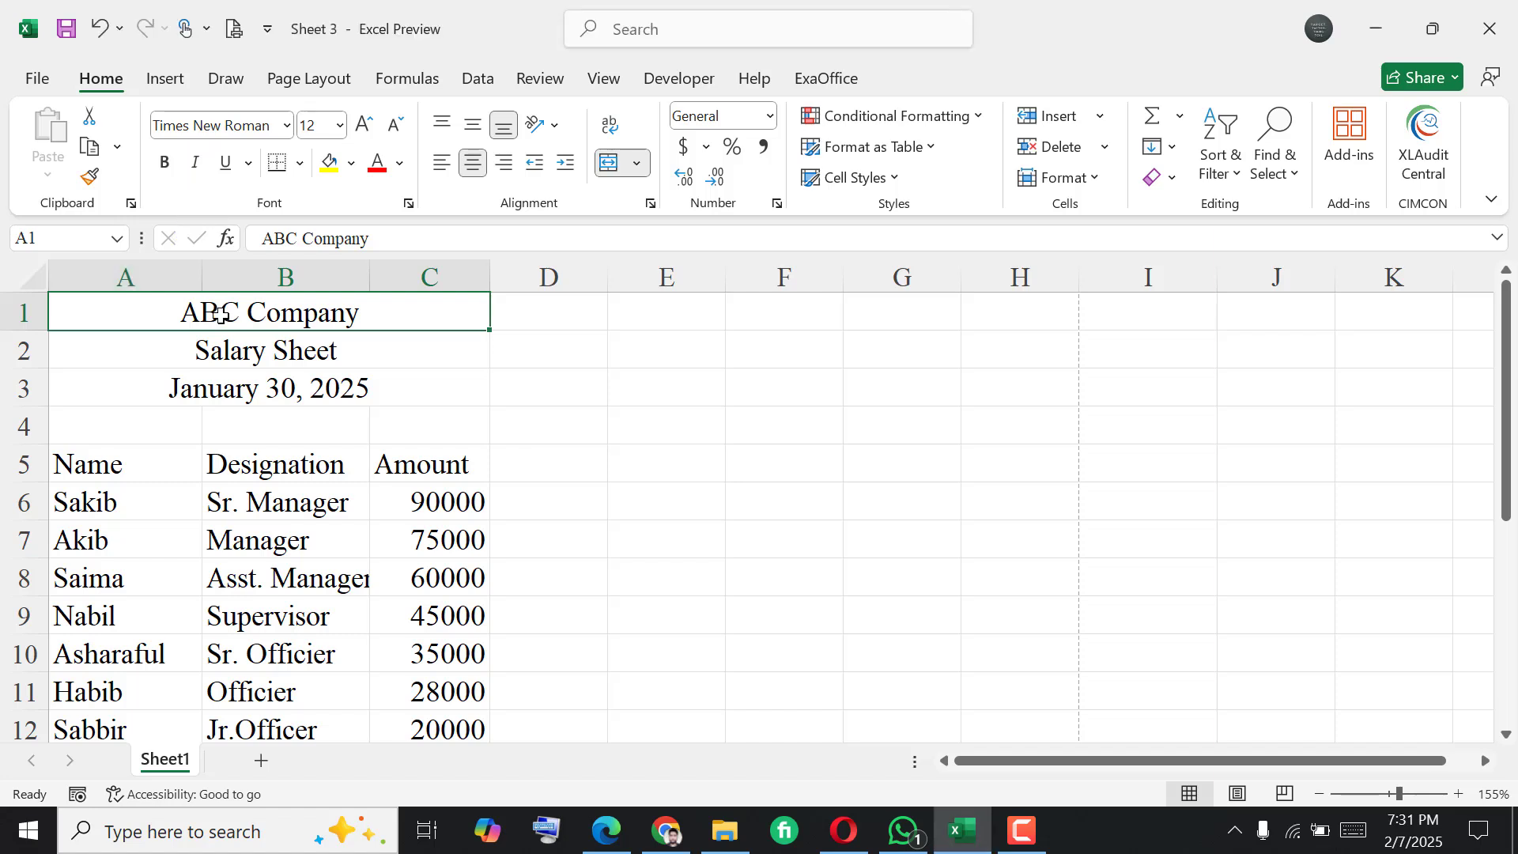
key(ctrl+b)
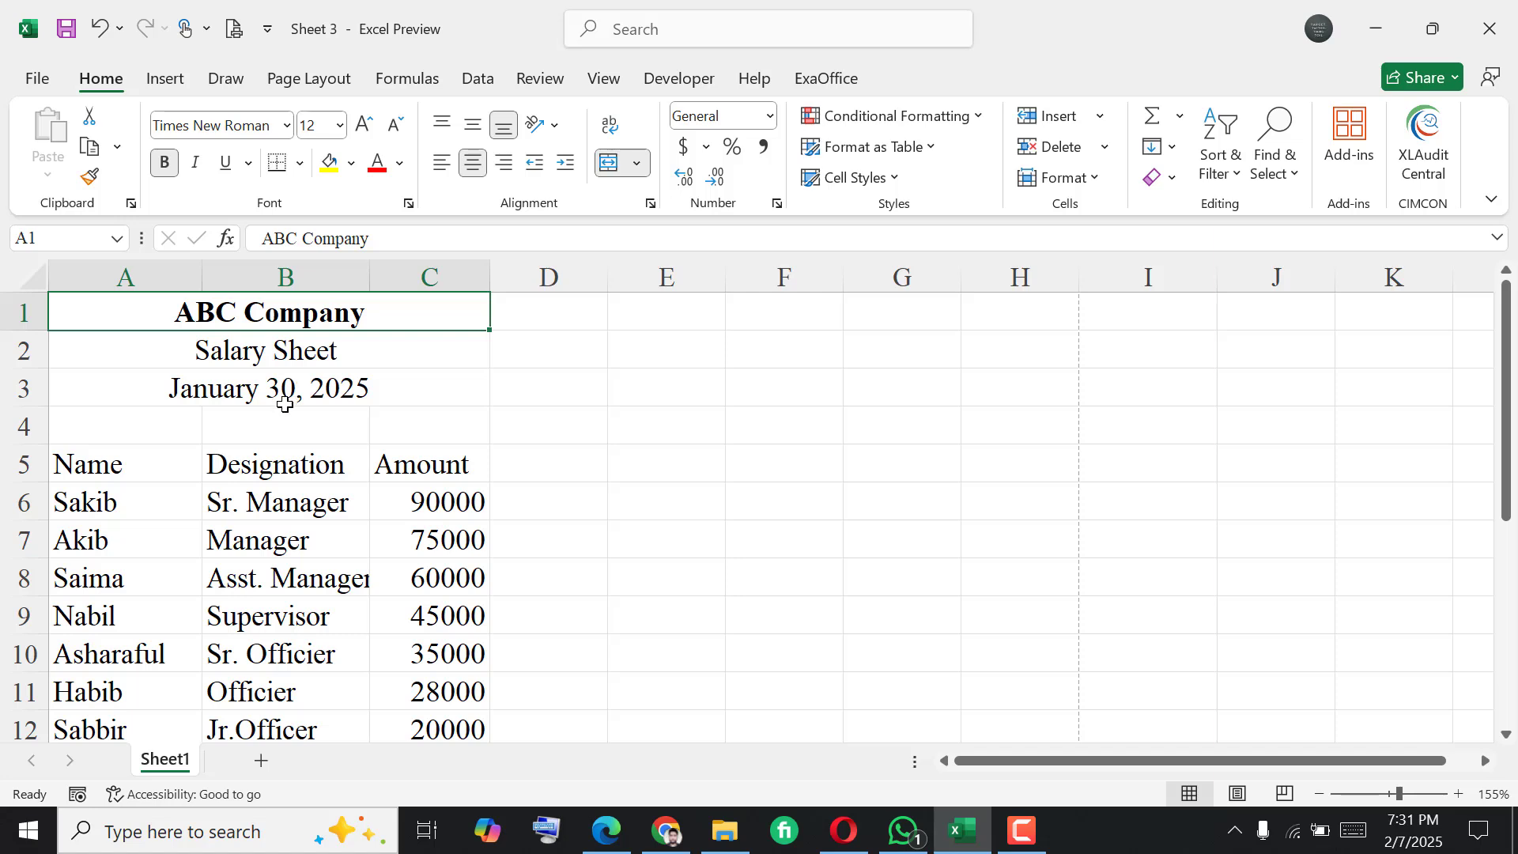
click(163, 166)
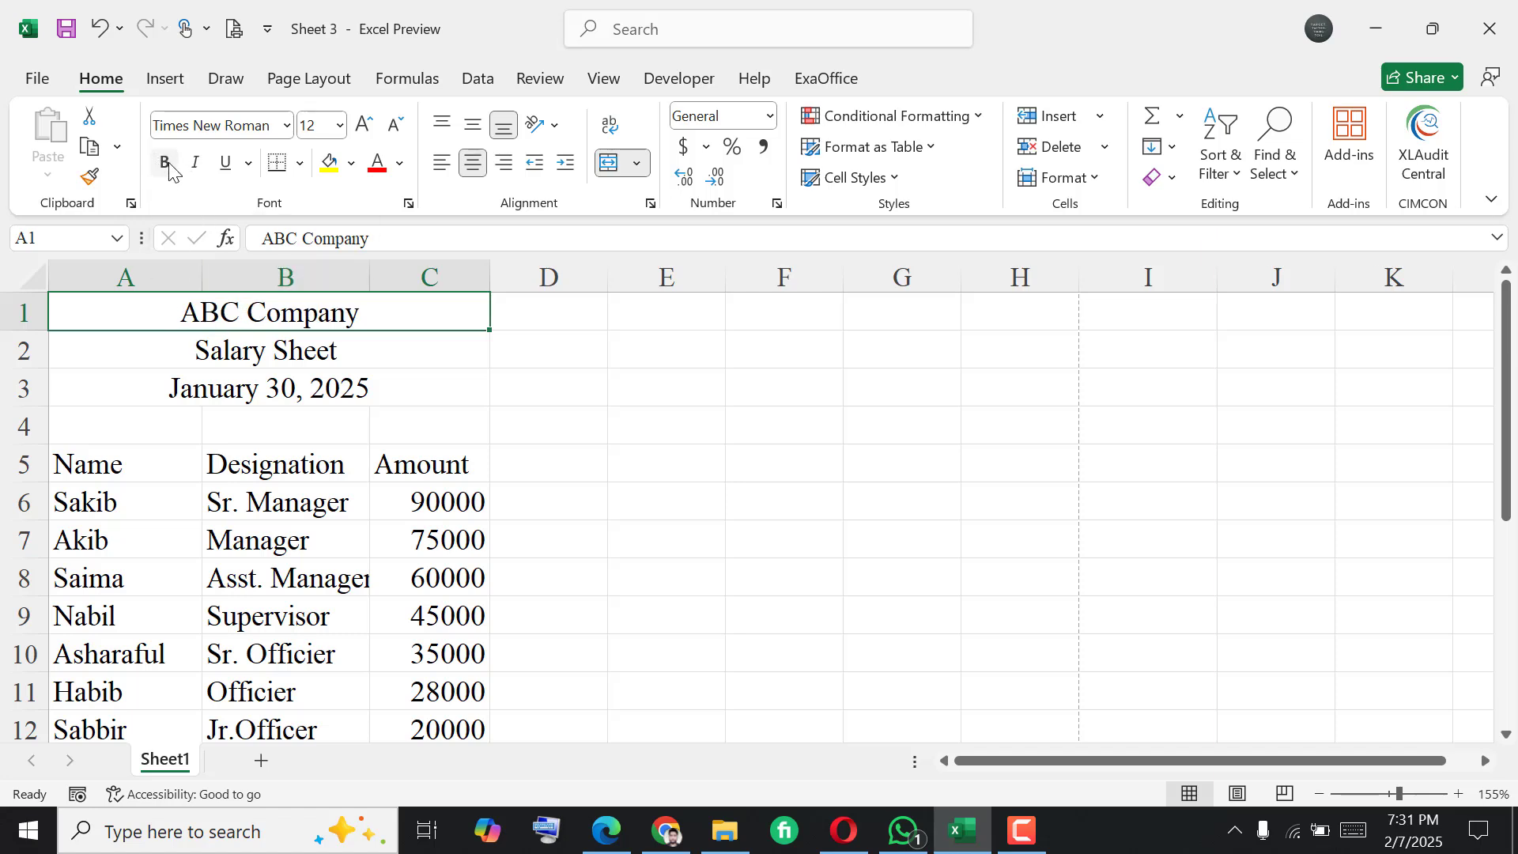
click(168, 168)
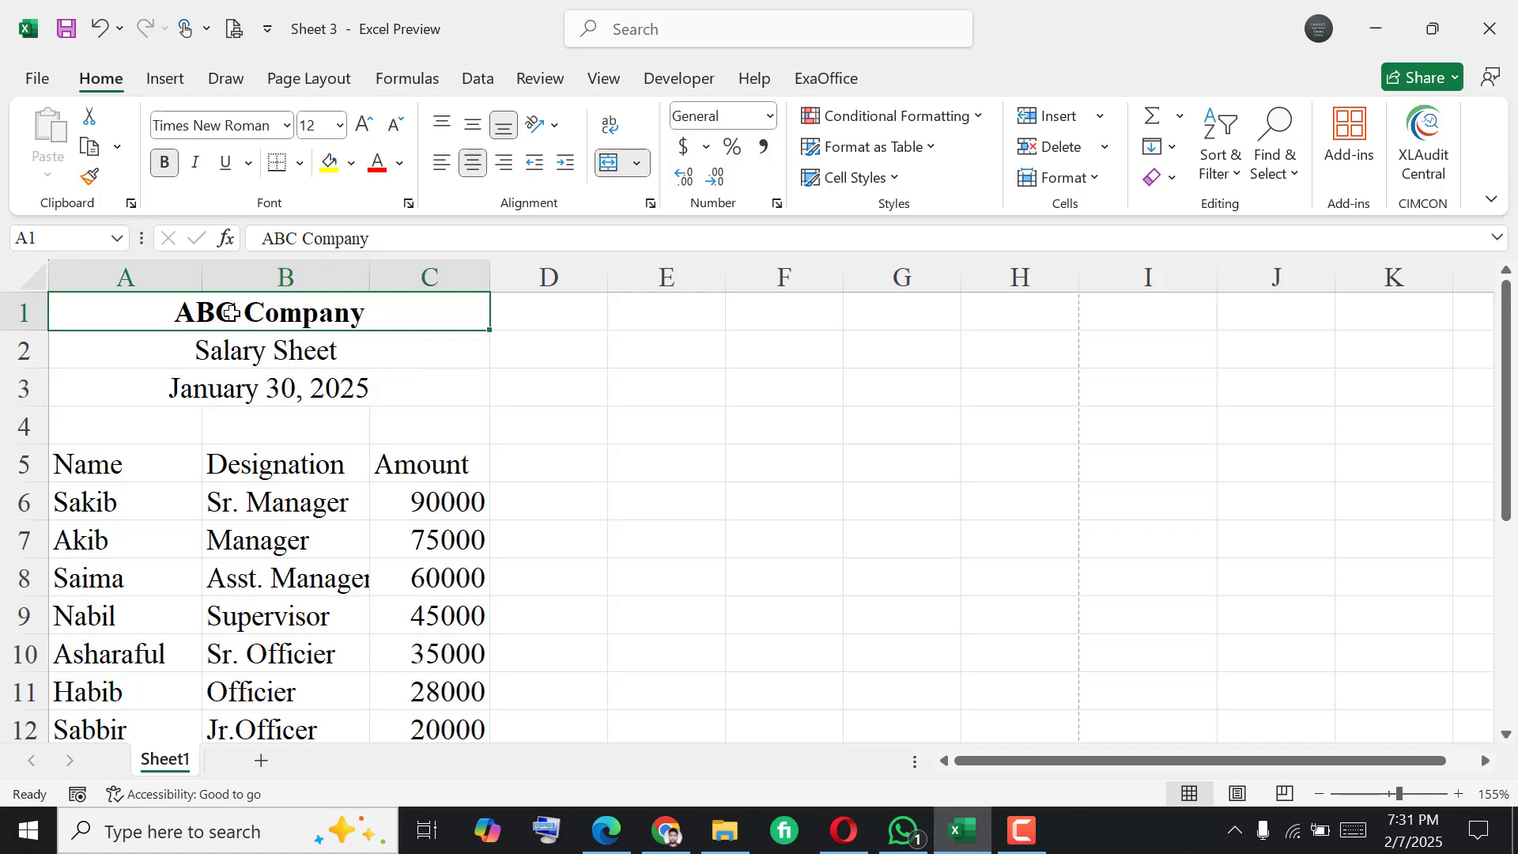
- Try increasing the ABC Company title's font size to 18 and reduce it back to 12
click(367, 136)
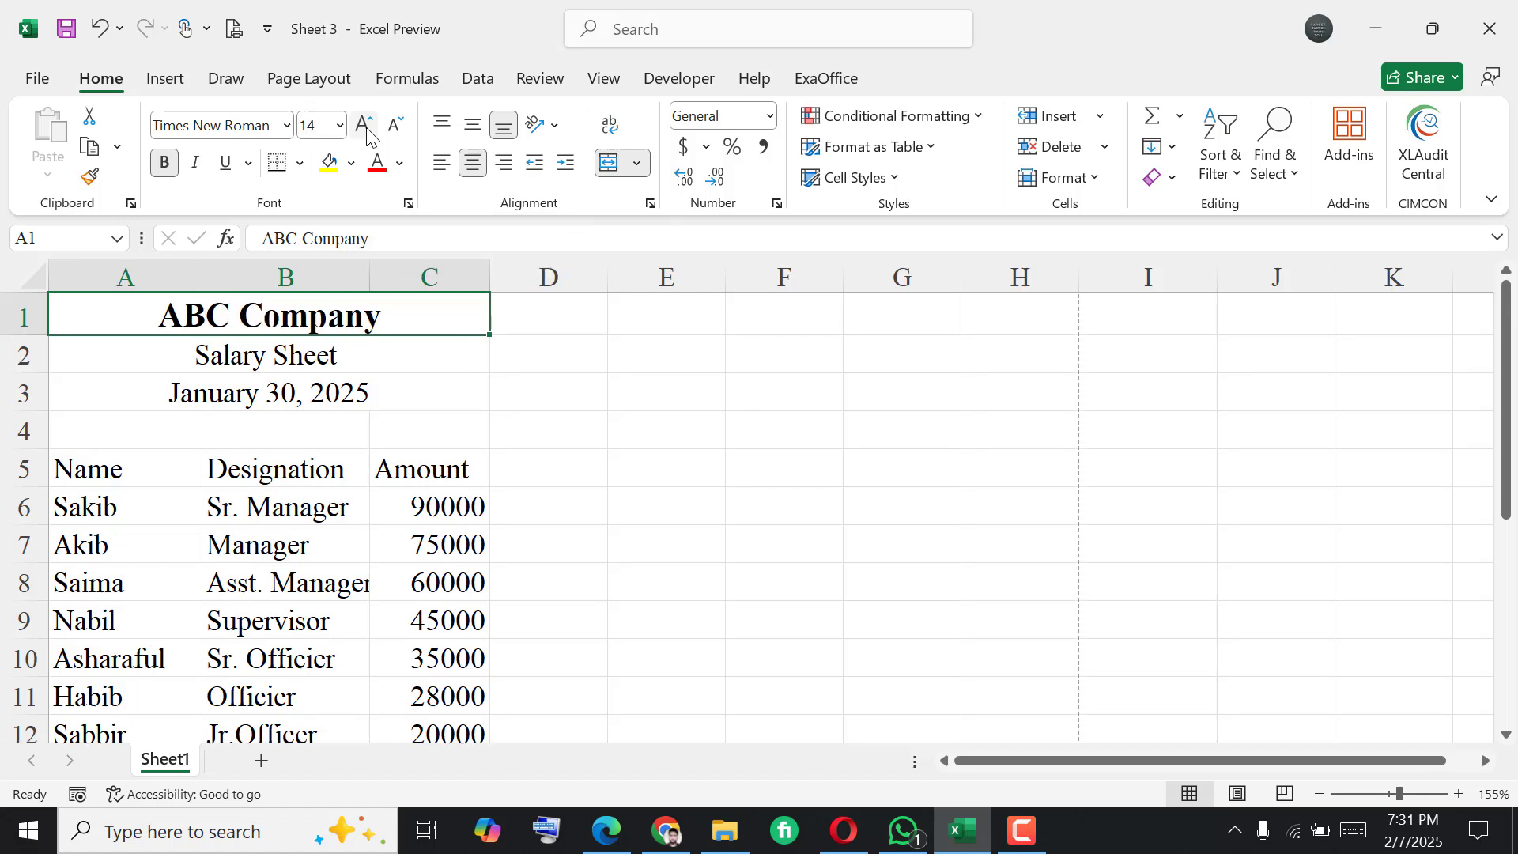
click(367, 136)
click(366, 136)
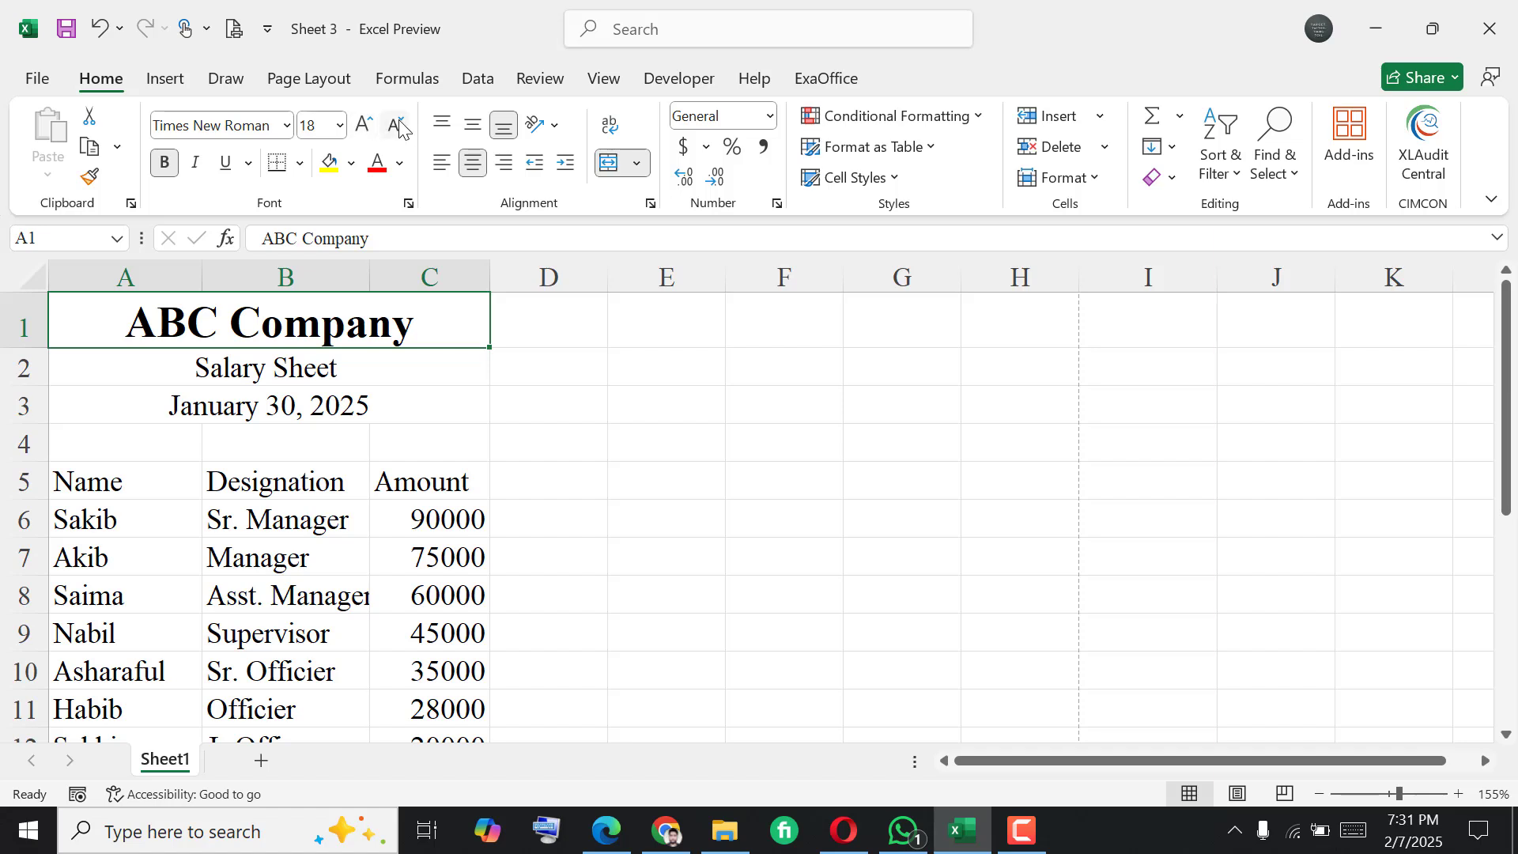
click(398, 127)
click(397, 127)
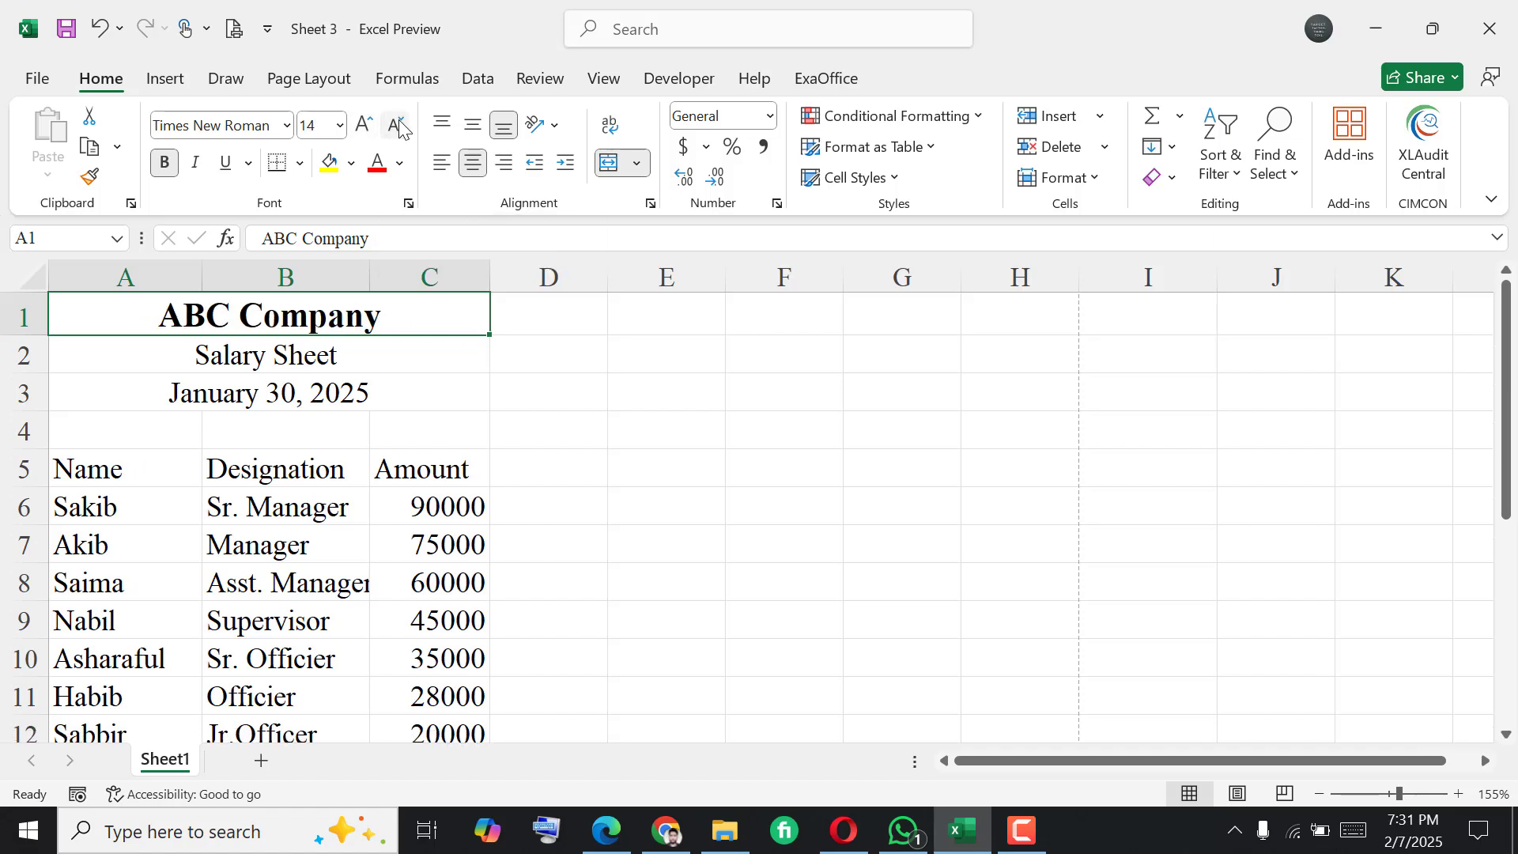
click(397, 127)
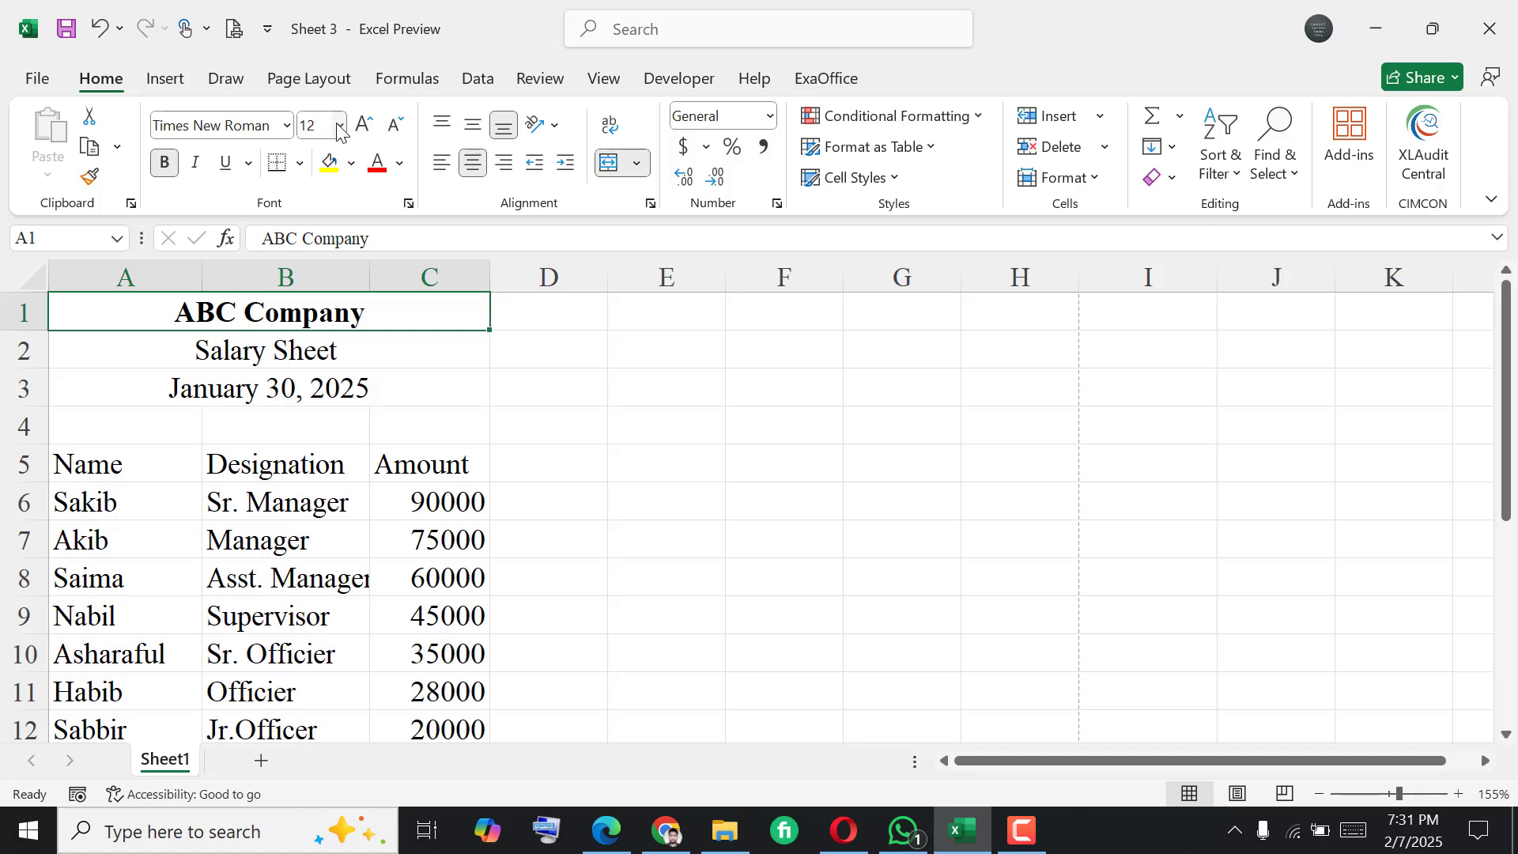
- Set the font size of the ABC Company title to 30
click(340, 127)
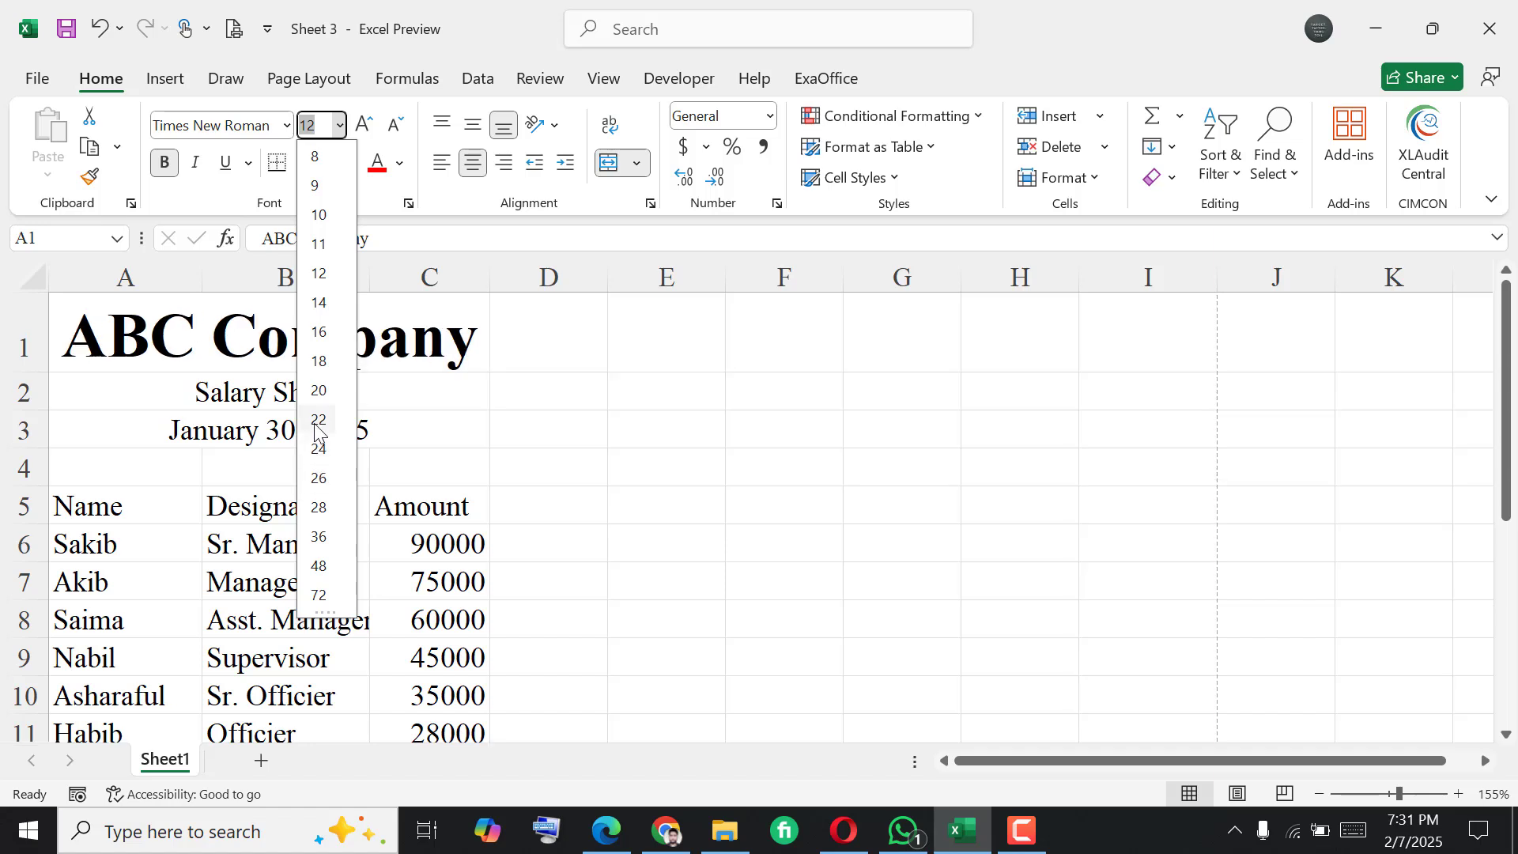
click(309, 131)
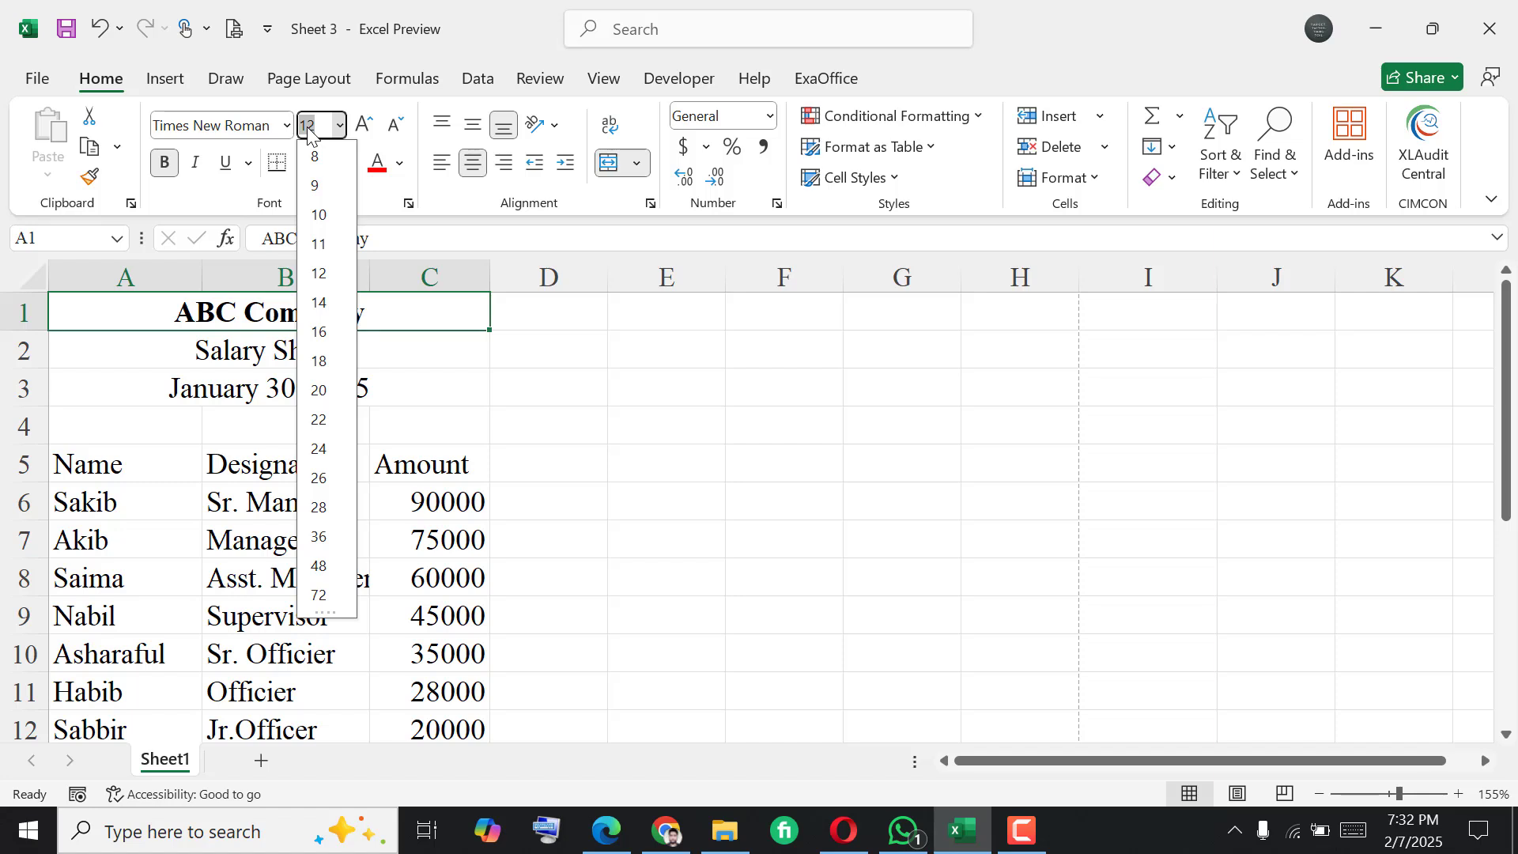
text(30)
key(Return)
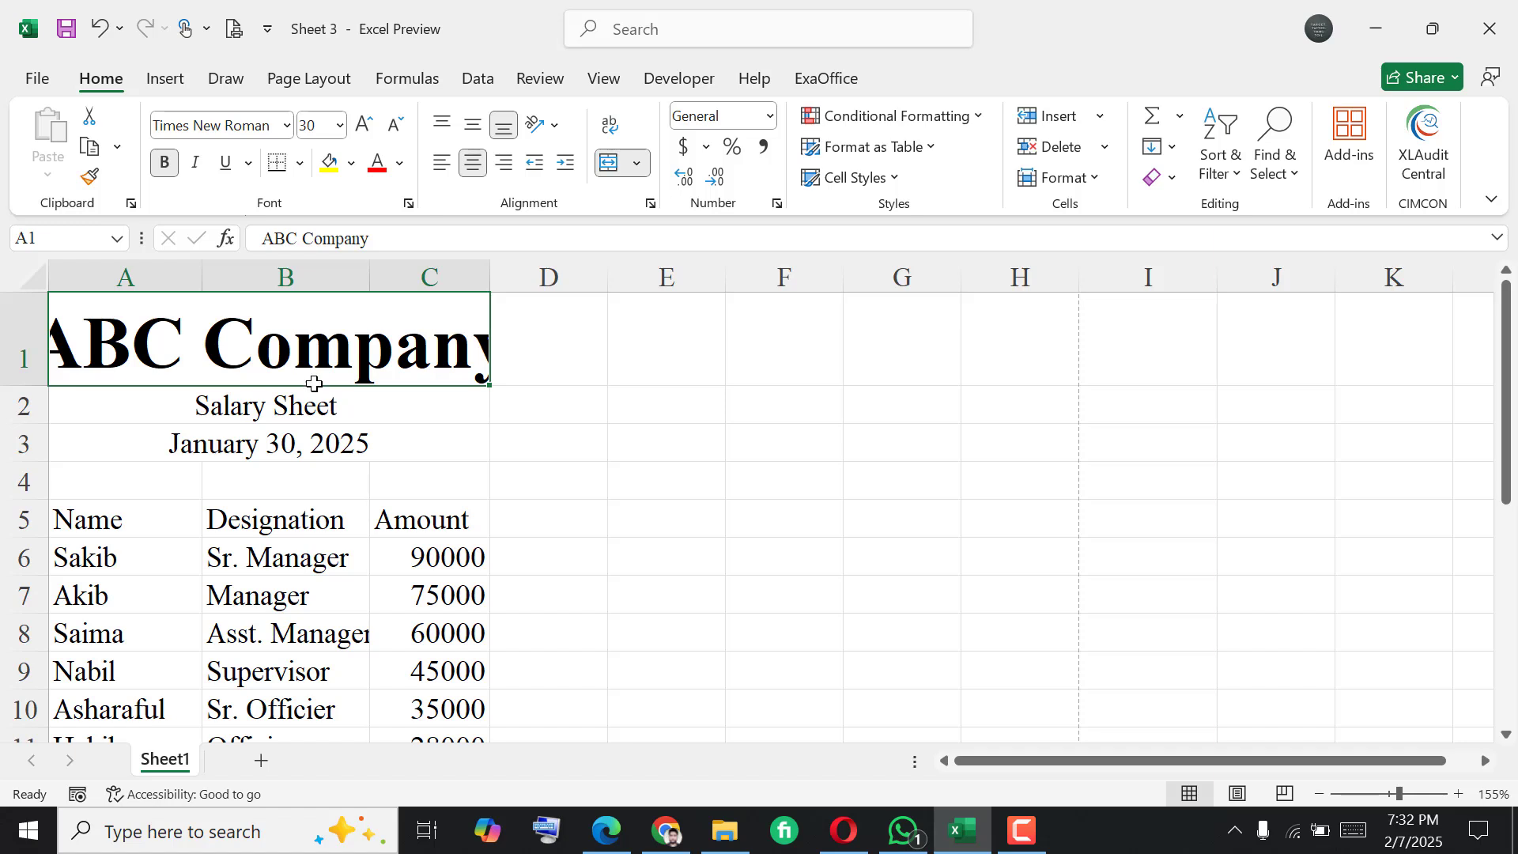
- Widen column A until the whole title fits, and narrow it back to just fit the employee names
scroll(297, 355, left, 1)
scroll(265, 340, left, 1)
scroll(298, 482, down, 1)
scroll(298, 485, up, 3)
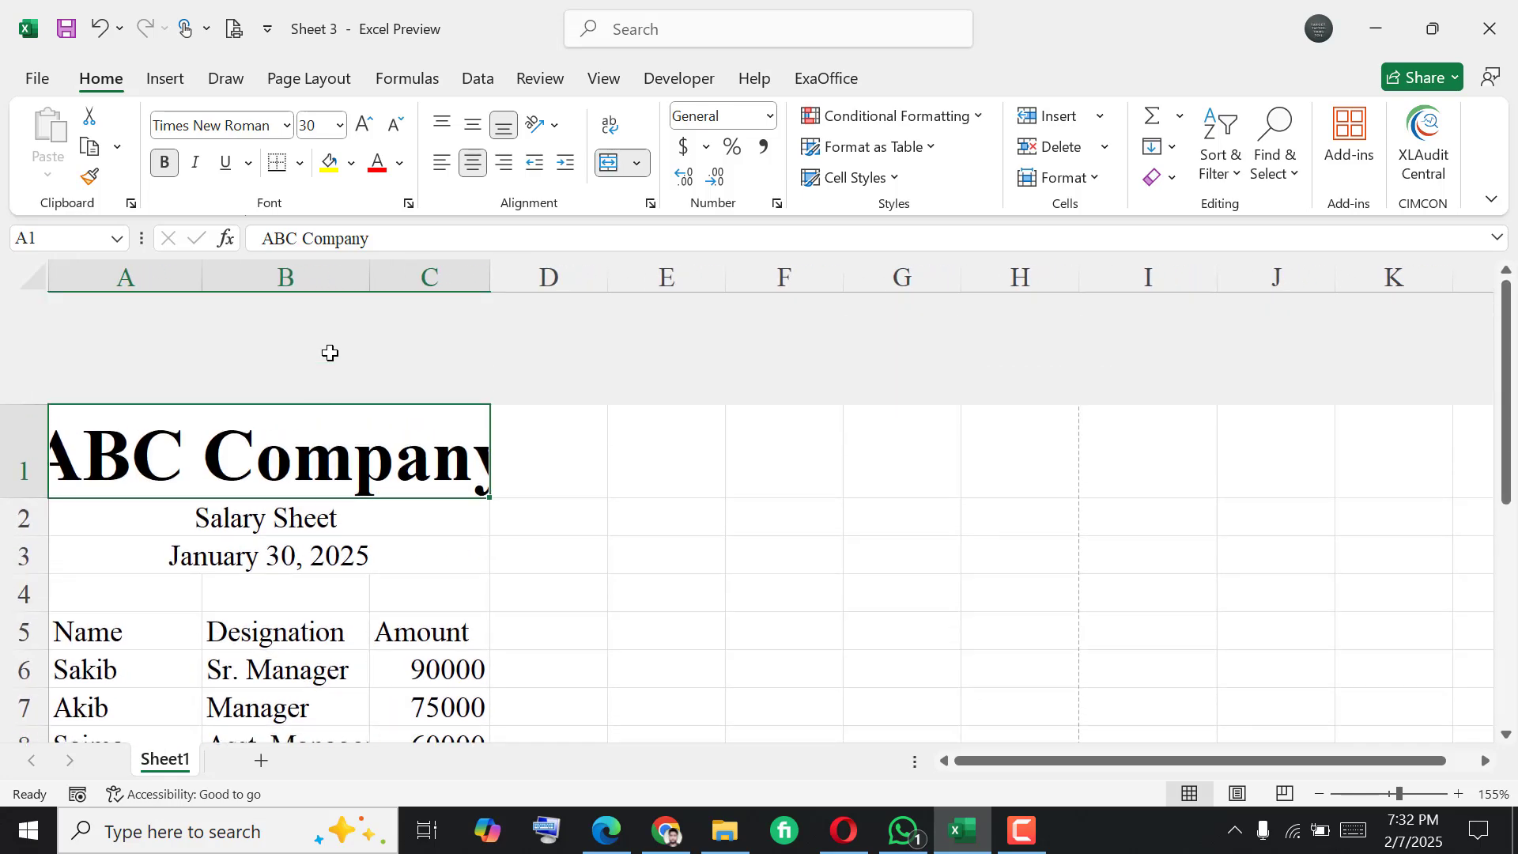
drag(202, 280, 250, 278)
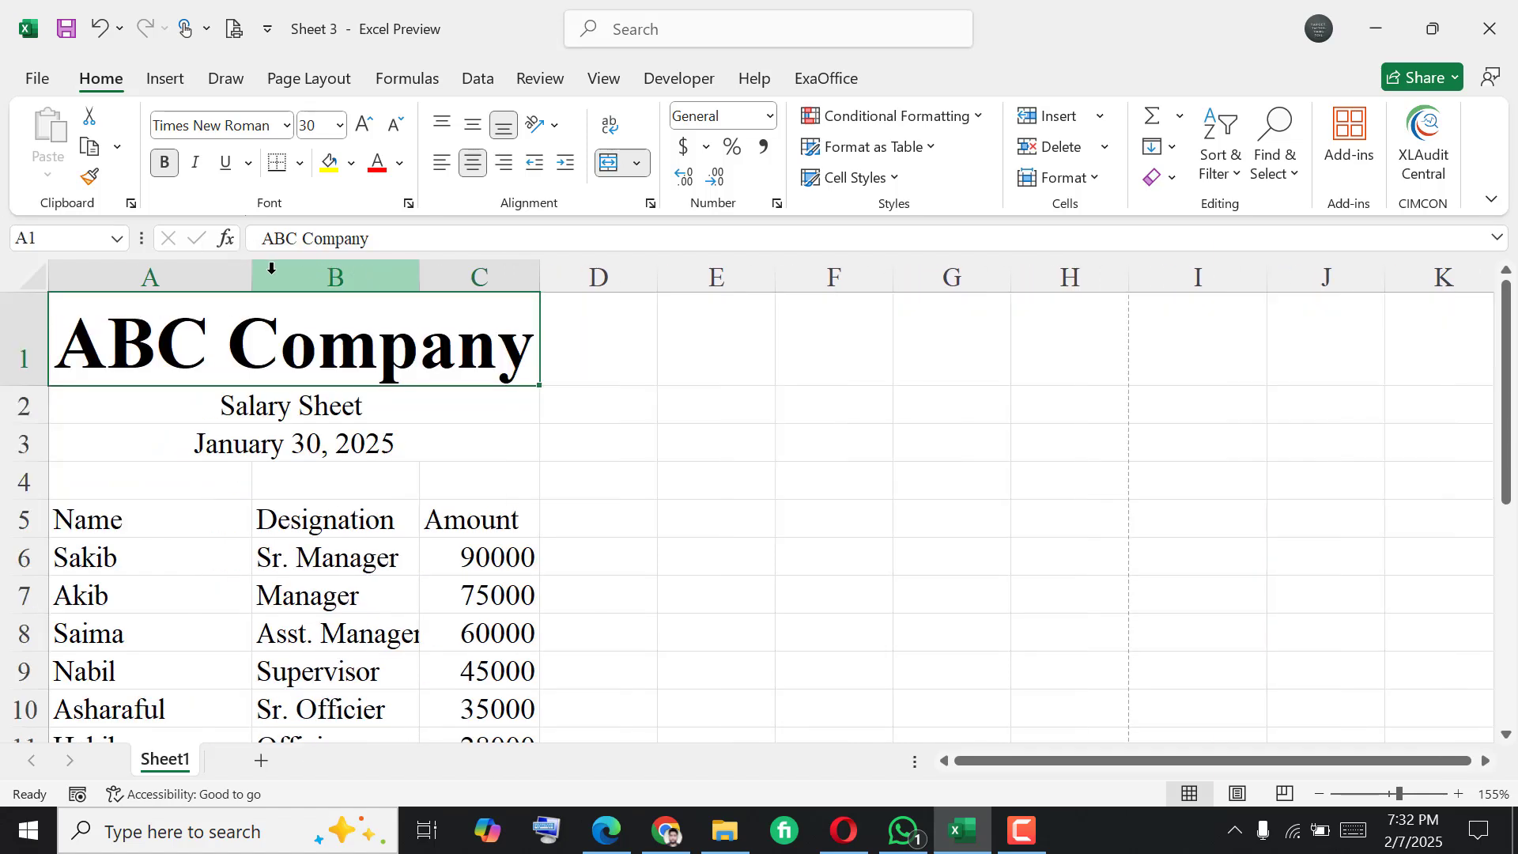
drag(250, 276, 188, 273)
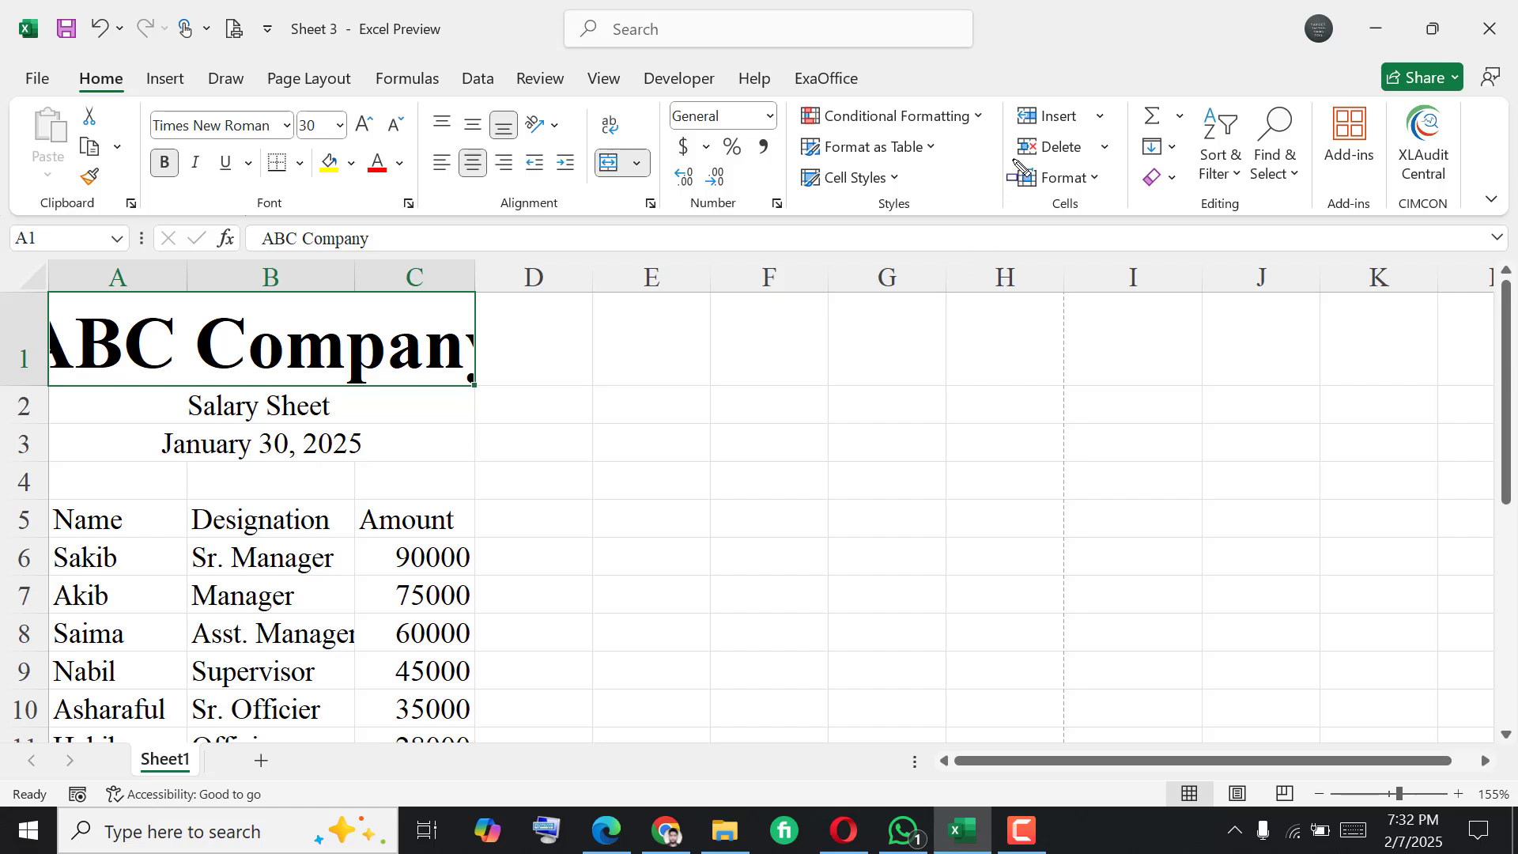
- AutoFit the row height of the ABC Company title row
drag(1013, 160, 1110, 195)
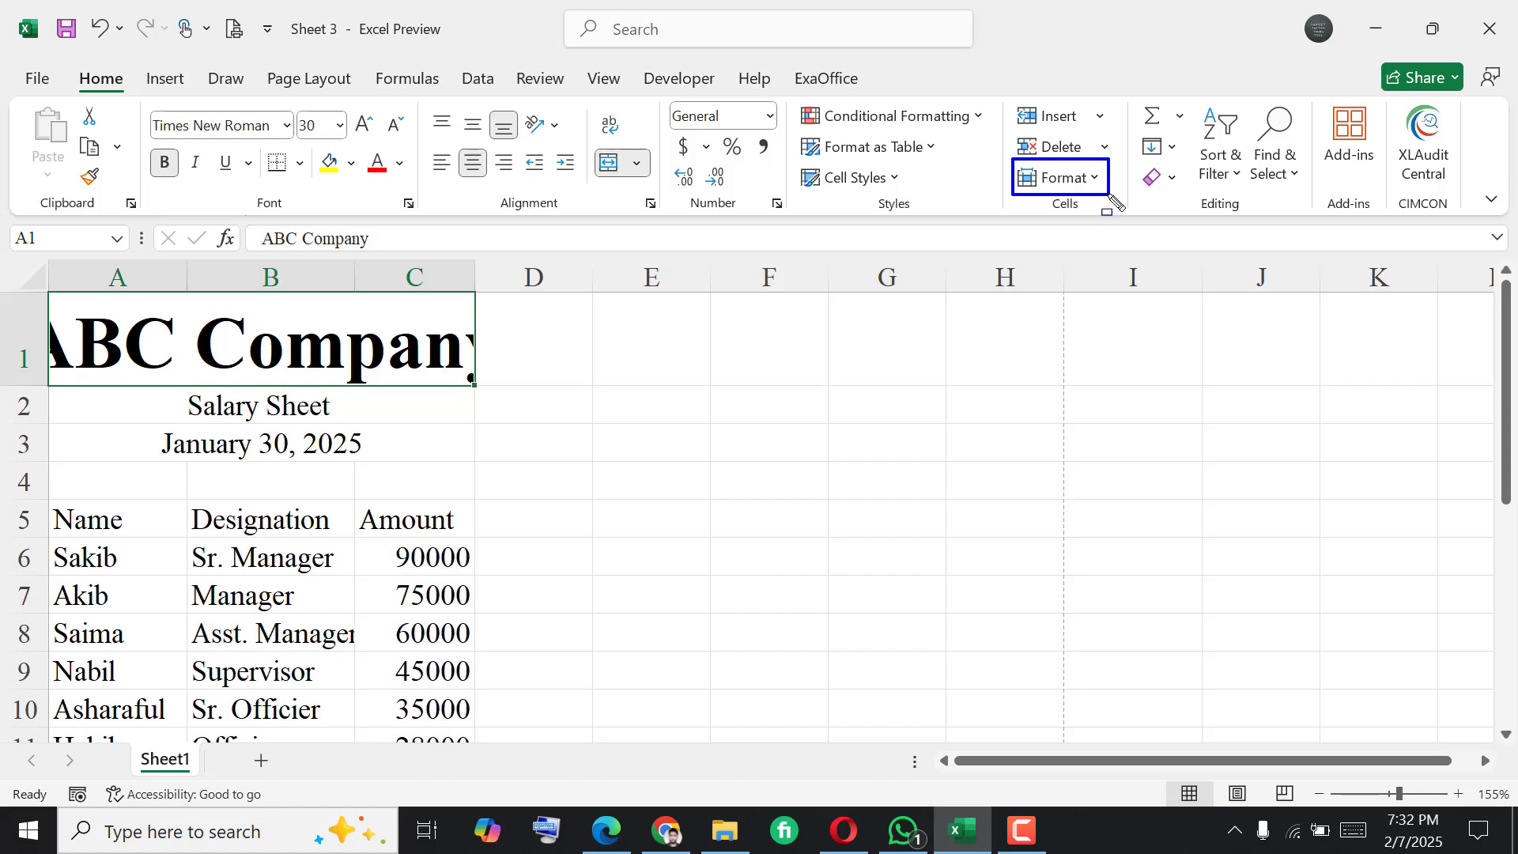
click(1095, 181)
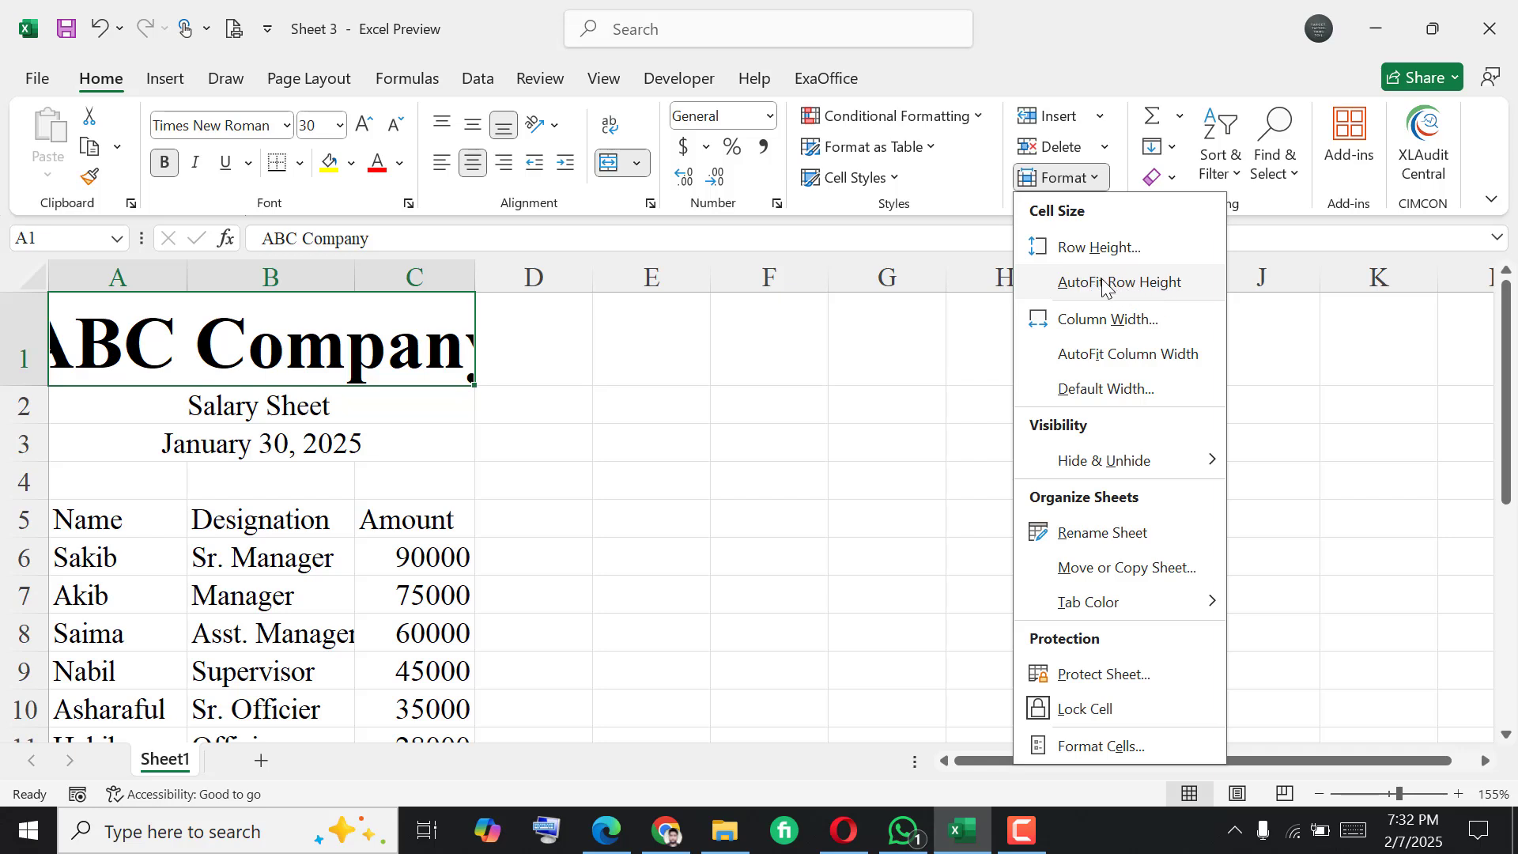
click(1103, 282)
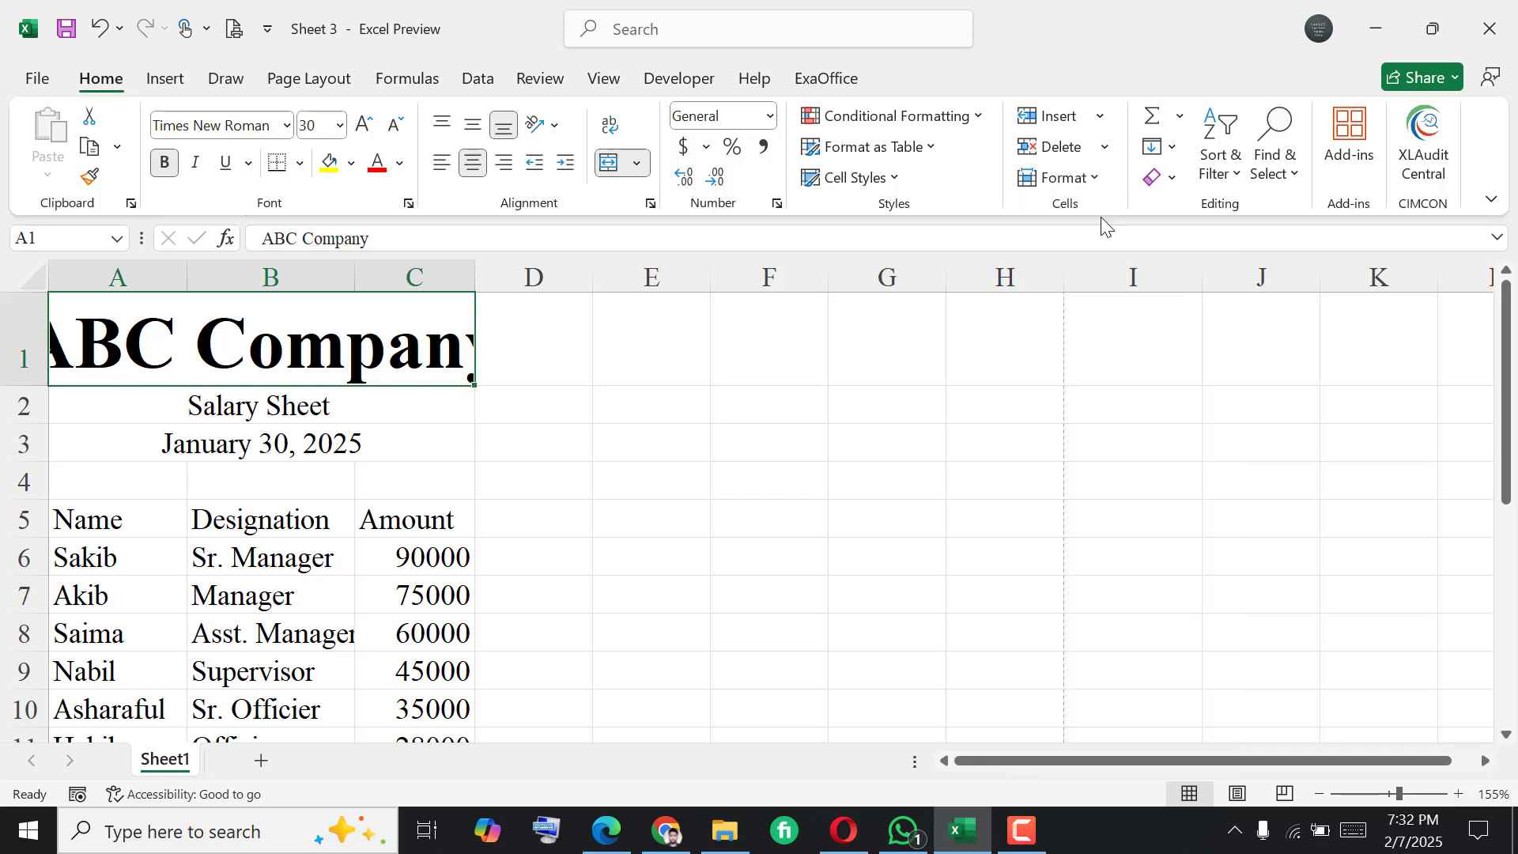
- AutoFit the title cell's column width and widen columns A to C equally until the whole ABC Company title fits
click(1094, 180)
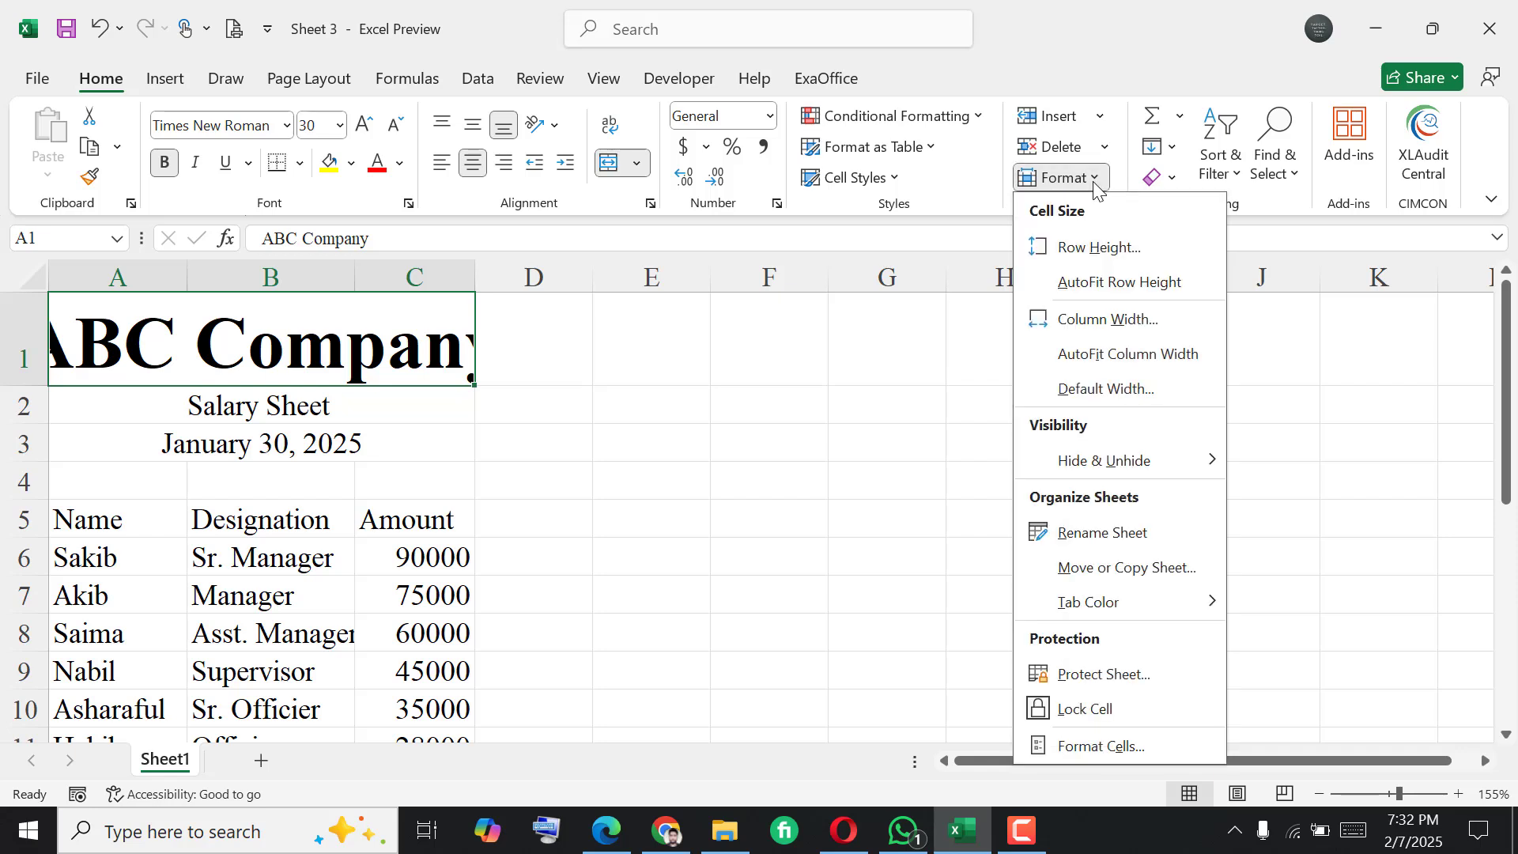
click(1101, 355)
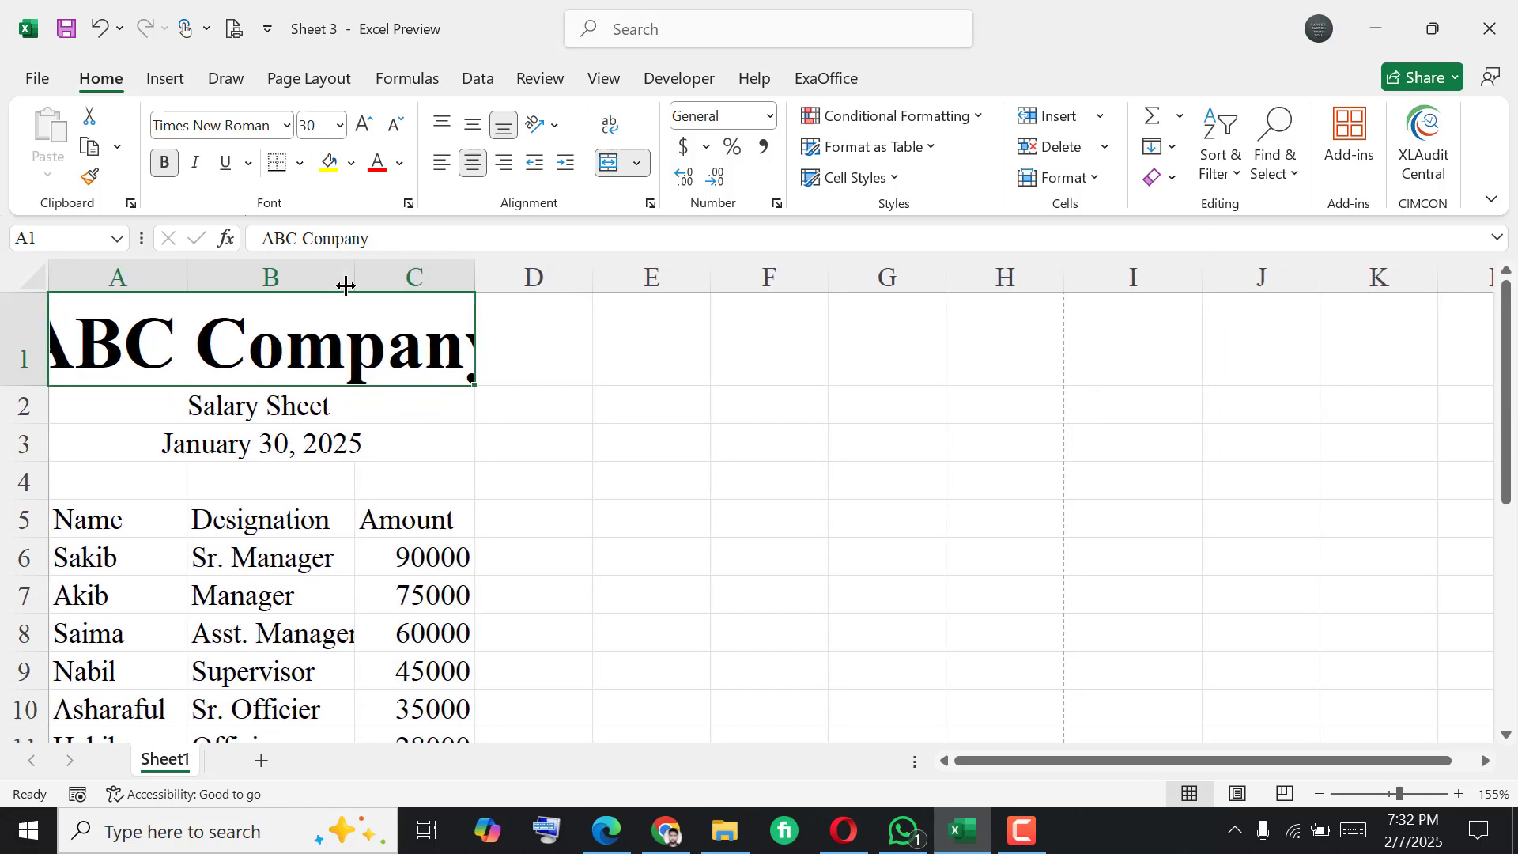
drag(186, 277, 393, 267)
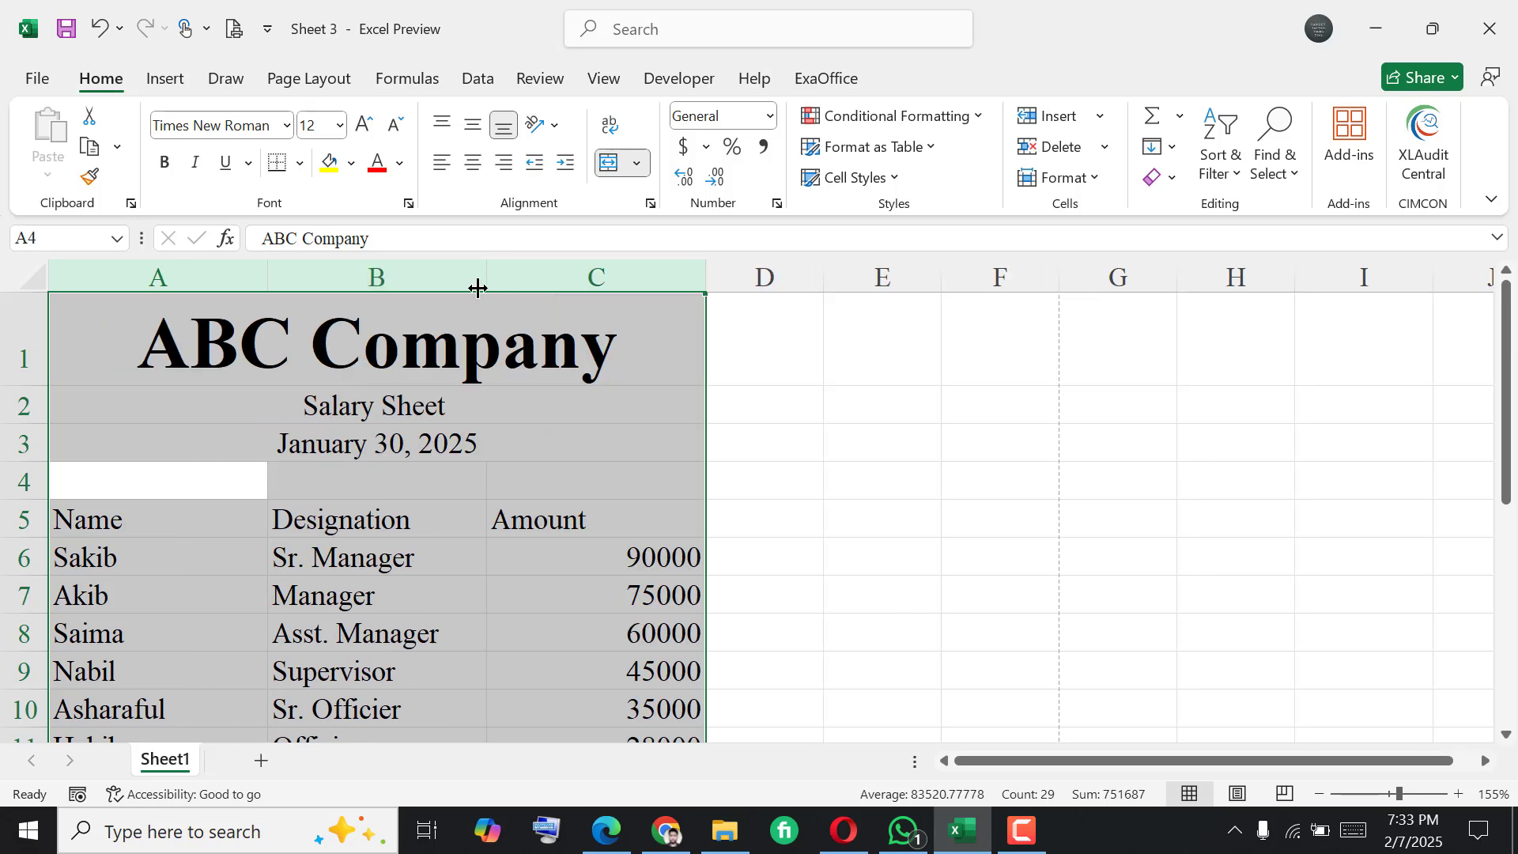
click(473, 375)
- Make the Salary Sheet subtitle italic and bold
click(363, 407)
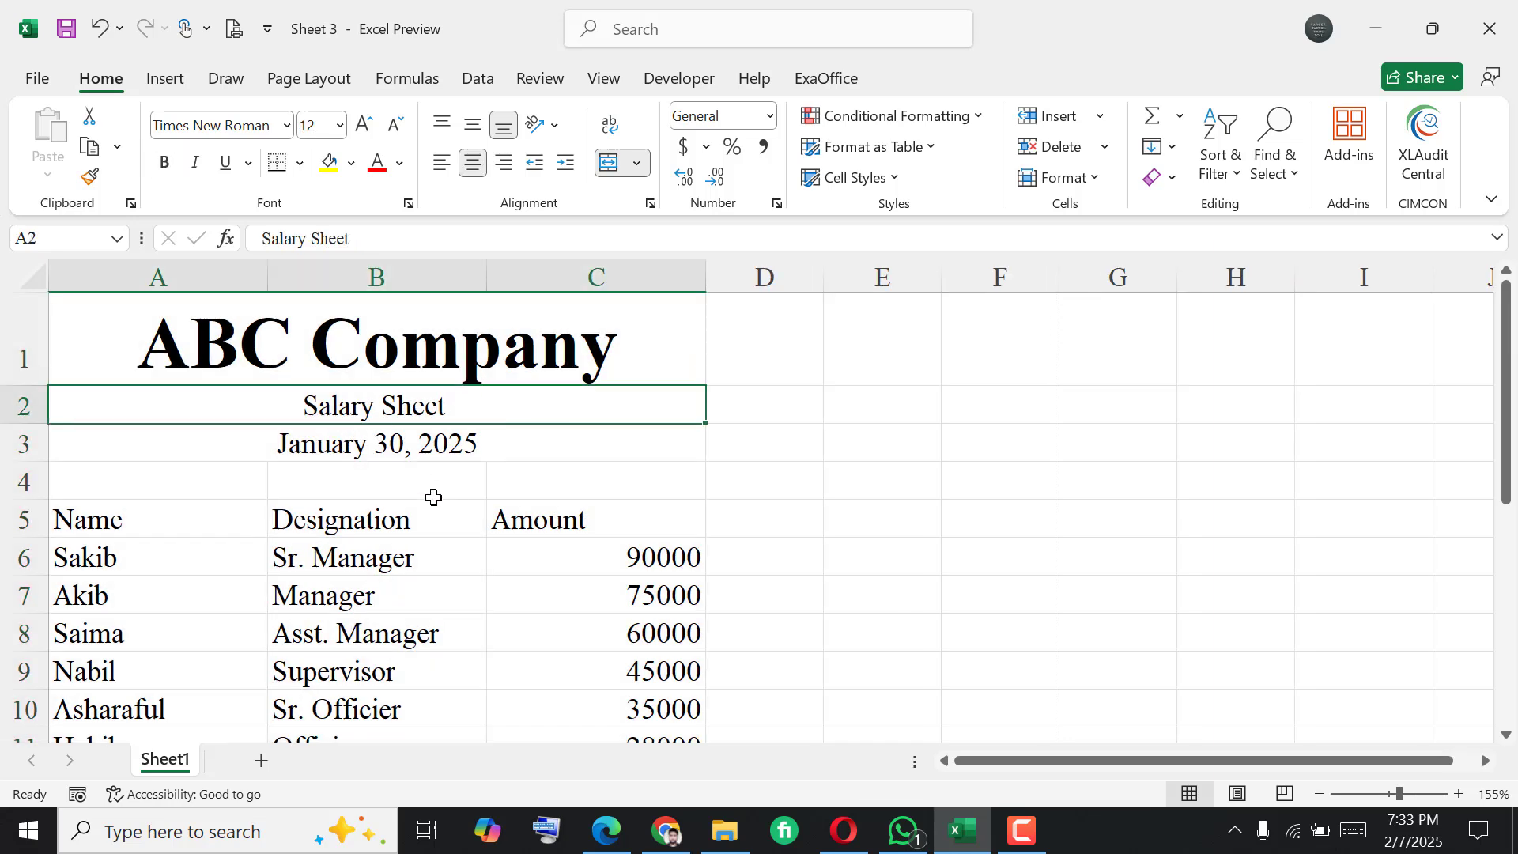
scroll(356, 485, down, 1)
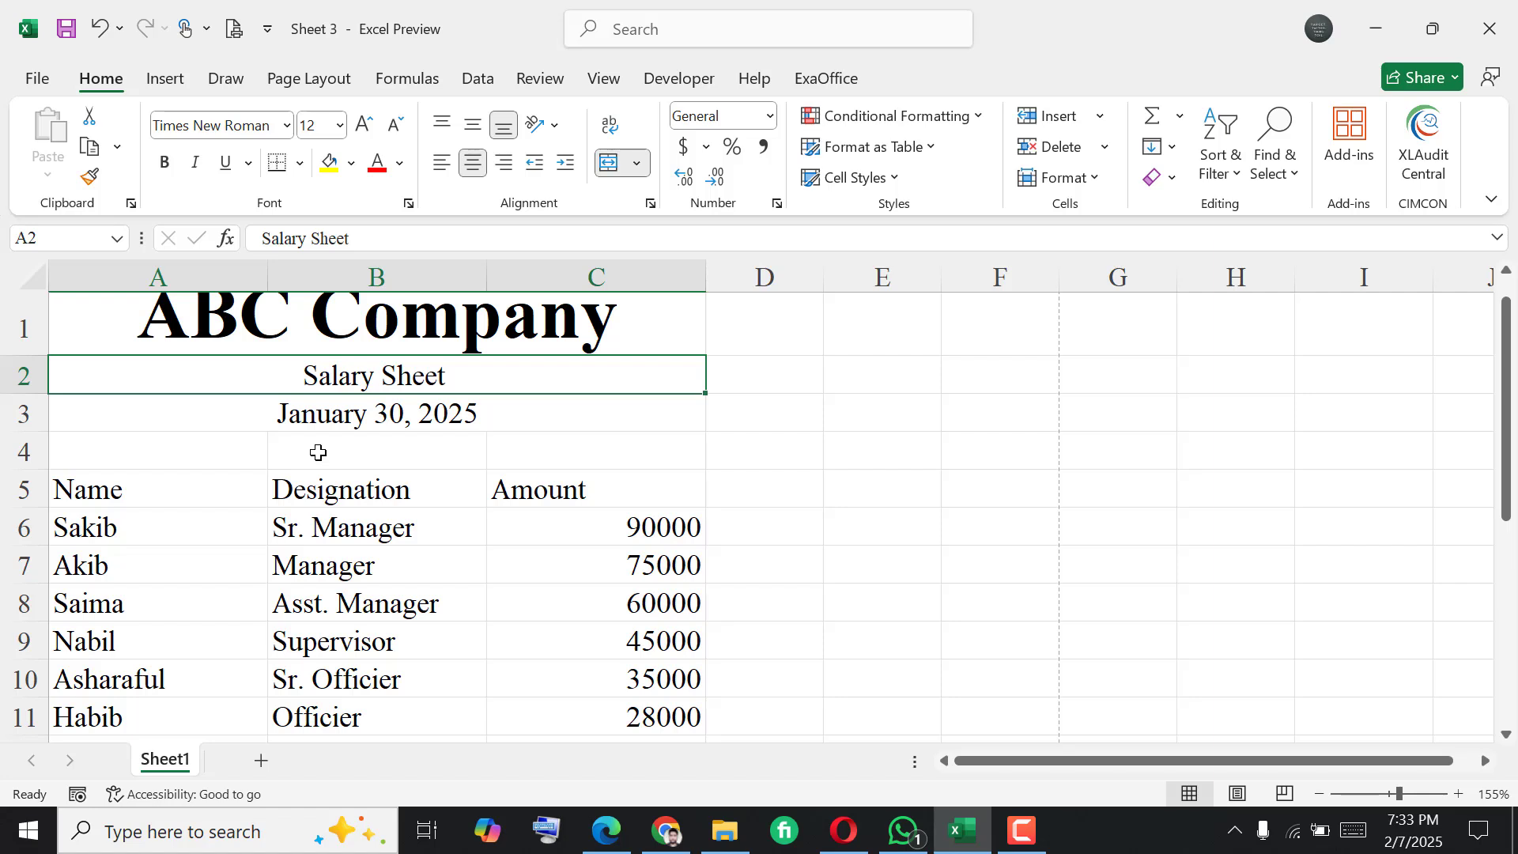
click(196, 166)
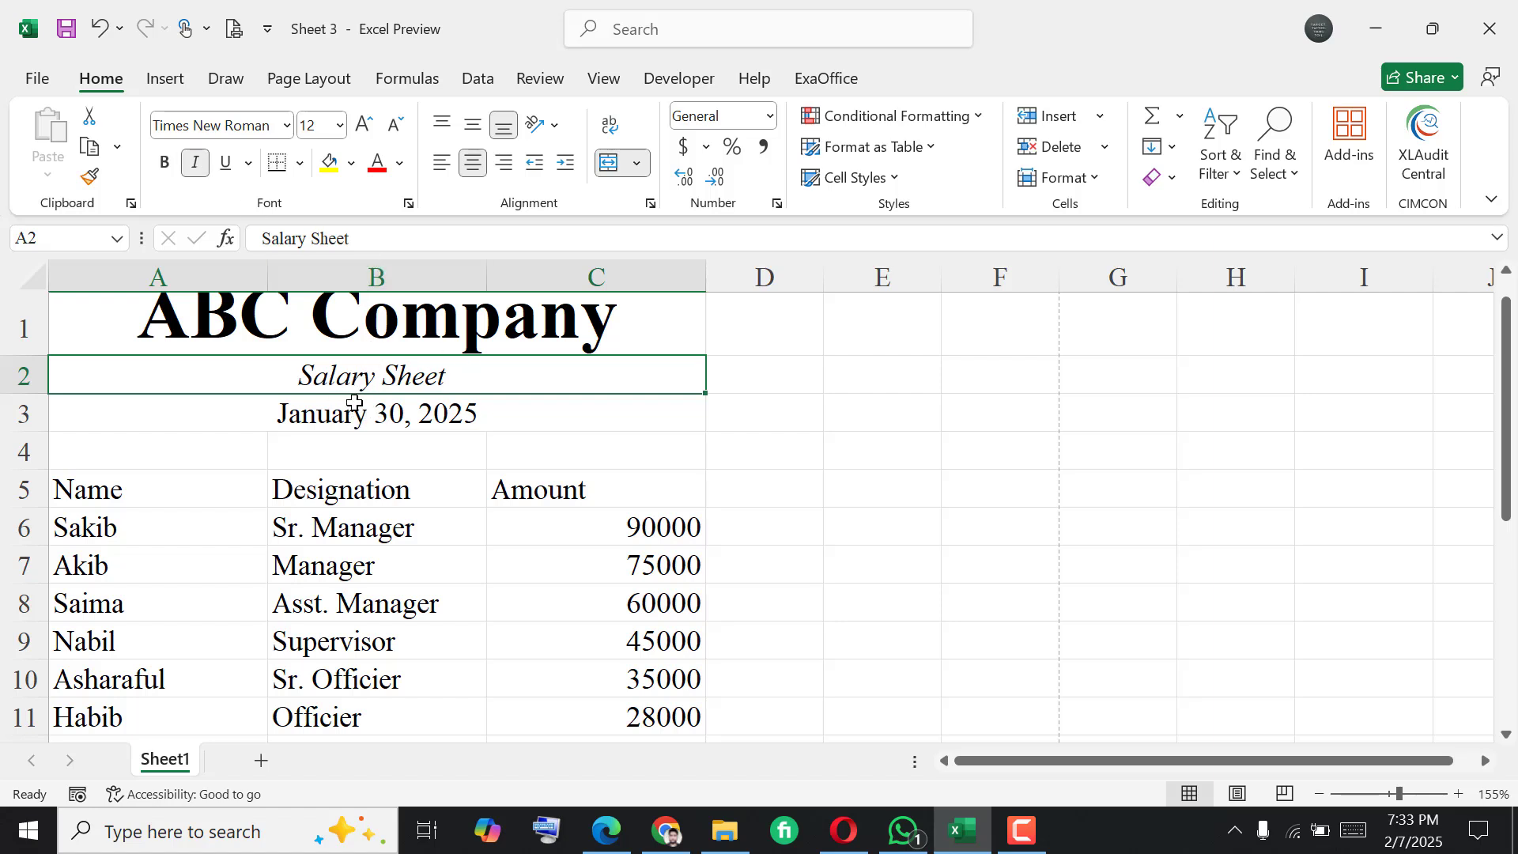
key(ctrl+b)
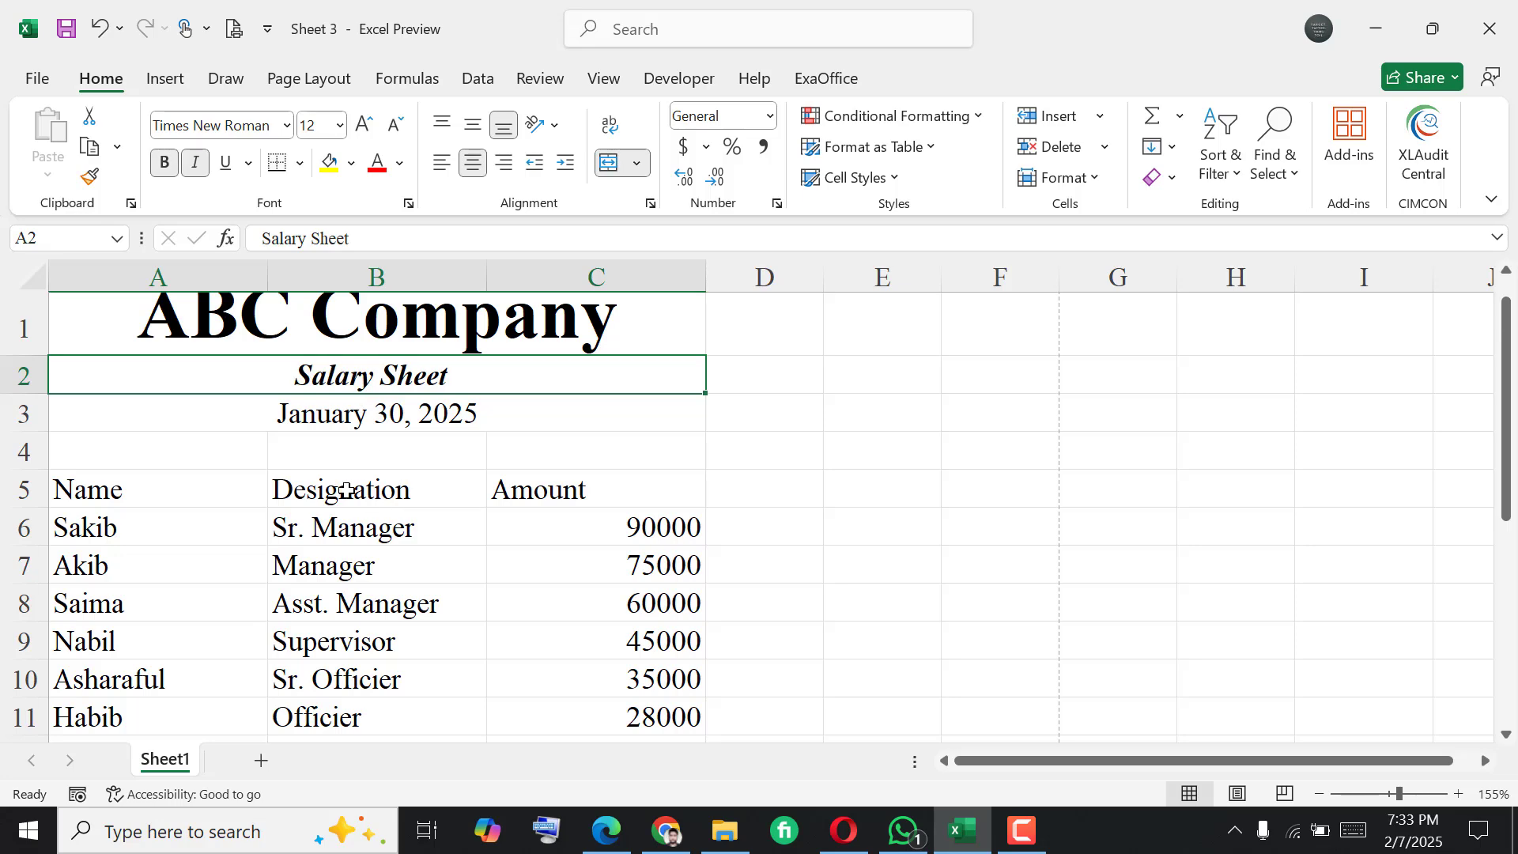
scroll(347, 490, down, 3)
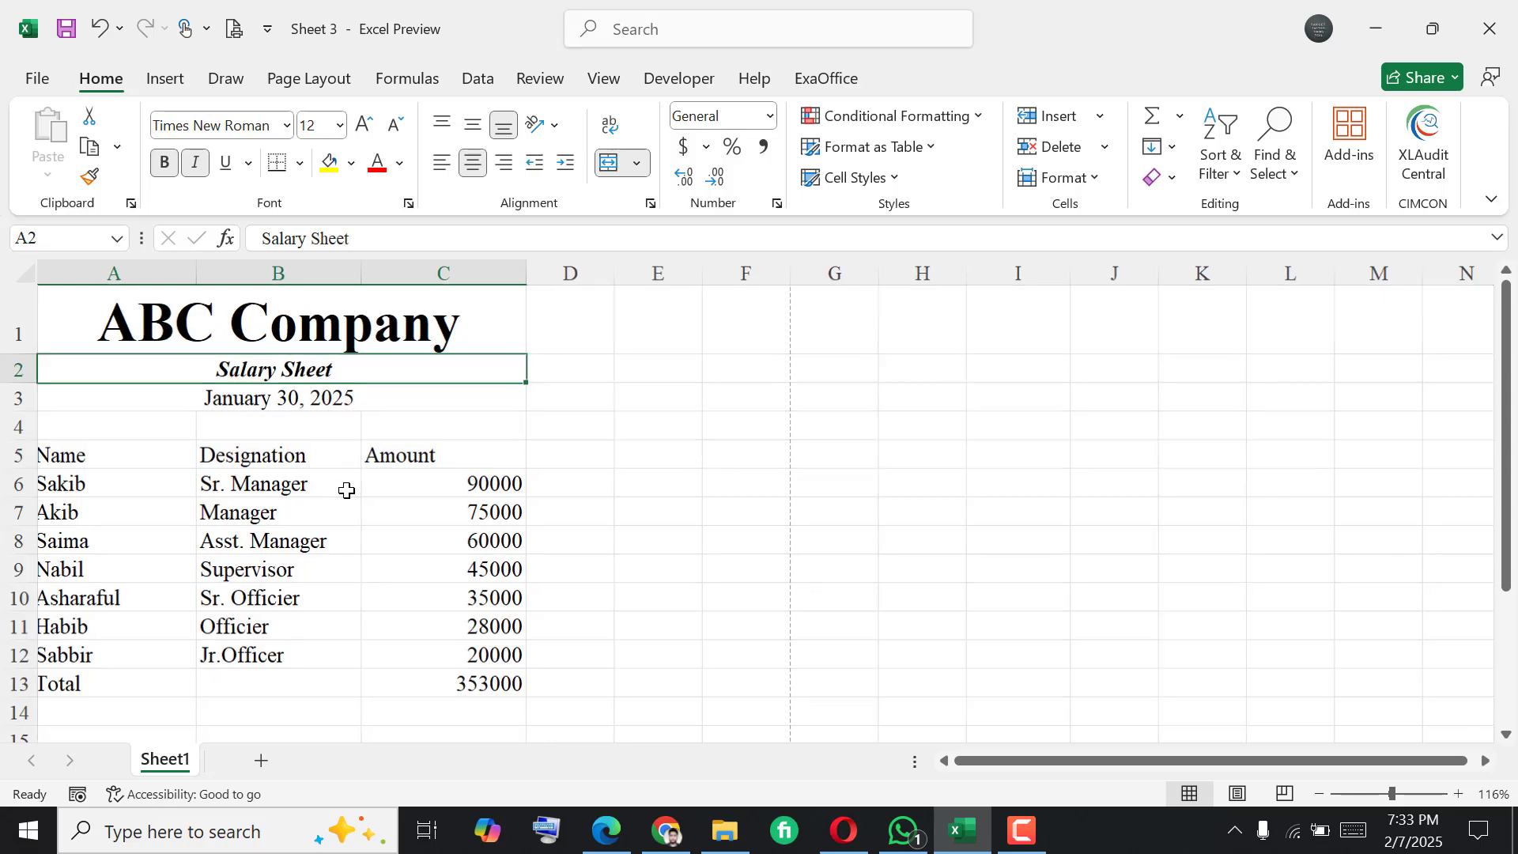
scroll(346, 490, up, 2)
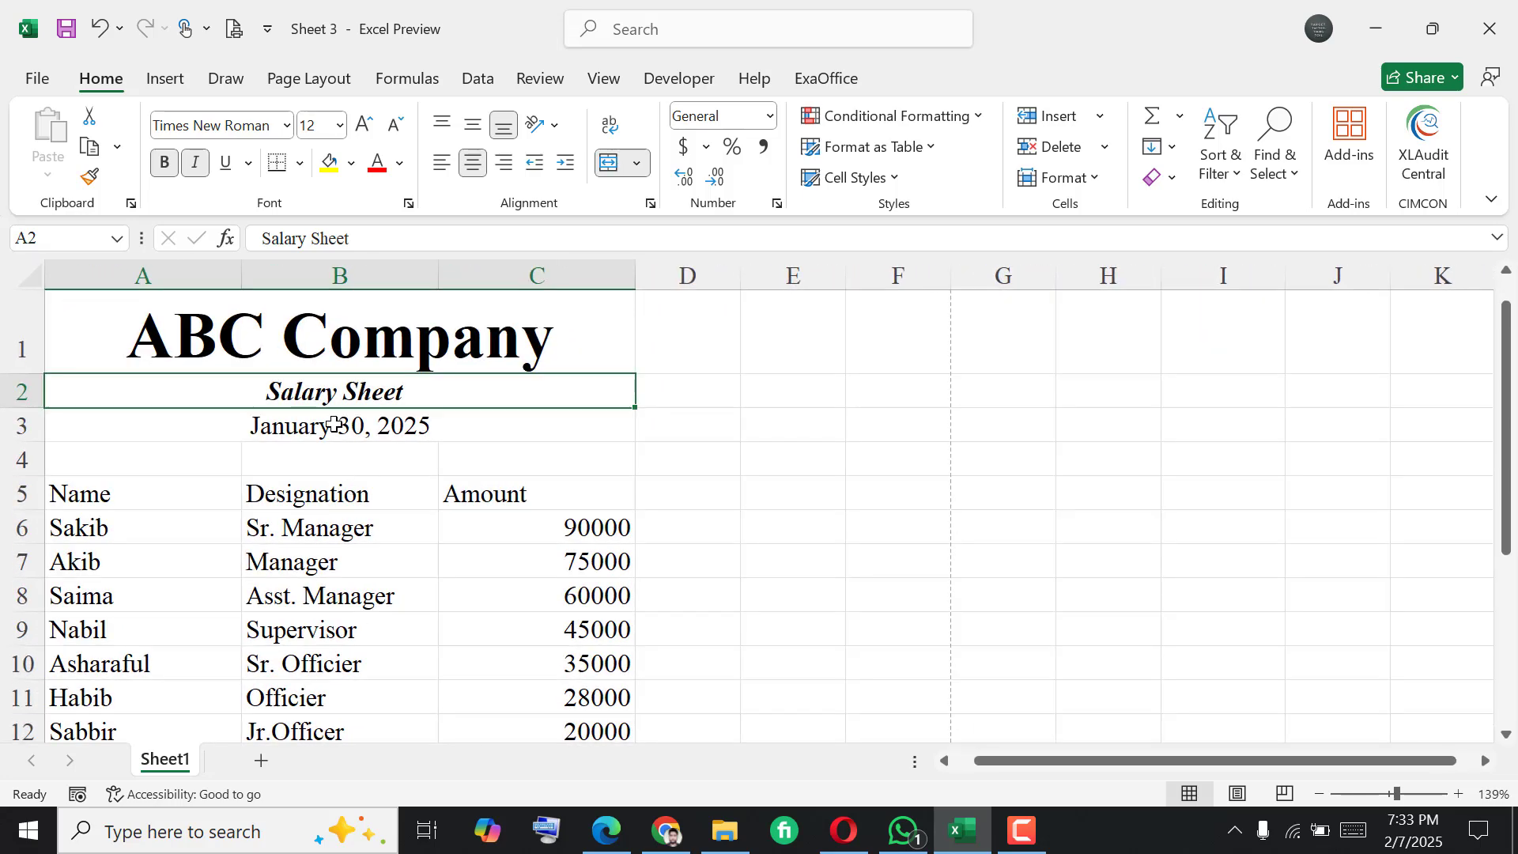
- Underline the Salary Sheet subtitle
click(226, 163)
scroll(301, 395, down, 1)
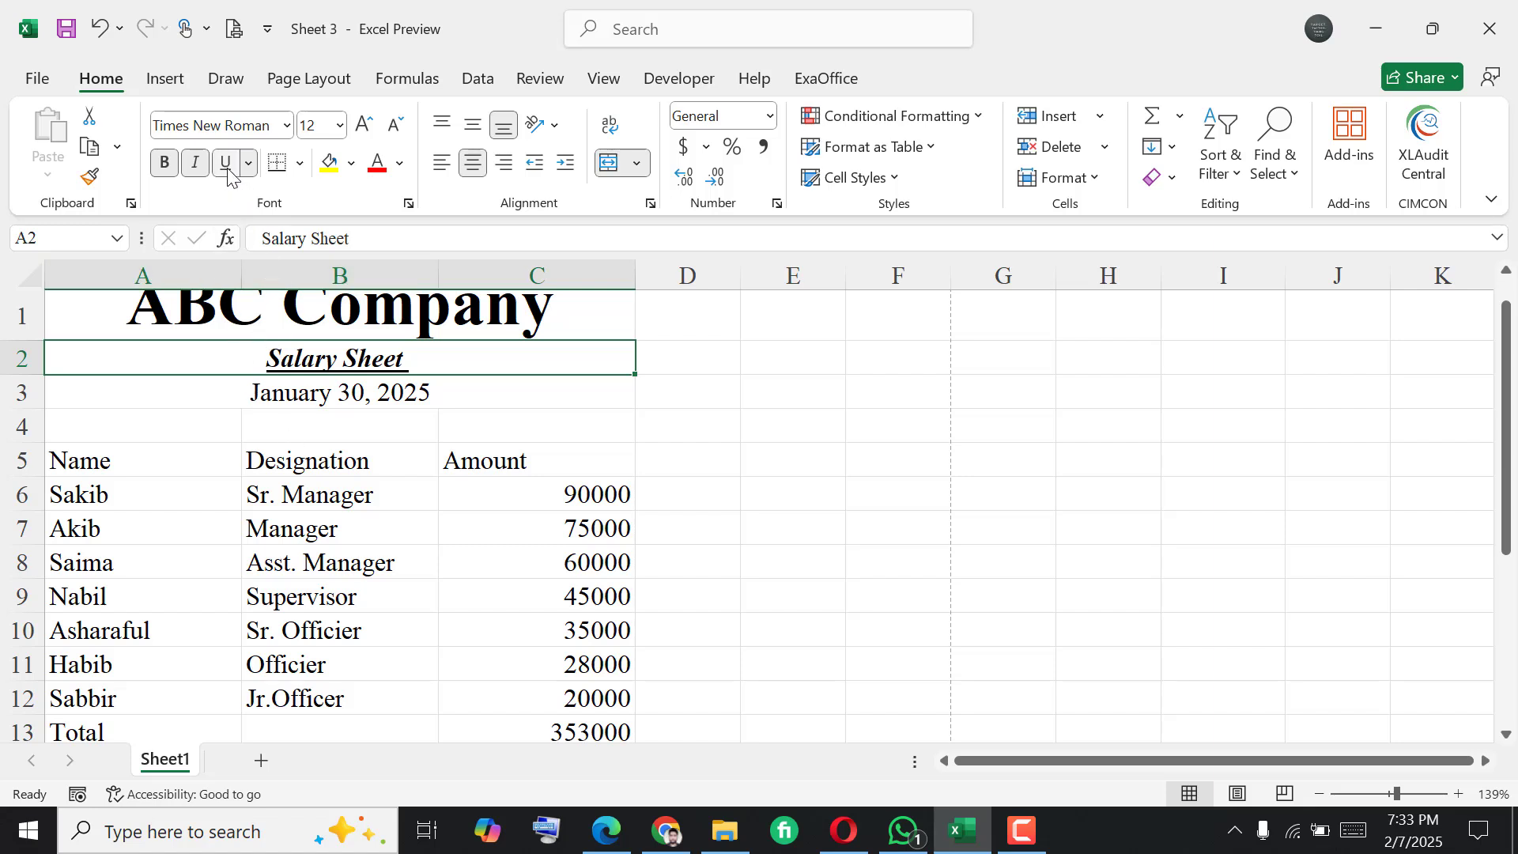
click(227, 168)
click(228, 168)
scroll(352, 425, down, 1)
scroll(353, 425, up, 2)
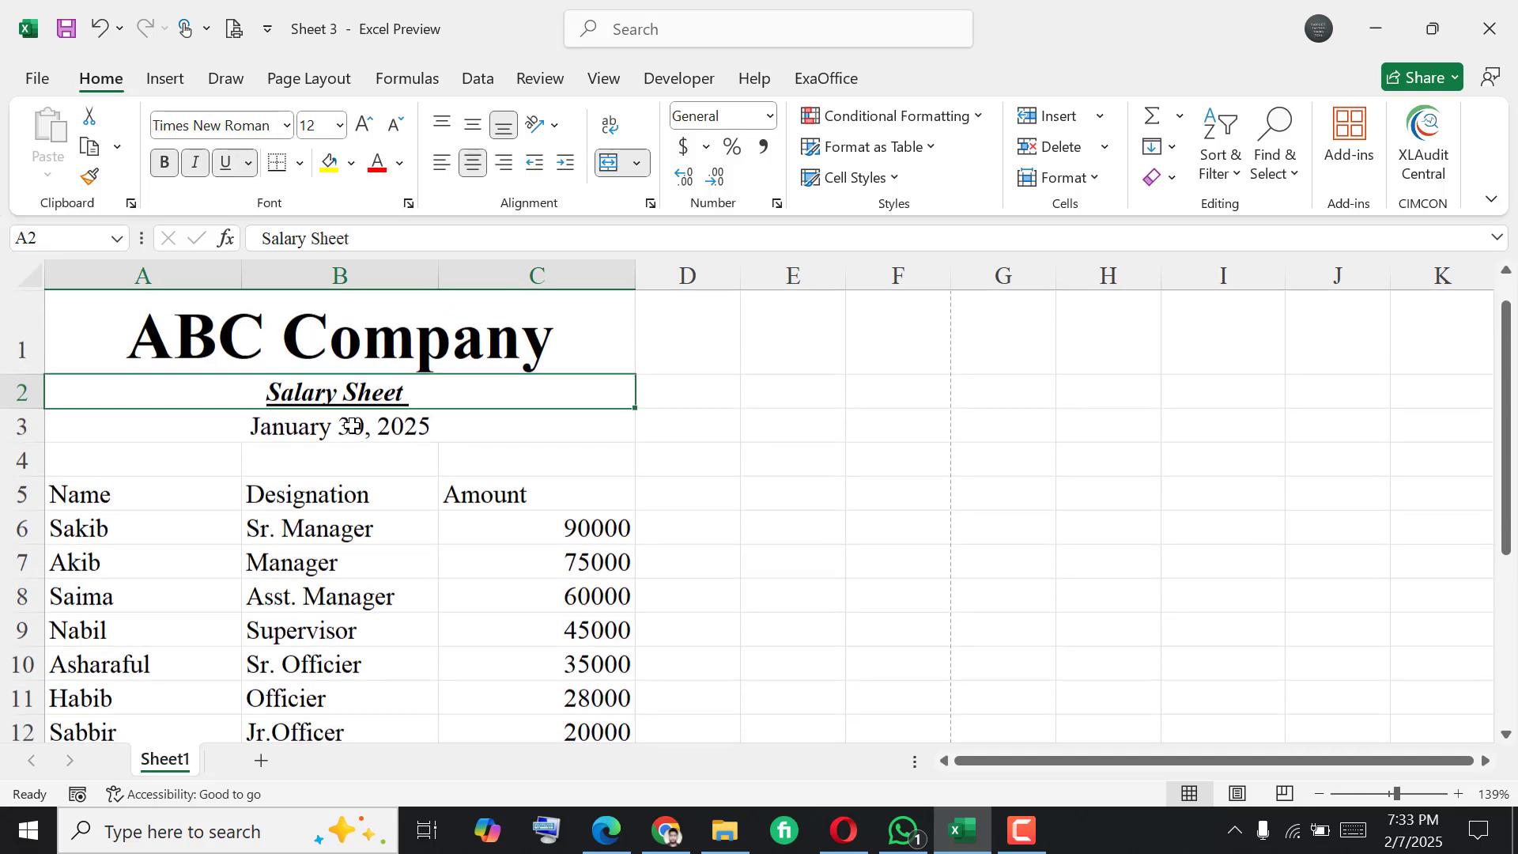
click(290, 432)
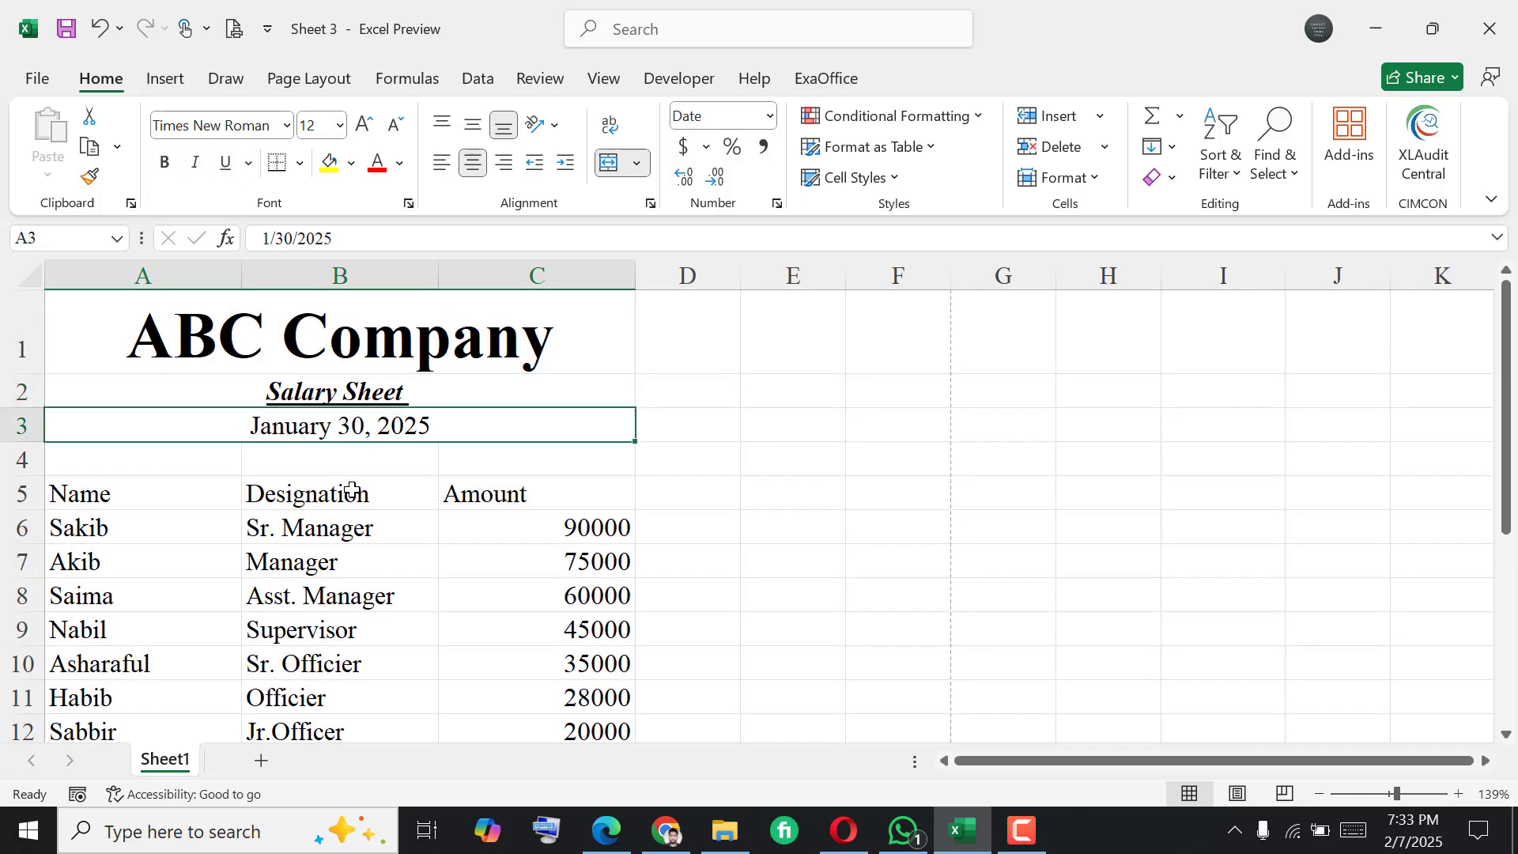
scroll(355, 563, down, 1)
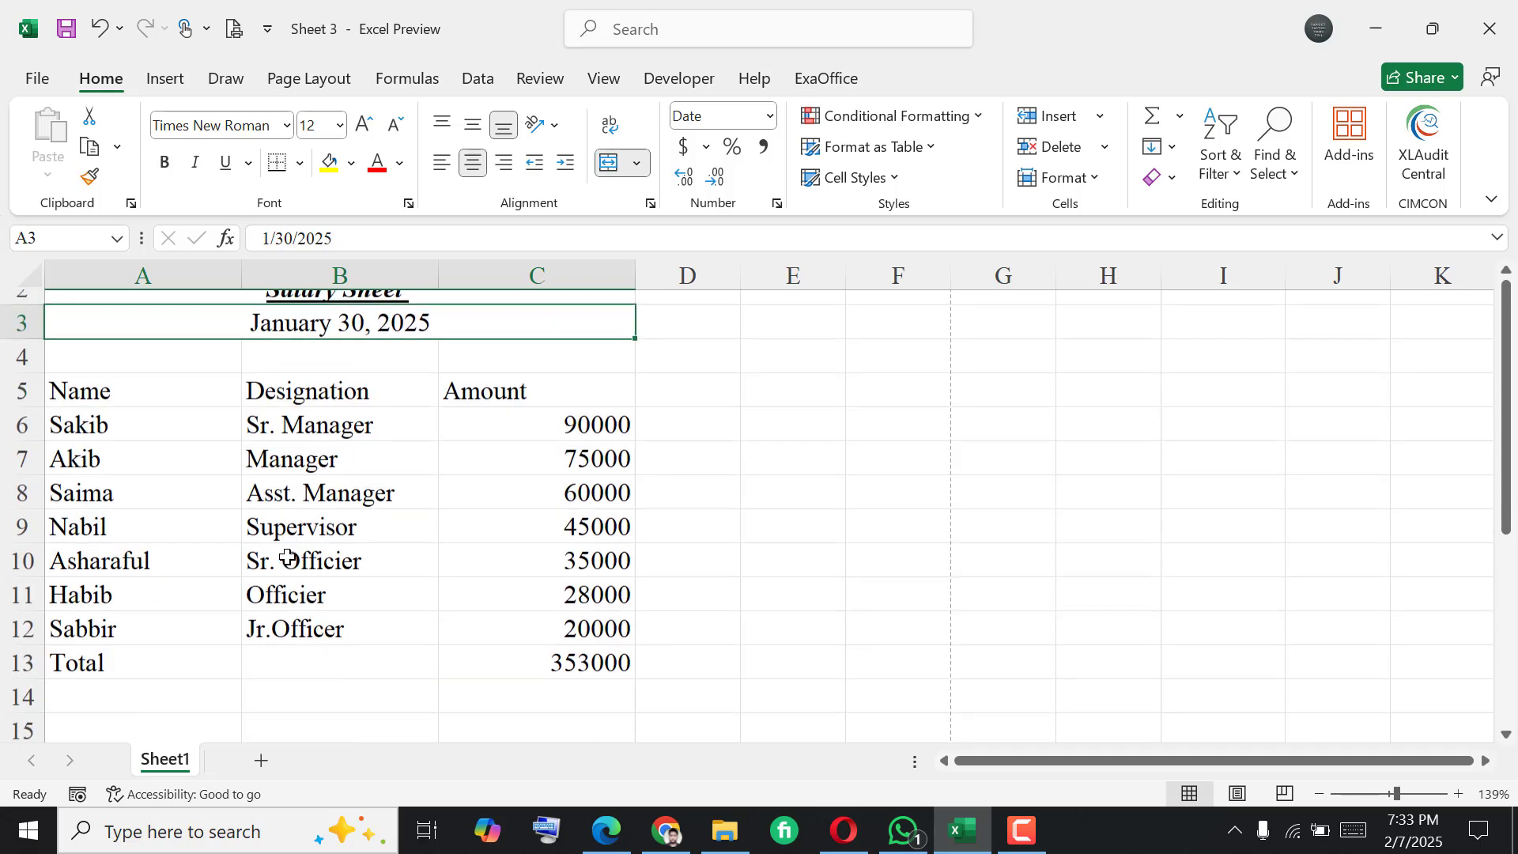
click(359, 406)
scroll(400, 495, up, 1)
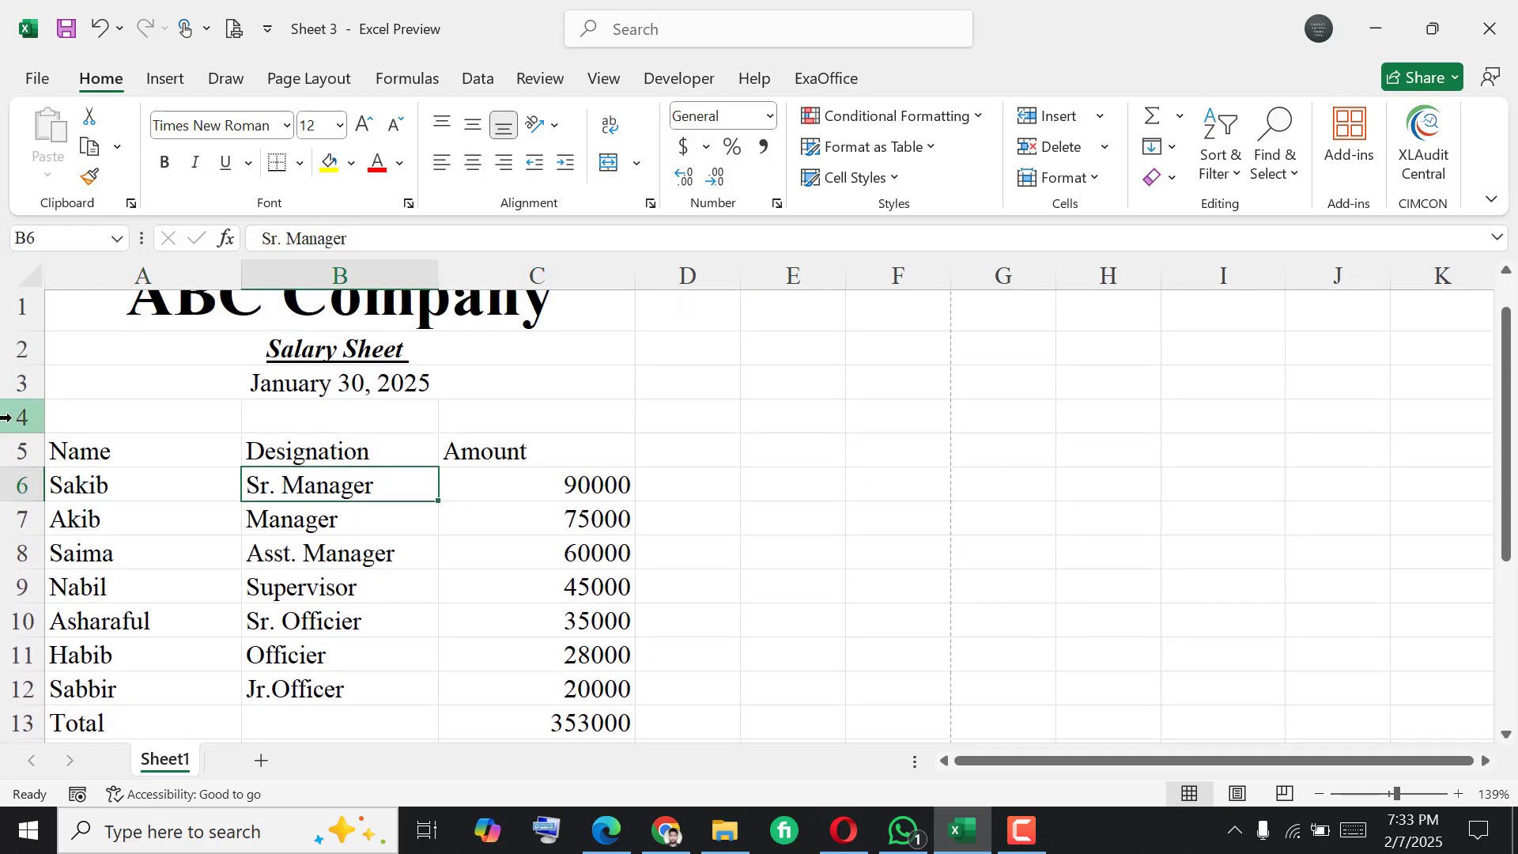
drag(74, 451, 546, 452)
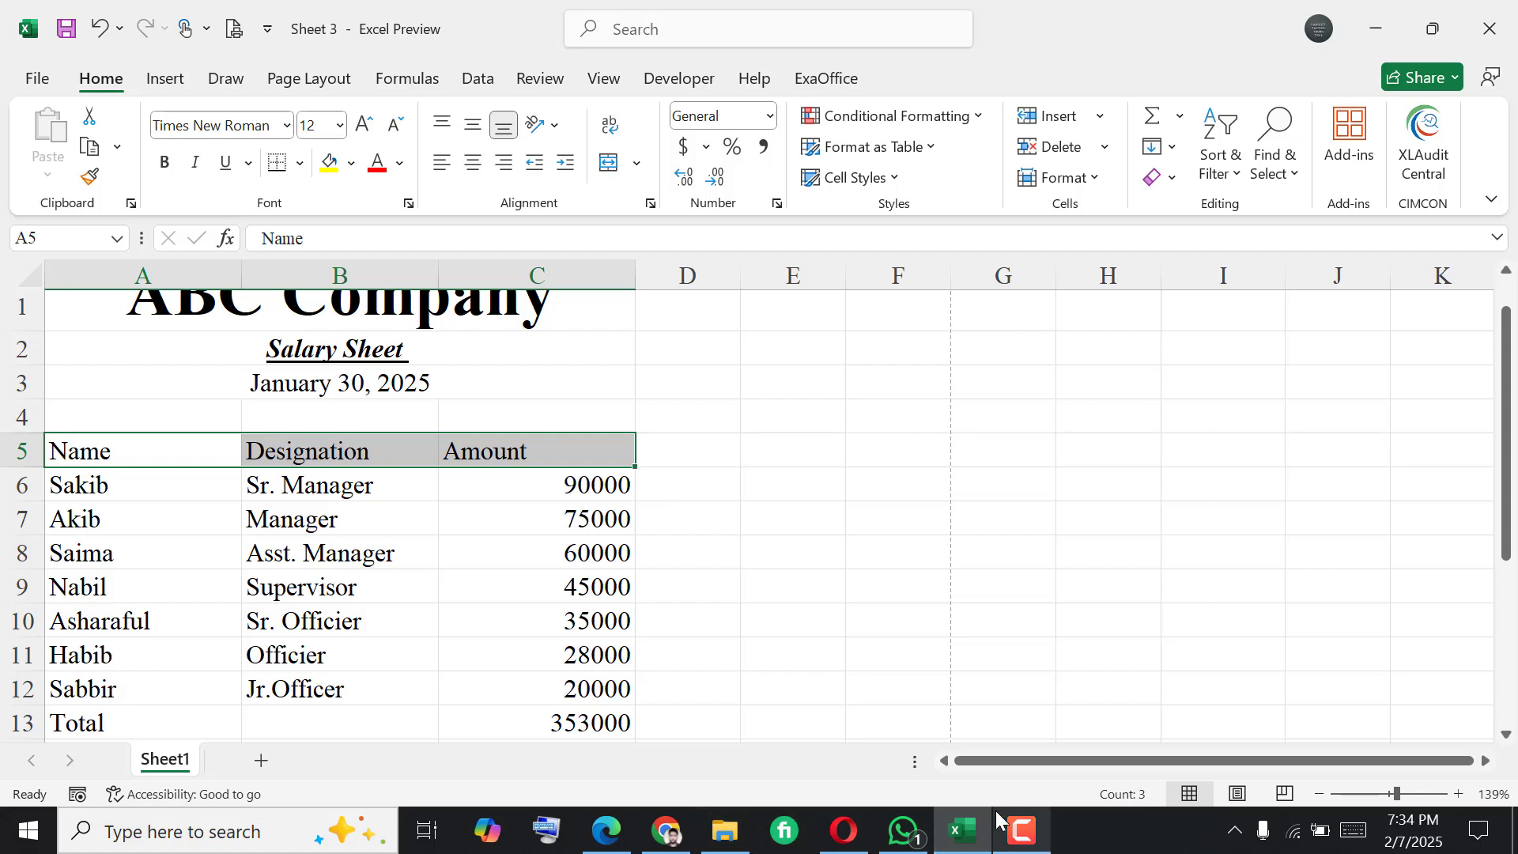
click(1020, 832)
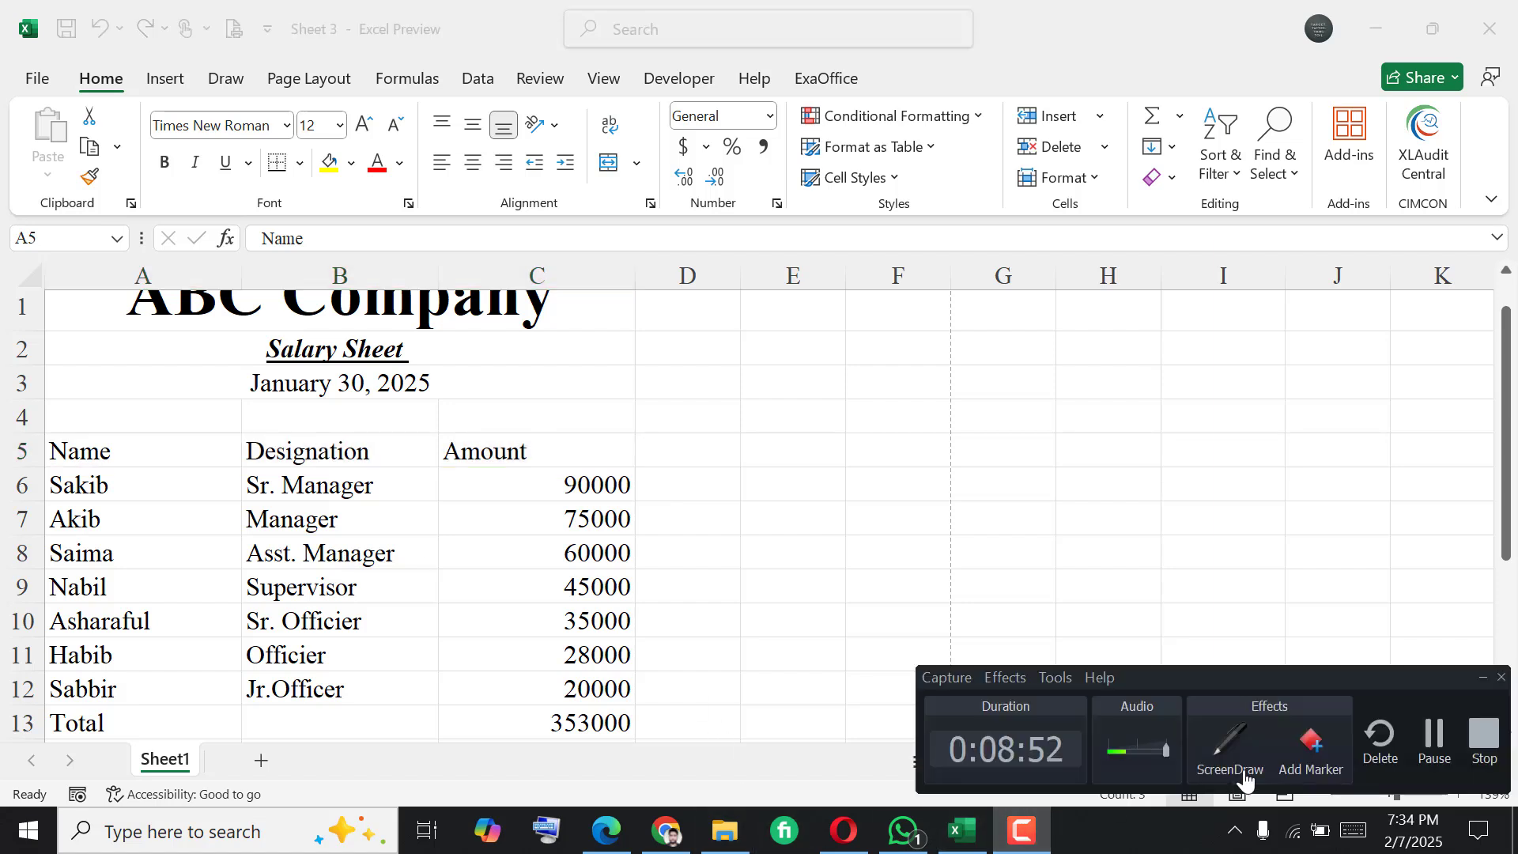
click(1435, 732)
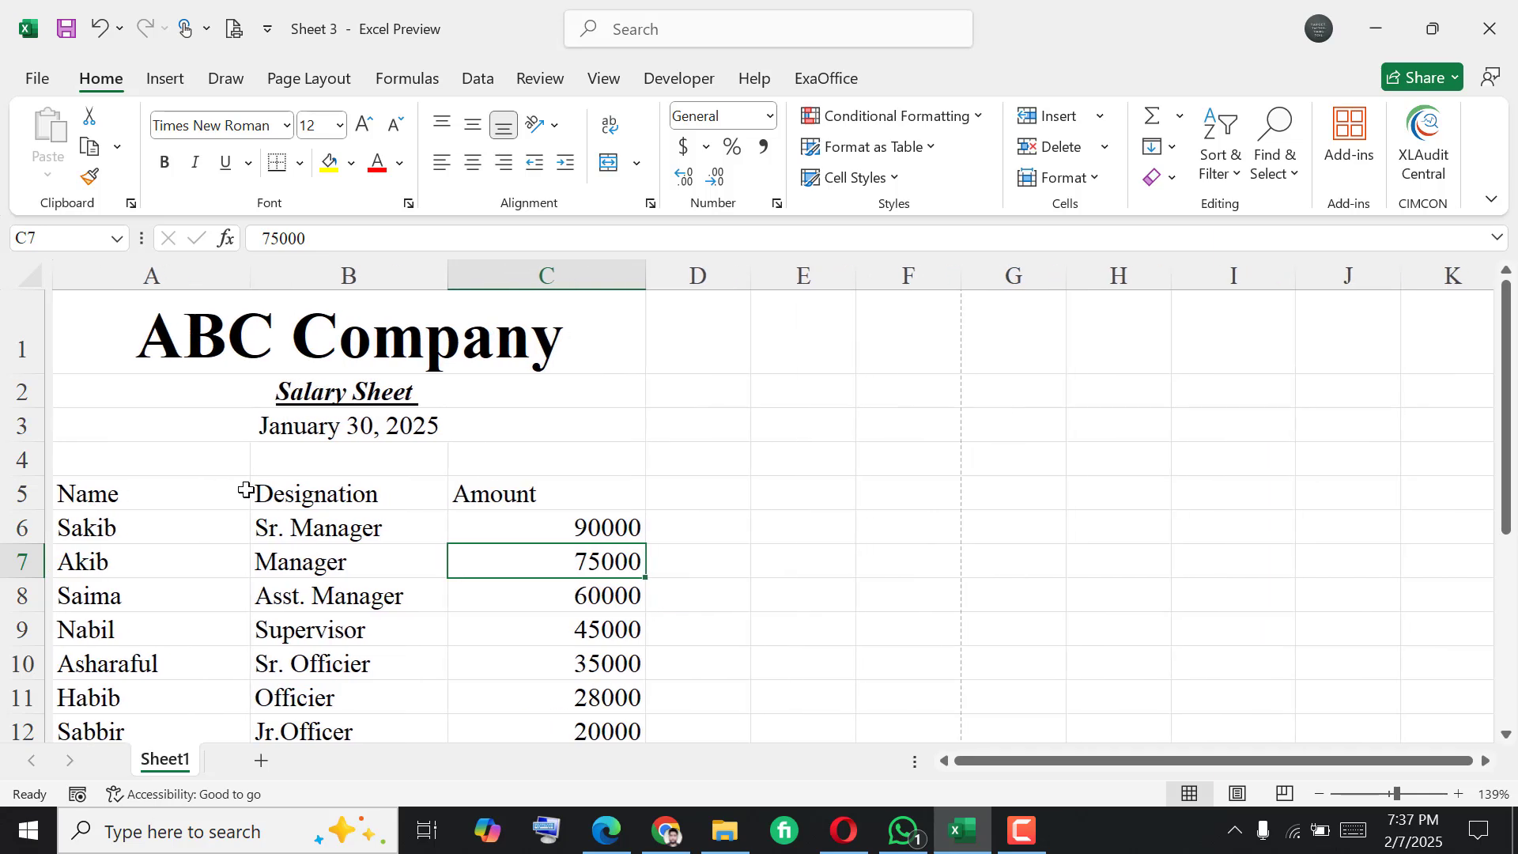
- Make the Name, Designation and Amount column headings bold and center them horizontally
click(64, 492)
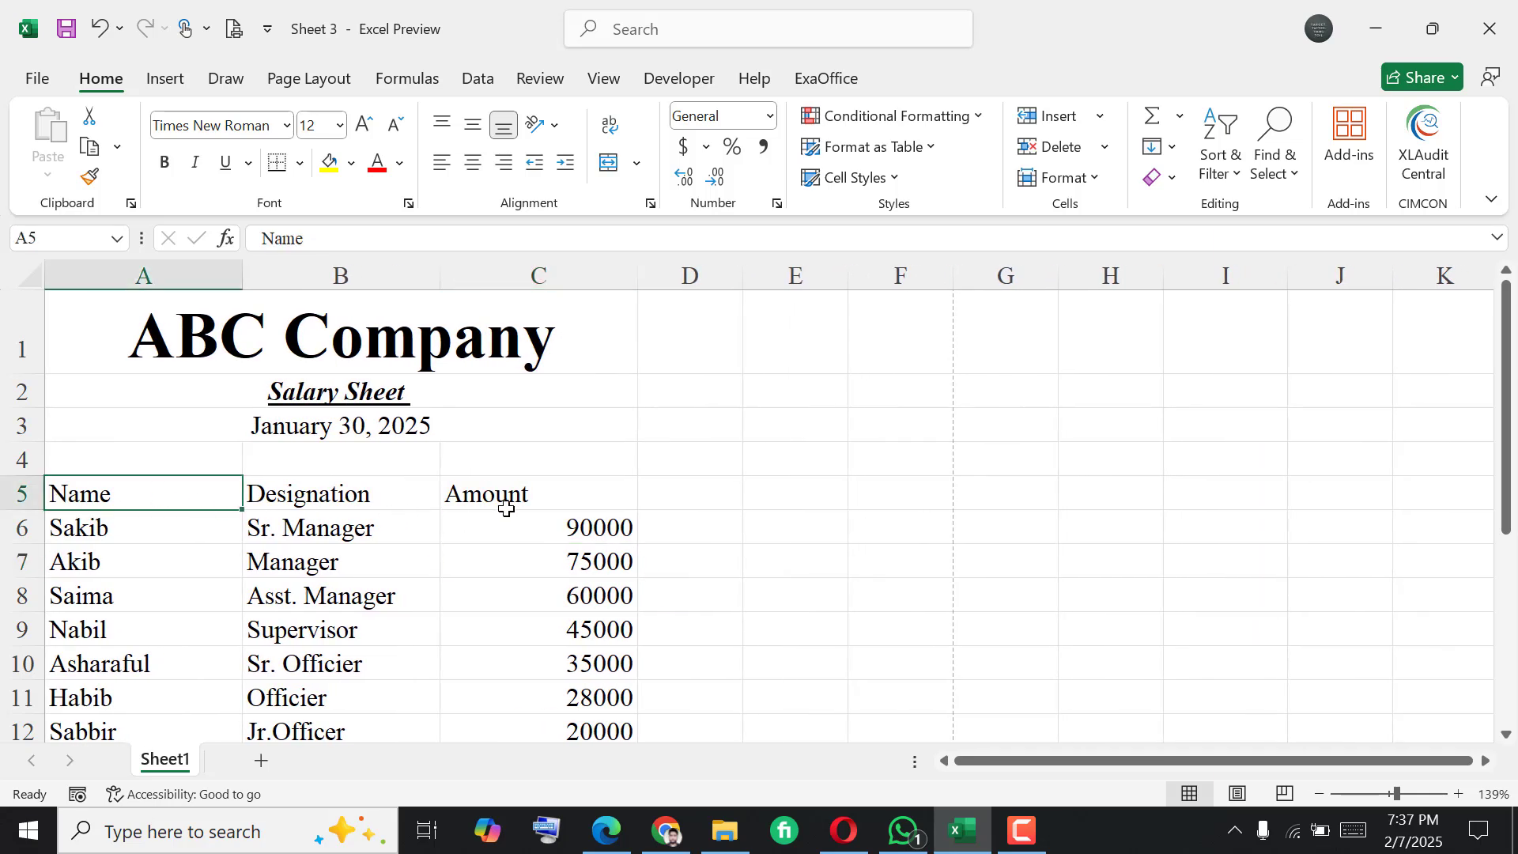
click(366, 496)
click(536, 495)
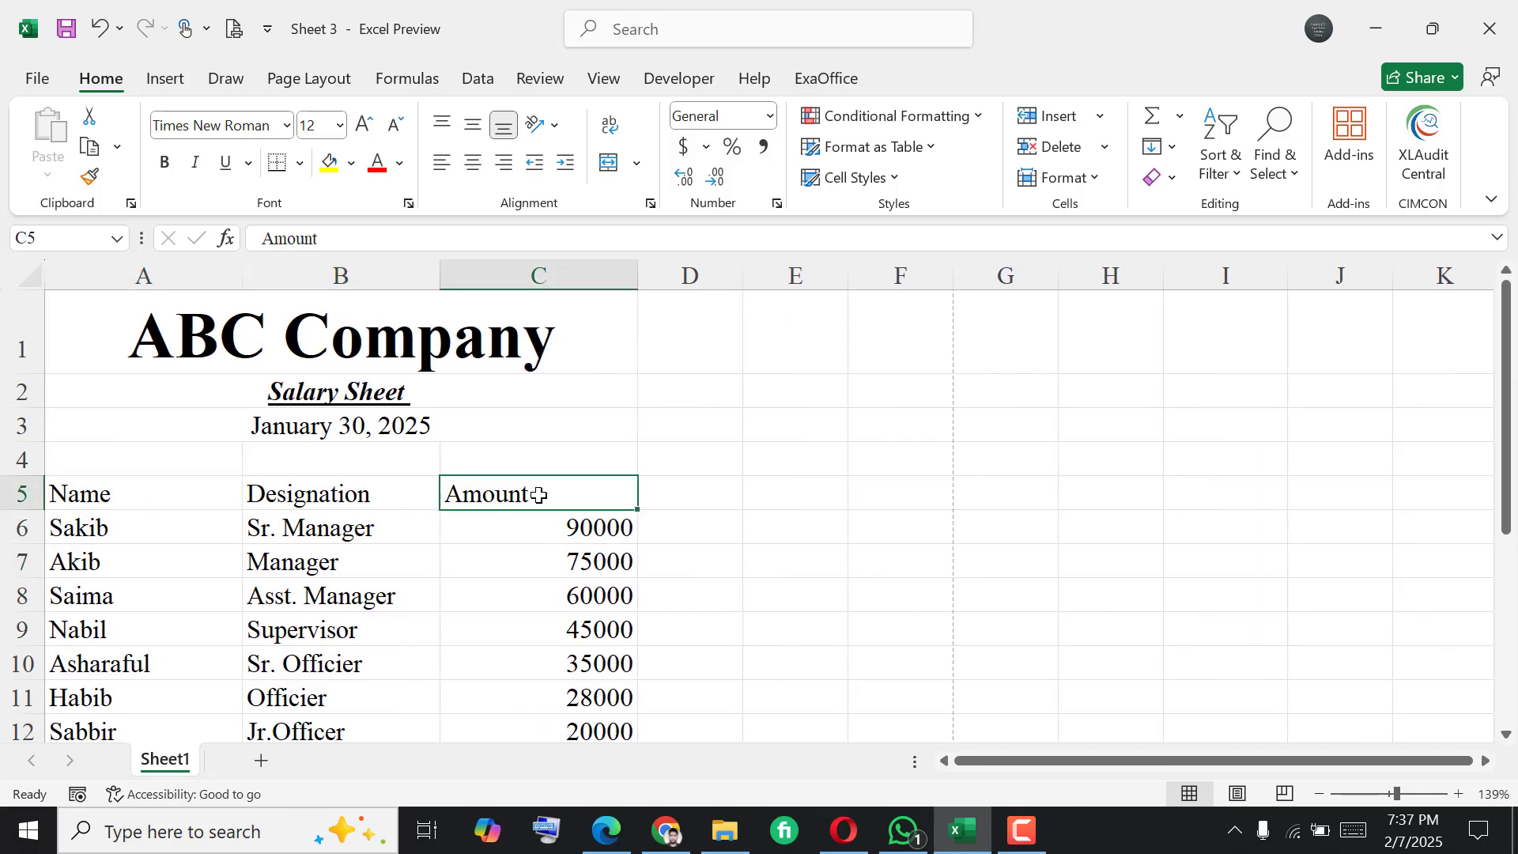
drag(117, 492, 545, 495)
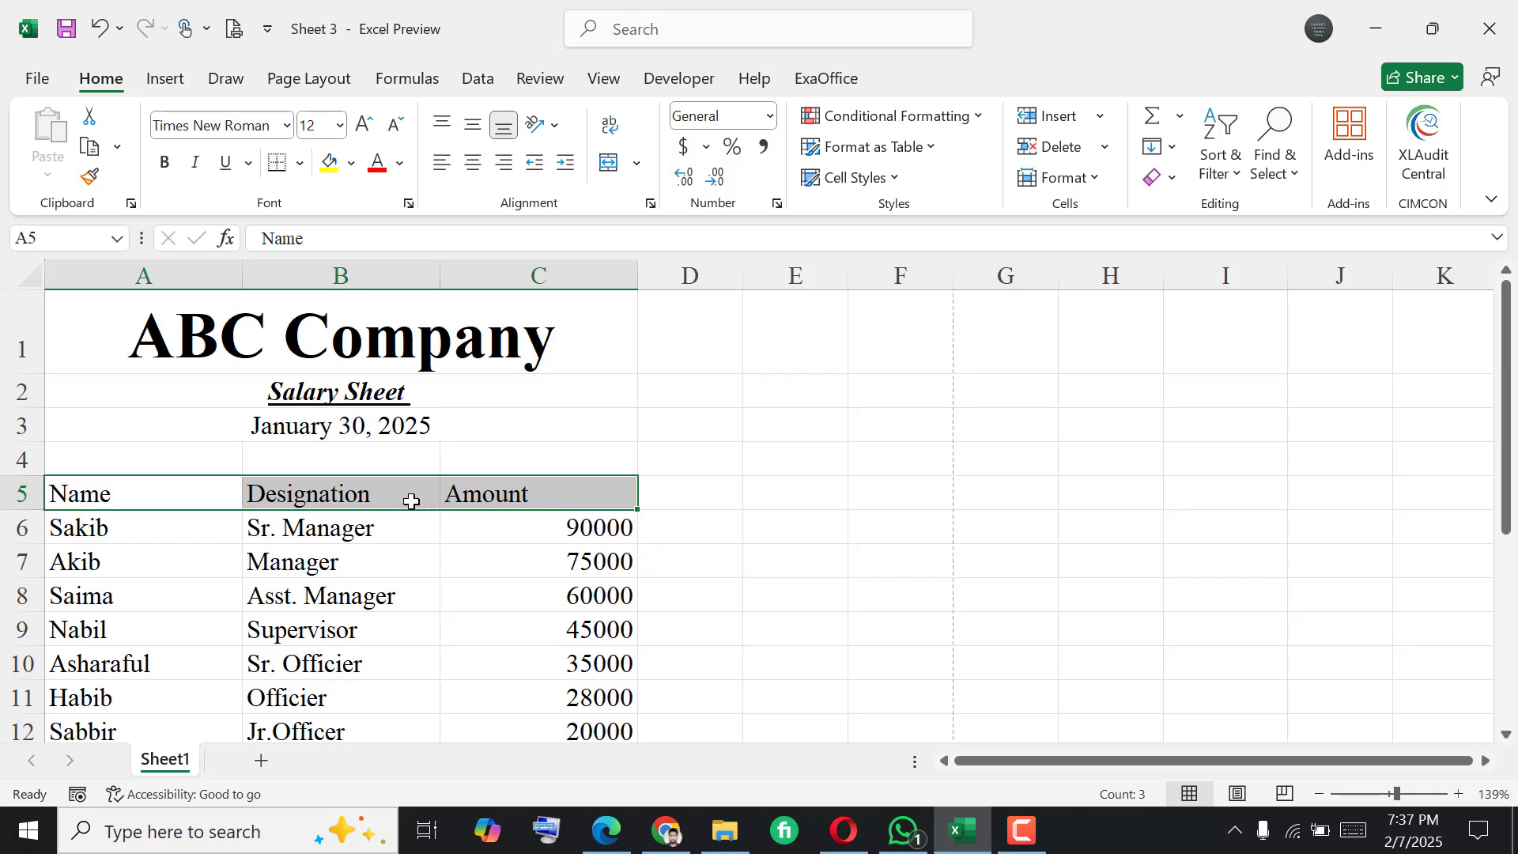
key(ctrl+b)
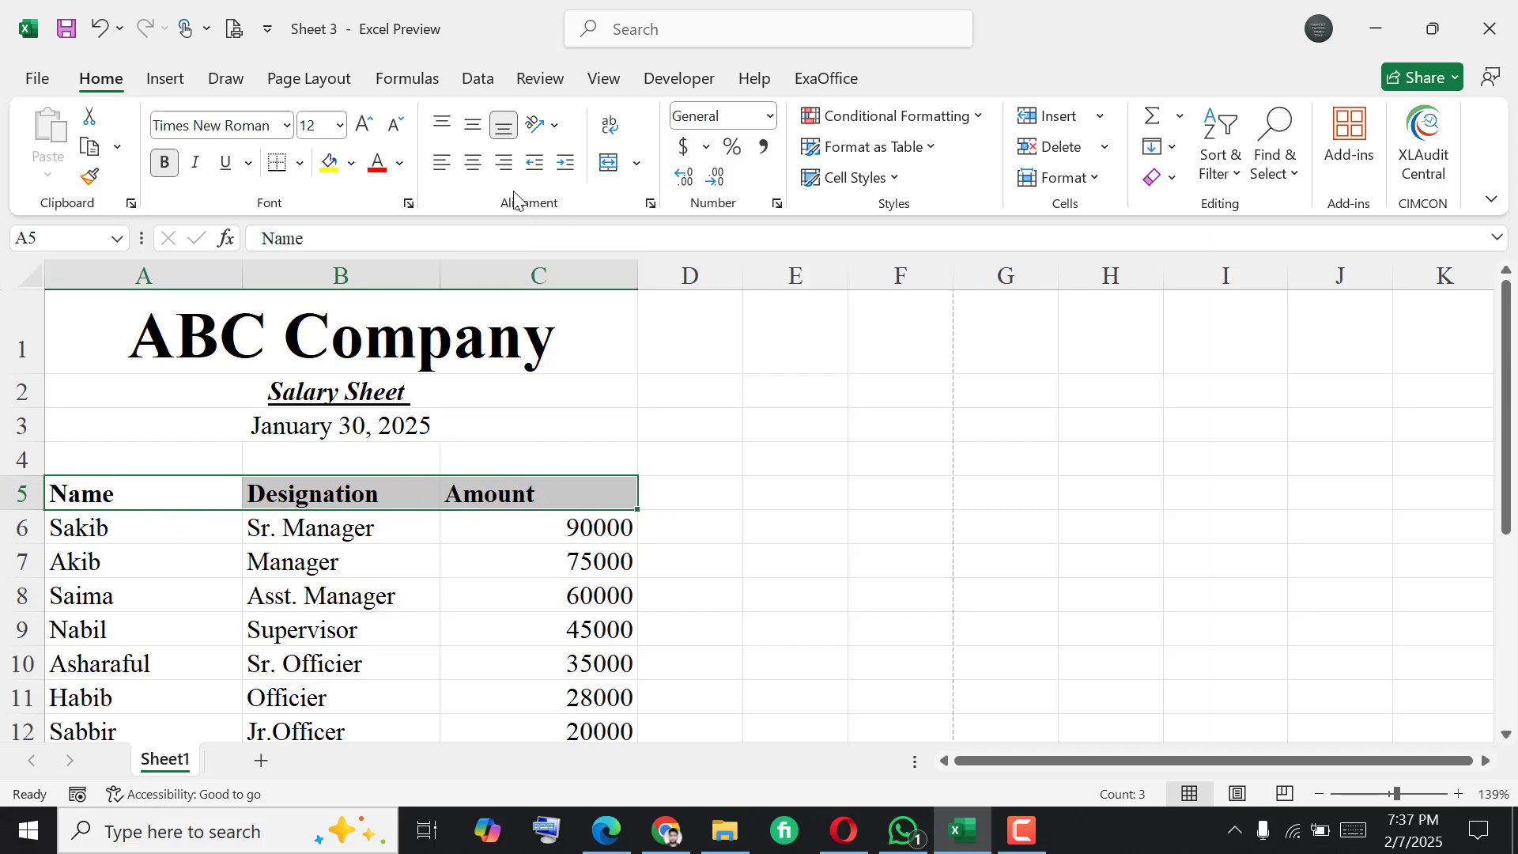
click(472, 163)
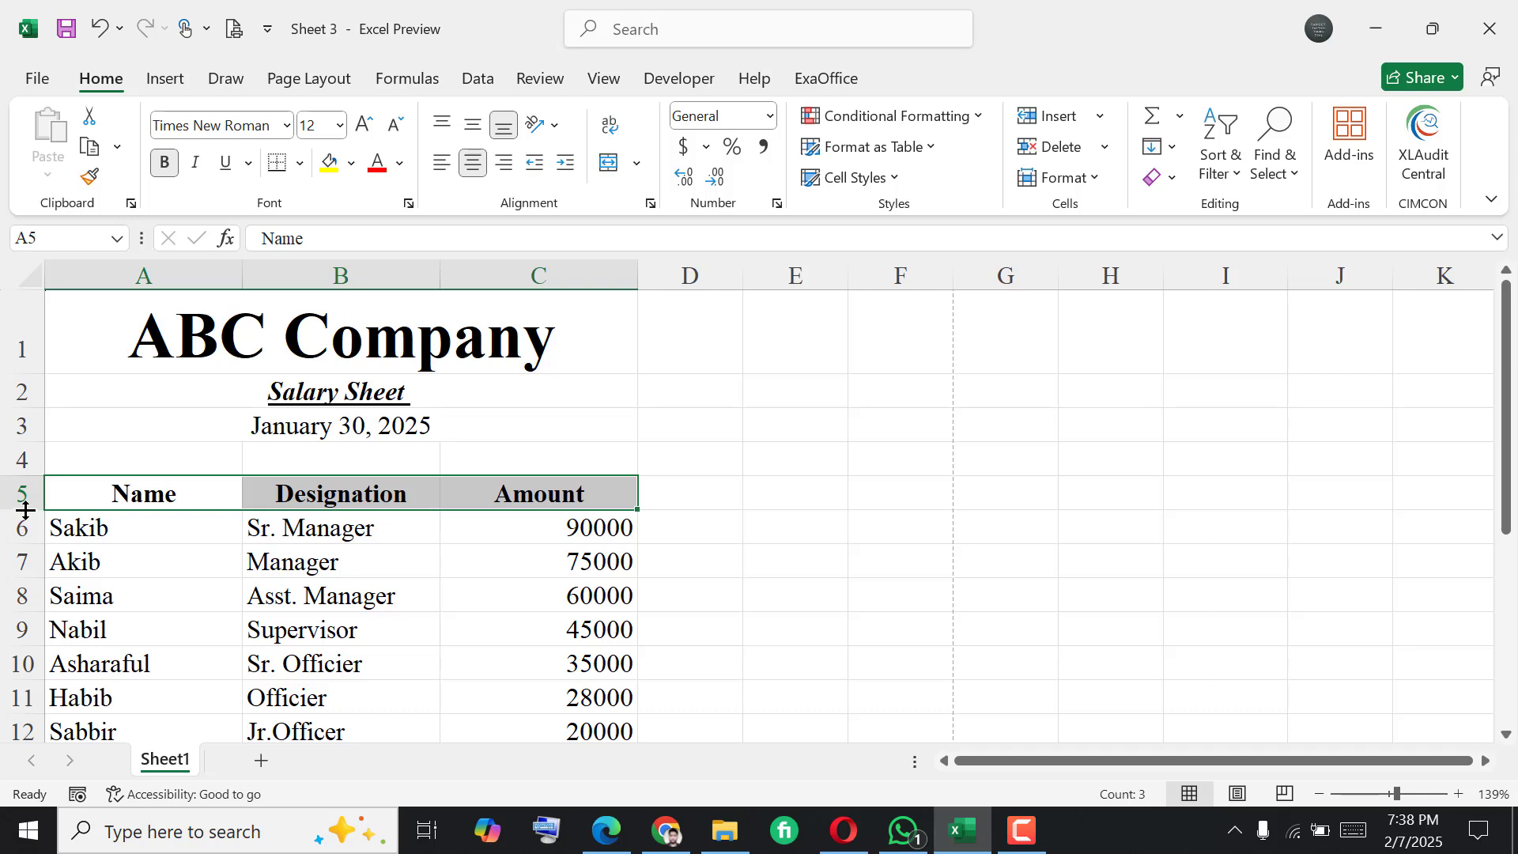
- Make header row 5 about twice as tall and align its headings to the vertical middle of the cells
drag(25, 512, 16, 542)
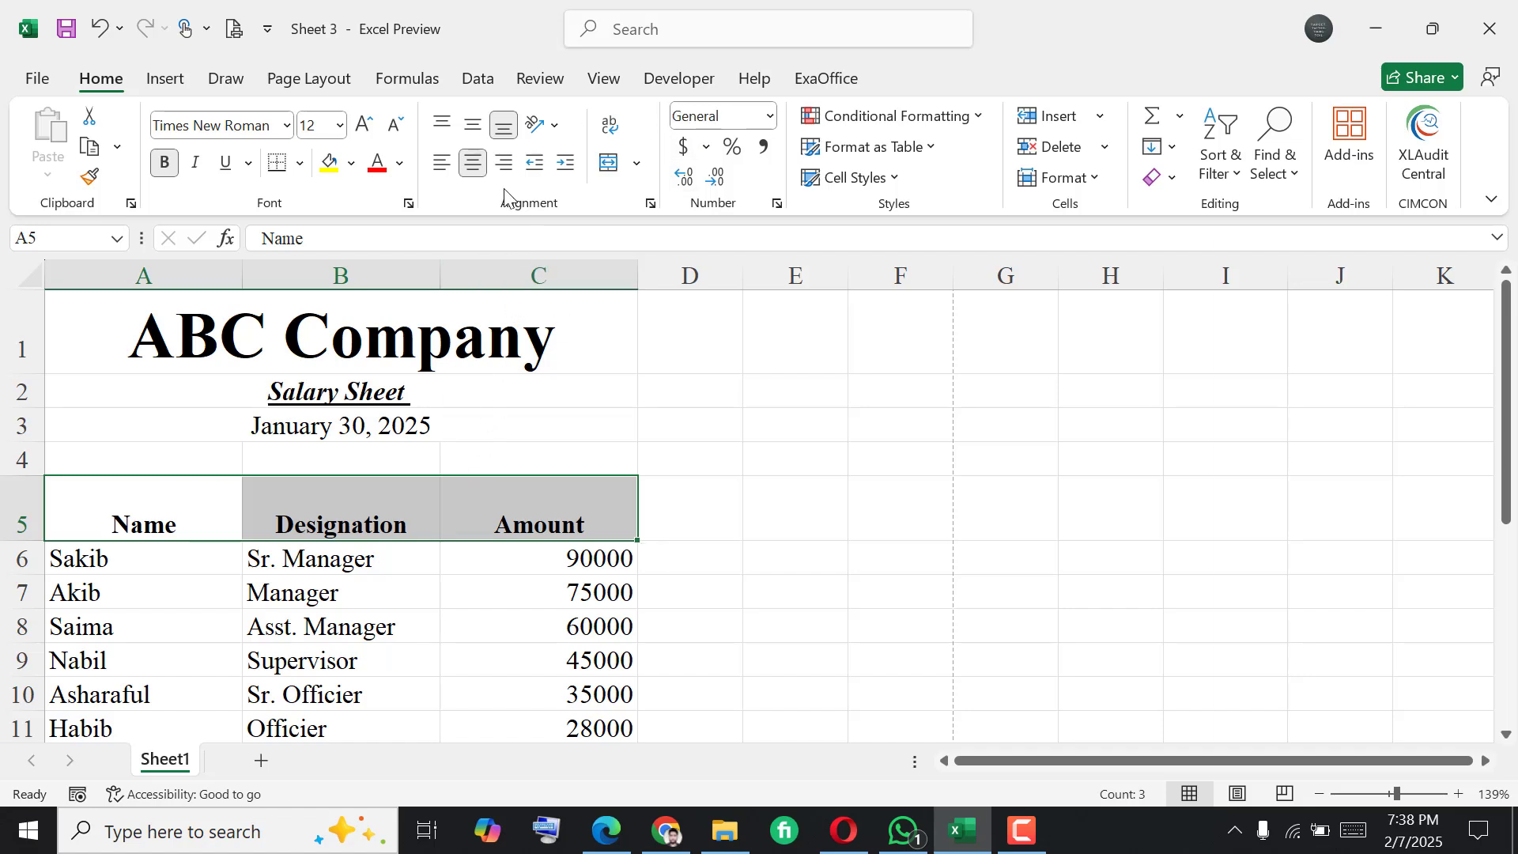
click(472, 136)
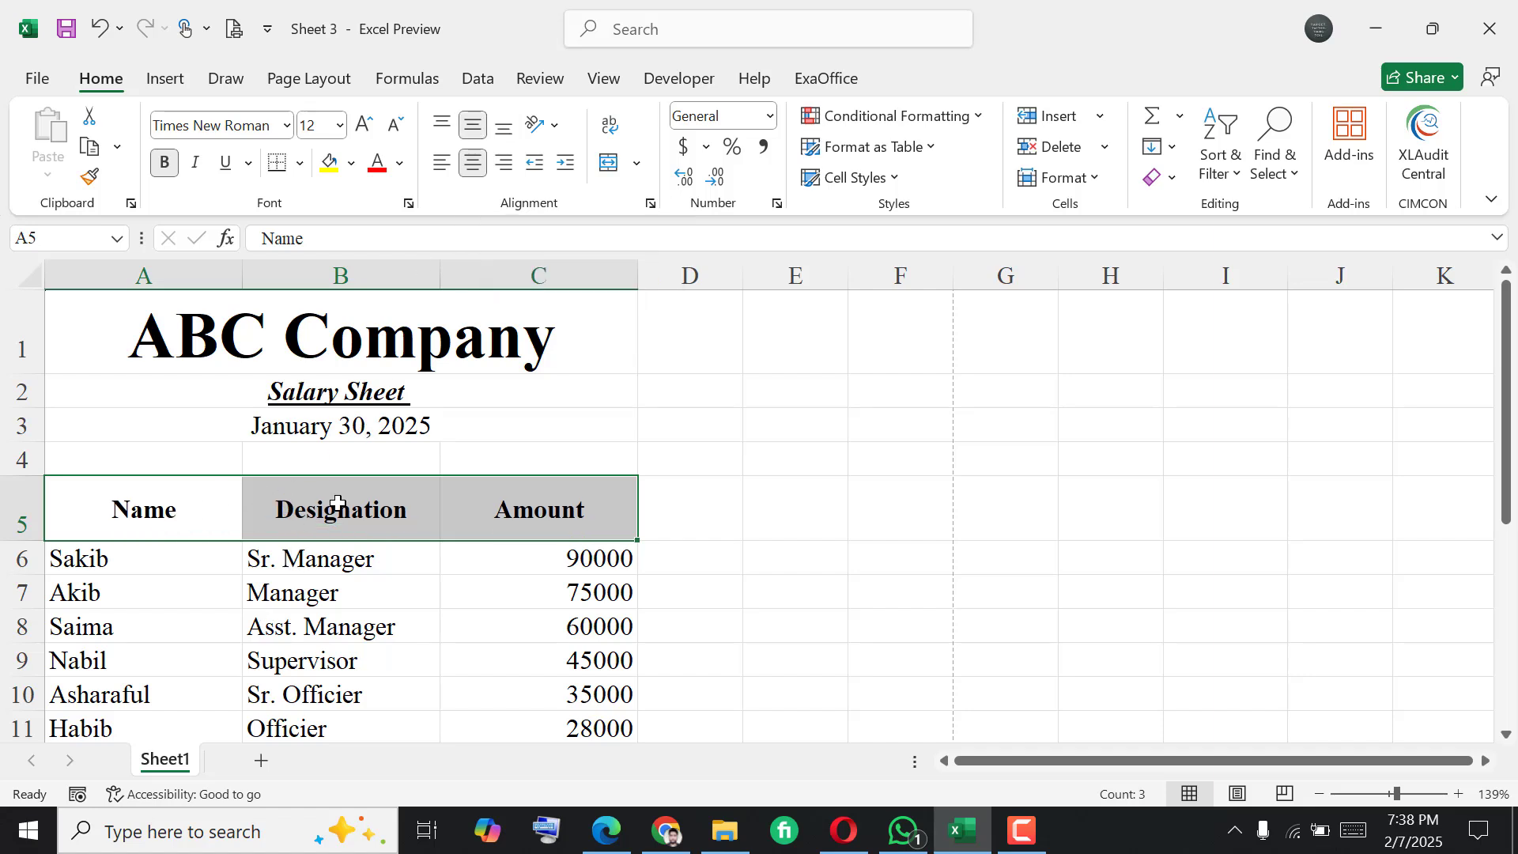
click(445, 123)
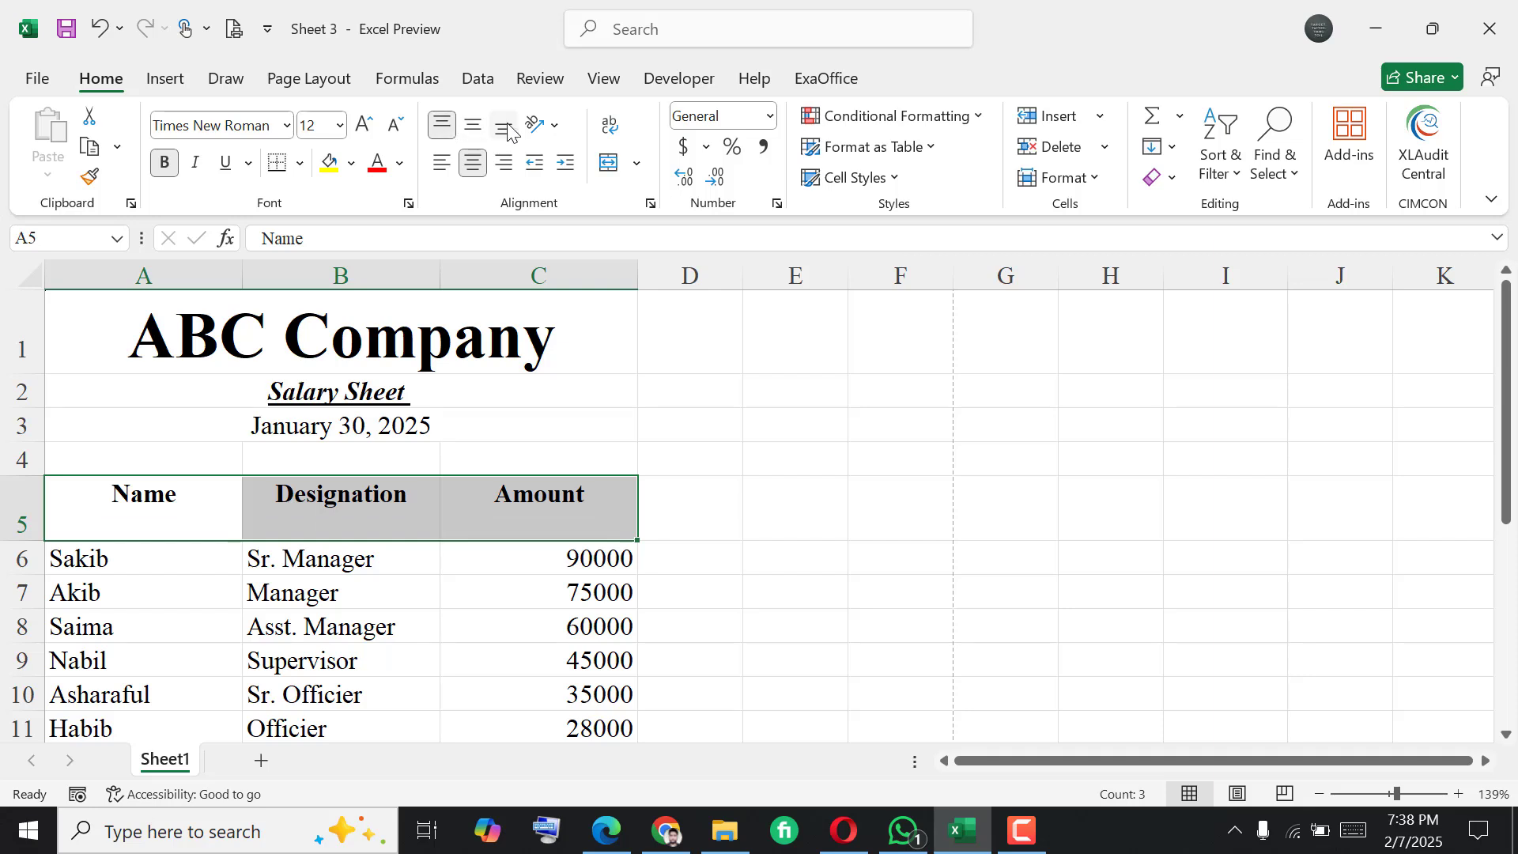
click(502, 127)
click(473, 124)
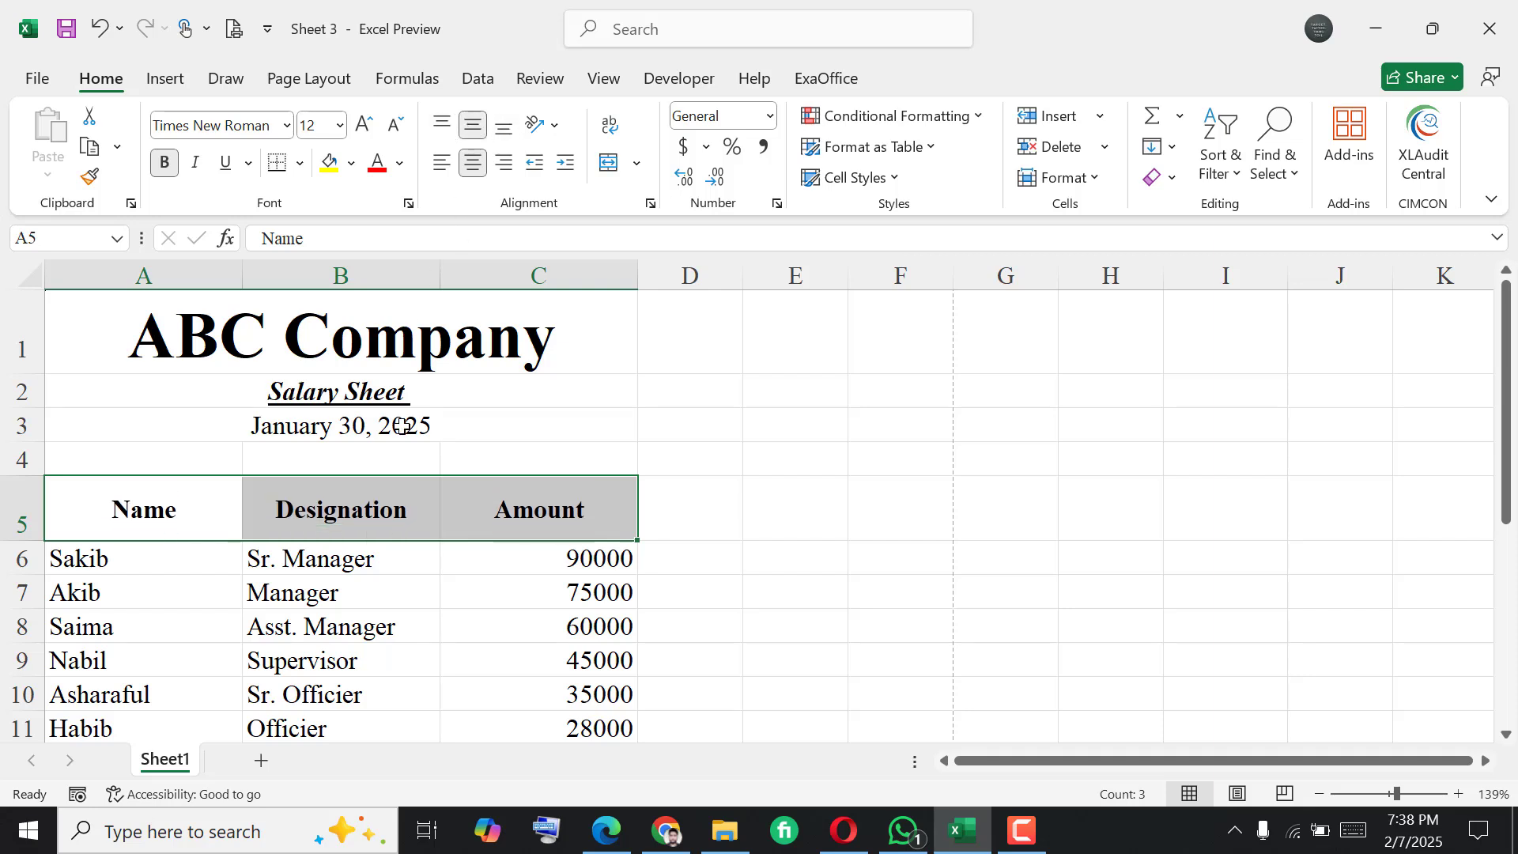
- Apply All Borders to the salary table from the header row through the Total row, A5:C13
scroll(395, 460, down, 1)
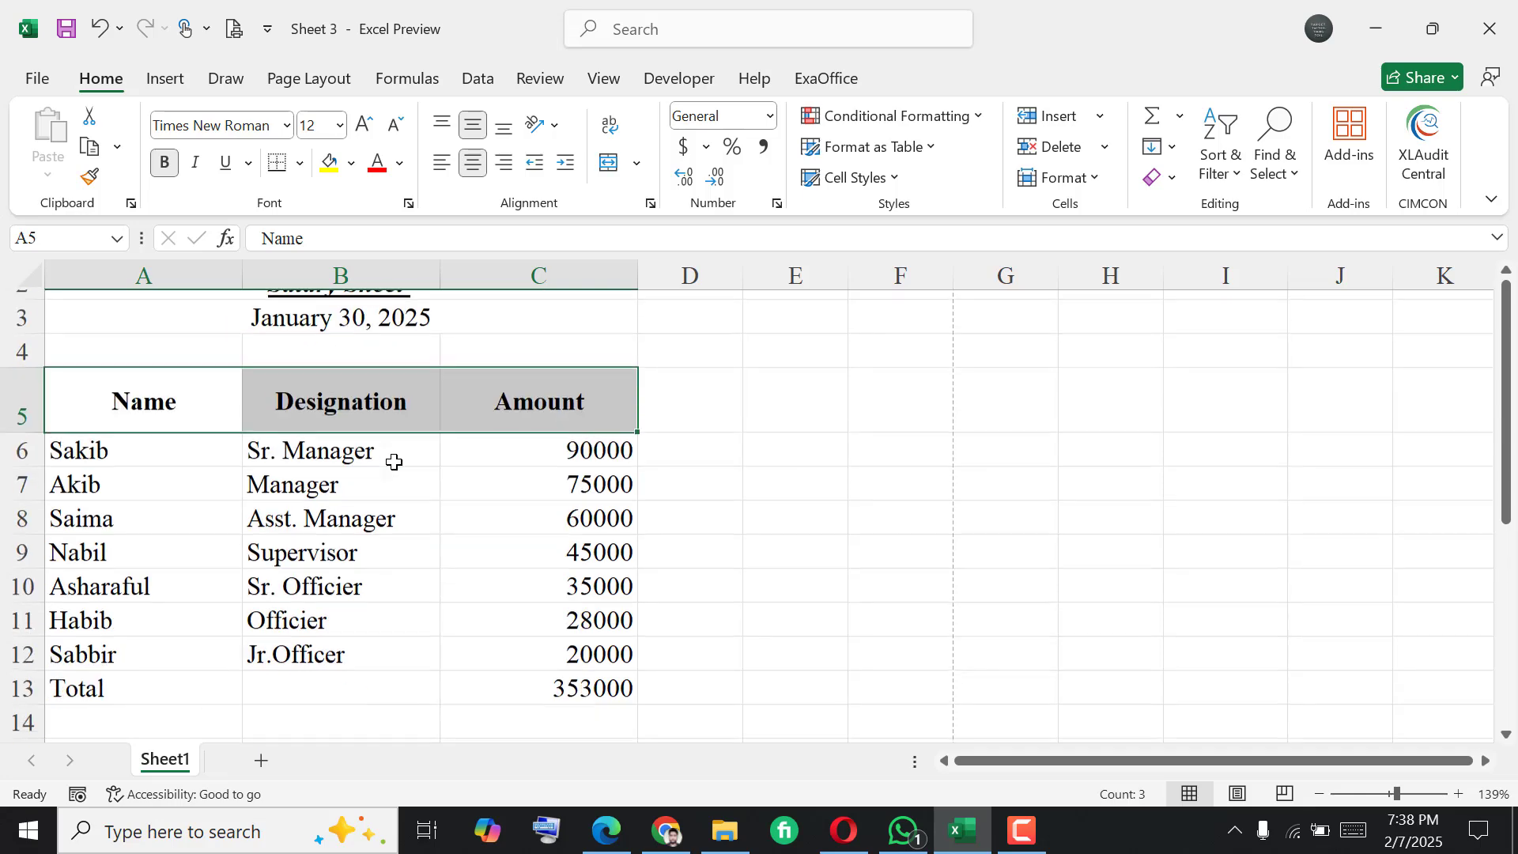
click(436, 452)
drag(122, 393, 559, 547)
scroll(555, 546, up, 3)
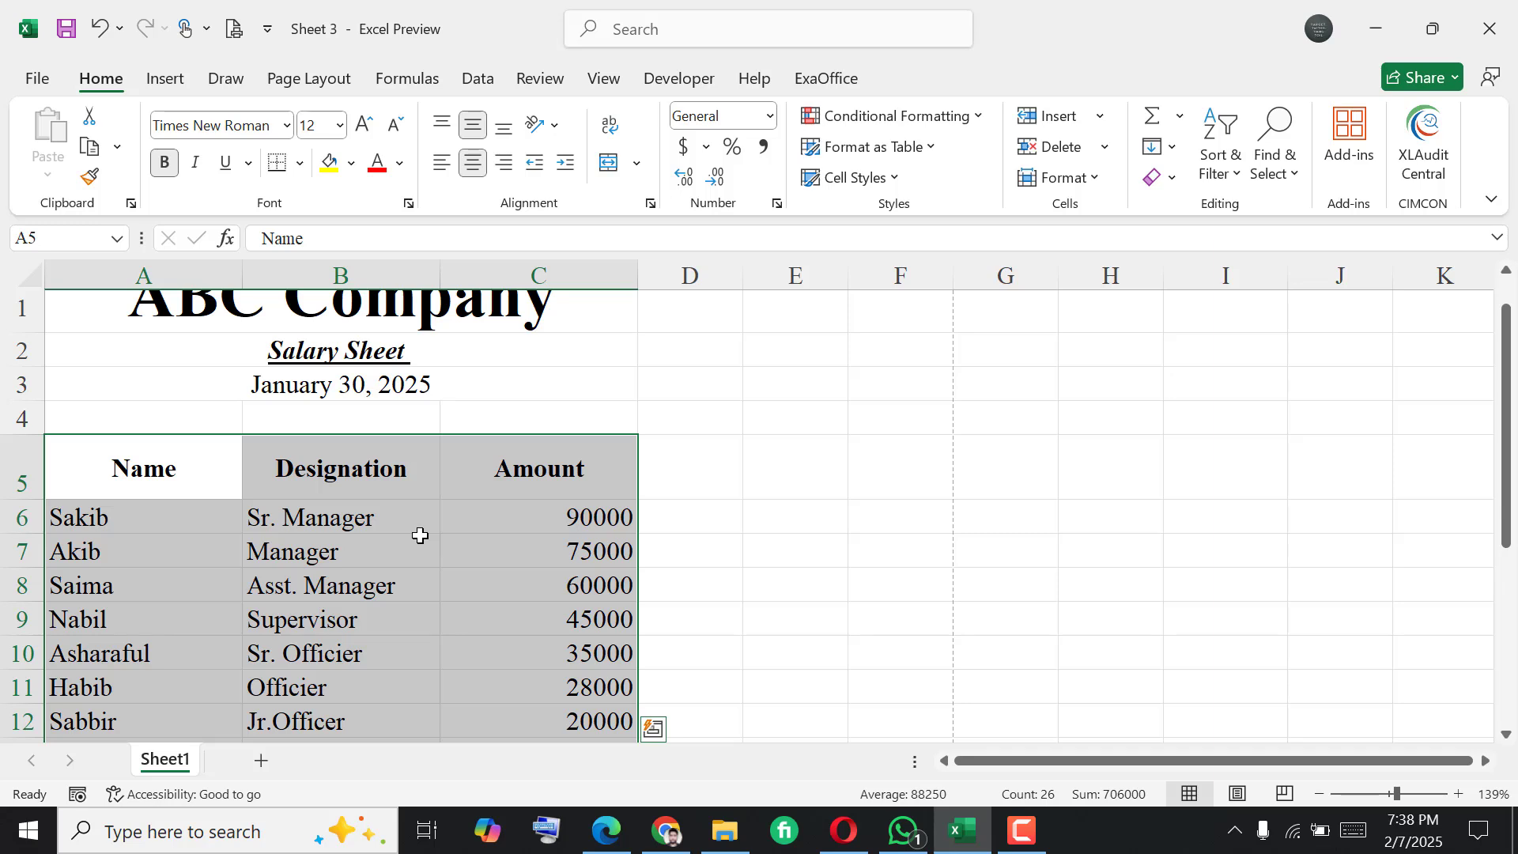
scroll(328, 553, down, 1)
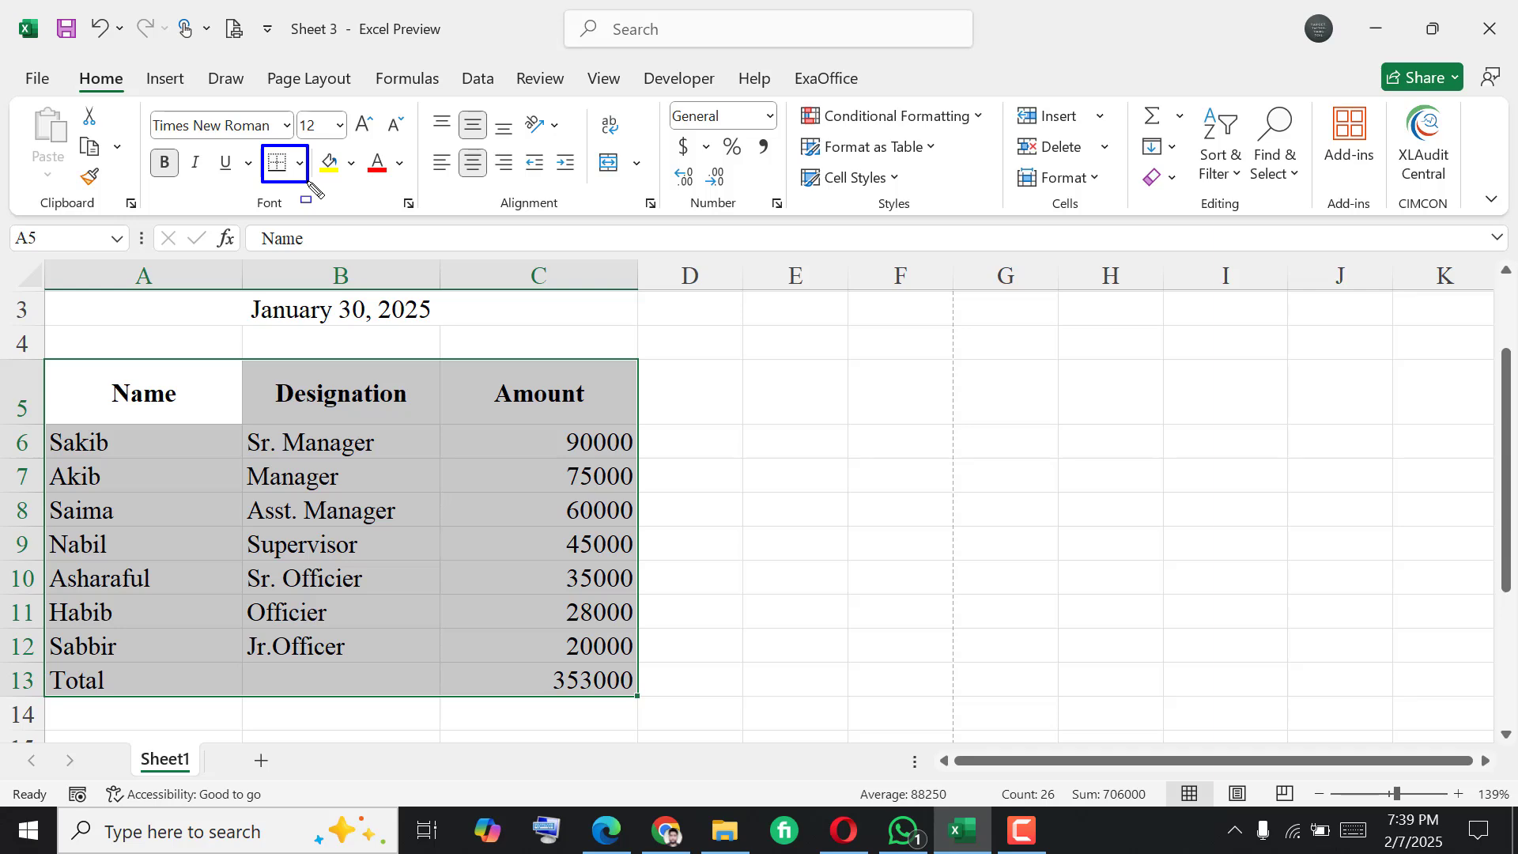
key(Escape)
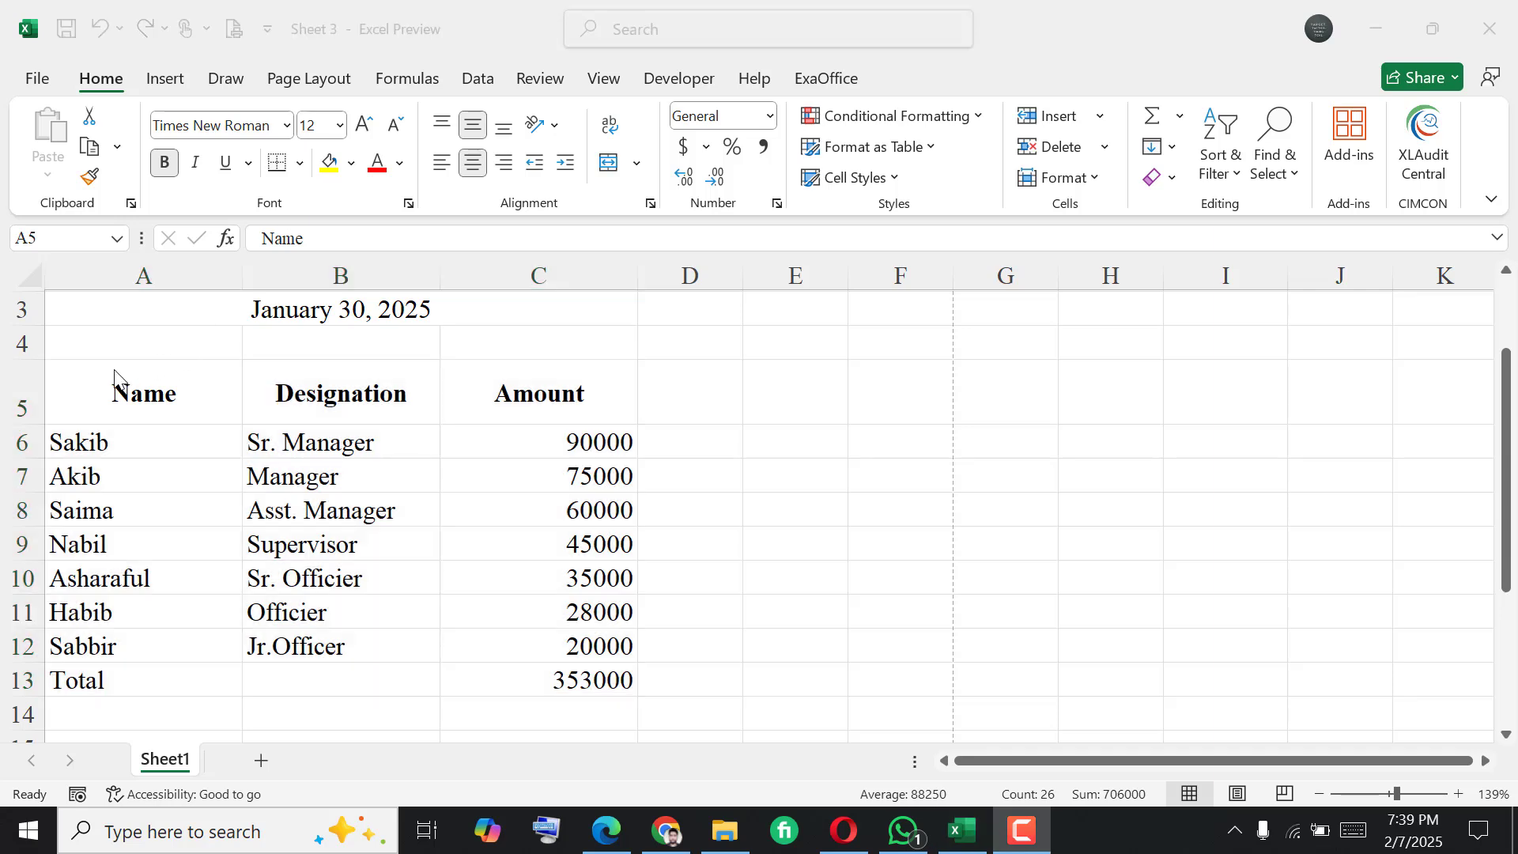
click(301, 163)
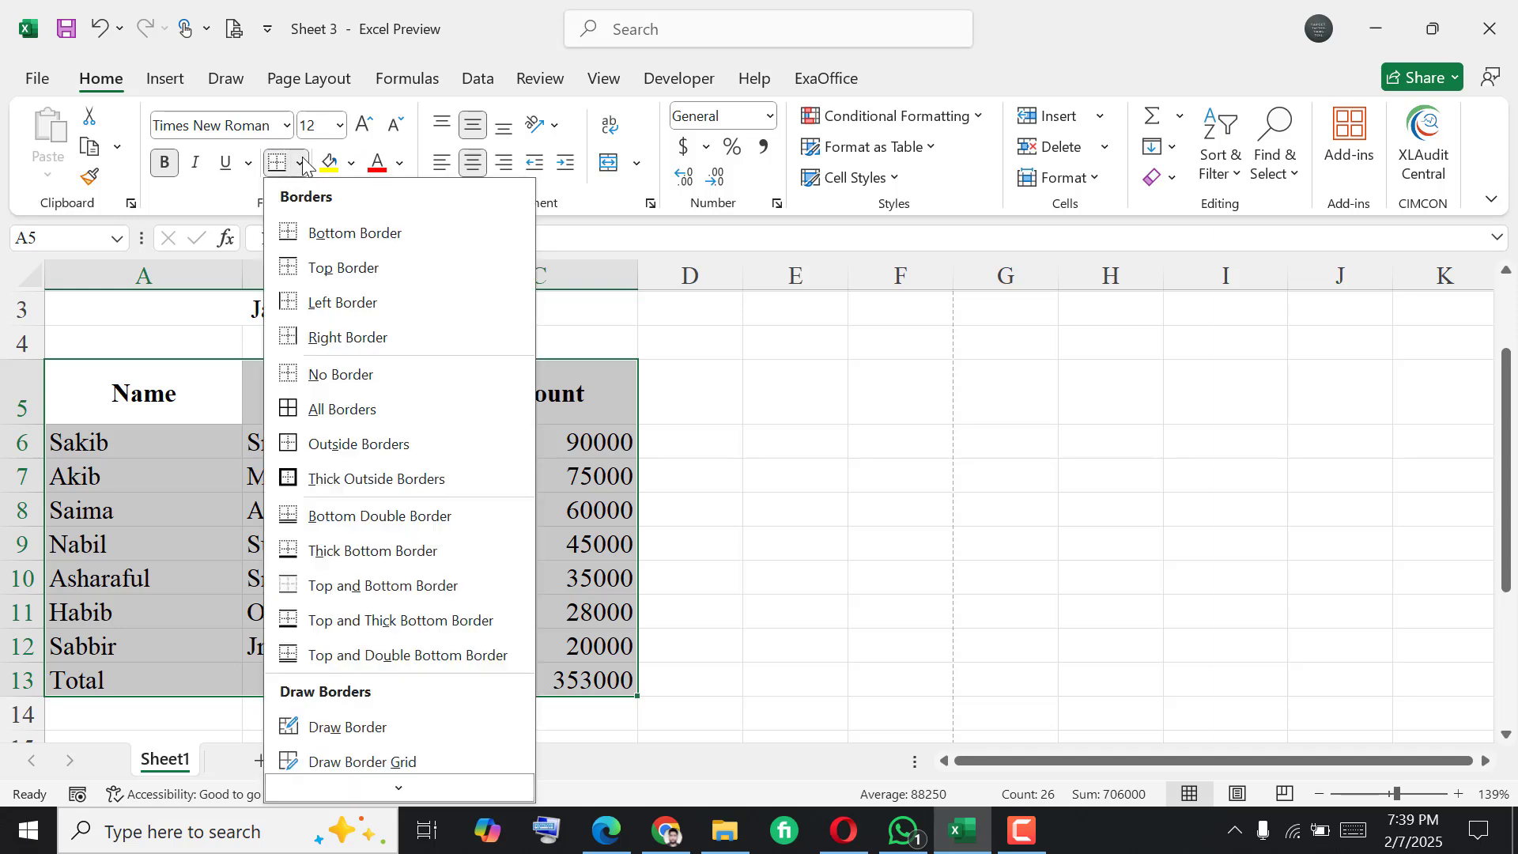
click(317, 414)
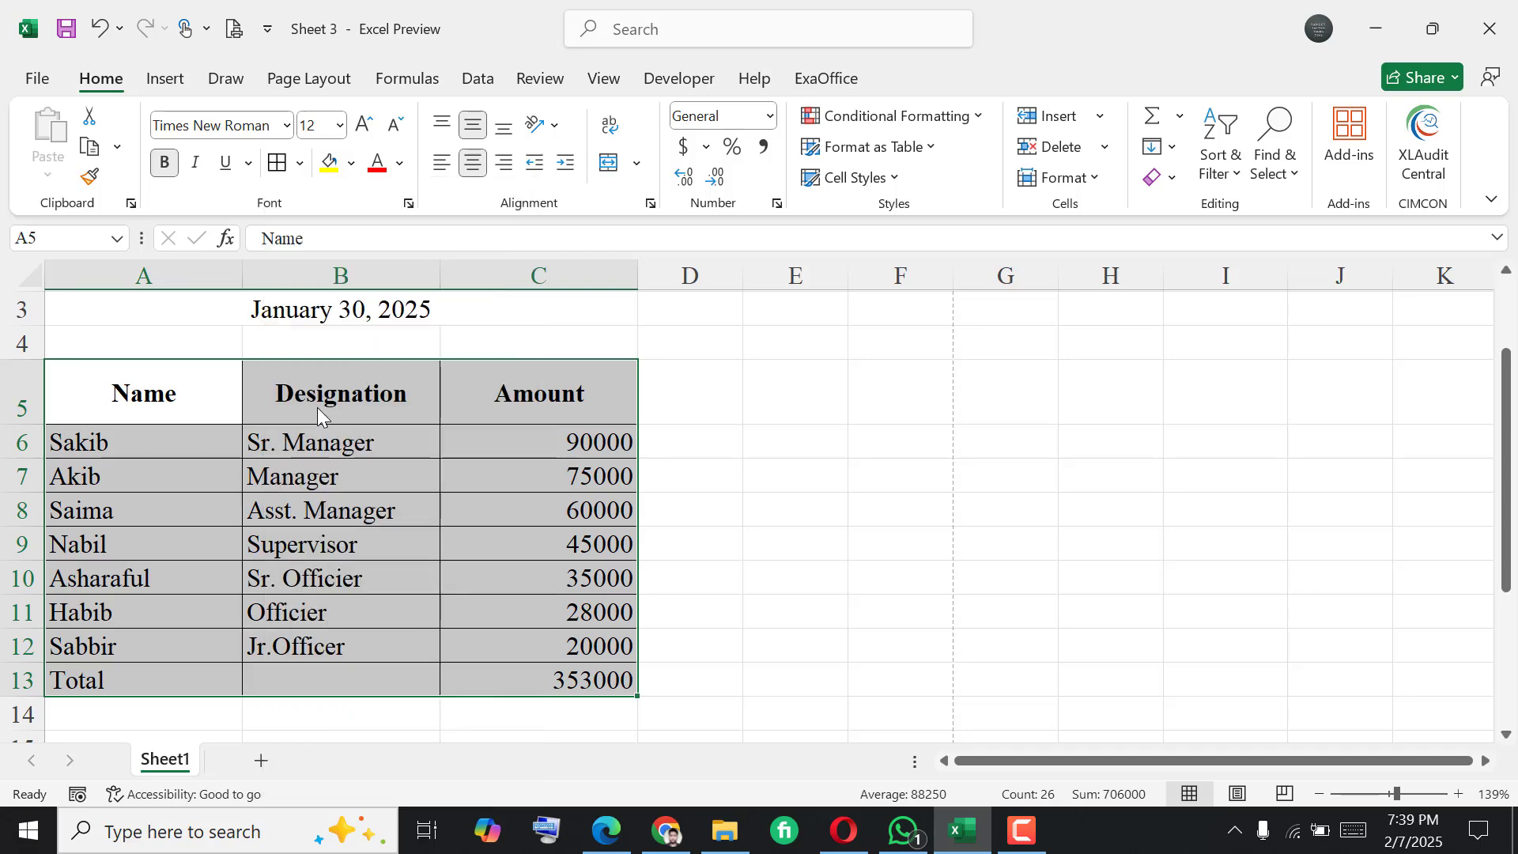
click(396, 589)
scroll(399, 598, down, 1)
scroll(400, 598, up, 2)
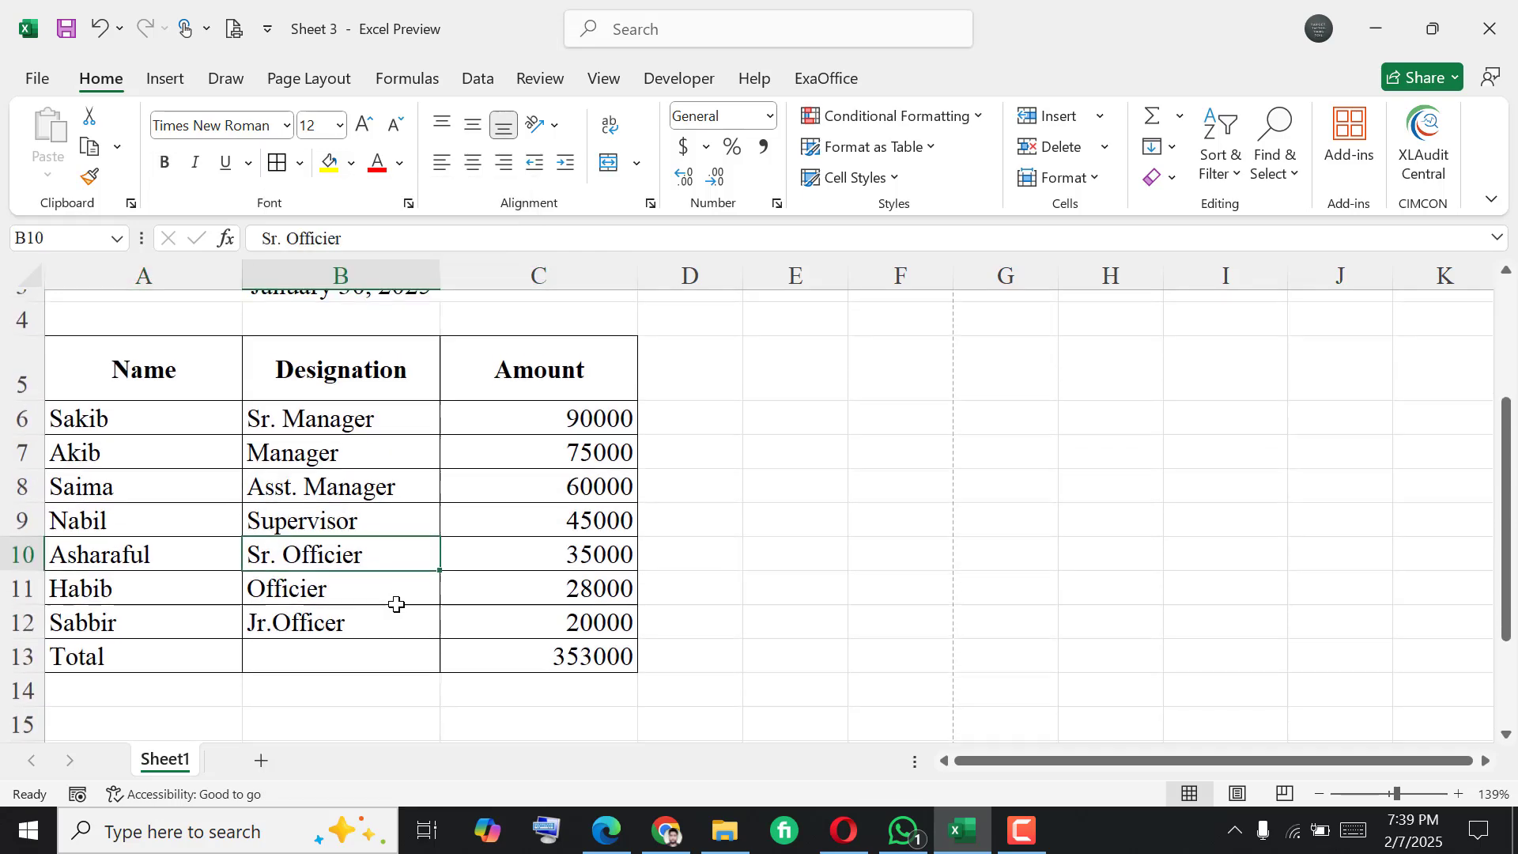
scroll(450, 450, up, 1)
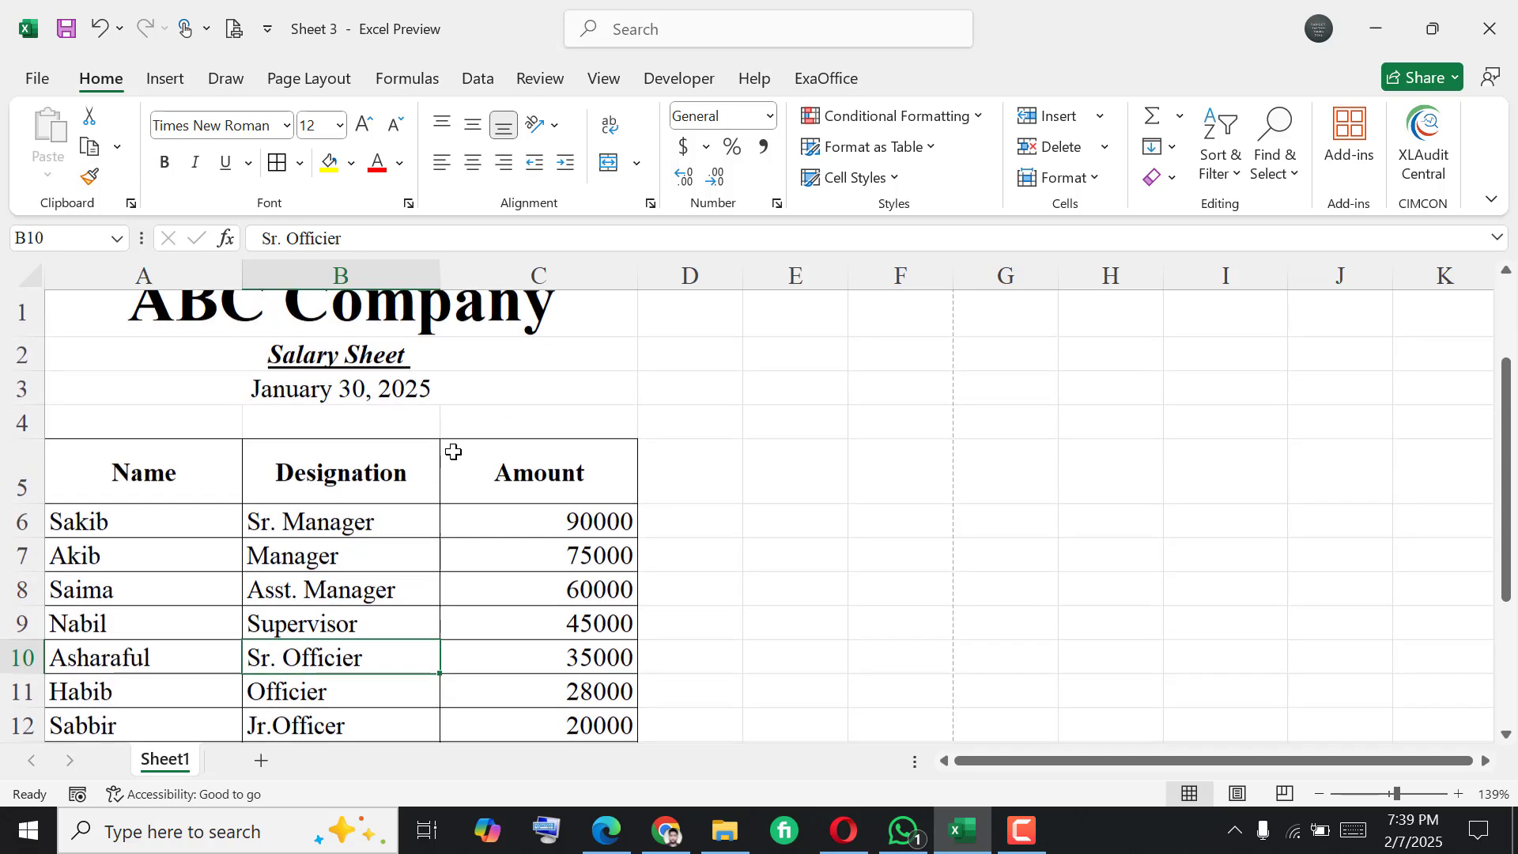
scroll(418, 519, down, 3)
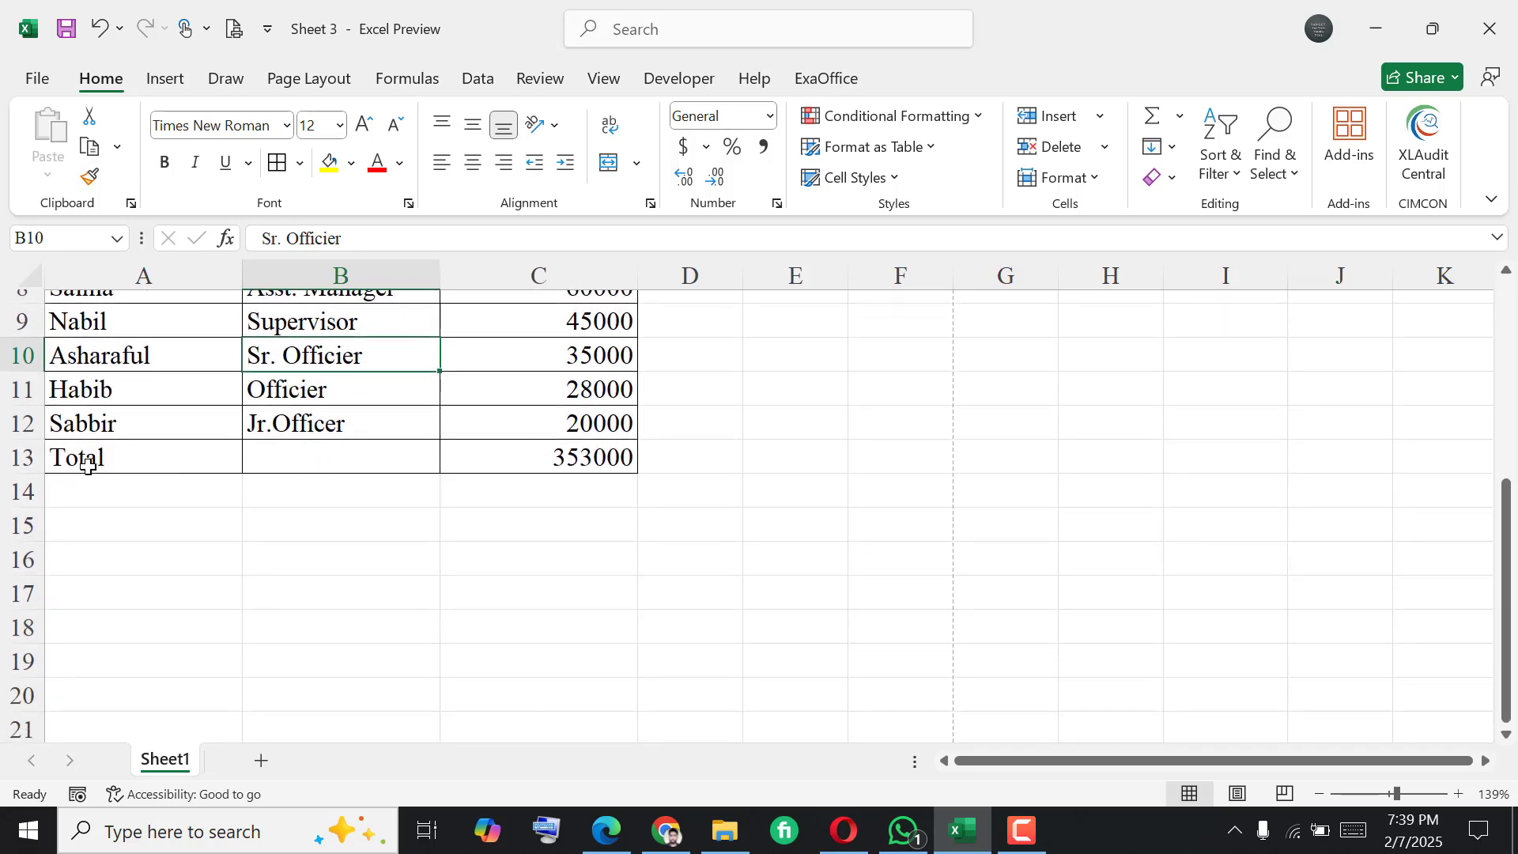
- Clear the total formula from cell C13
click(81, 456)
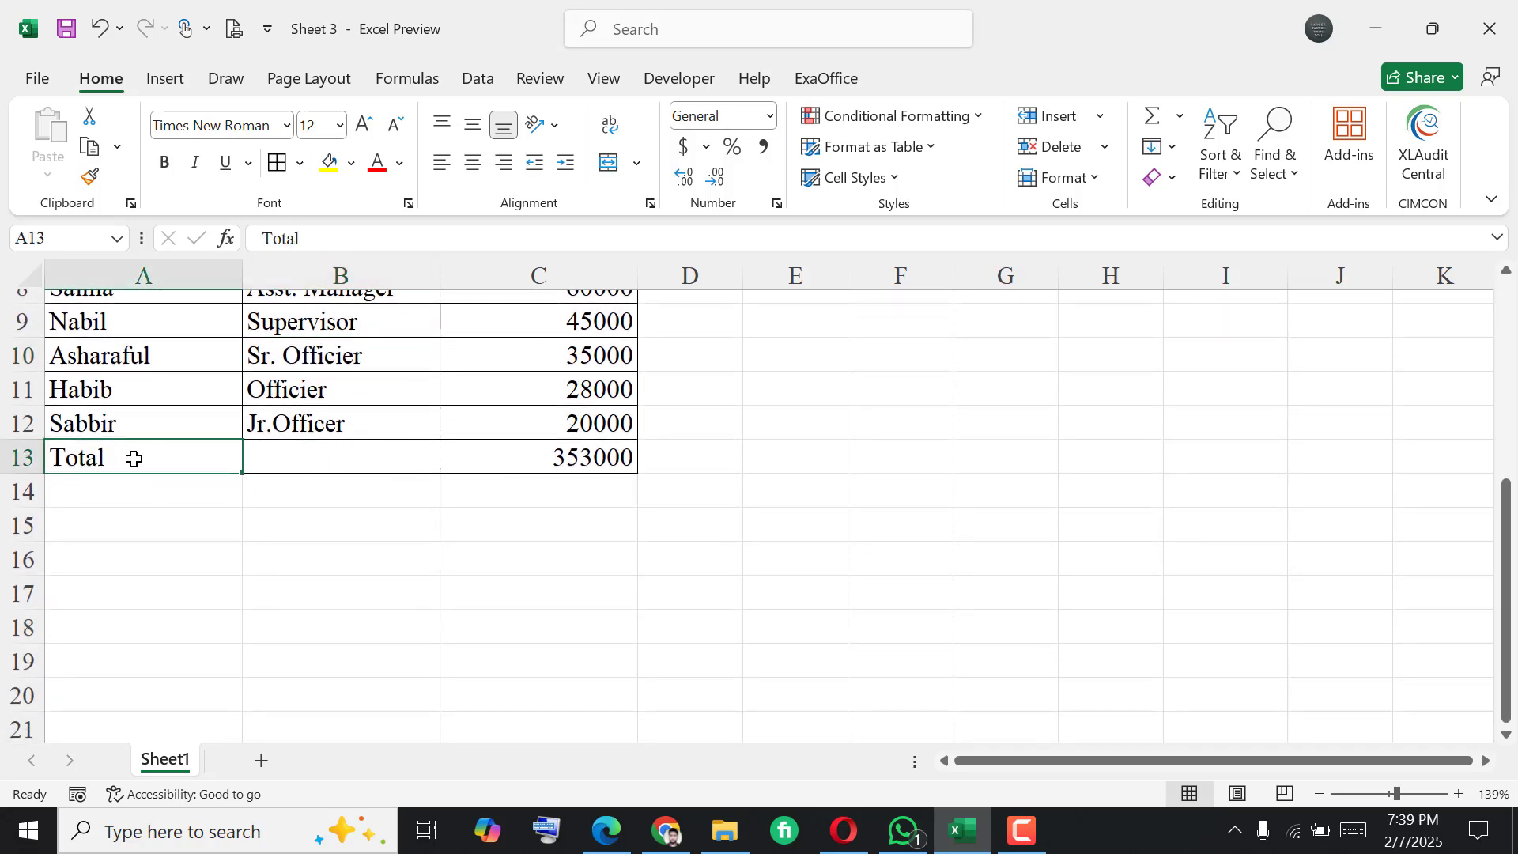
drag(130, 458, 294, 455)
click(296, 456)
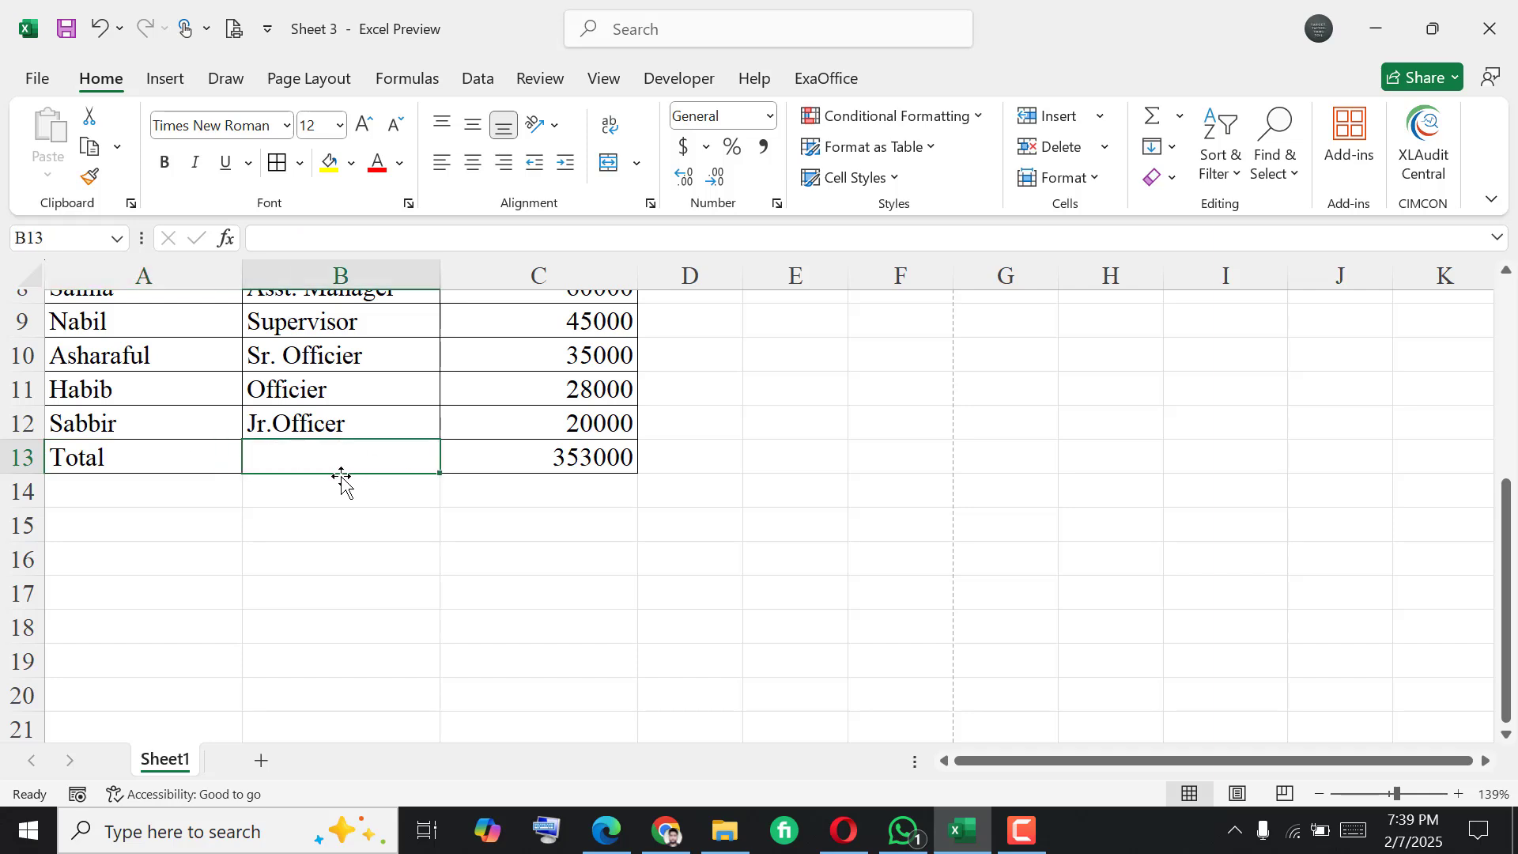
click(520, 456)
scroll(521, 457, up, 1)
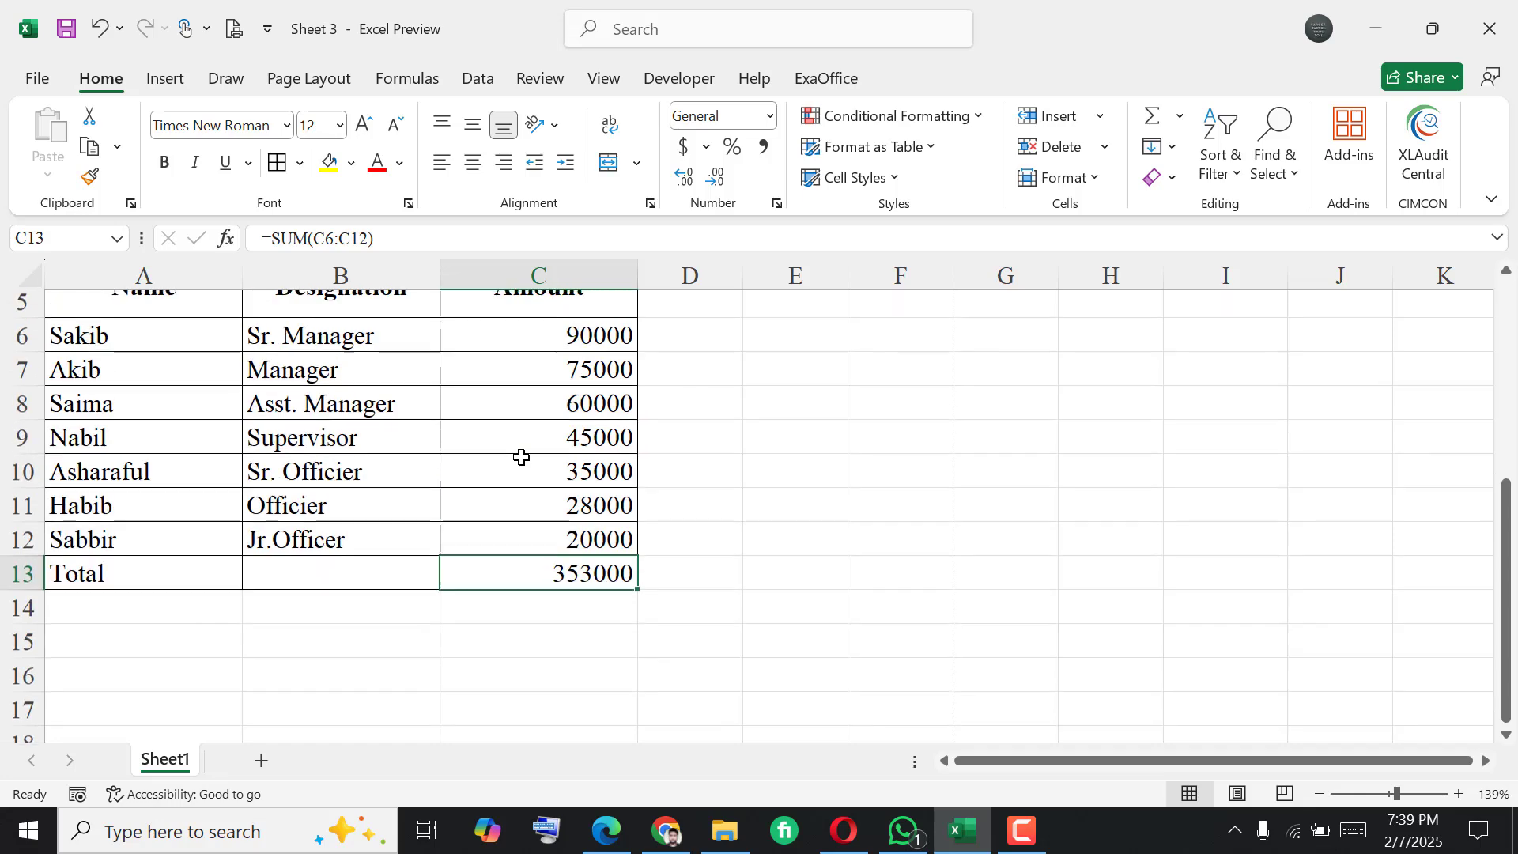
scroll(521, 457, down, 1)
scroll(444, 532, up, 1)
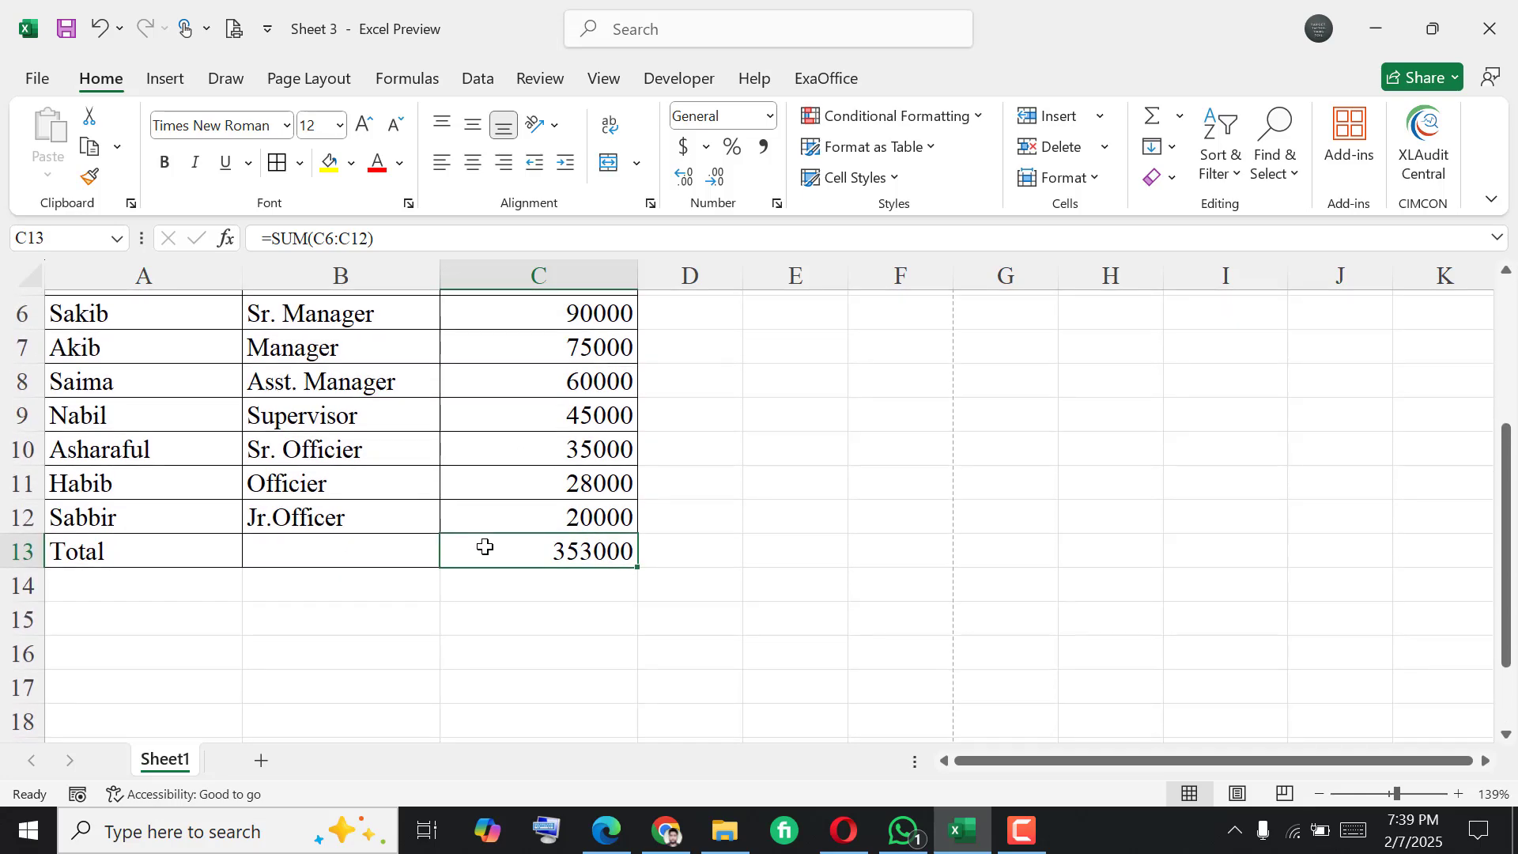
key(Delete)
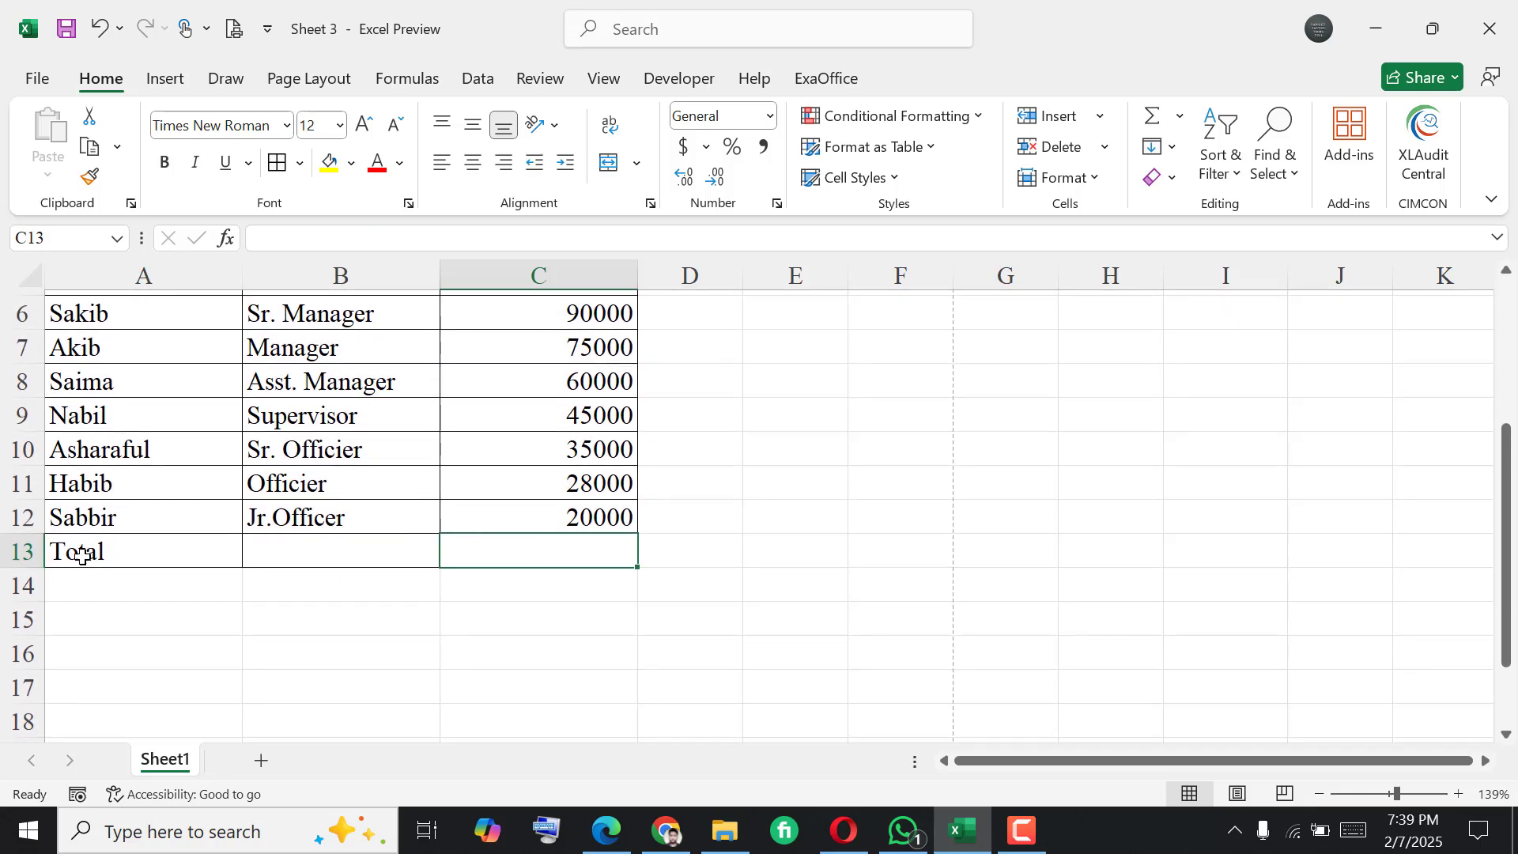
- Merge and center the Total label across A13:B13 and make it bold
drag(76, 553, 348, 548)
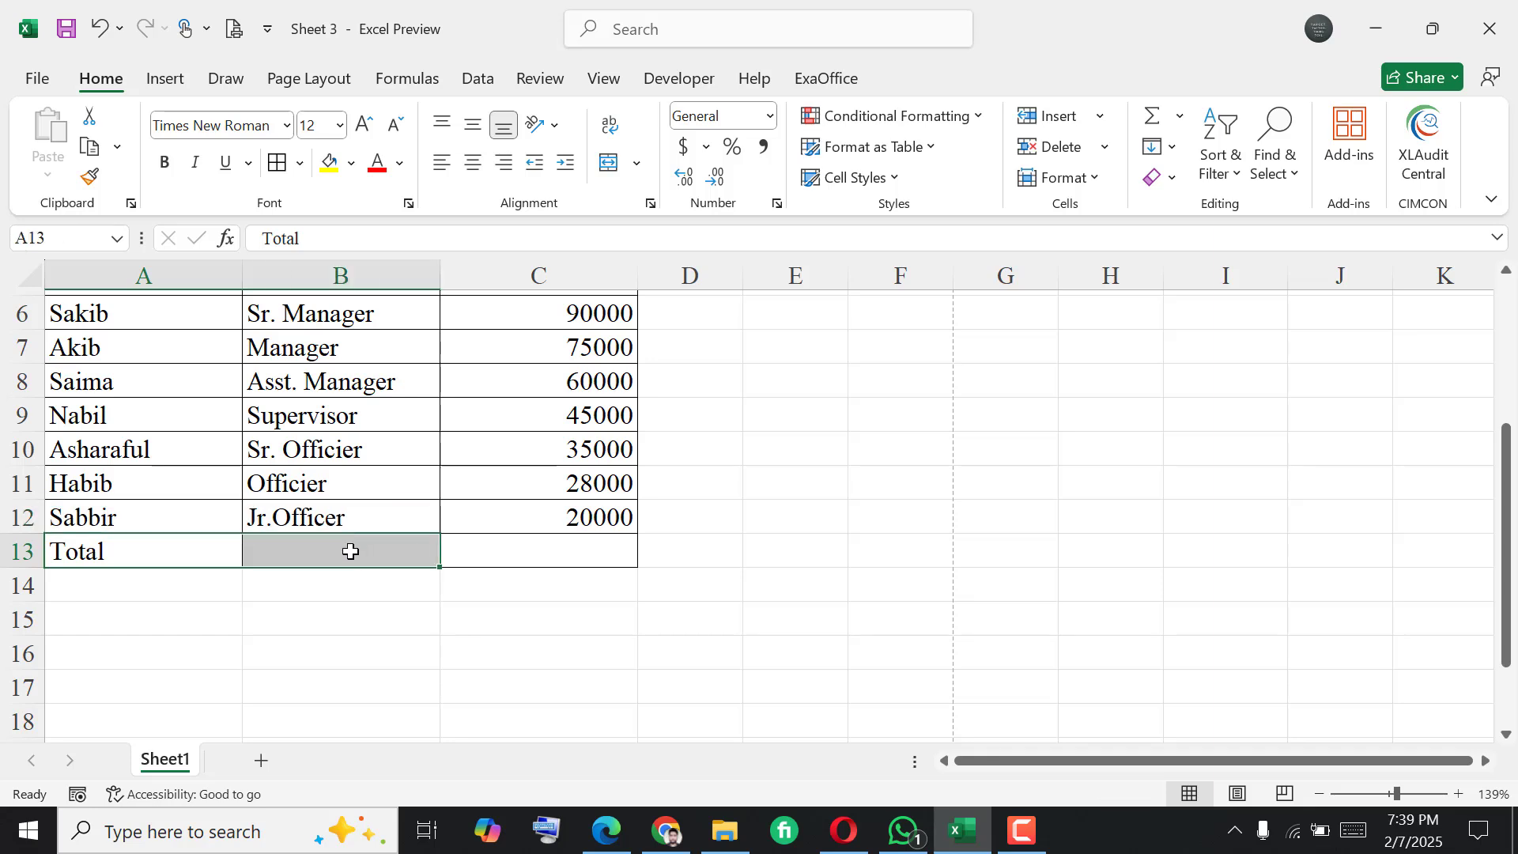
click(607, 164)
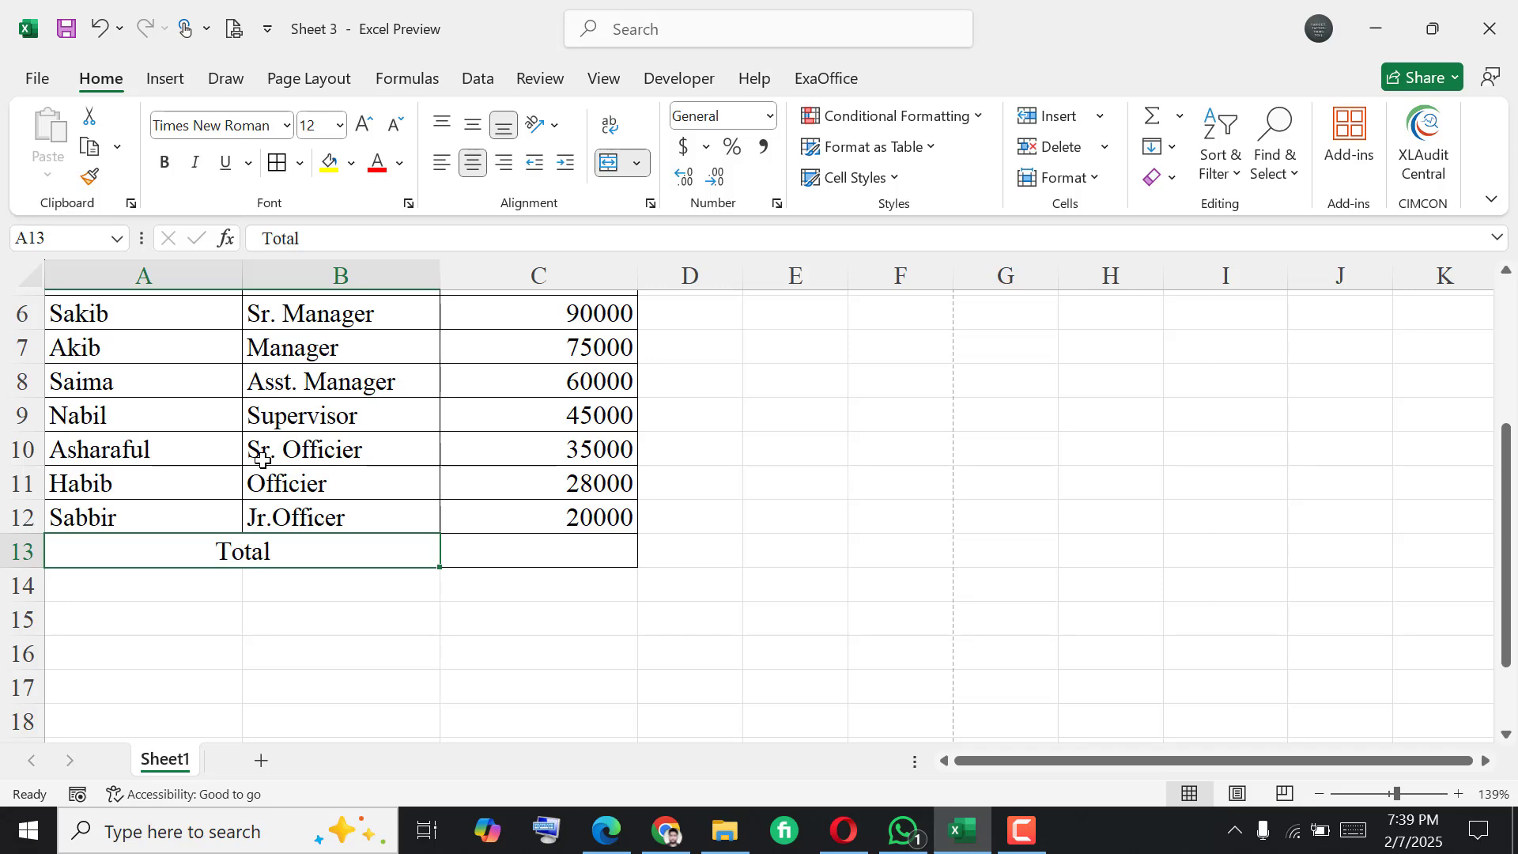
key(ctrl+b)
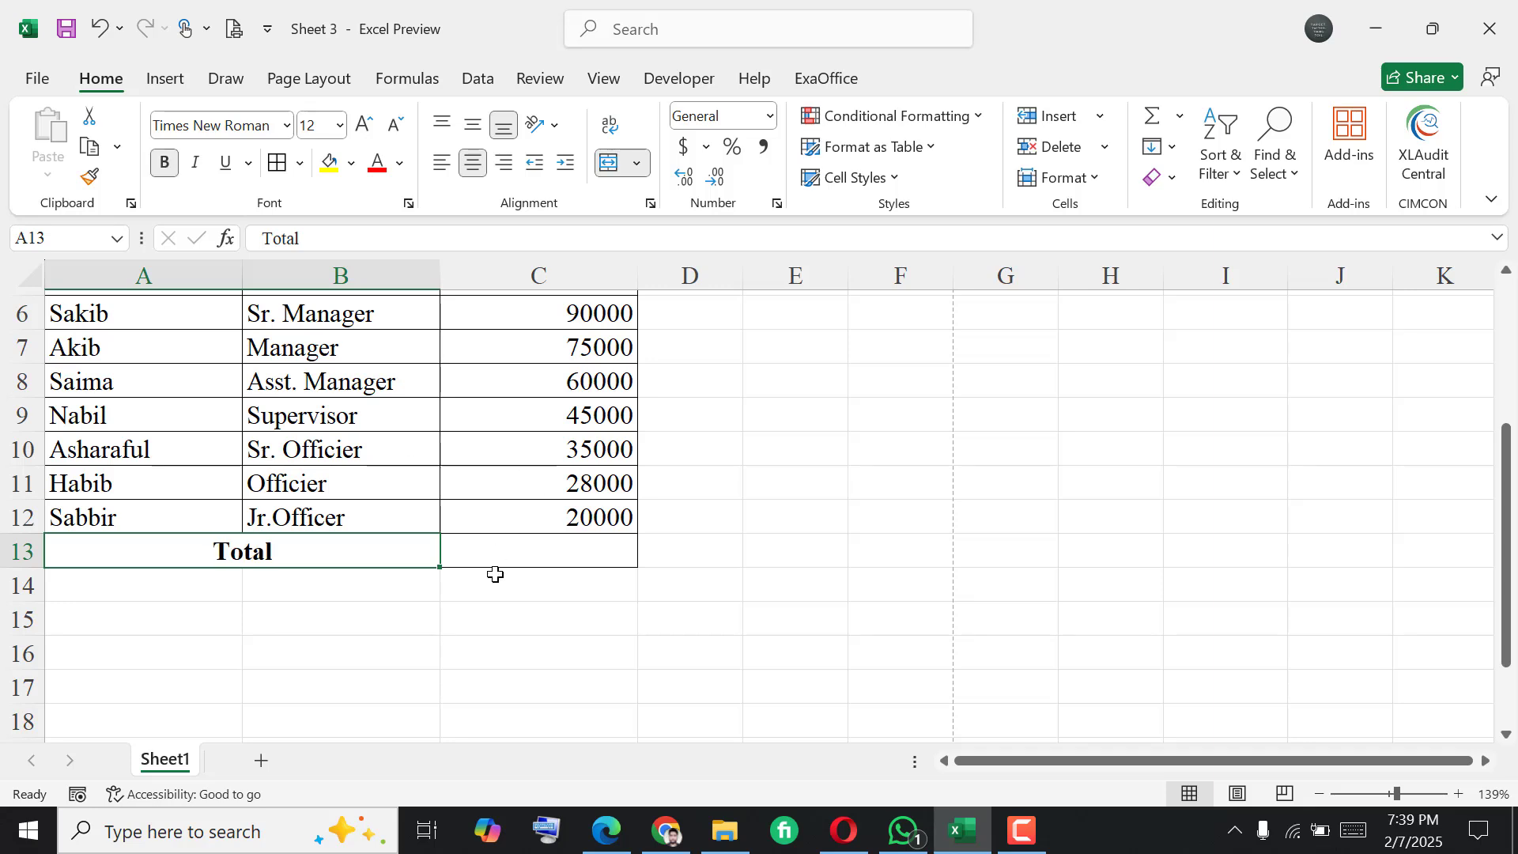
- AutoSum the amounts C6:C12 into cell C13 and make the total bold
click(552, 550)
scroll(551, 550, up, 1)
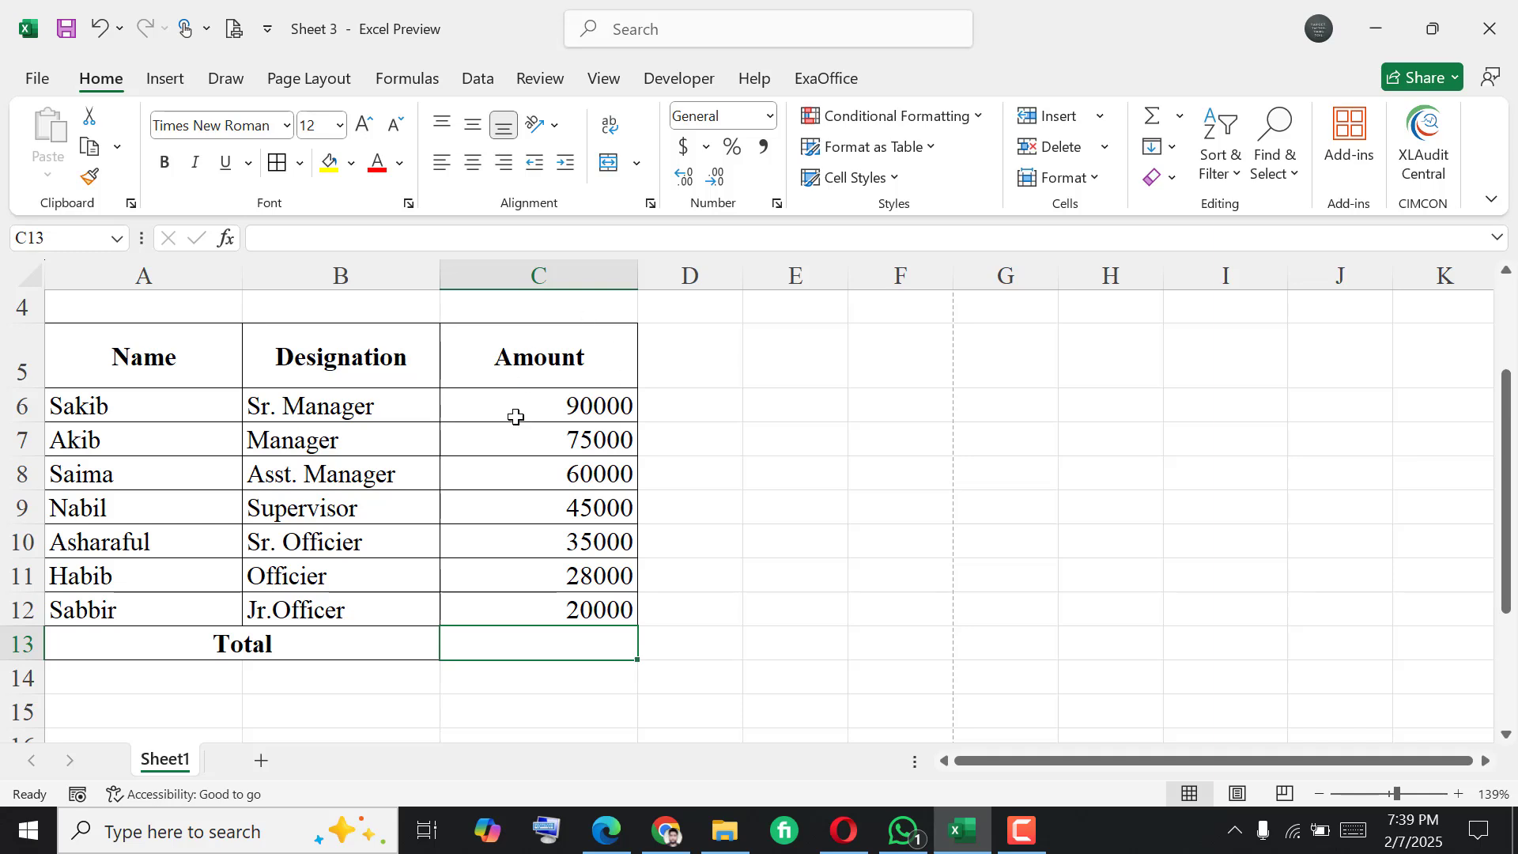
drag(542, 408, 521, 605)
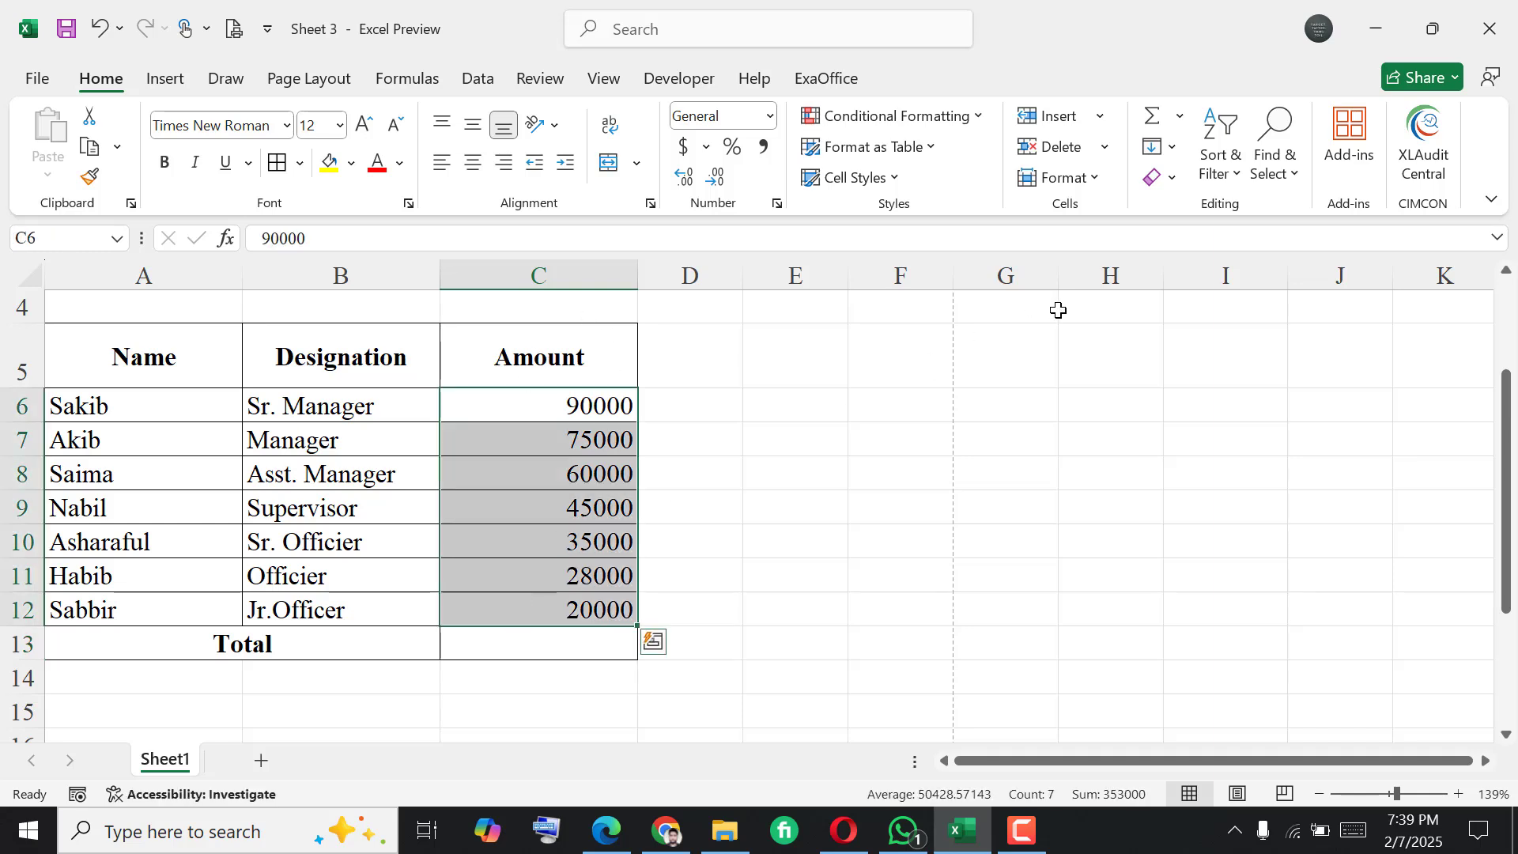
click(1149, 119)
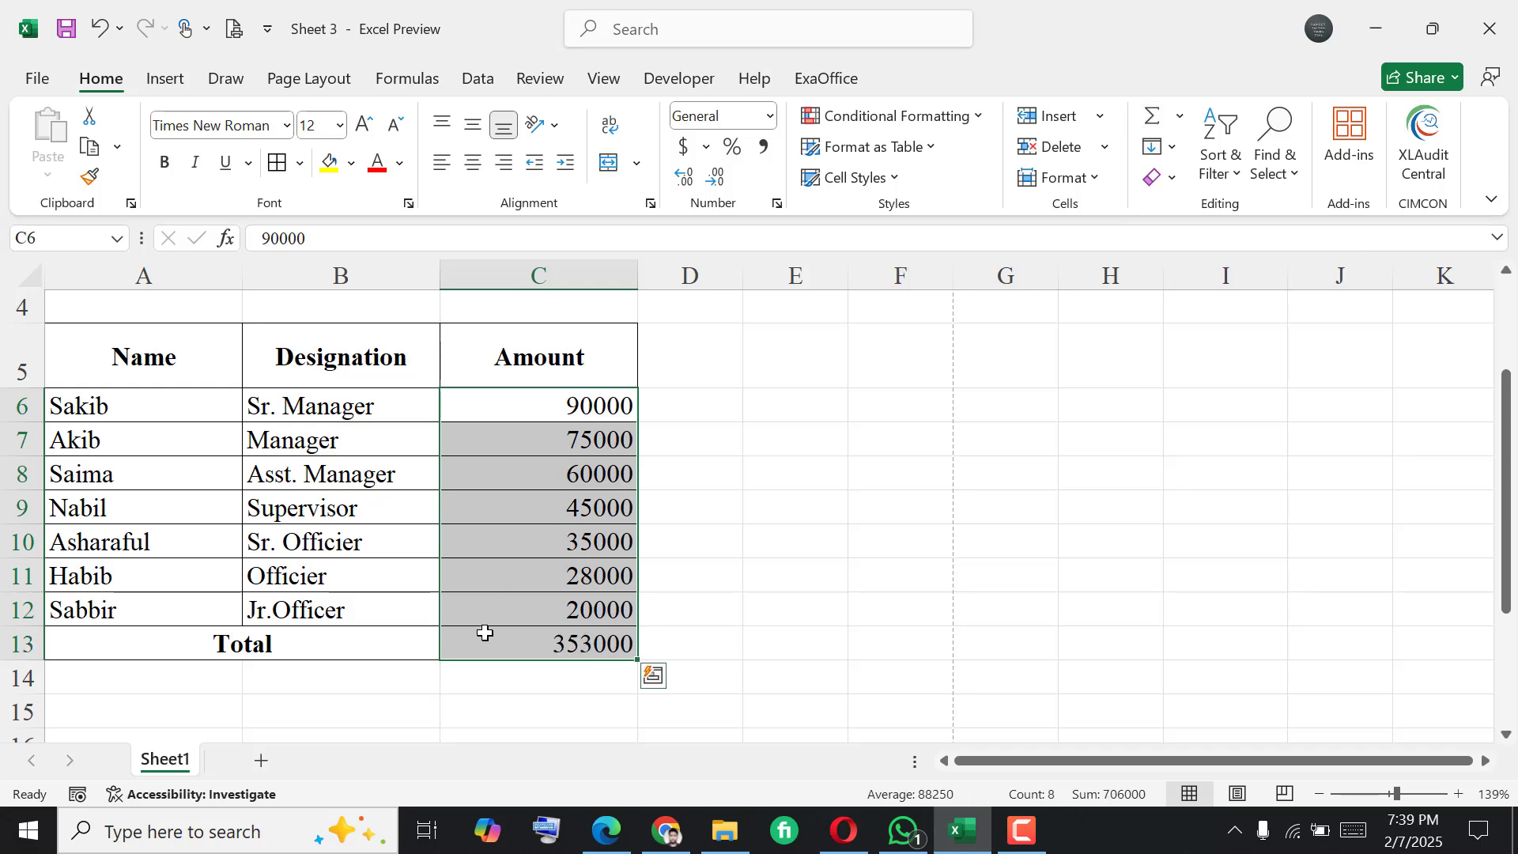
click(546, 642)
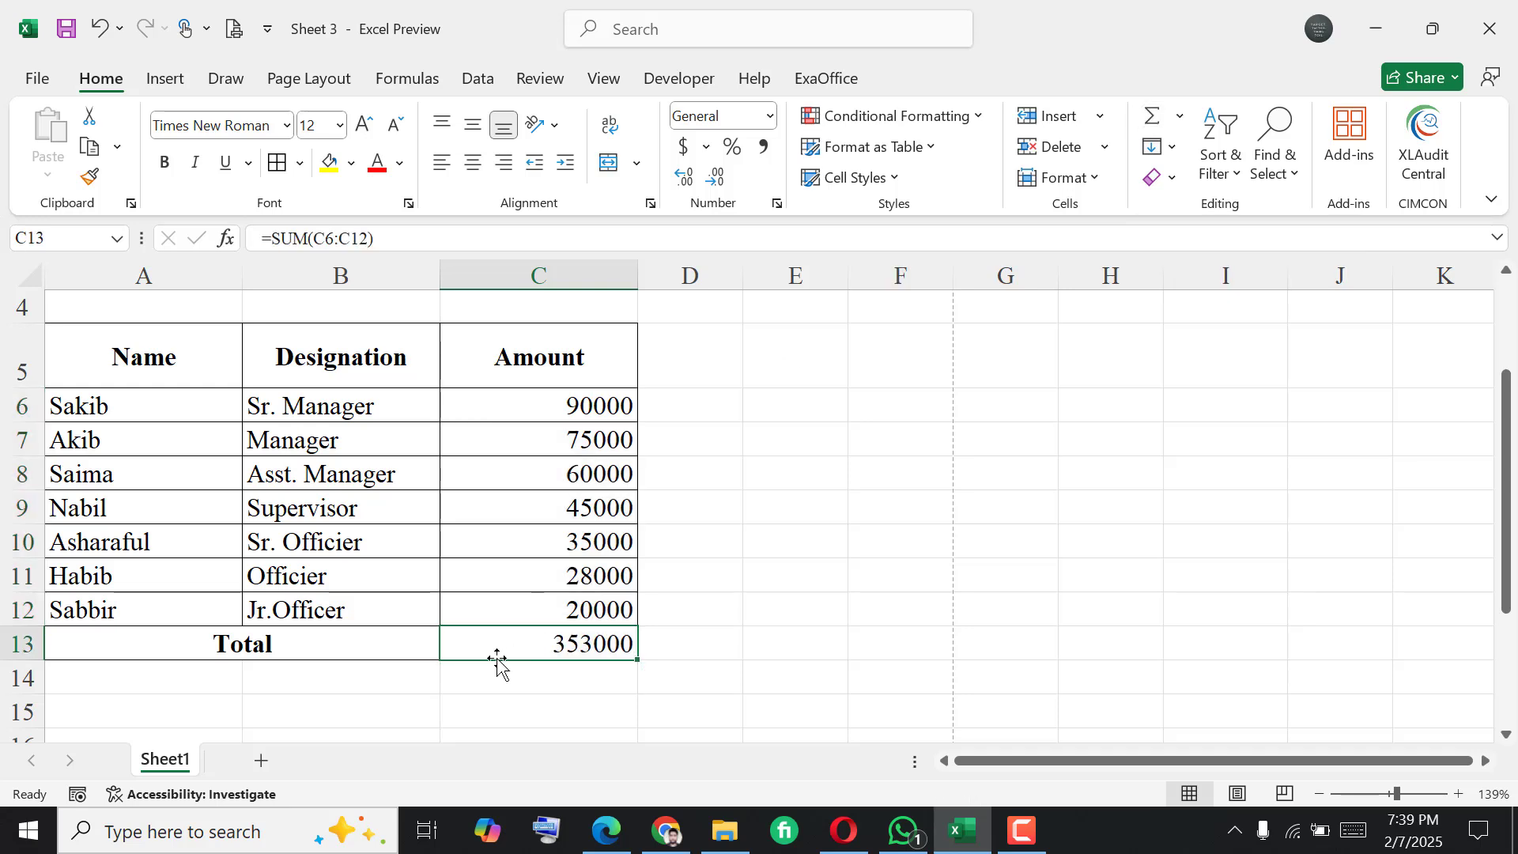
key(ctrl+b)
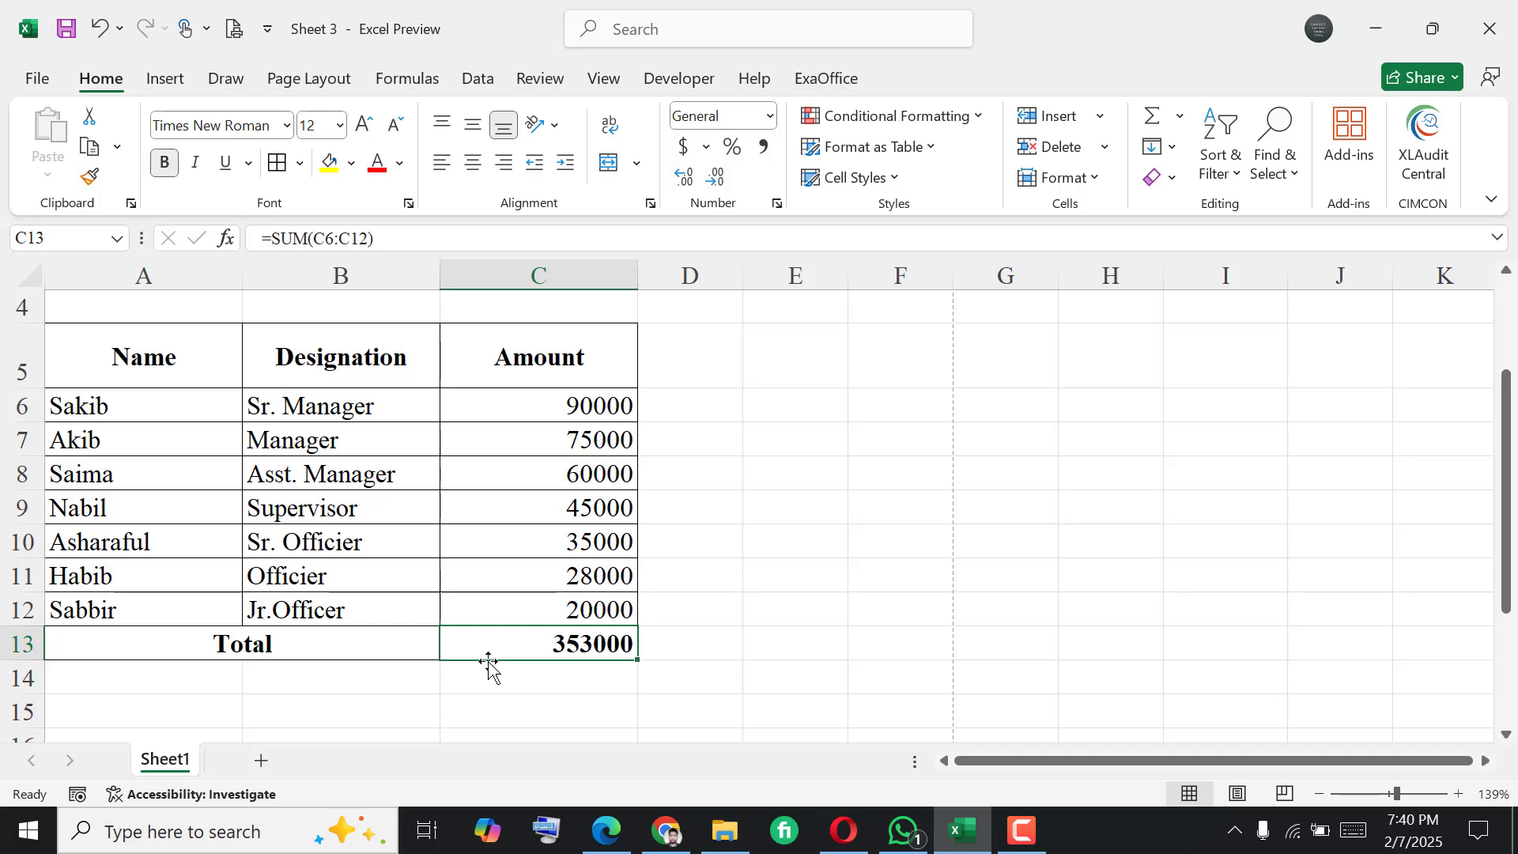
click(678, 518)
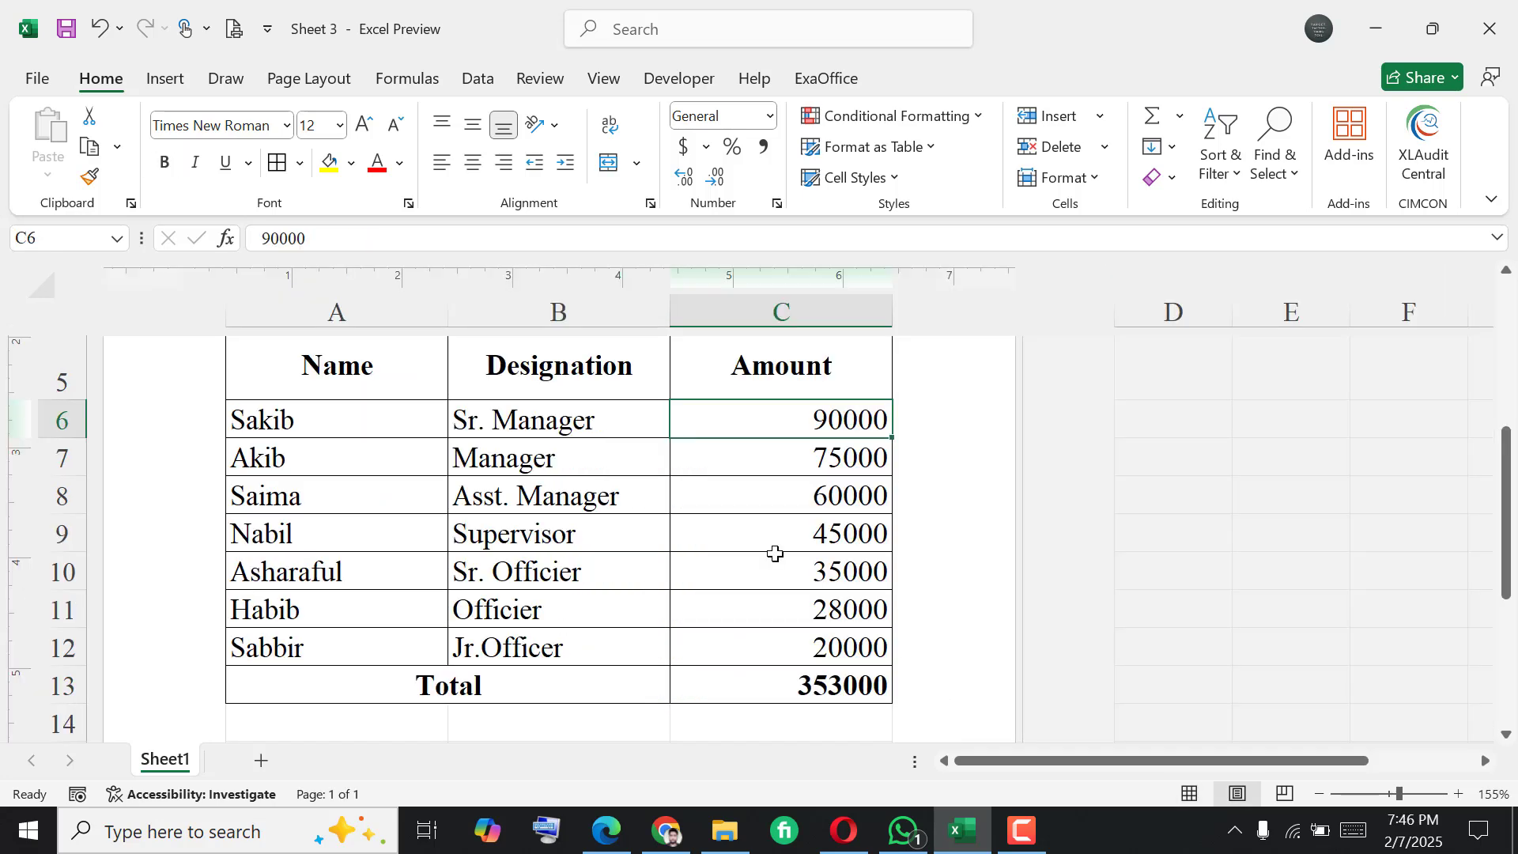
- Apply the comma number style to the amounts in C6:C13 and reduce them to zero decimal places
scroll(775, 553, up, 1)
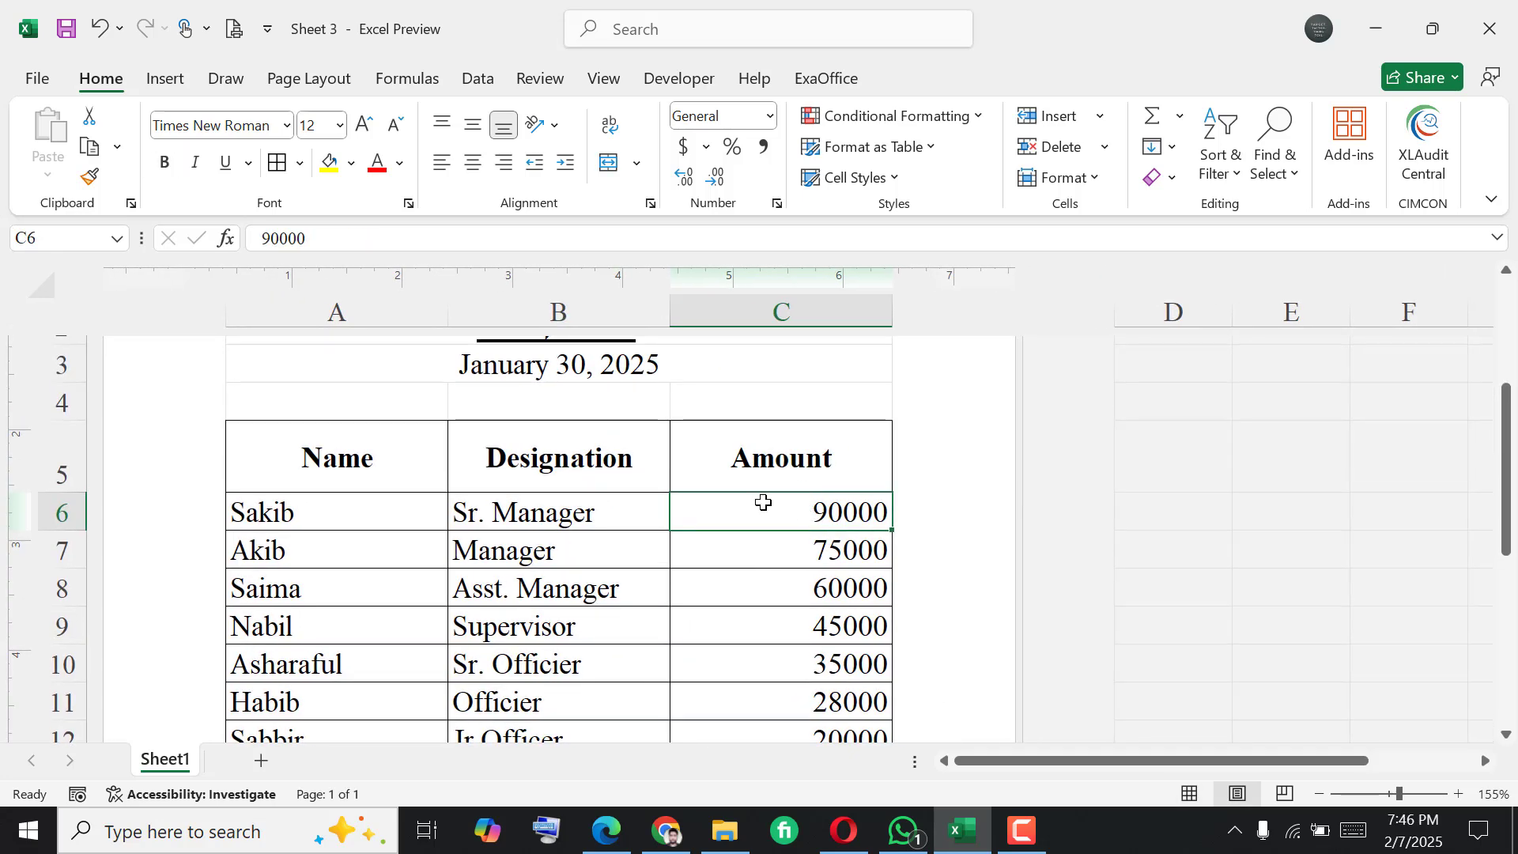
scroll(763, 502, down, 1)
drag(791, 408, 780, 653)
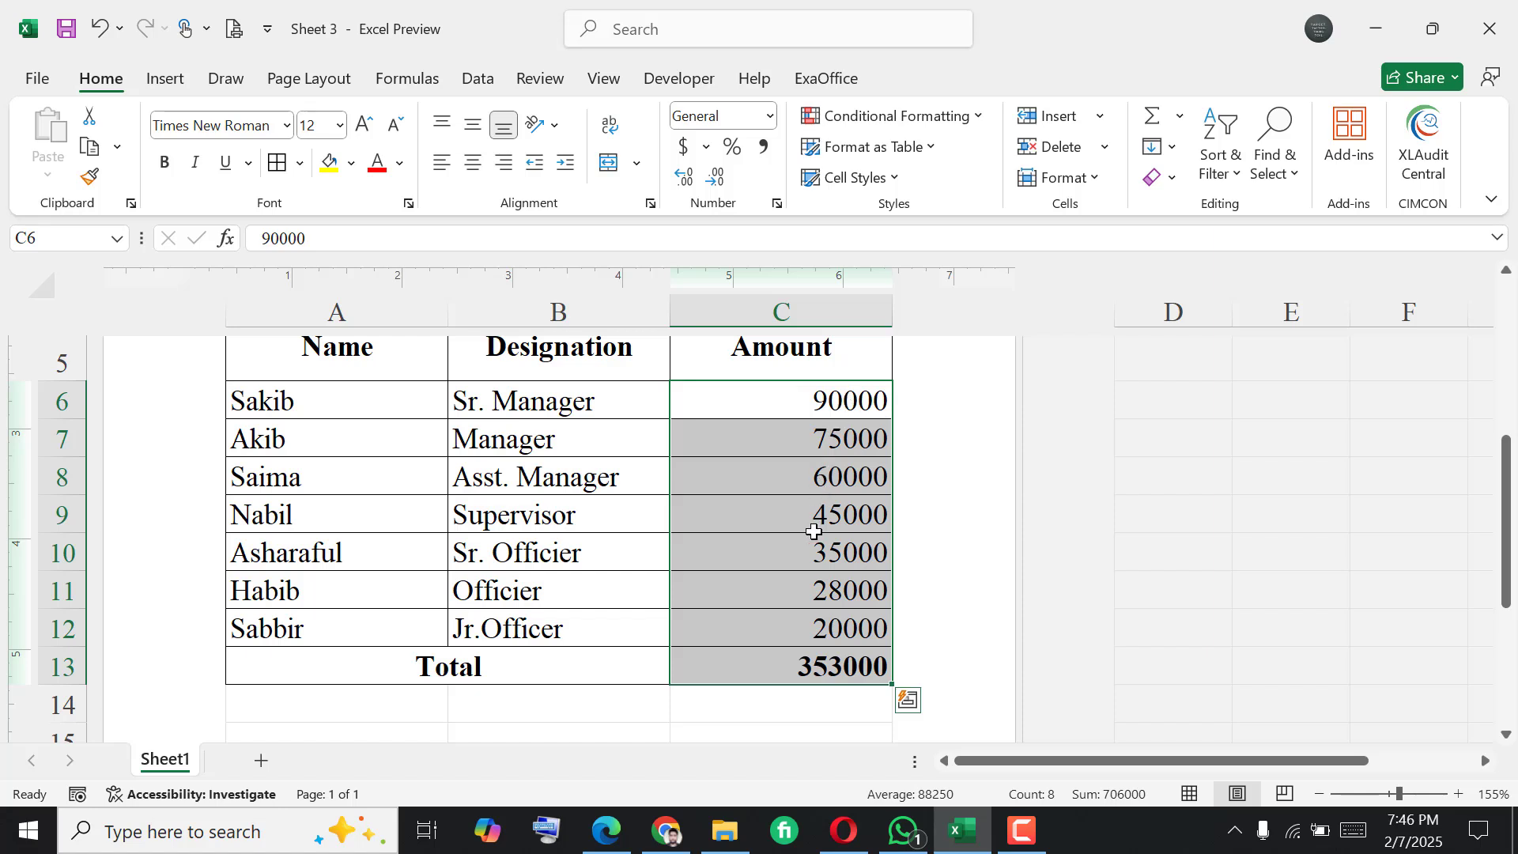
scroll(815, 531, down, 1)
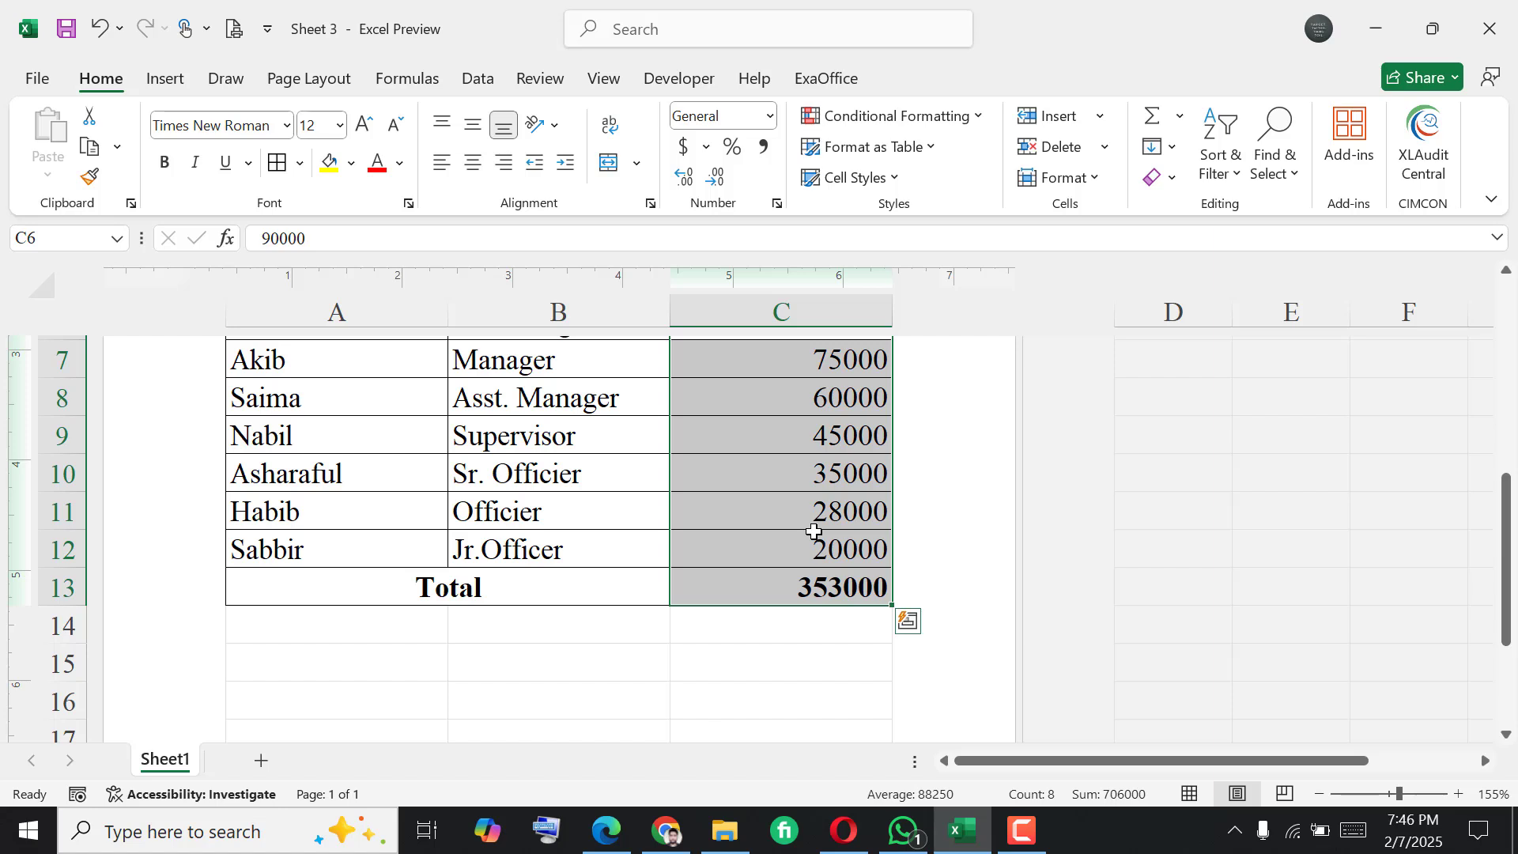
scroll(815, 531, up, 1)
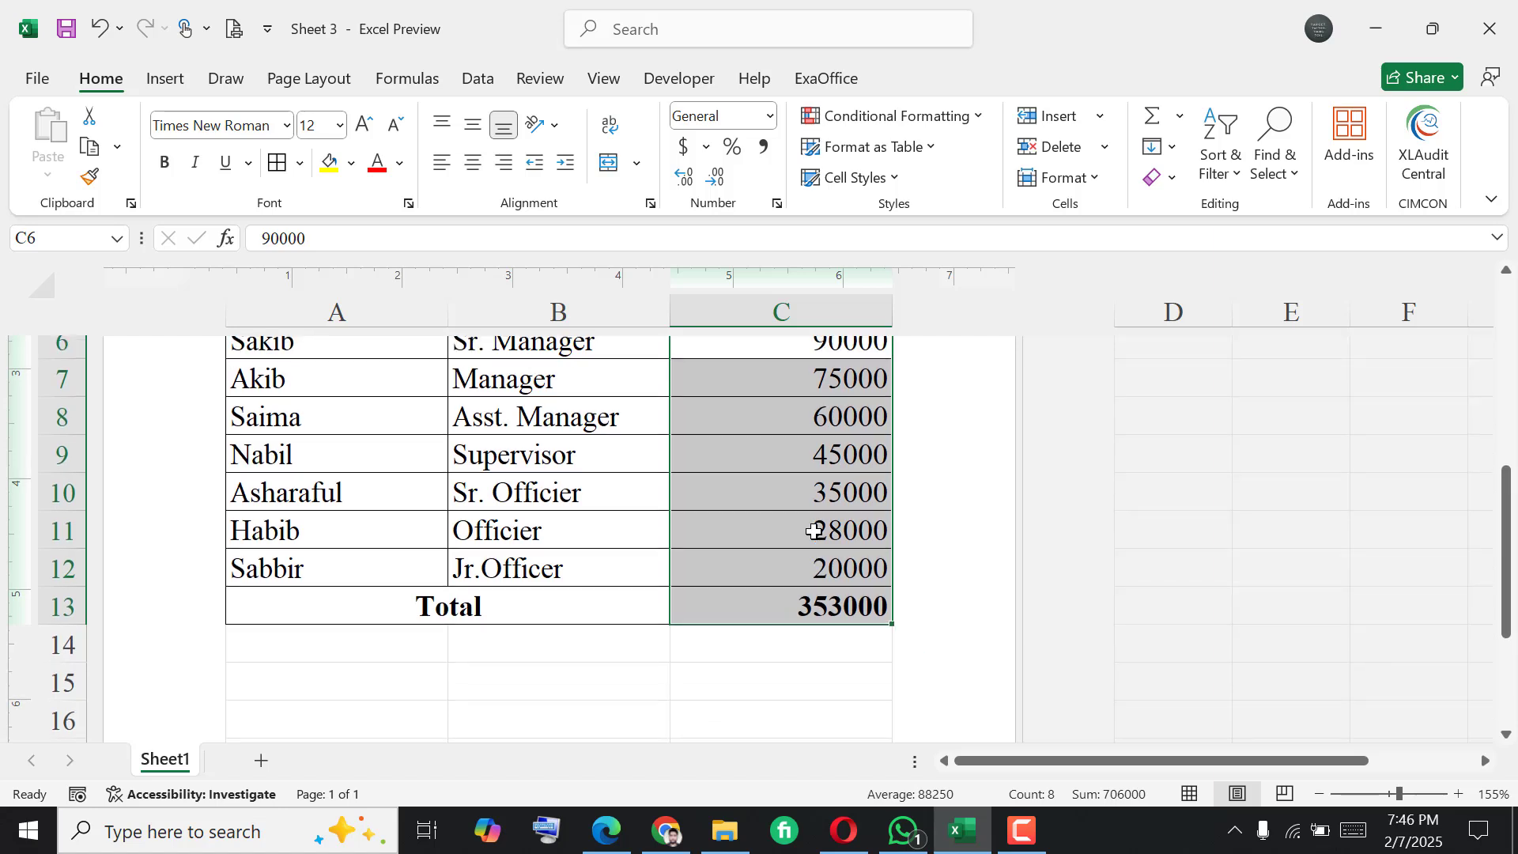
click(766, 149)
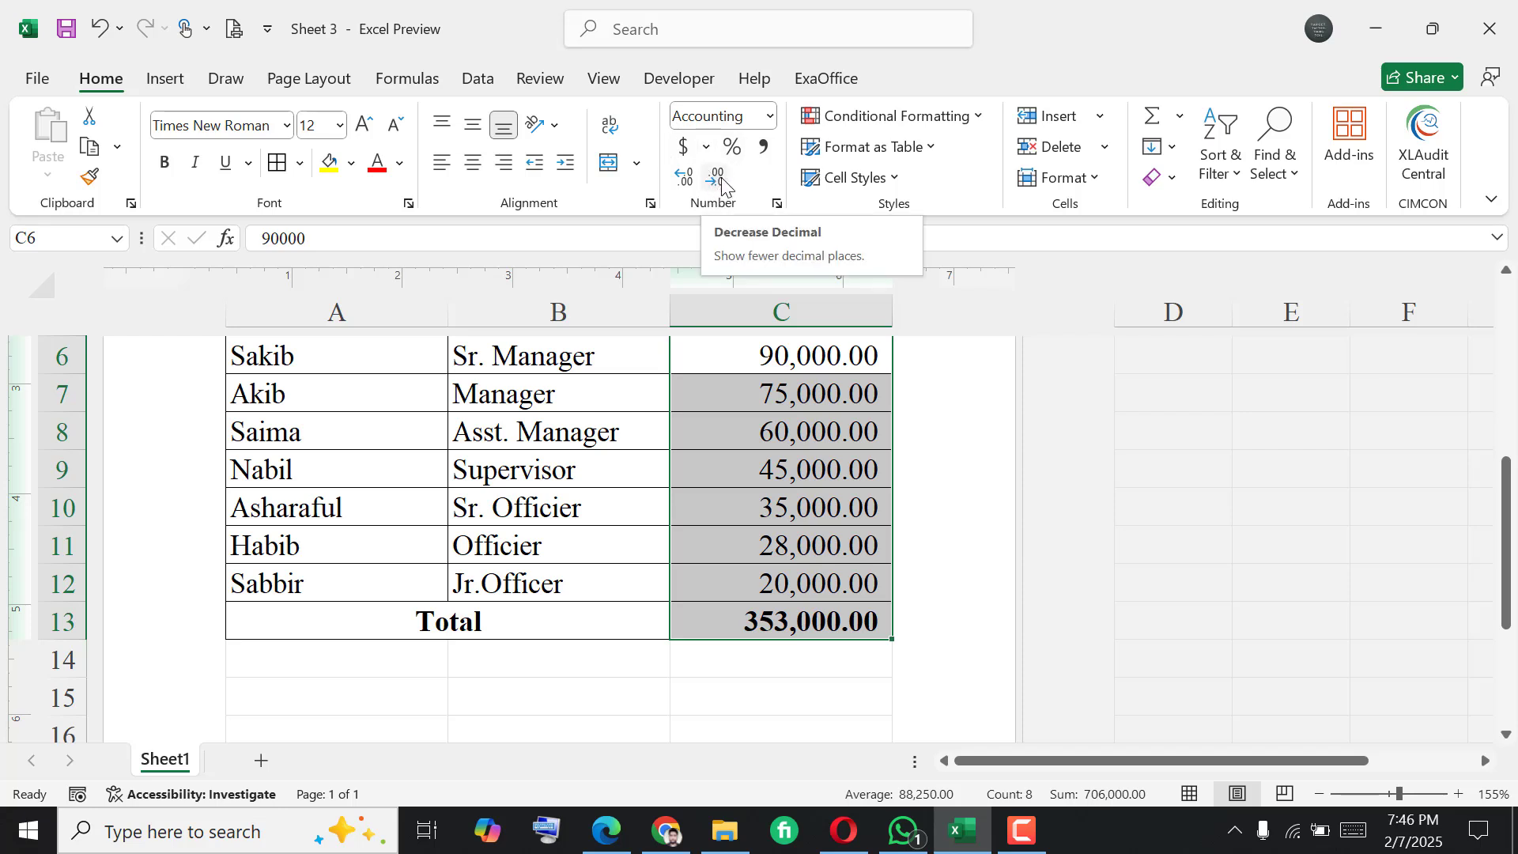
click(717, 179)
click(717, 179)
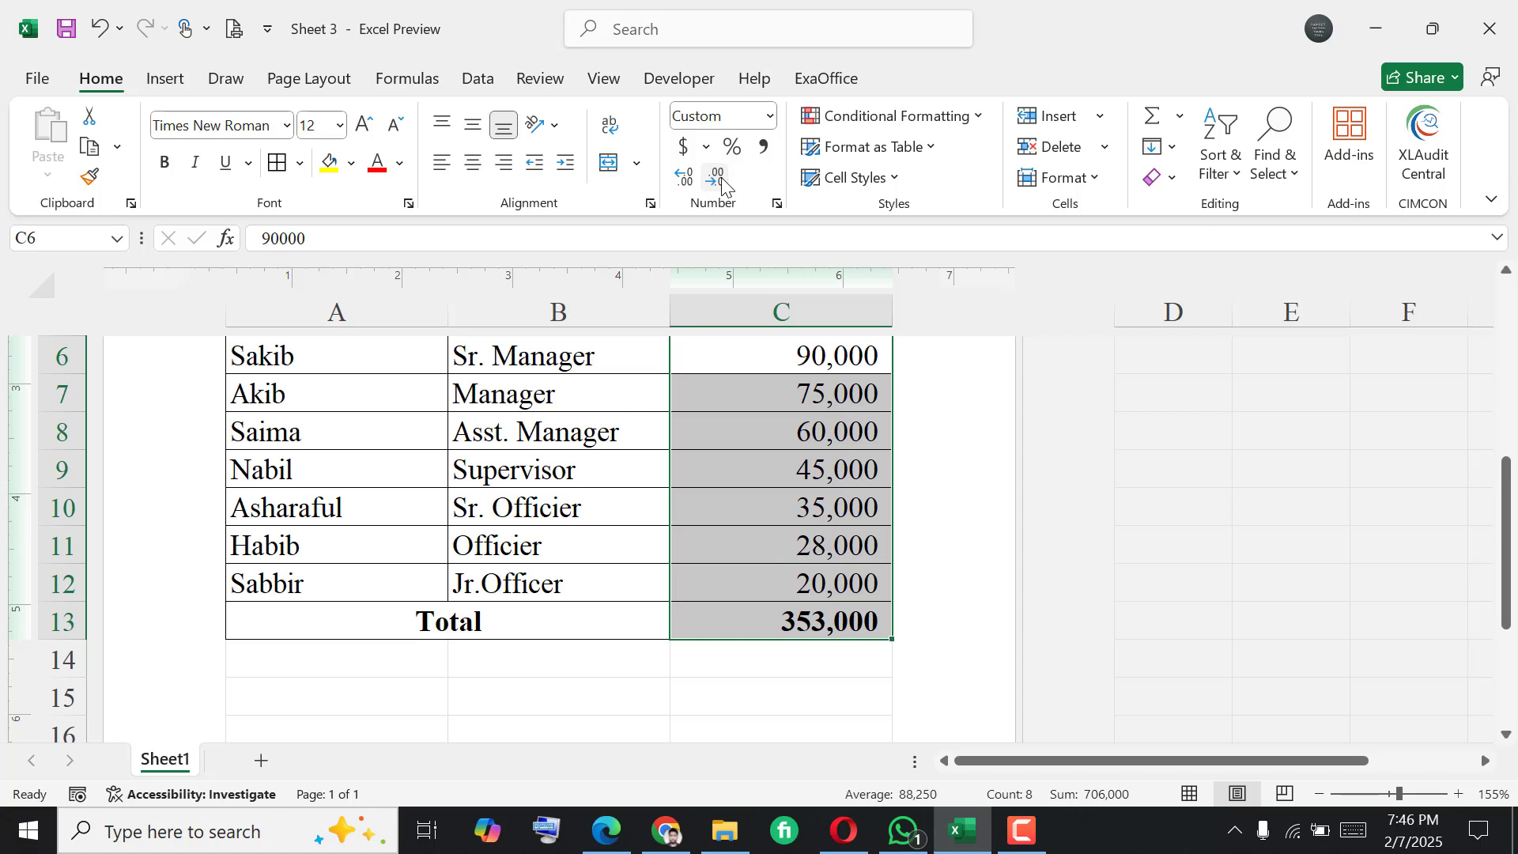
- Increase the amounts in C6:C13 to three decimal places, and try the Percent style on them
click(682, 177)
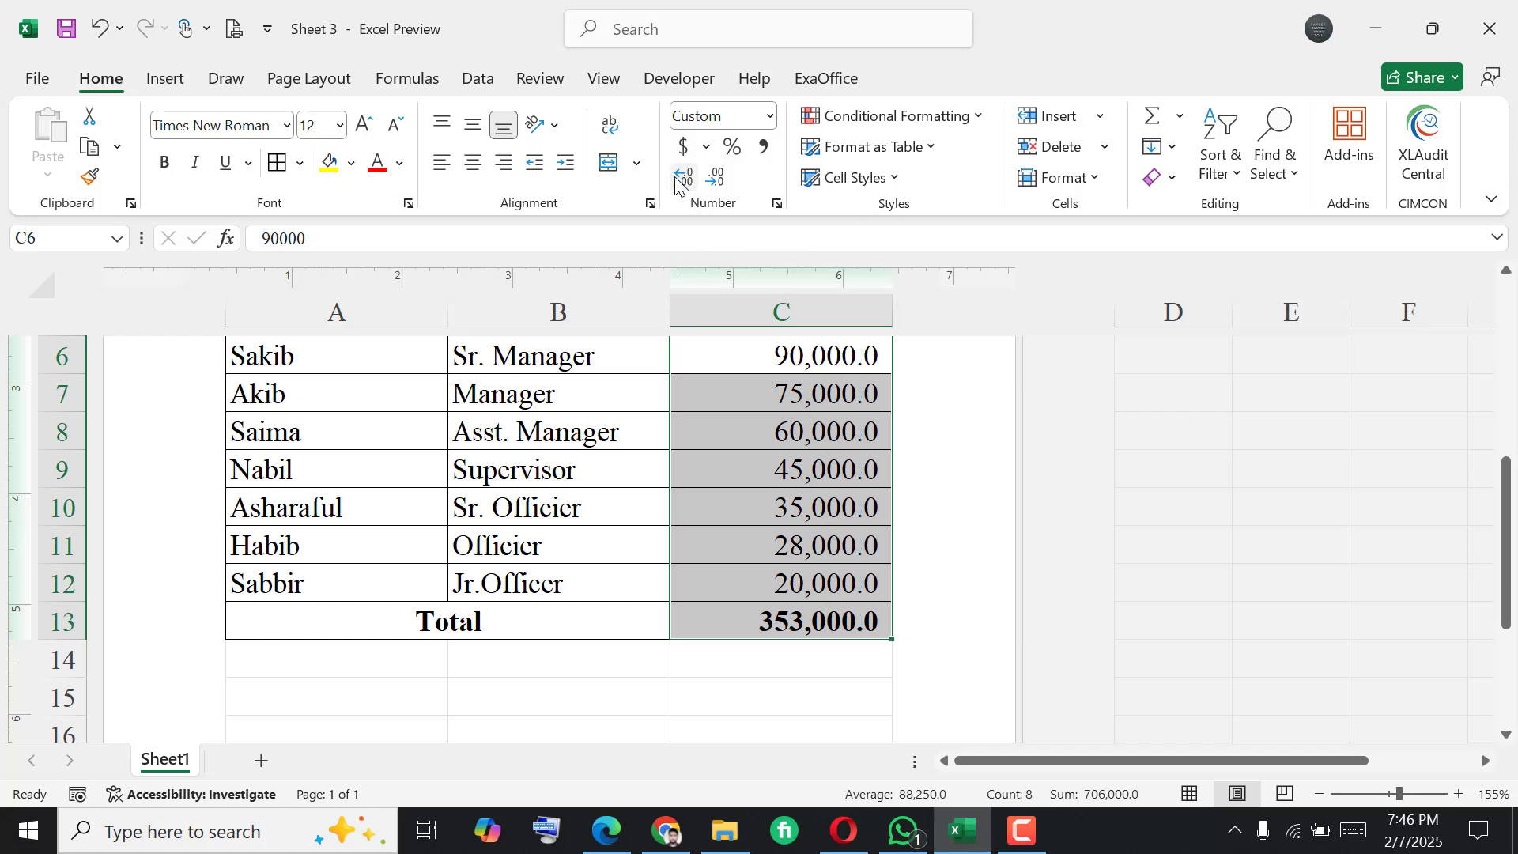
click(681, 177)
click(682, 177)
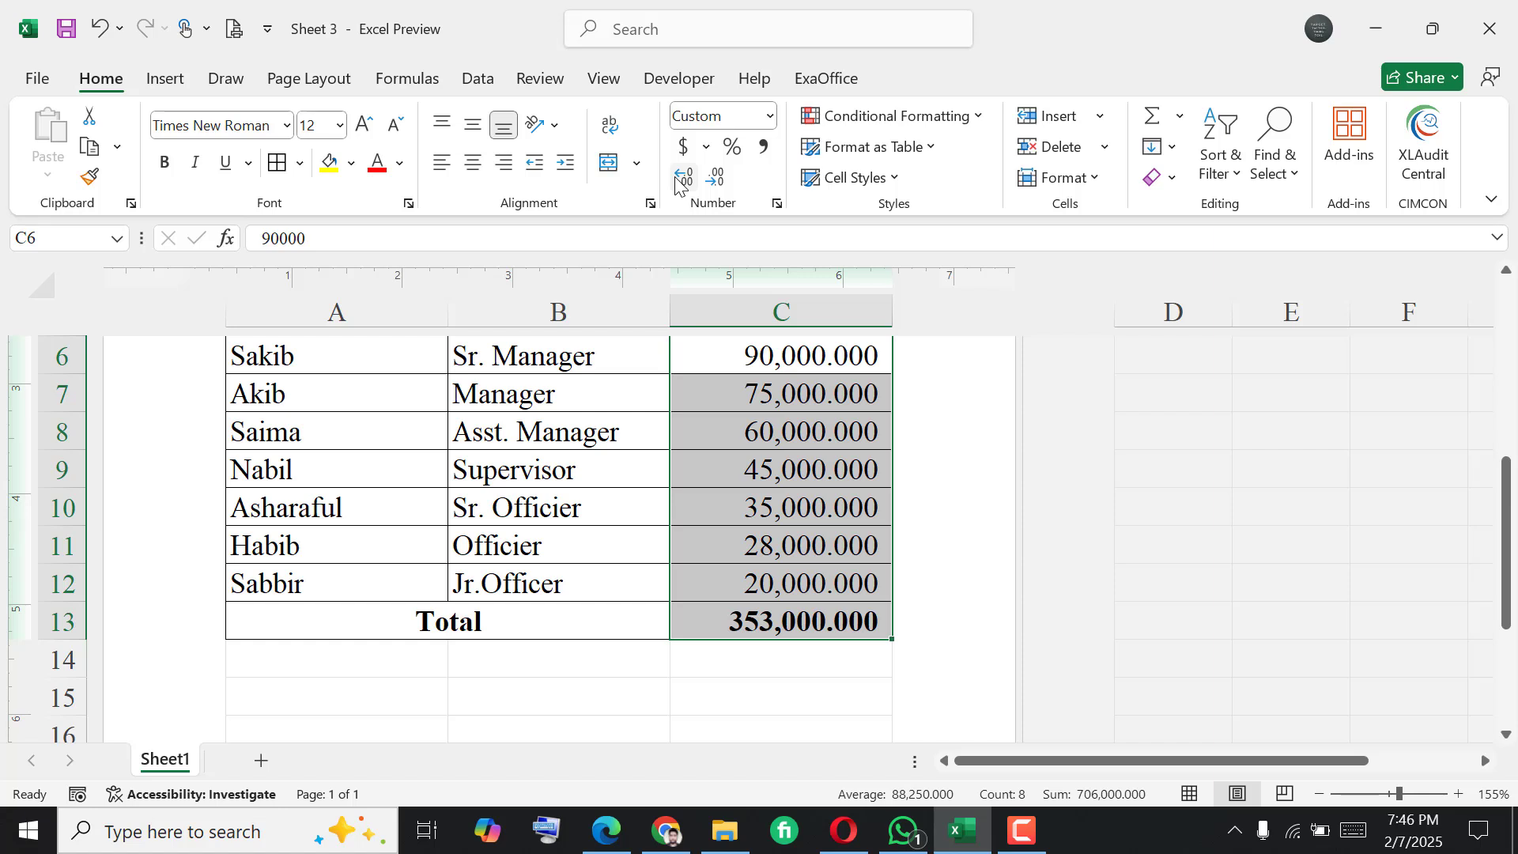
click(726, 150)
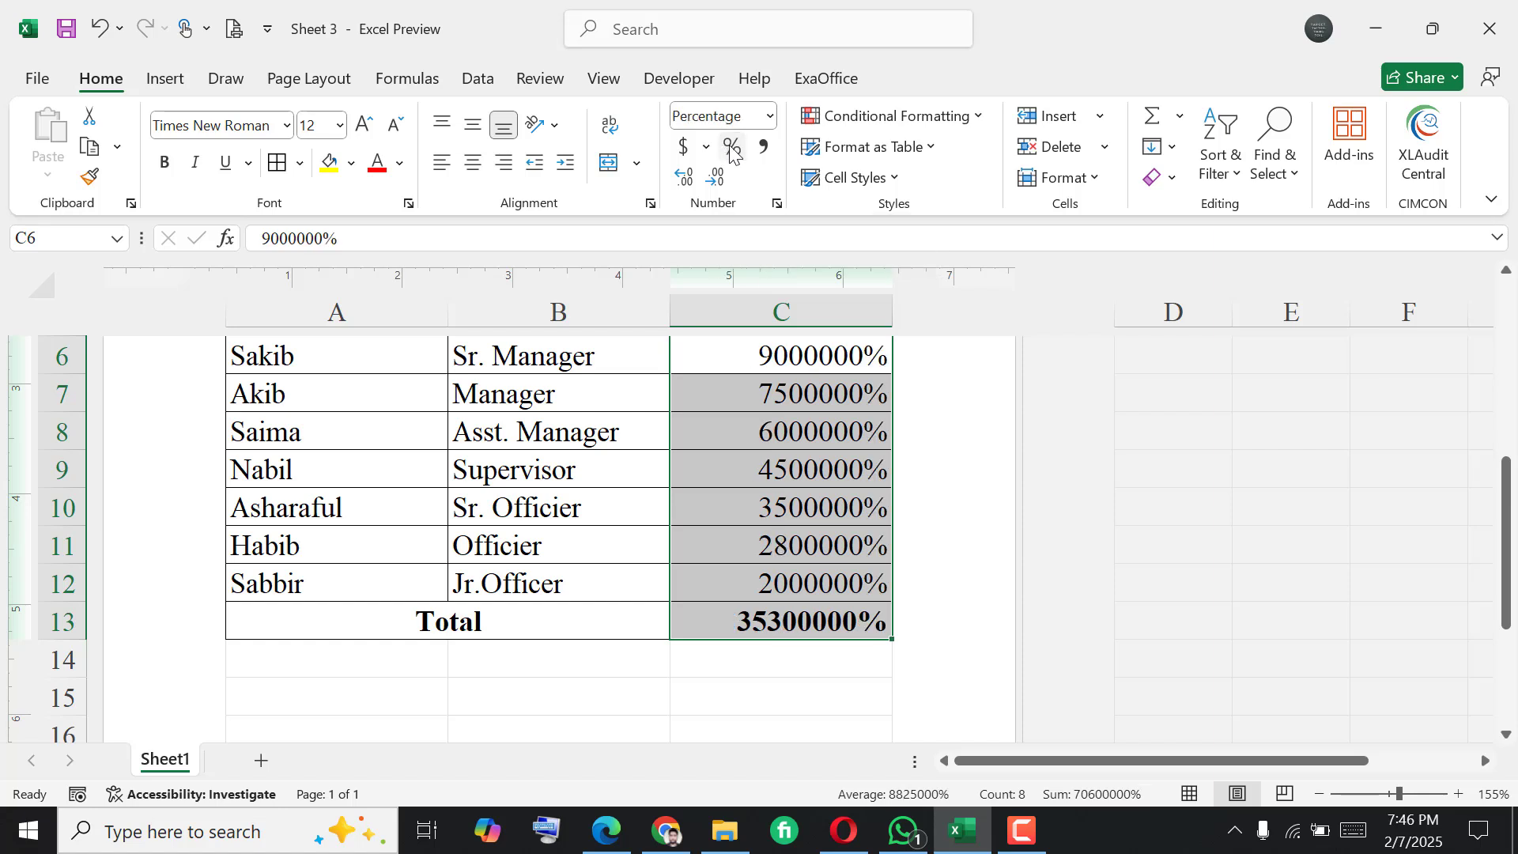
- Apply the dollar accounting format to C6:C13, and switch it to £ English (United Kingdom)
click(684, 148)
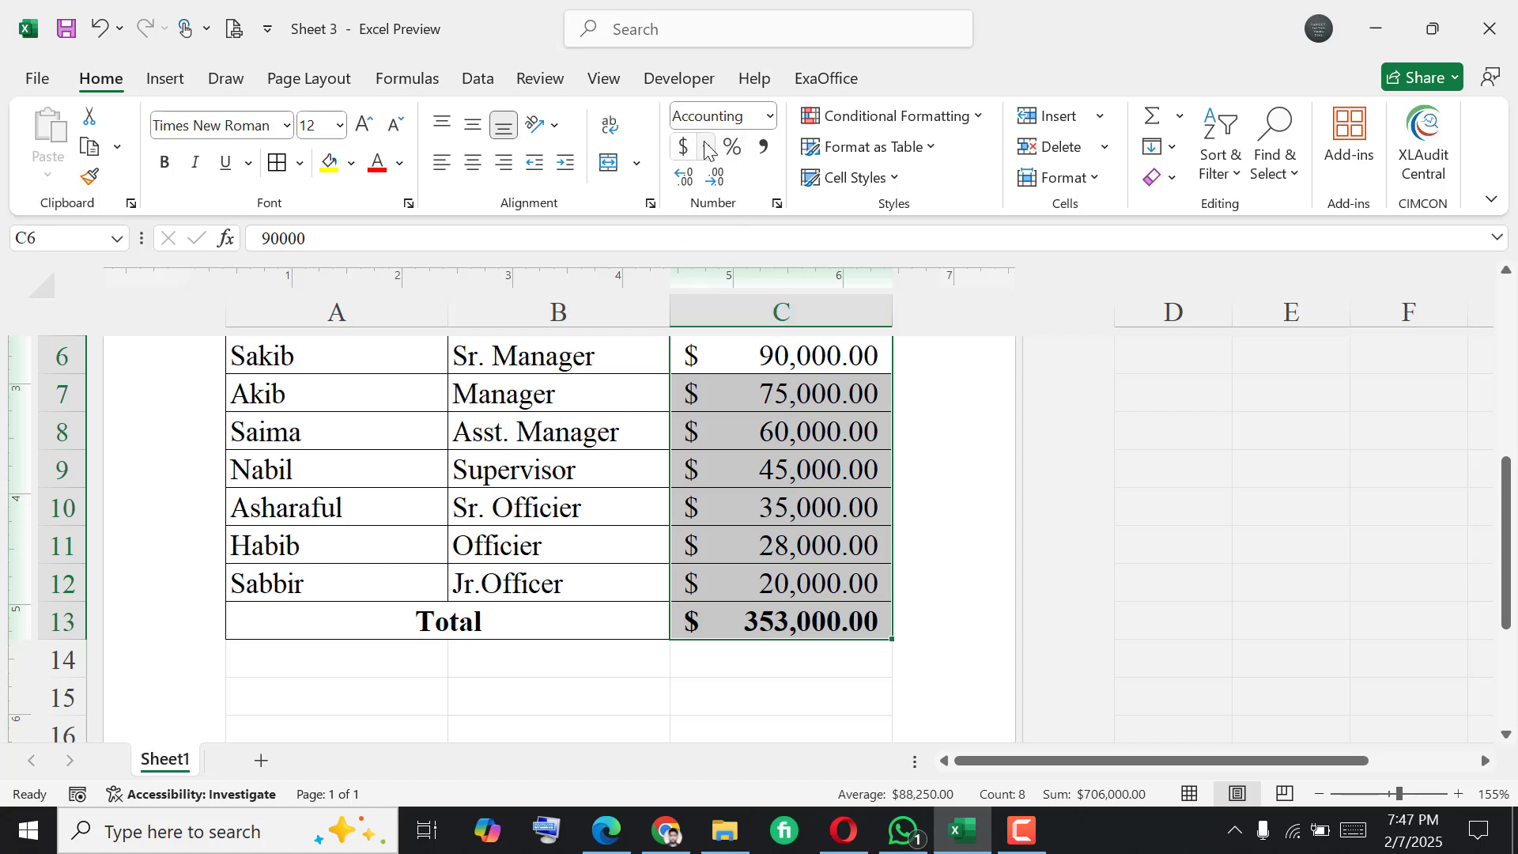
click(708, 149)
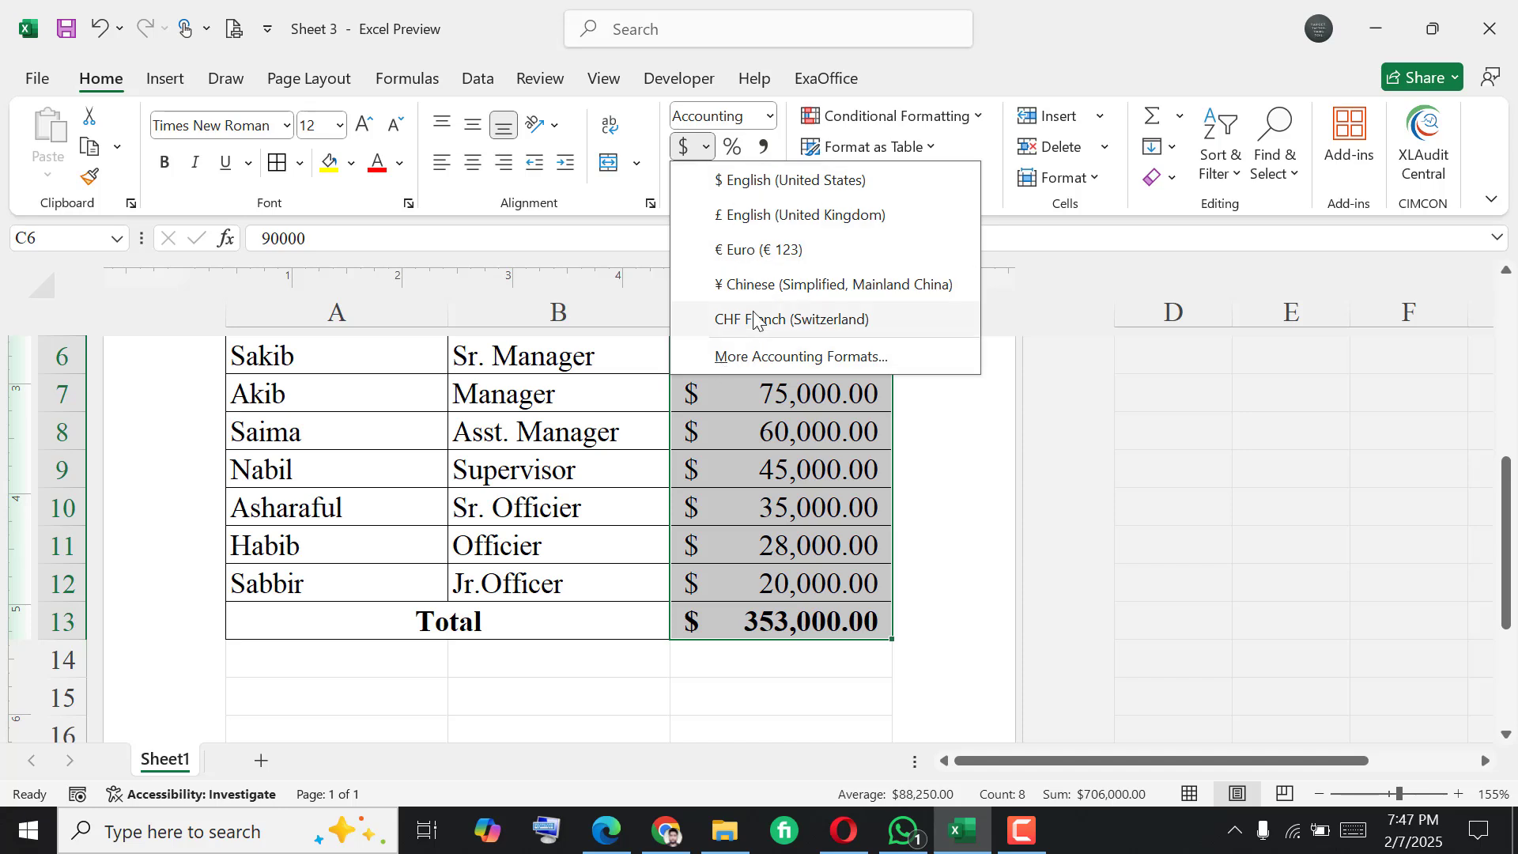
click(771, 221)
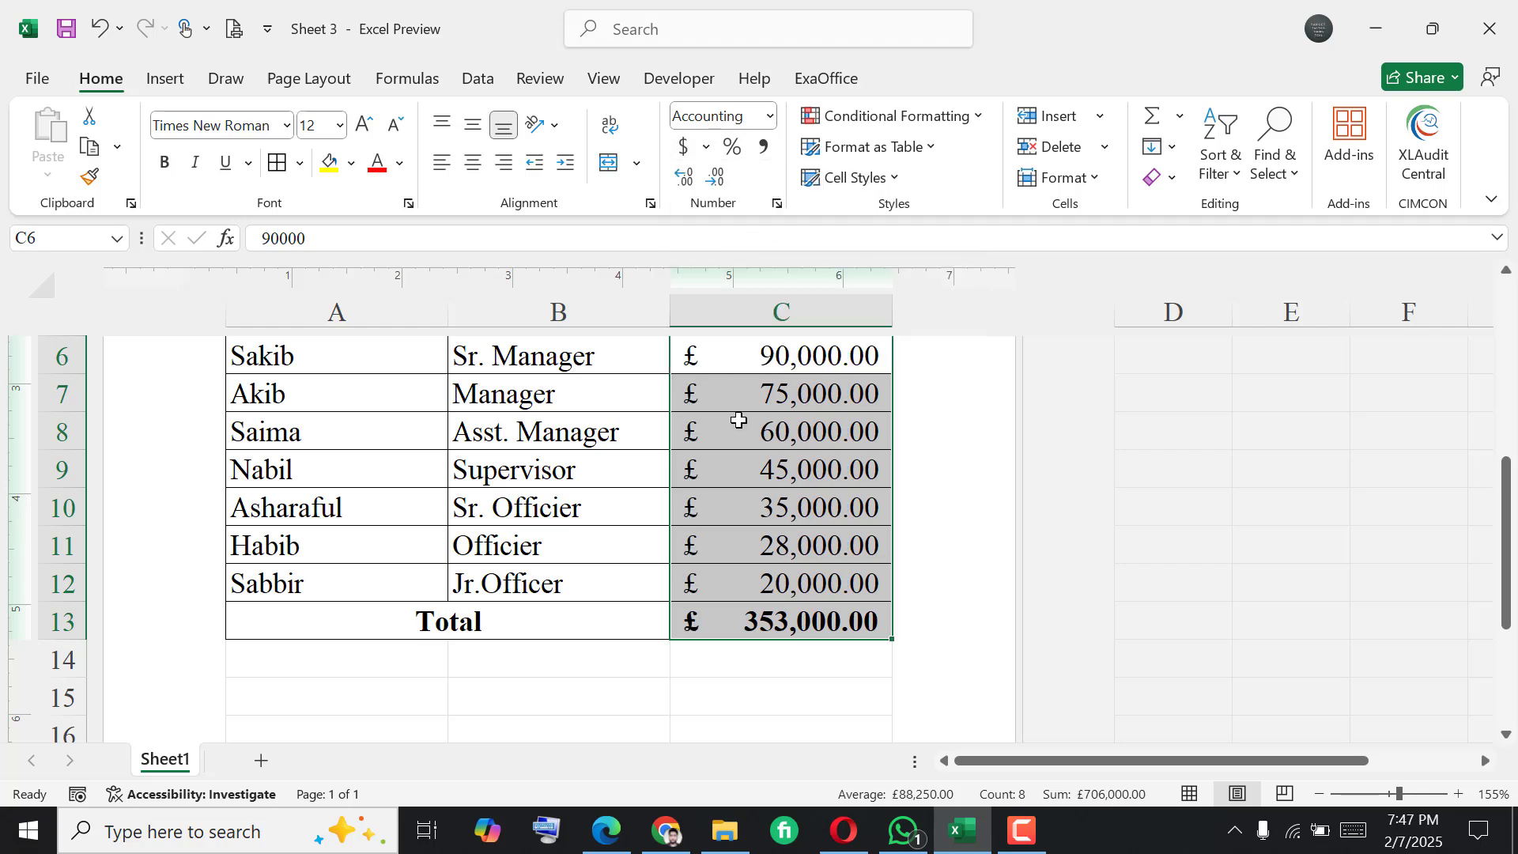
scroll(738, 421, down, 1)
scroll(738, 420, up, 2)
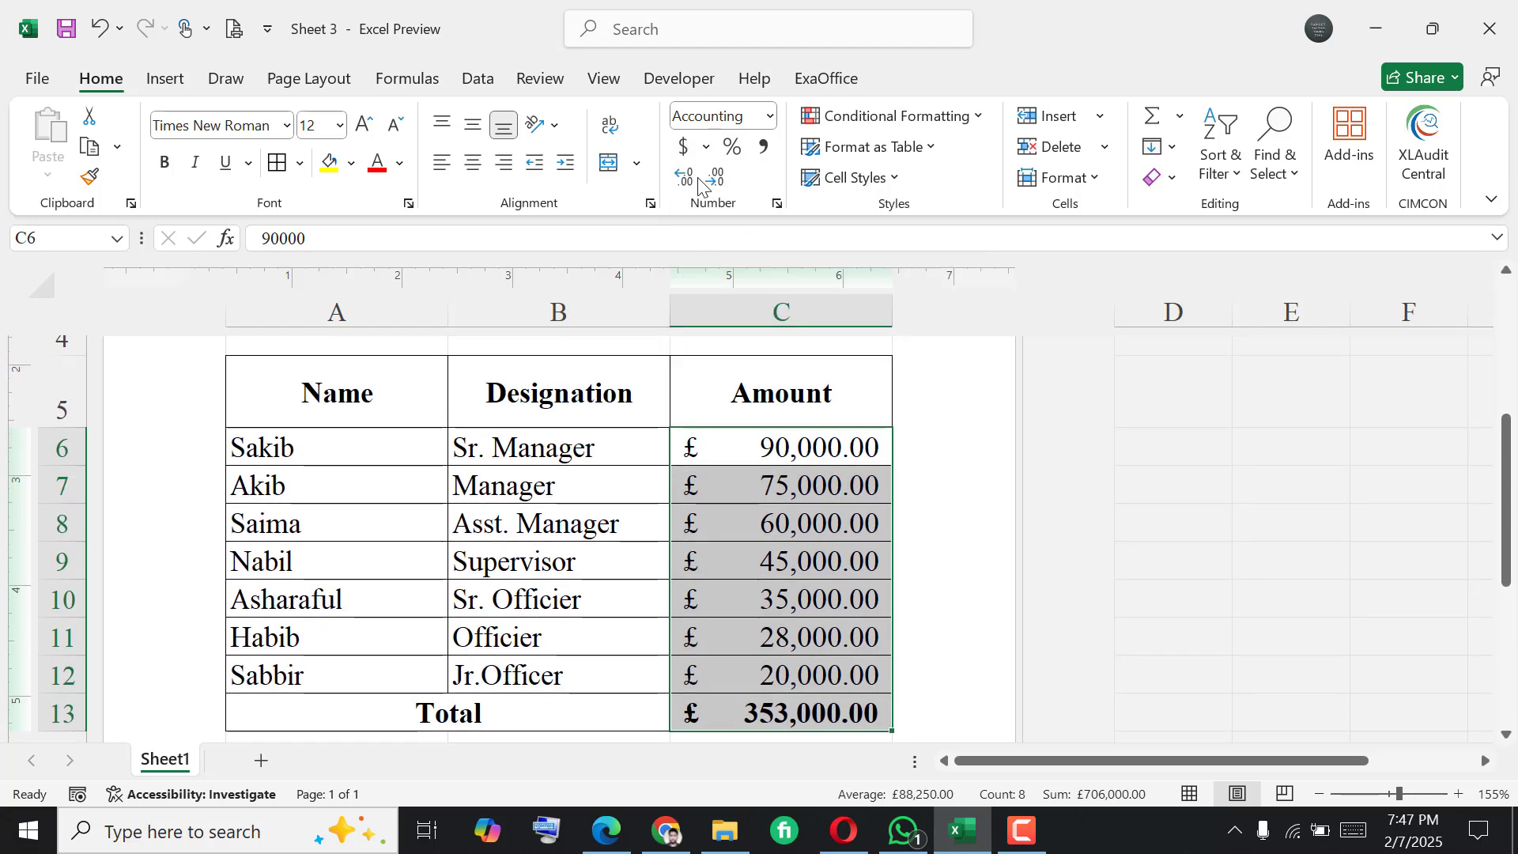
- Change the accounting format of C6:C13 to ¥ Chinese (Simplified, Mainland China)
click(706, 147)
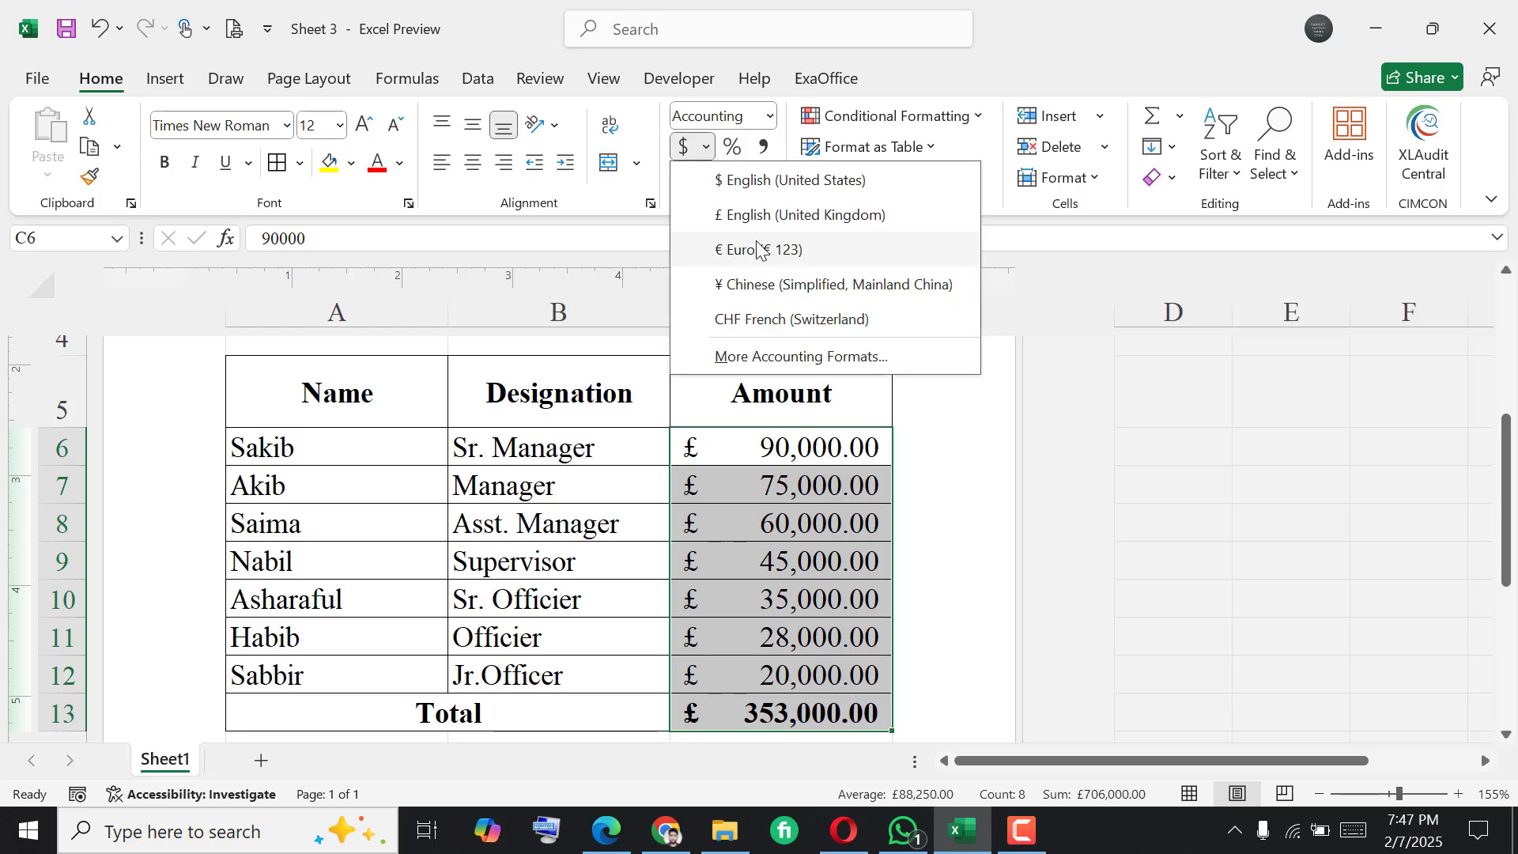
click(765, 283)
scroll(755, 510, down, 2)
scroll(758, 514, up, 1)
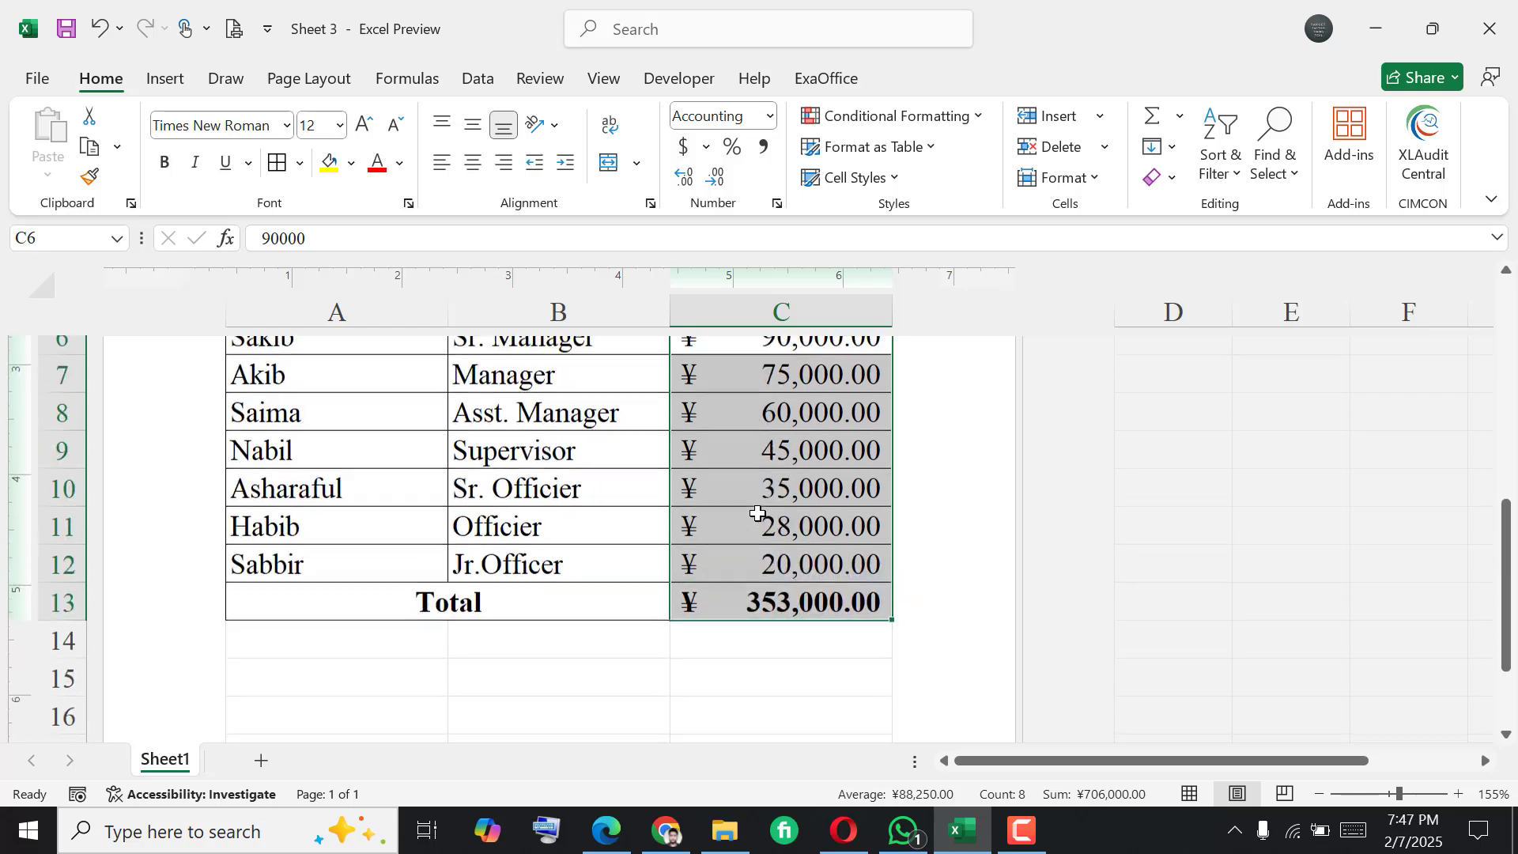
click(706, 148)
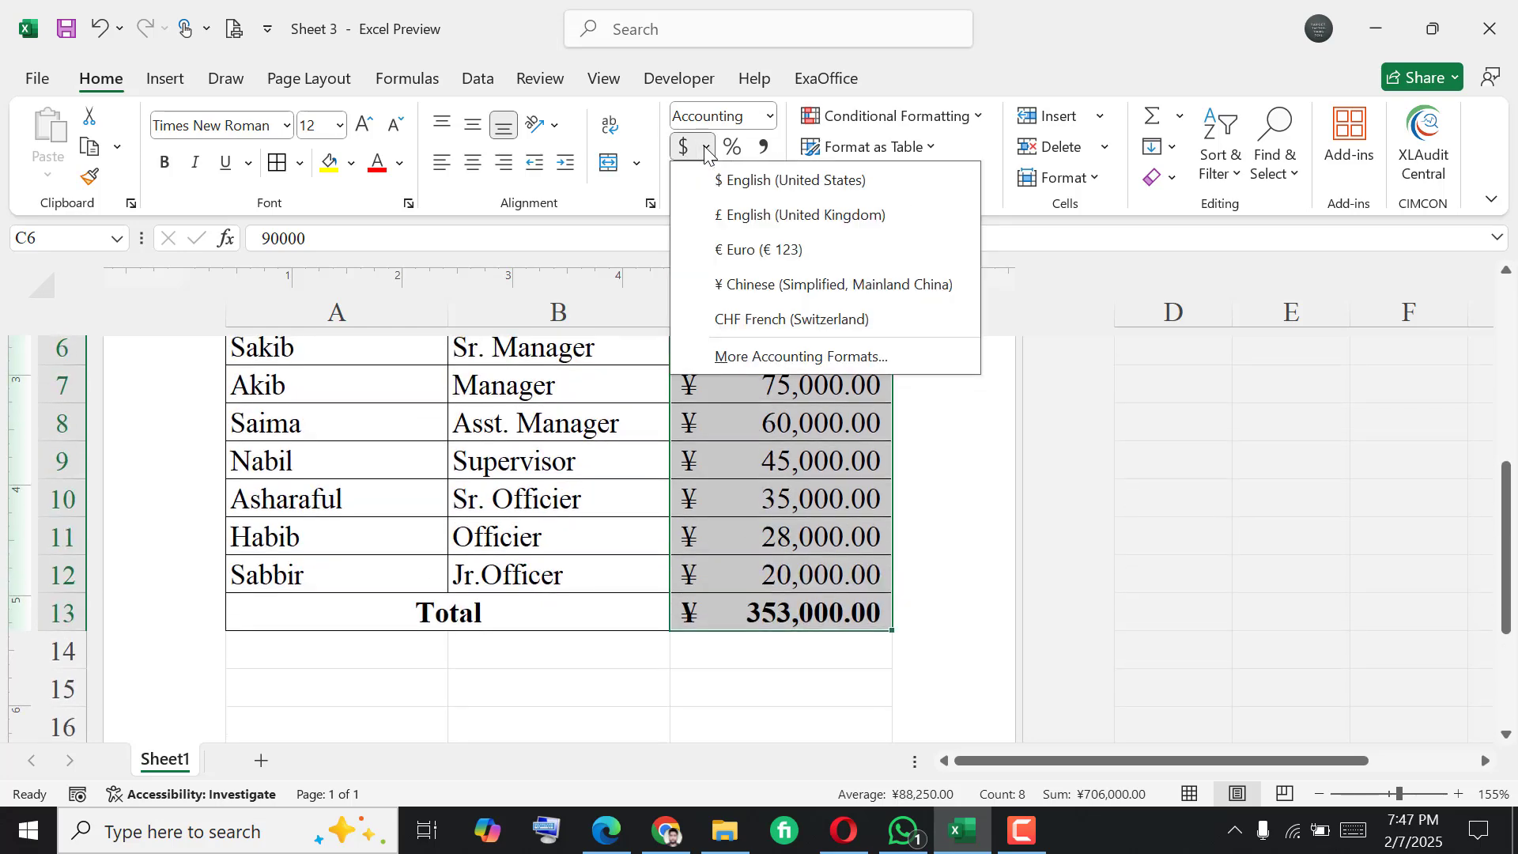
click(707, 154)
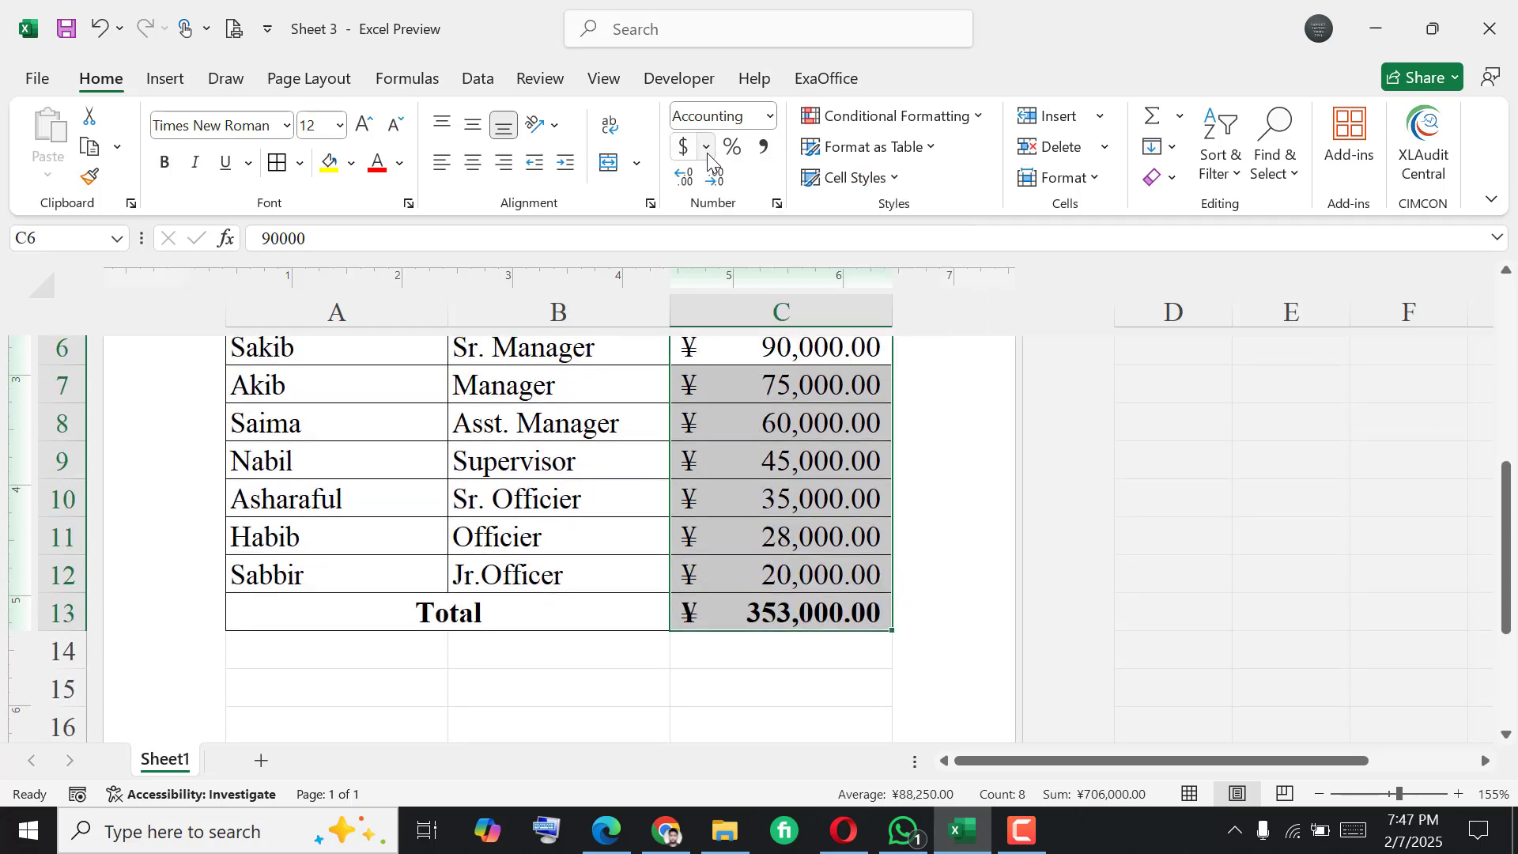
- Set the accounting format of C6:C13 to use no currency symbol (None), keeping two decimal places
click(778, 204)
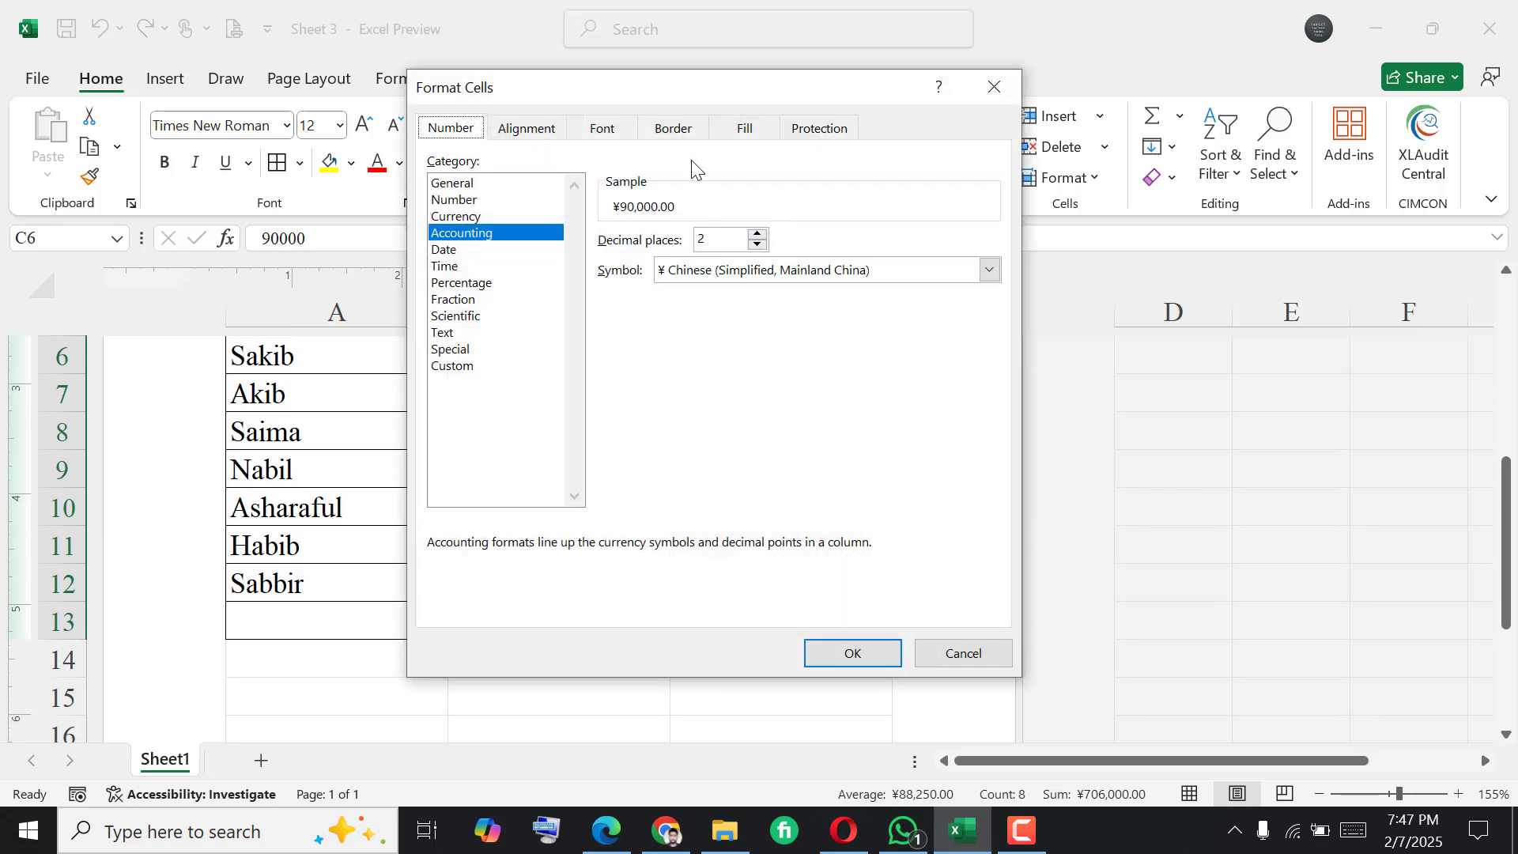
click(689, 271)
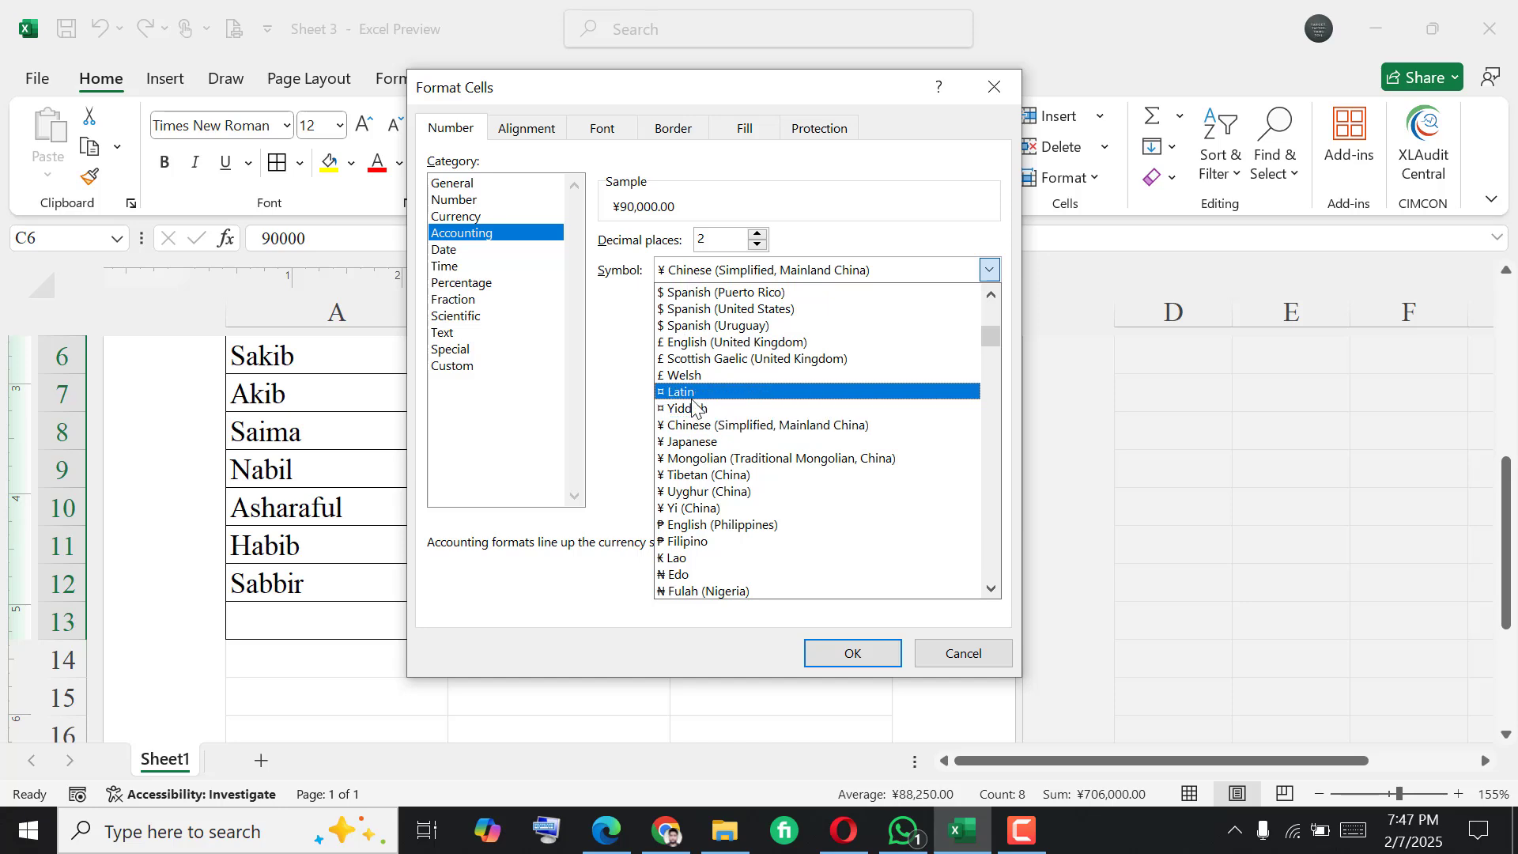
scroll(693, 400, up, 1)
drag(987, 333, 980, 243)
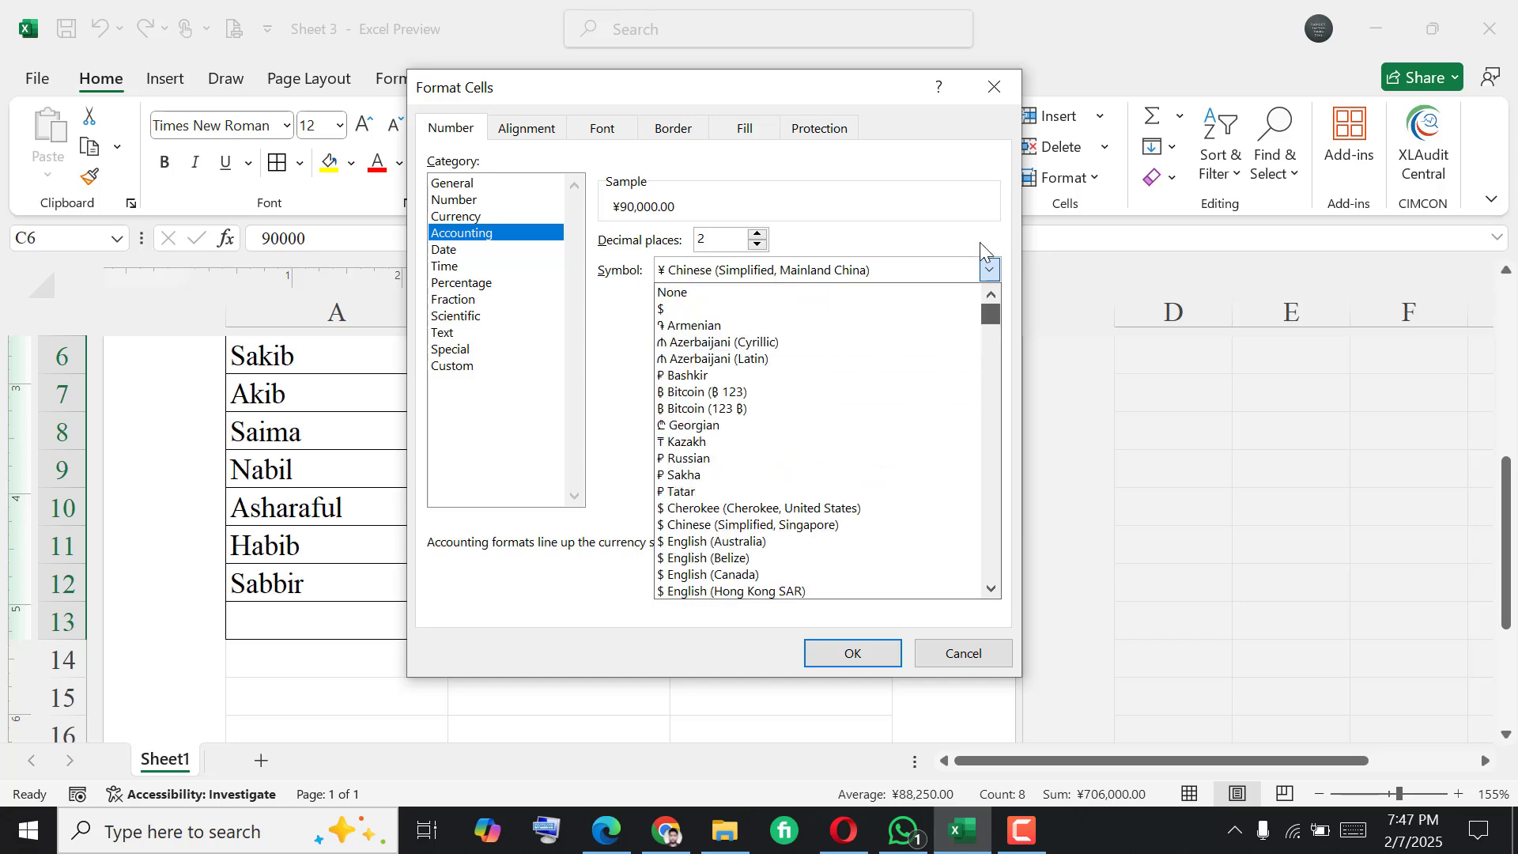
click(685, 293)
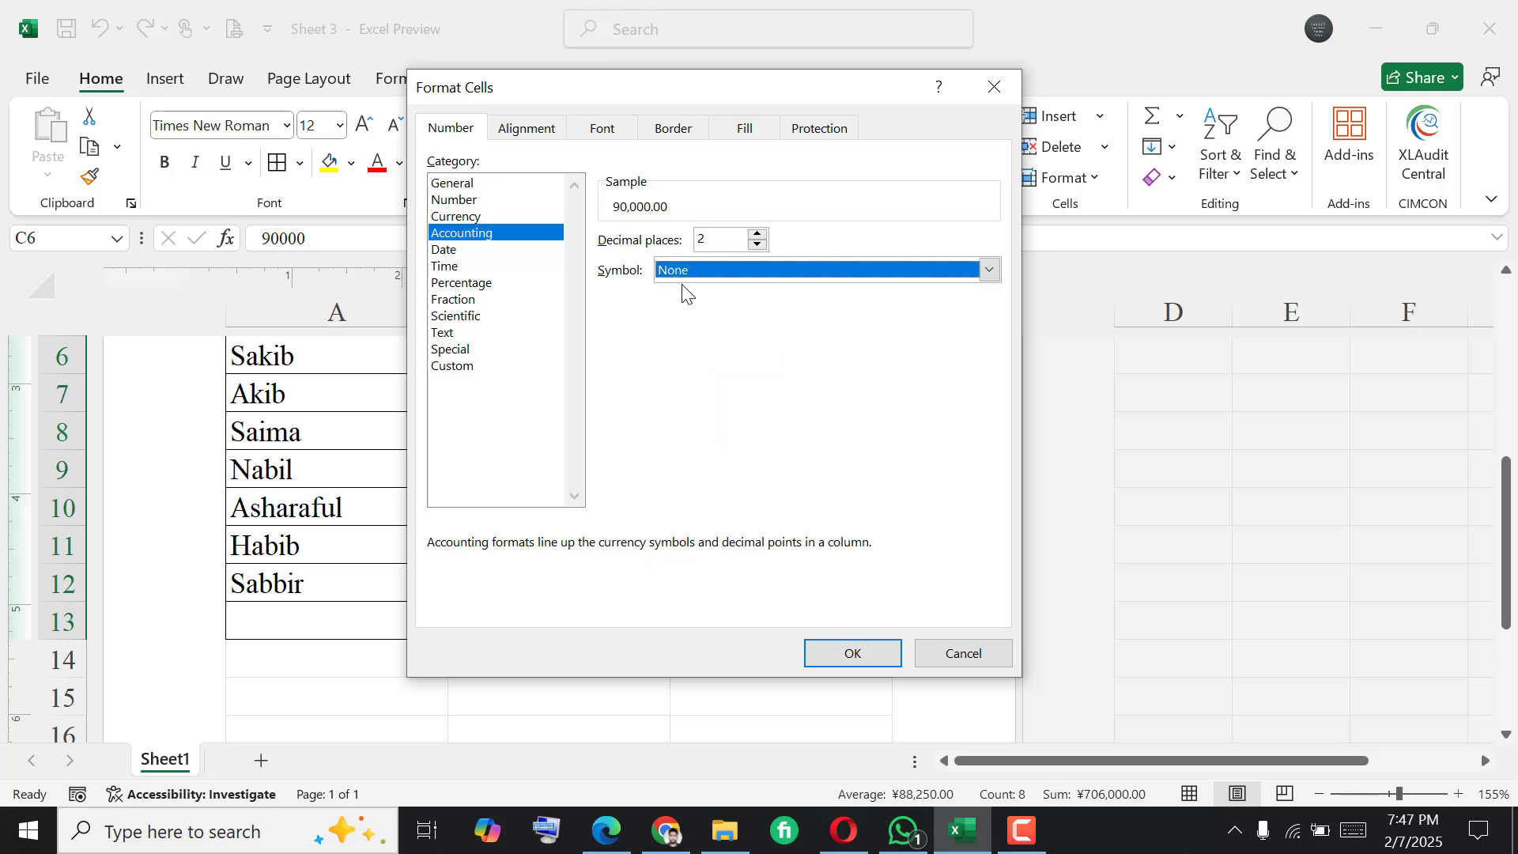
click(851, 655)
click(801, 494)
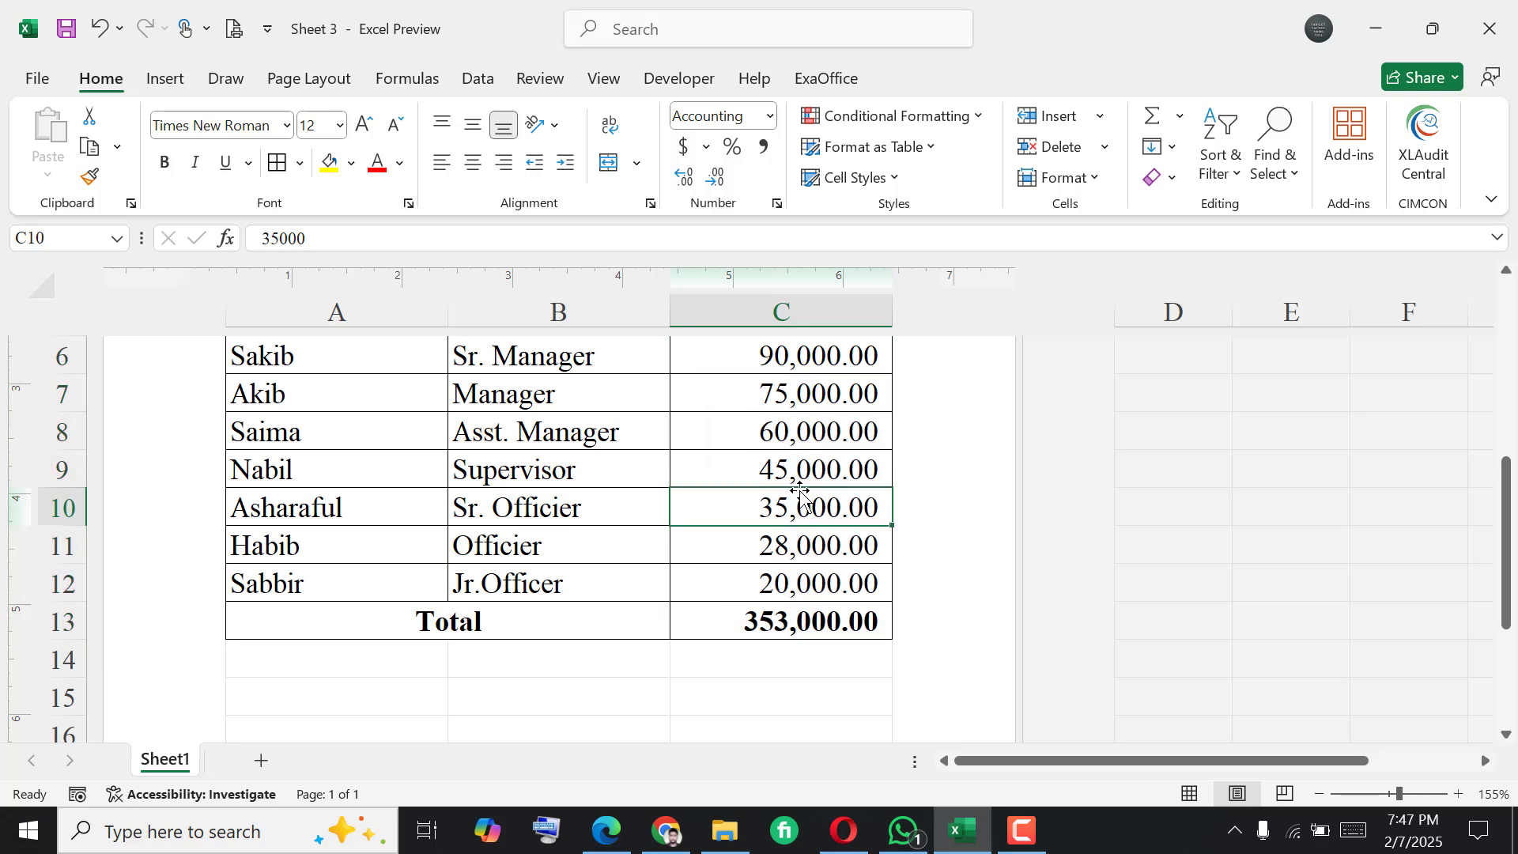
scroll(801, 490, up, 2)
click(718, 437)
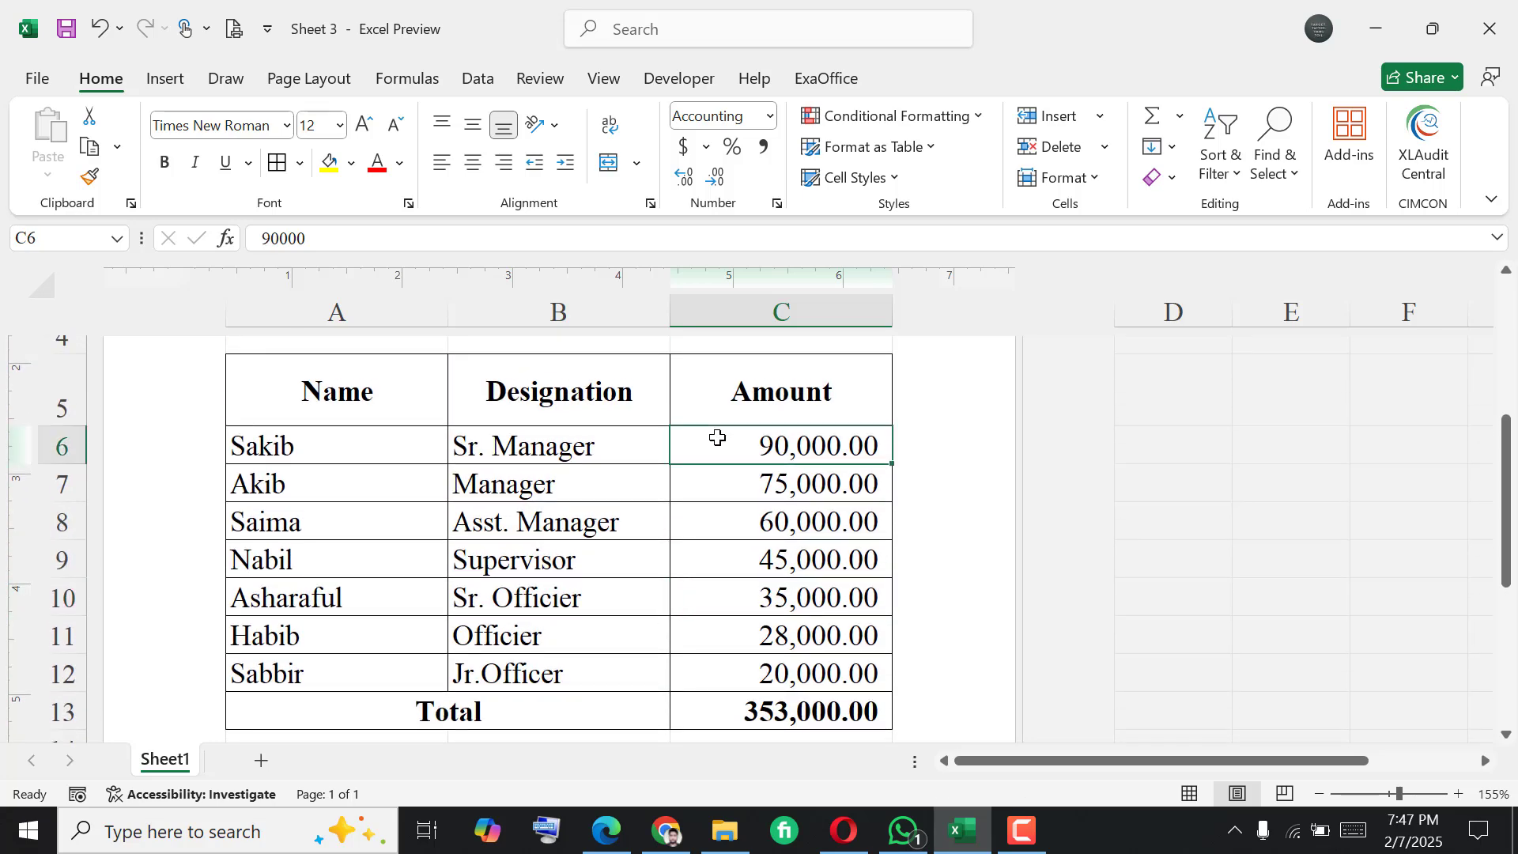
drag(717, 437, 752, 671)
click(752, 671)
scroll(751, 668, down, 1)
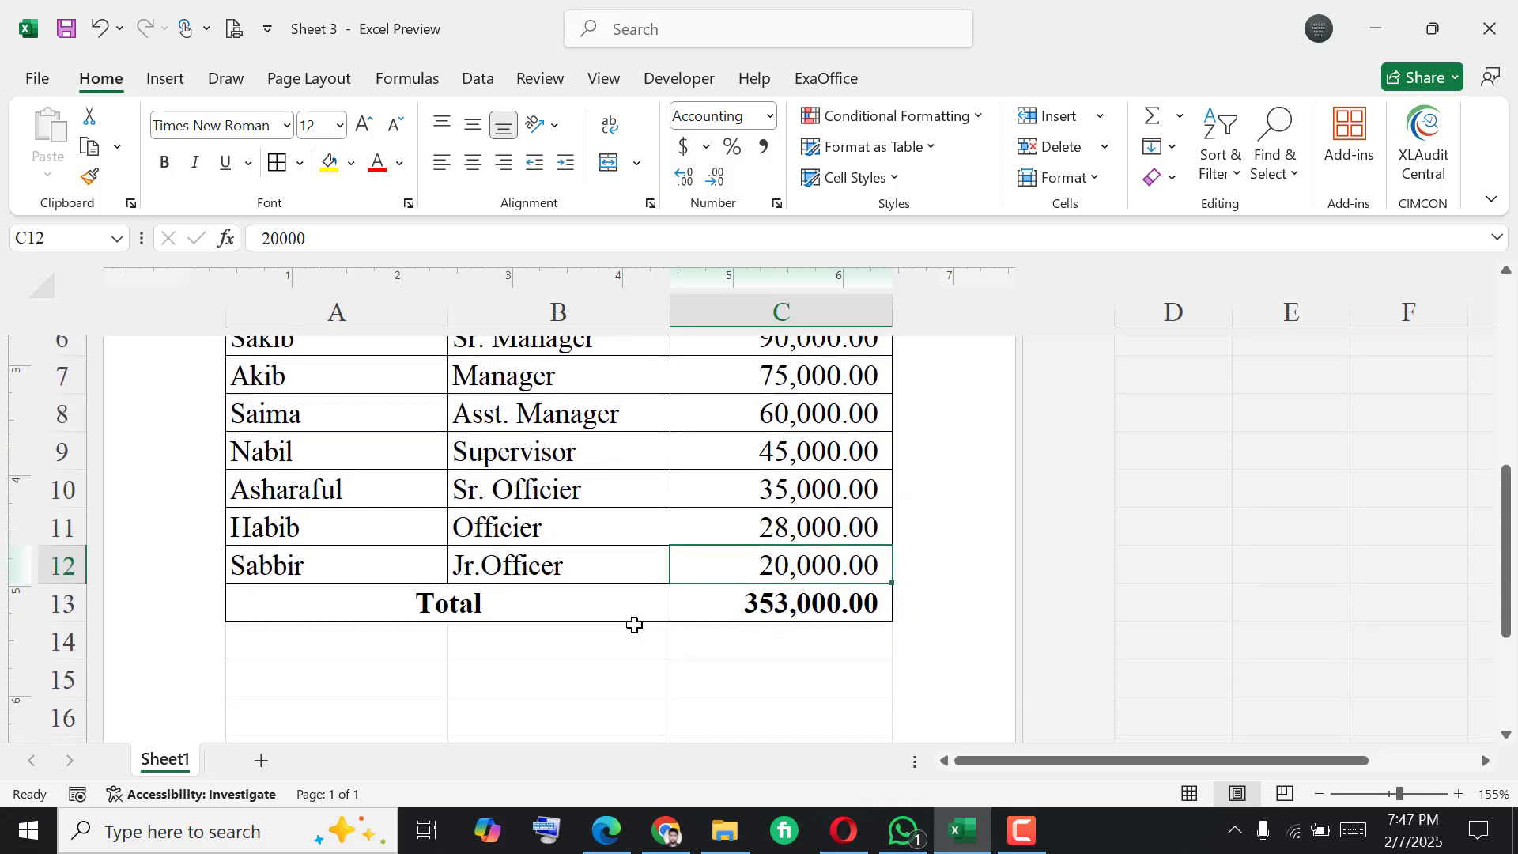
scroll(635, 625, up, 1)
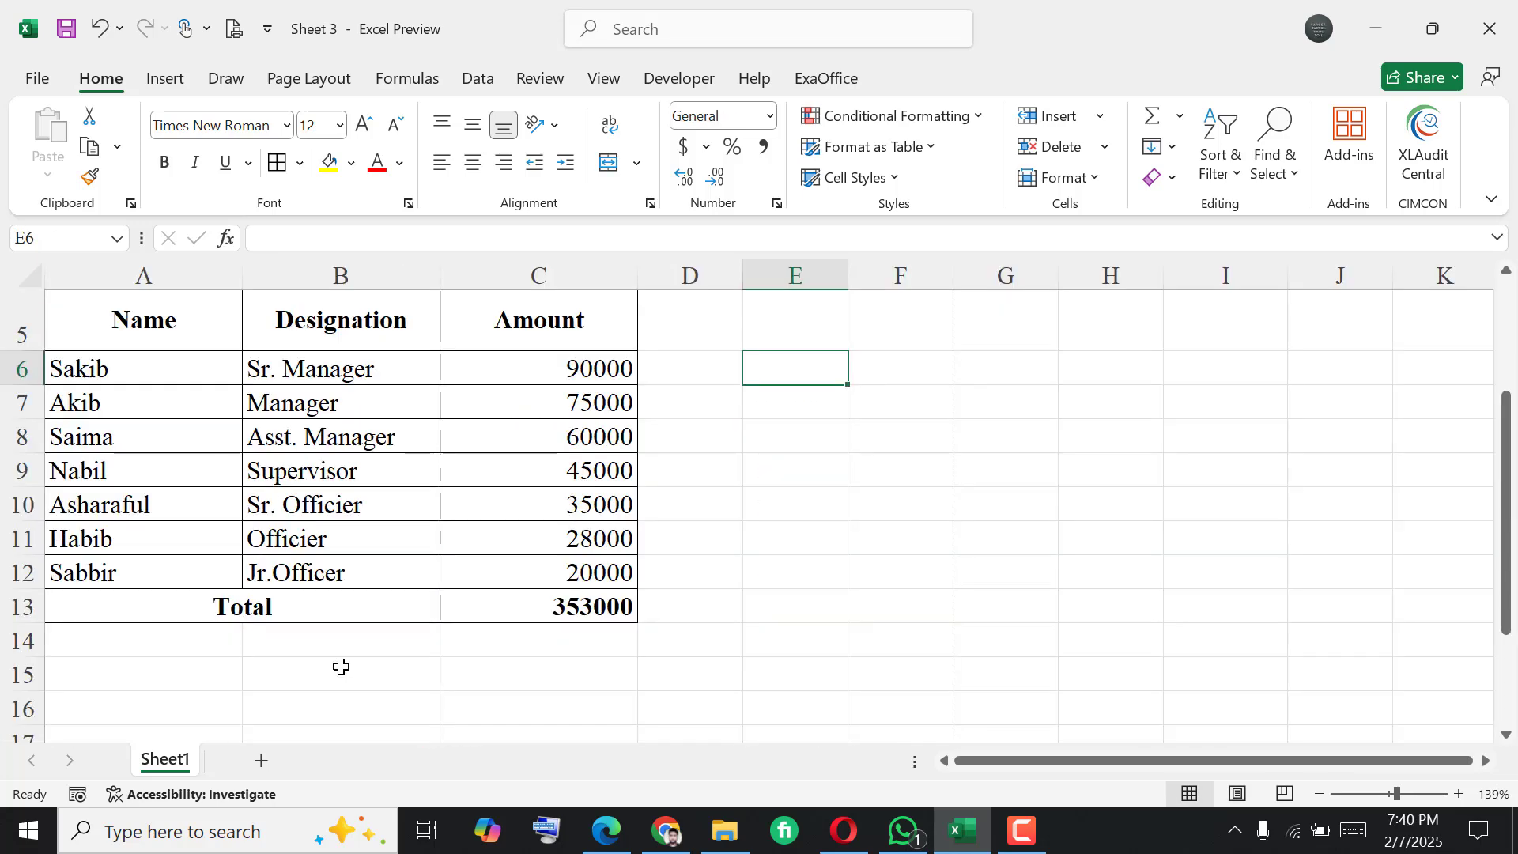
- Review the salary sheet from the company title and date down to the Total row
click(341, 667)
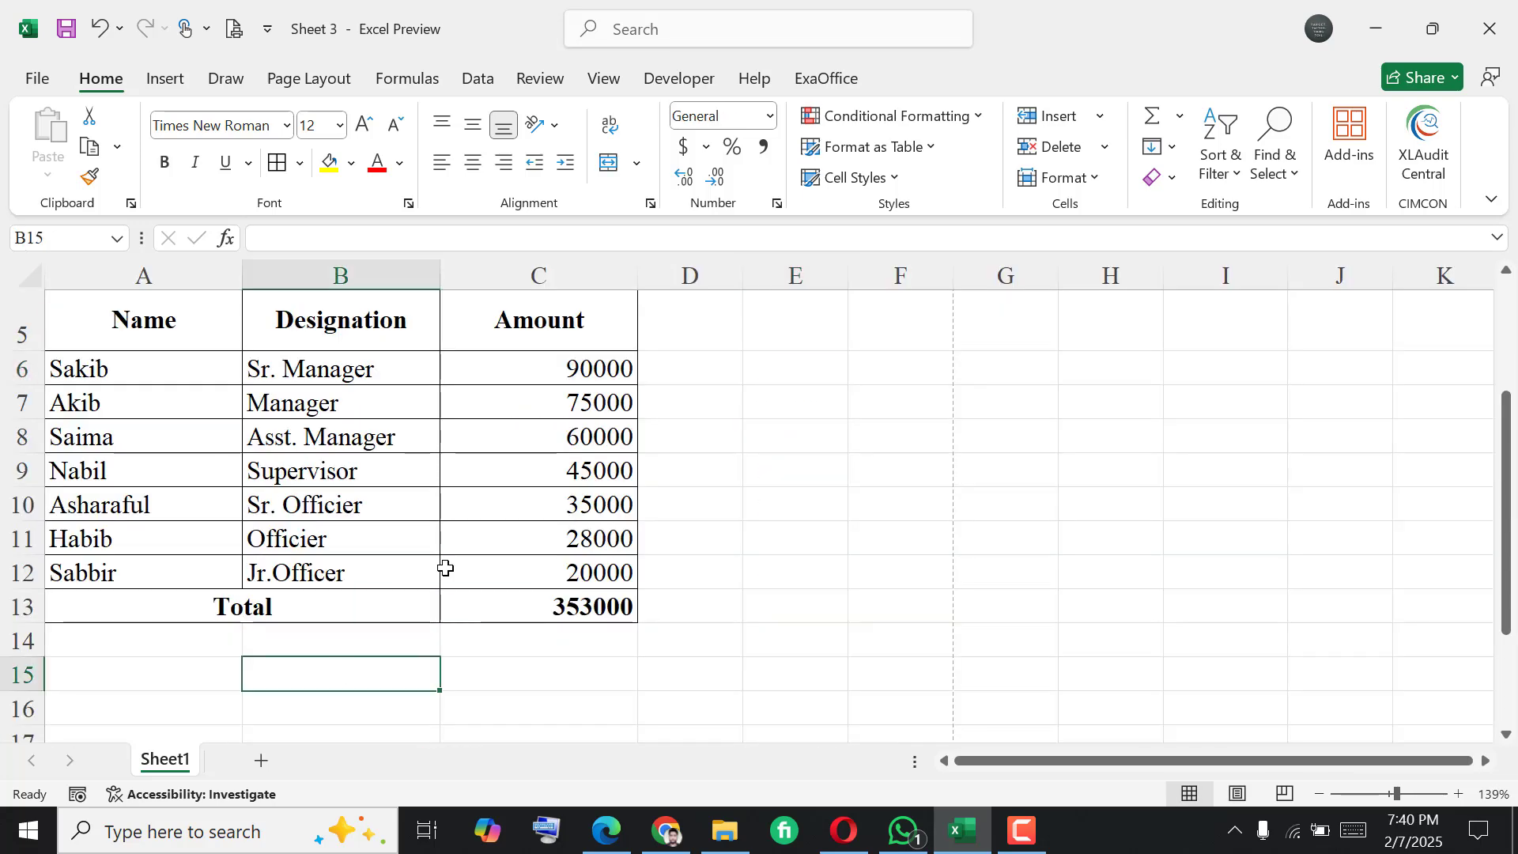
scroll(445, 568, up, 2)
scroll(444, 567, down, 3)
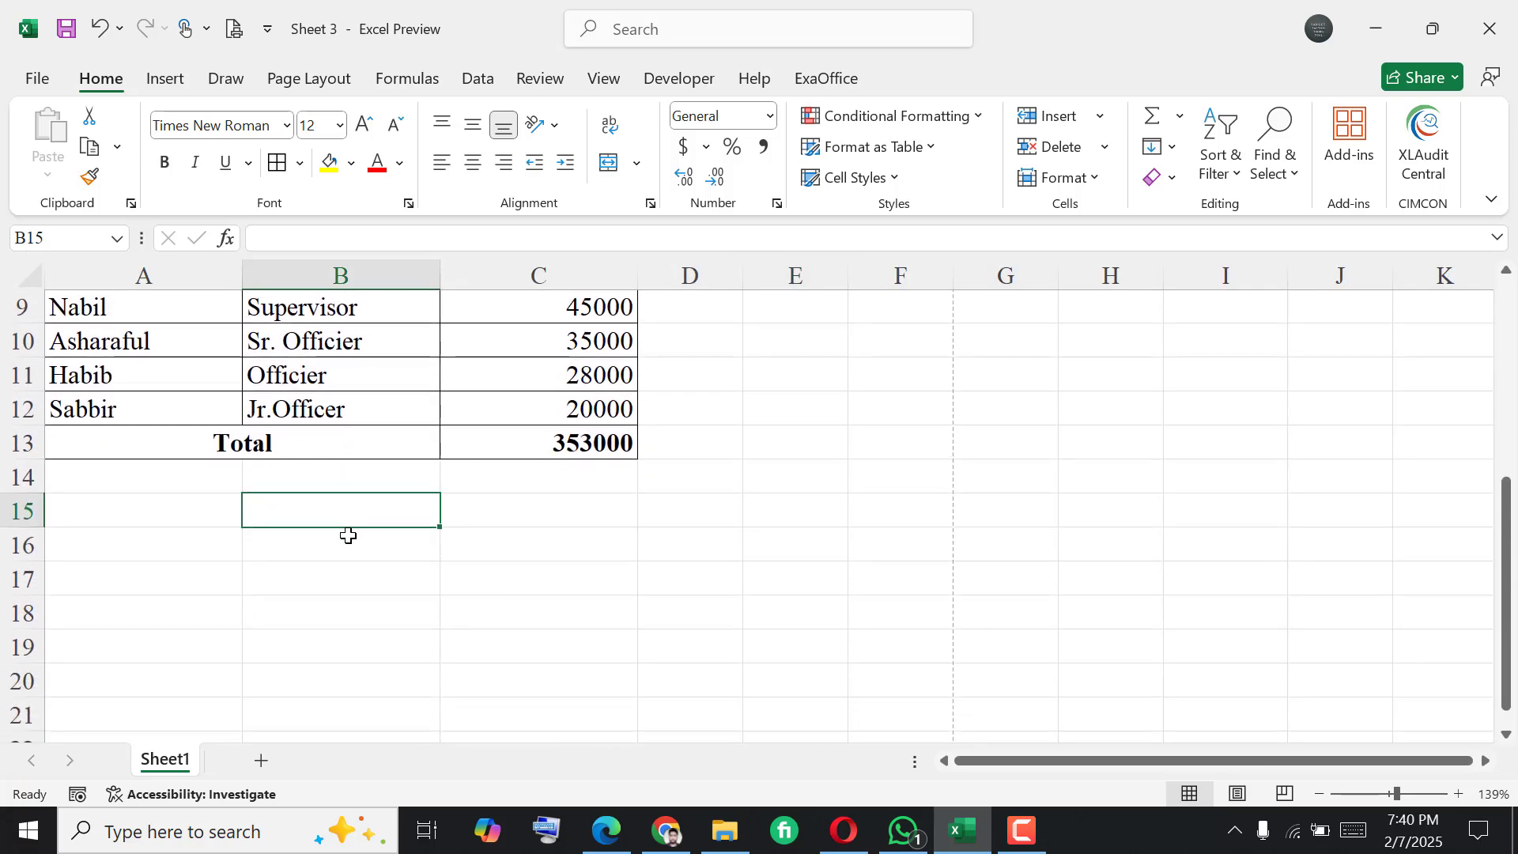
click(308, 538)
scroll(309, 541, up, 3)
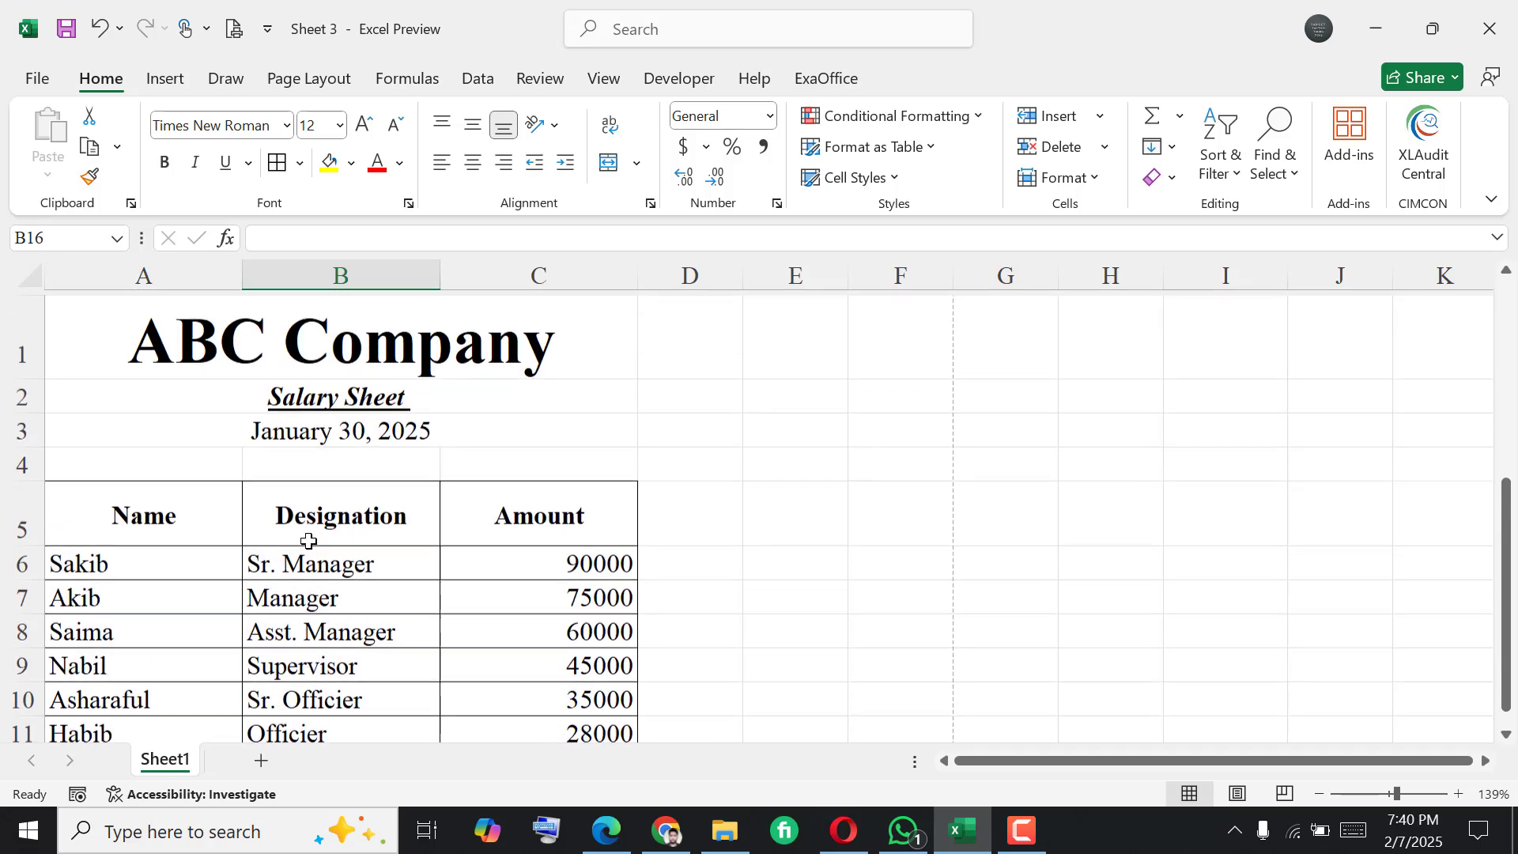
scroll(309, 541, up, 1)
click(230, 307)
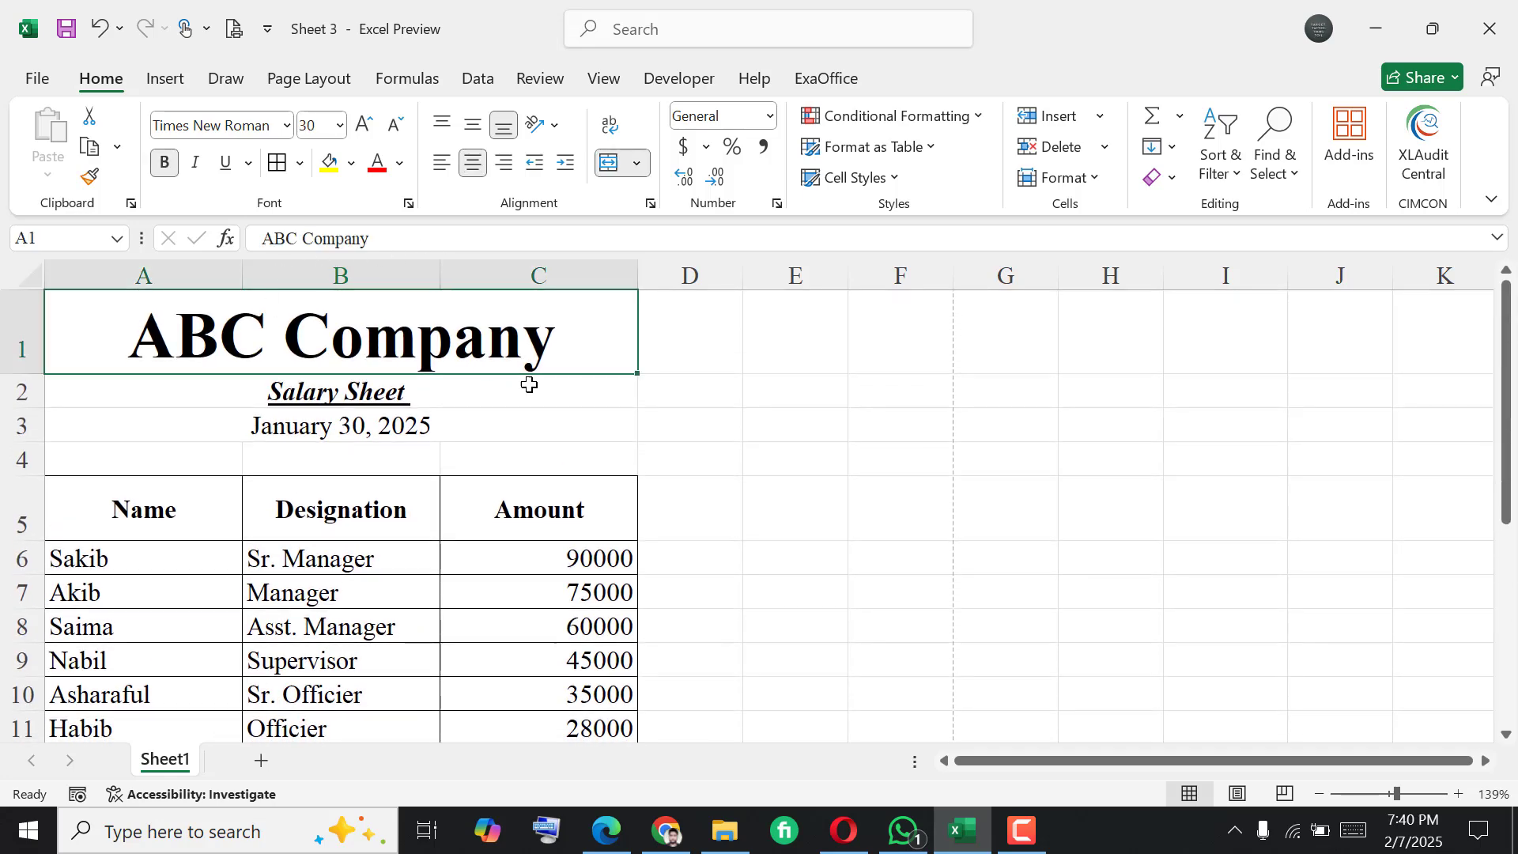
click(504, 420)
scroll(549, 430, down, 1)
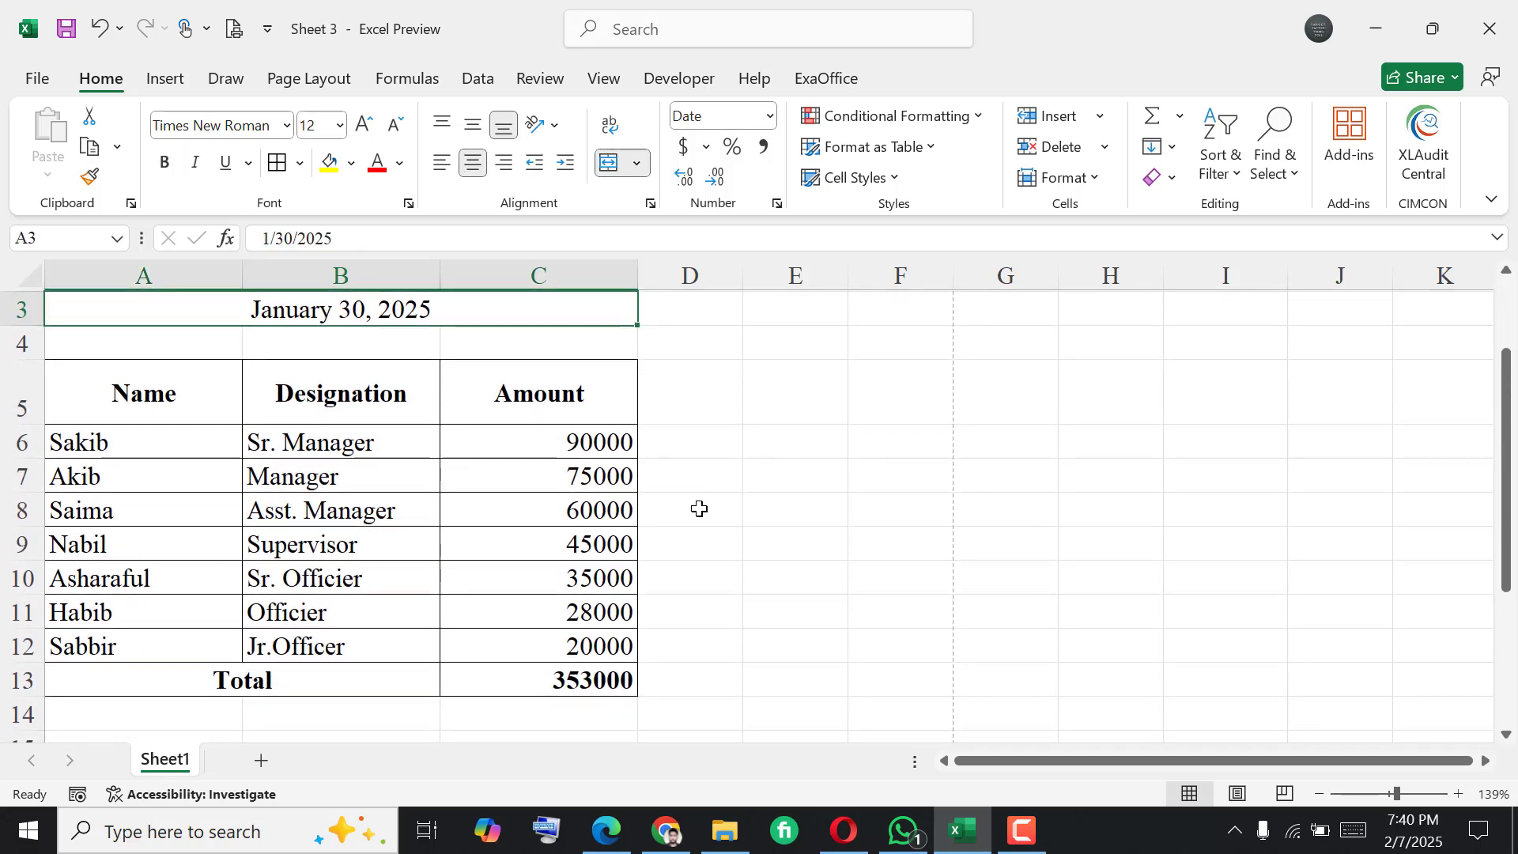
scroll(699, 508, down, 1)
scroll(699, 509, down, 1)
click(465, 578)
scroll(467, 580, up, 2)
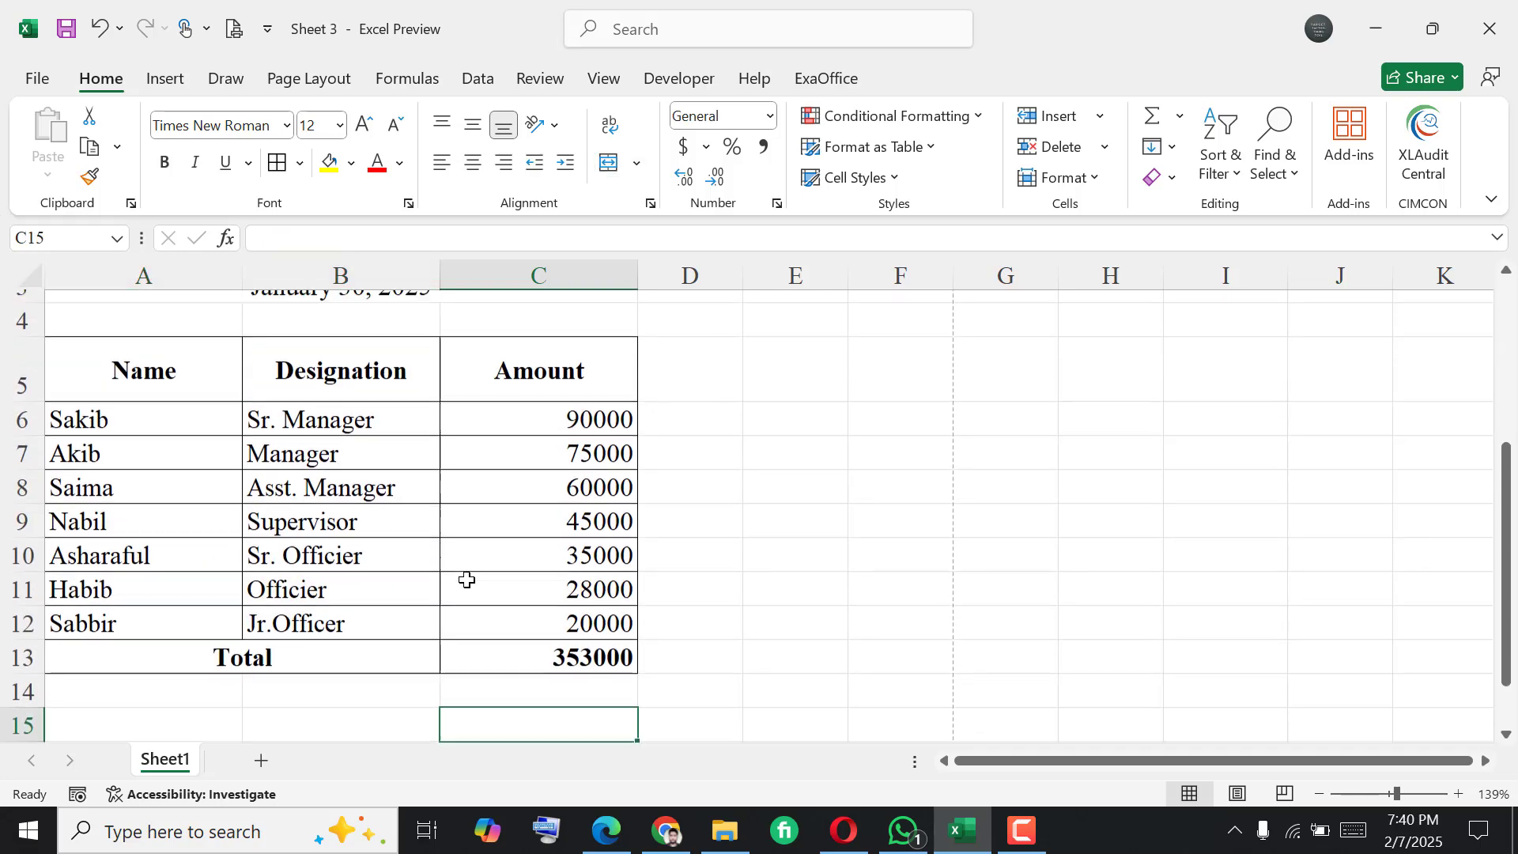
scroll(466, 580, down, 2)
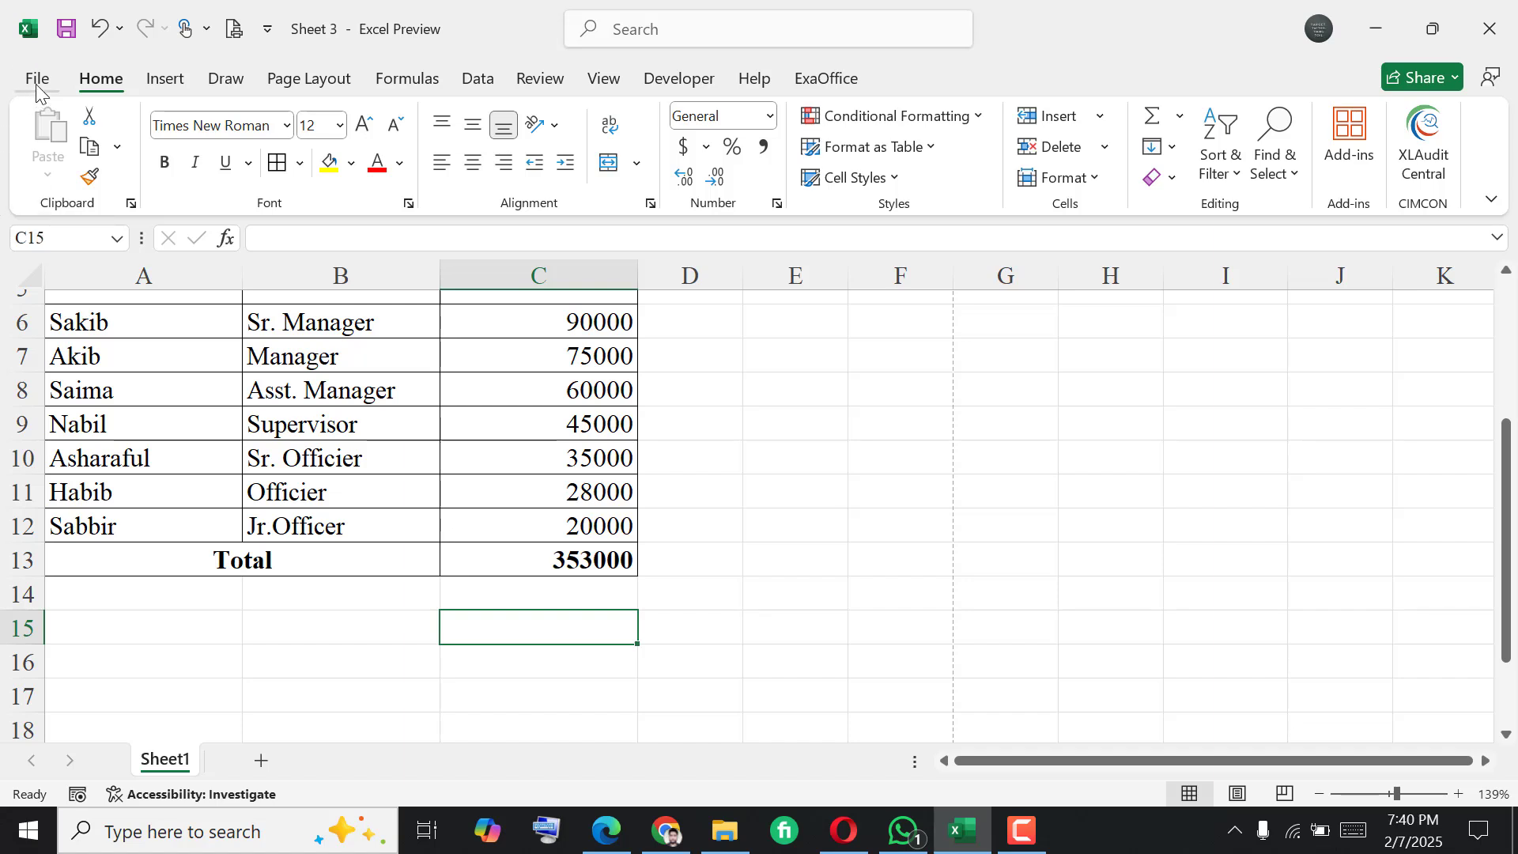
- Check how the salary sheet looks in the print preview and return to the worksheet
click(36, 84)
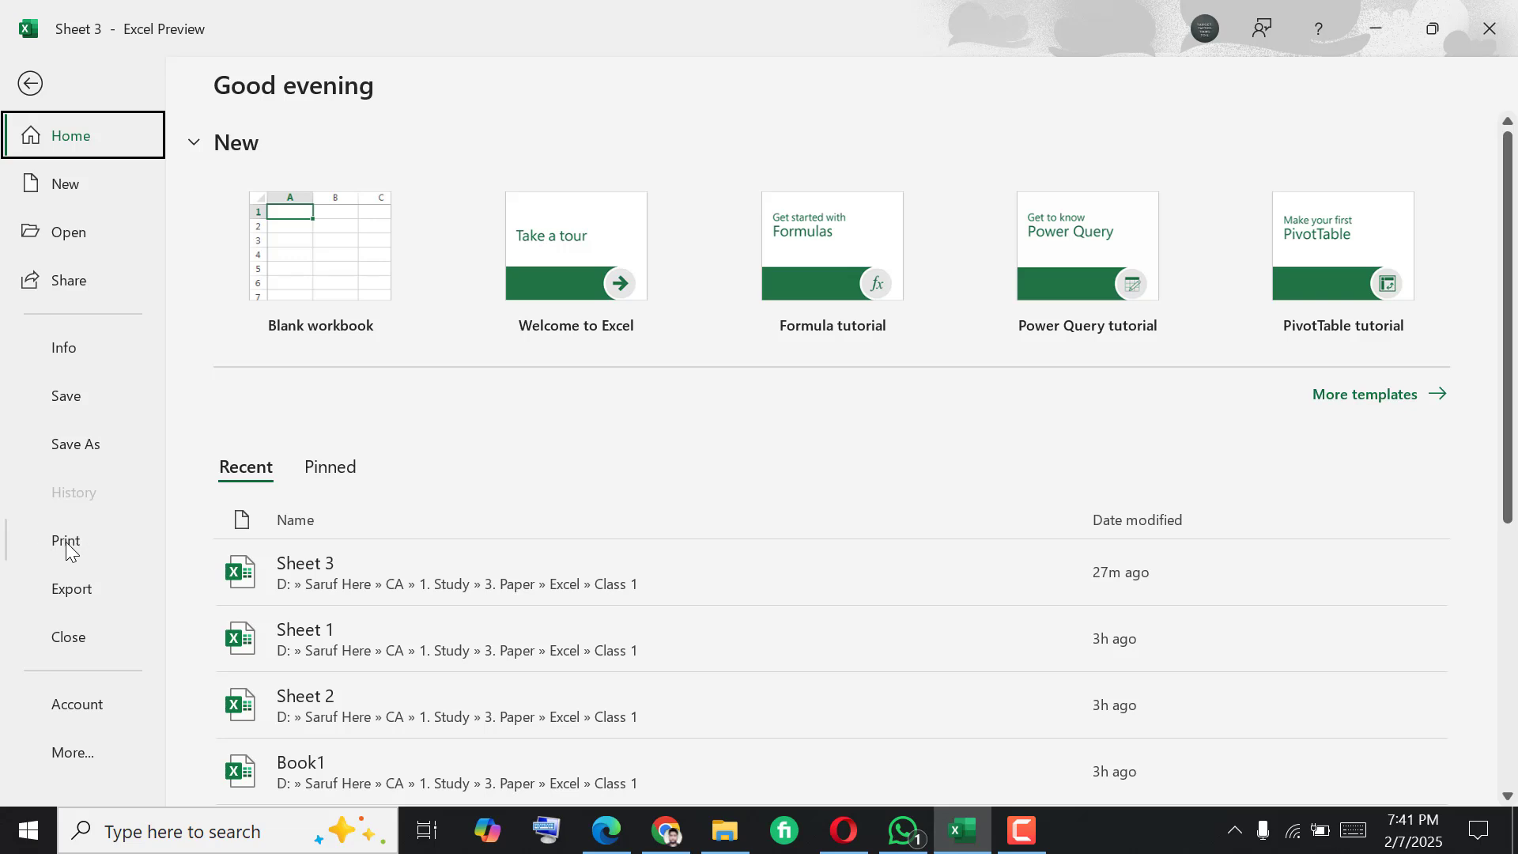
click(66, 546)
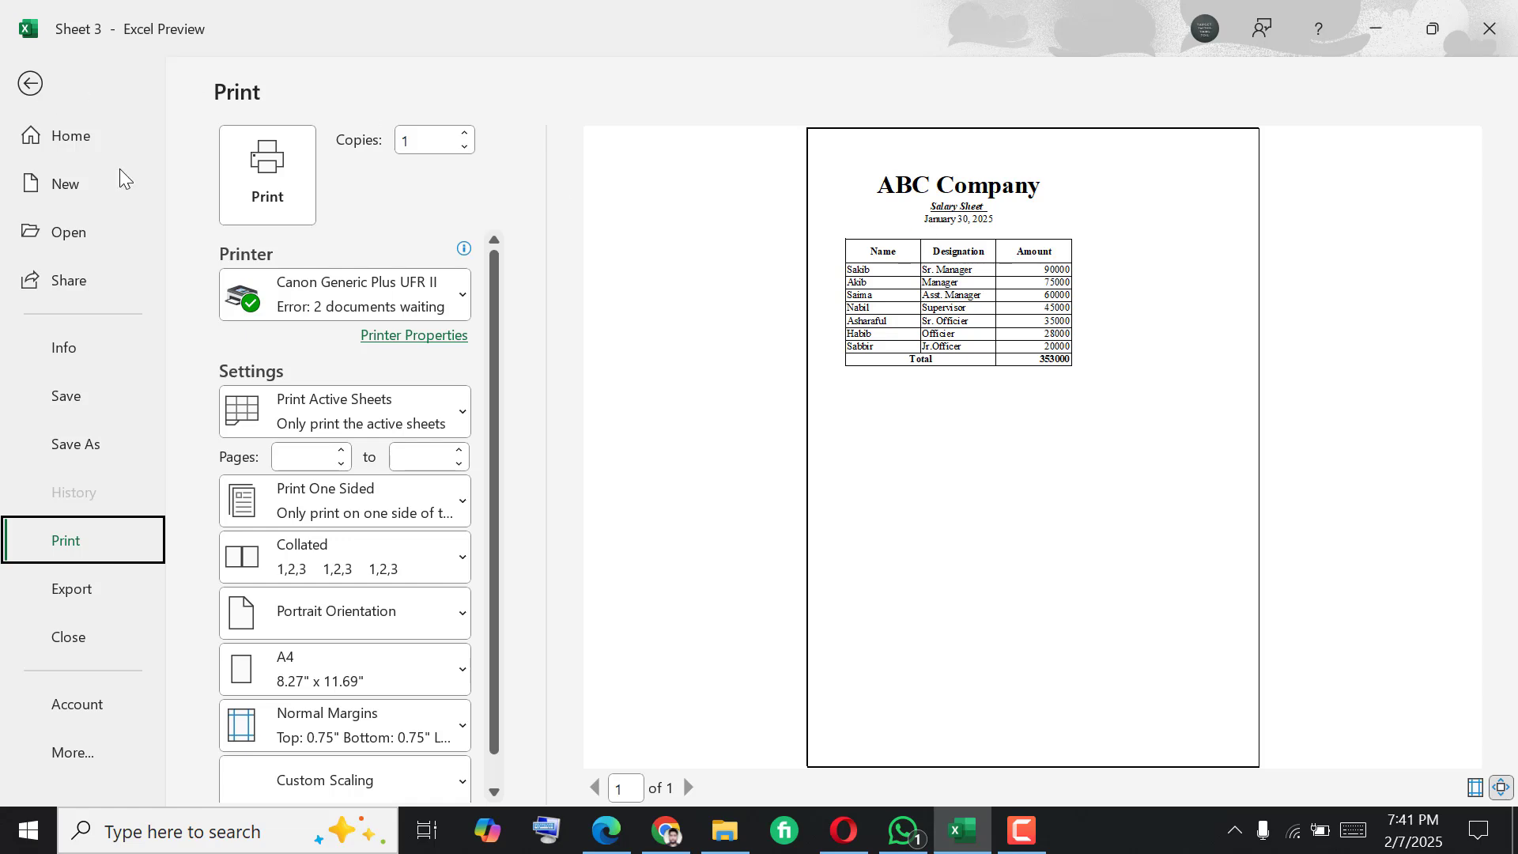
click(30, 80)
click(467, 466)
scroll(467, 472, up, 2)
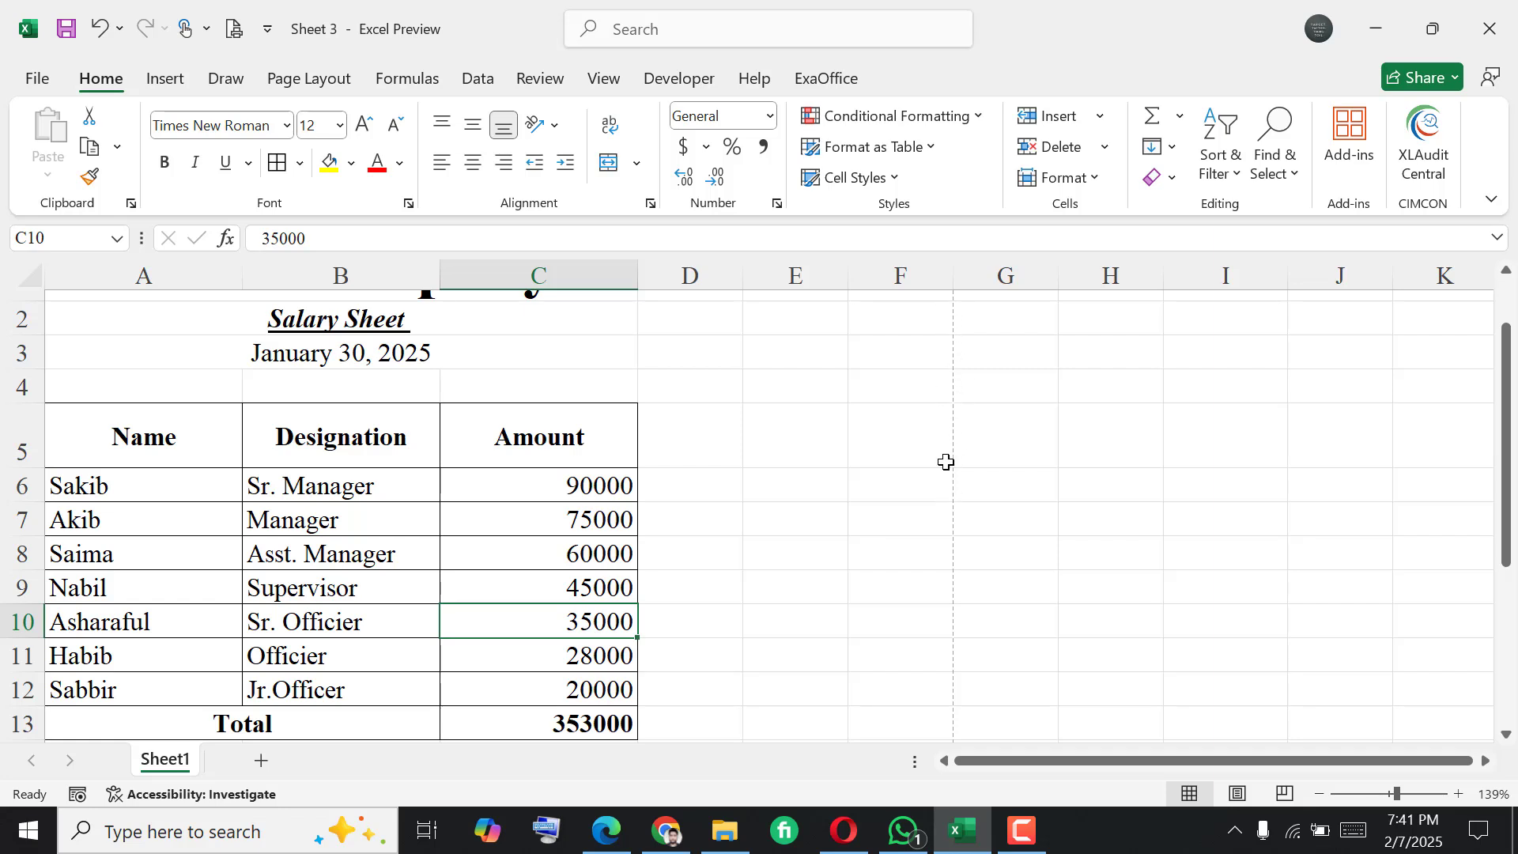
scroll(945, 481, down, 1)
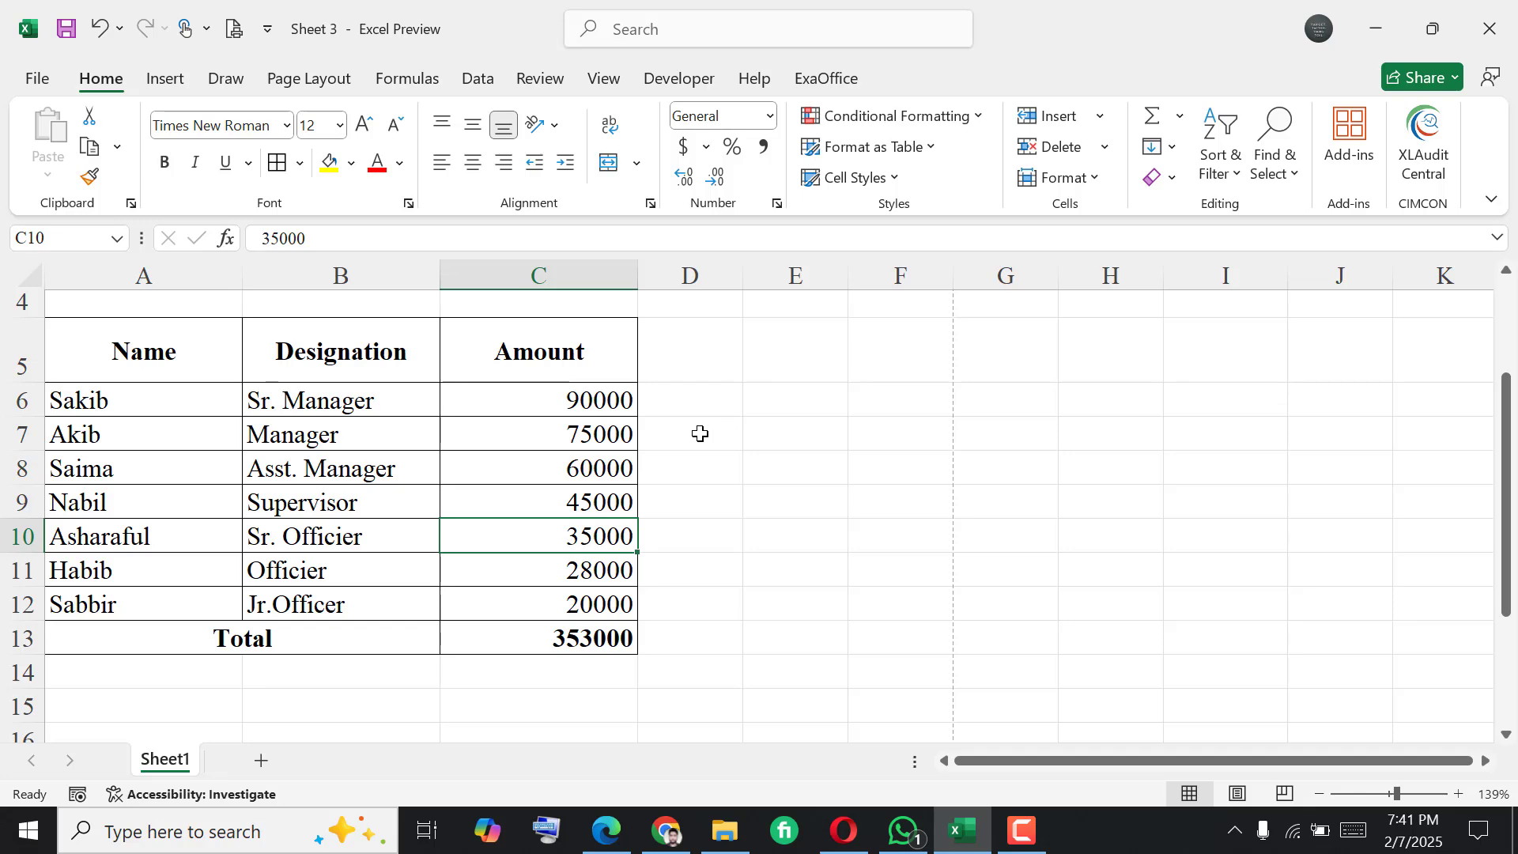
scroll(698, 434, up, 1)
scroll(555, 419, down, 4)
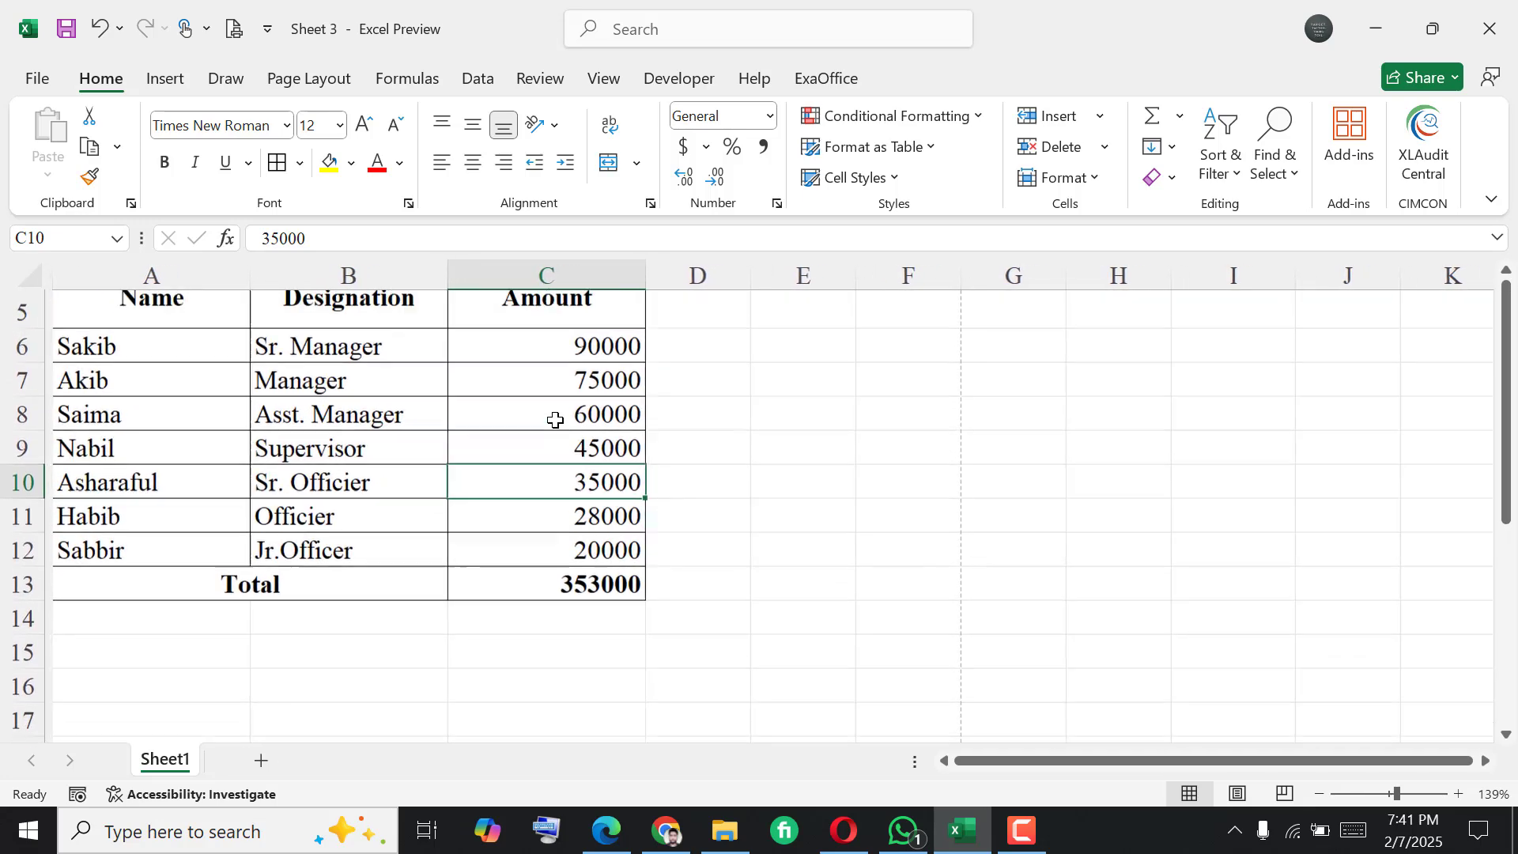
scroll(664, 485, up, 1)
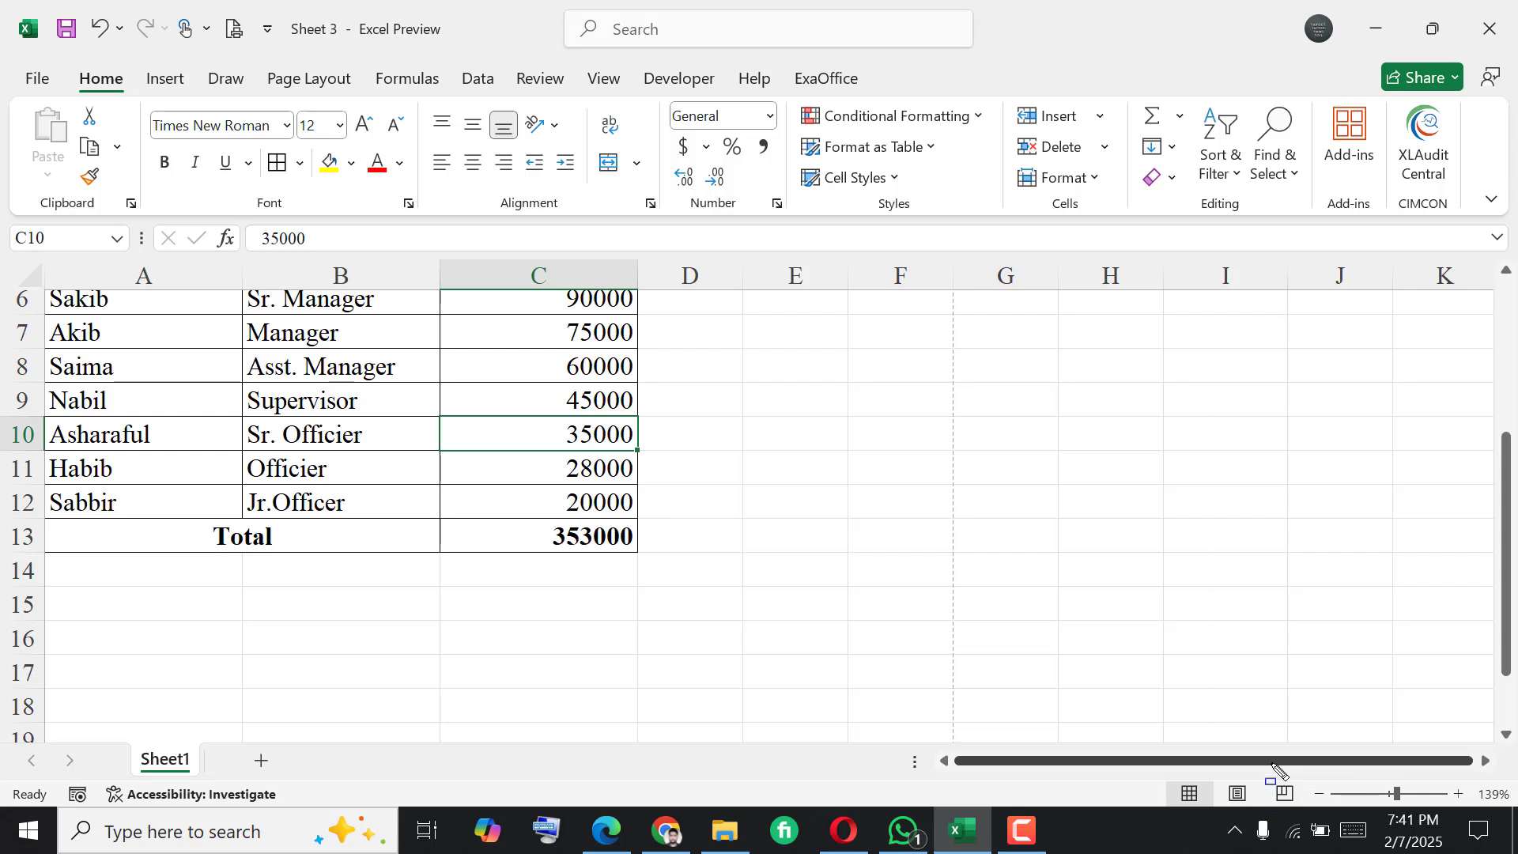
mouse_move(1267, 763)
mouse_down()
mouse_move(1321, 815)
mouse_move(1308, 814)
mouse_up()
drag(1218, 765, 1263, 811)
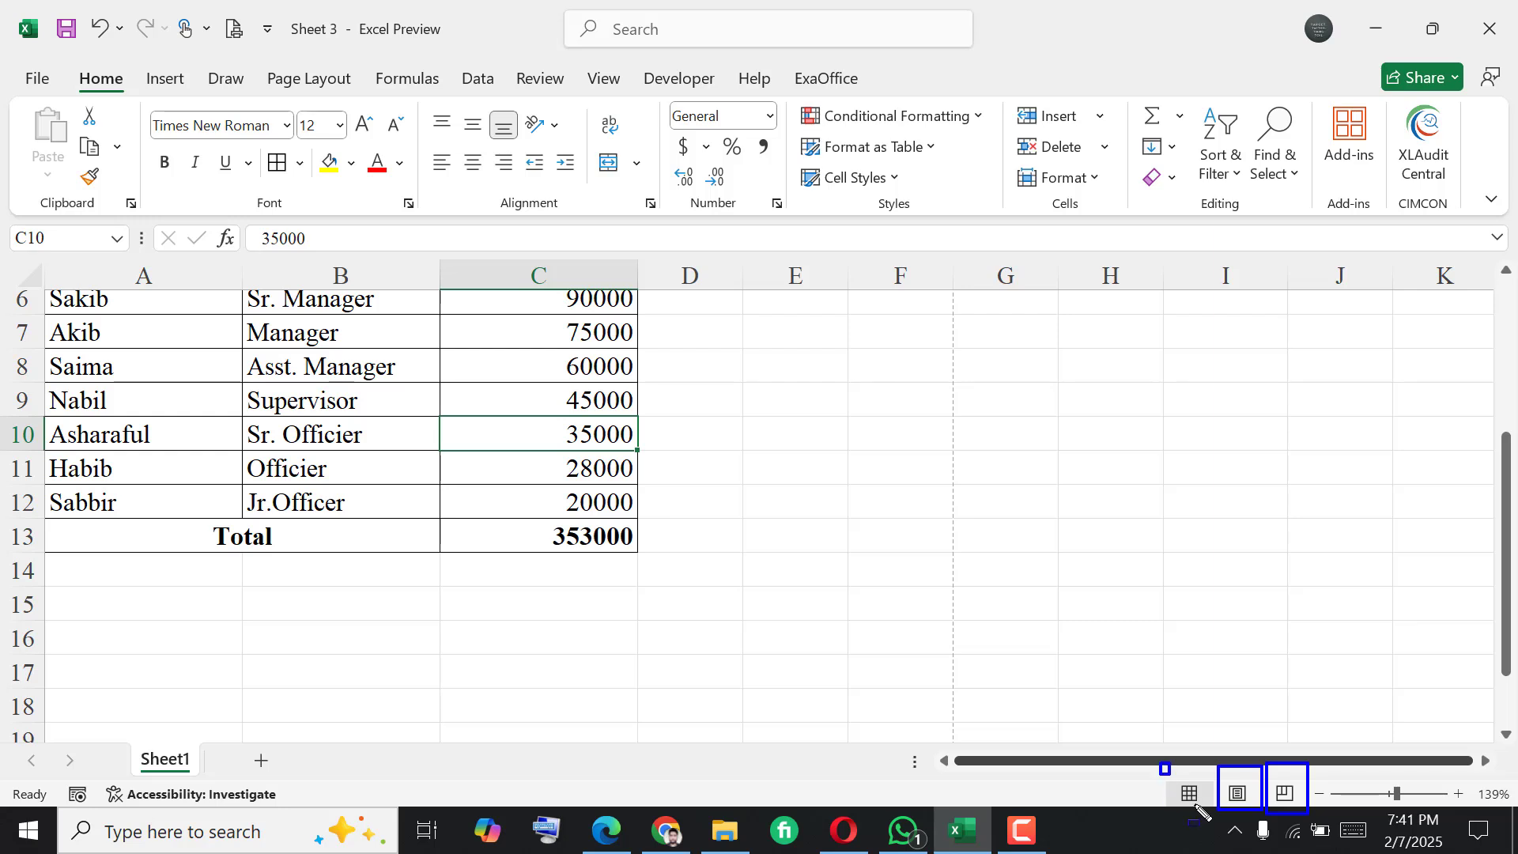
drag(1160, 762, 1216, 812)
key(ctrl+z)
key(ctrl+z)
key(ctrl+z)
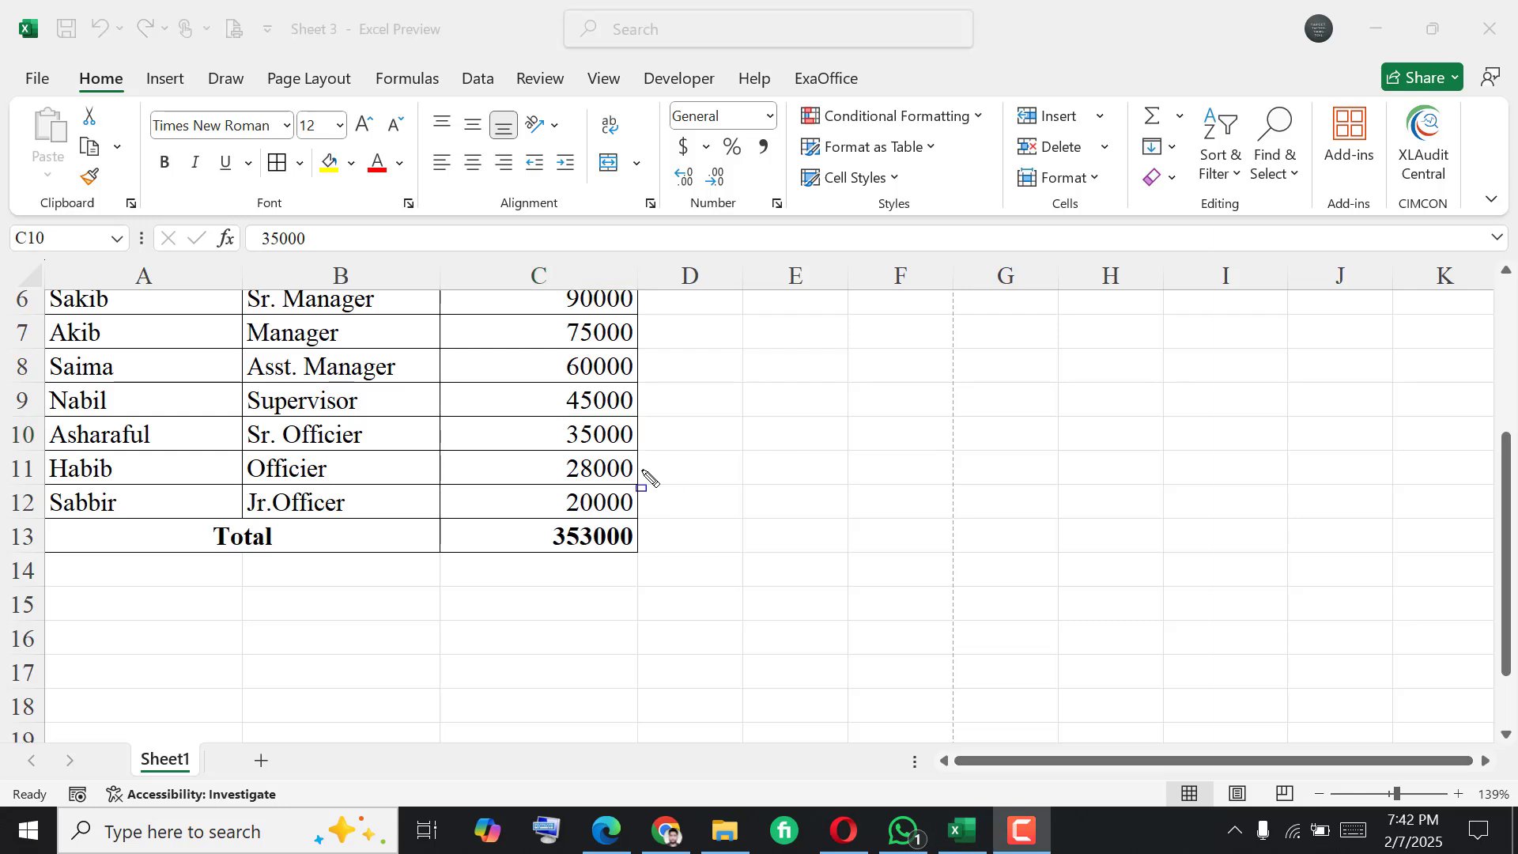
- Examine the printed area in Page Break Preview and compare it with the print preview
click(1285, 793)
scroll(696, 509, up, 3)
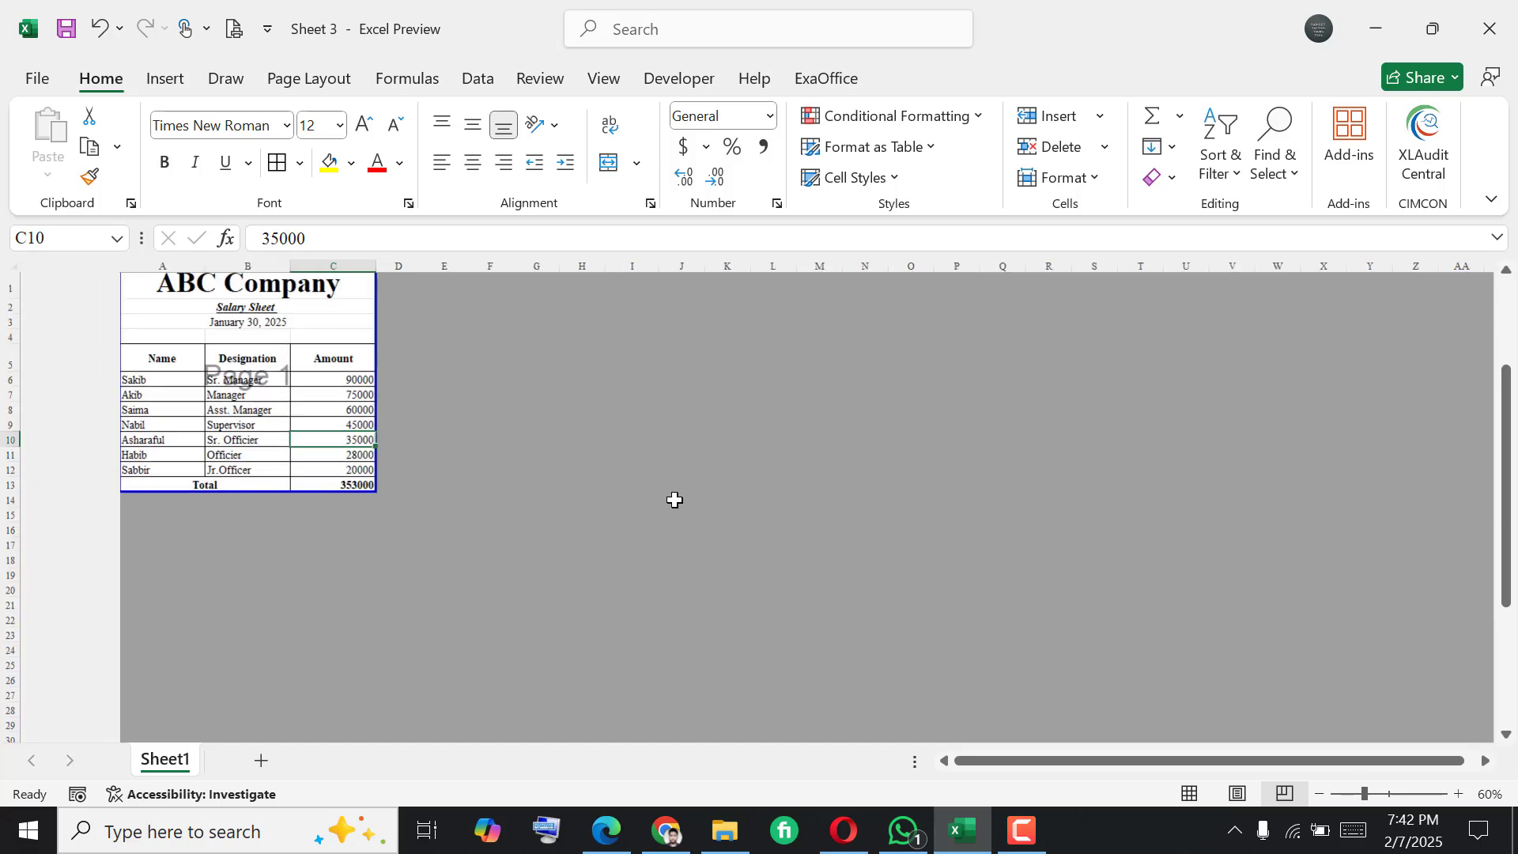
scroll(216, 388, up, 10)
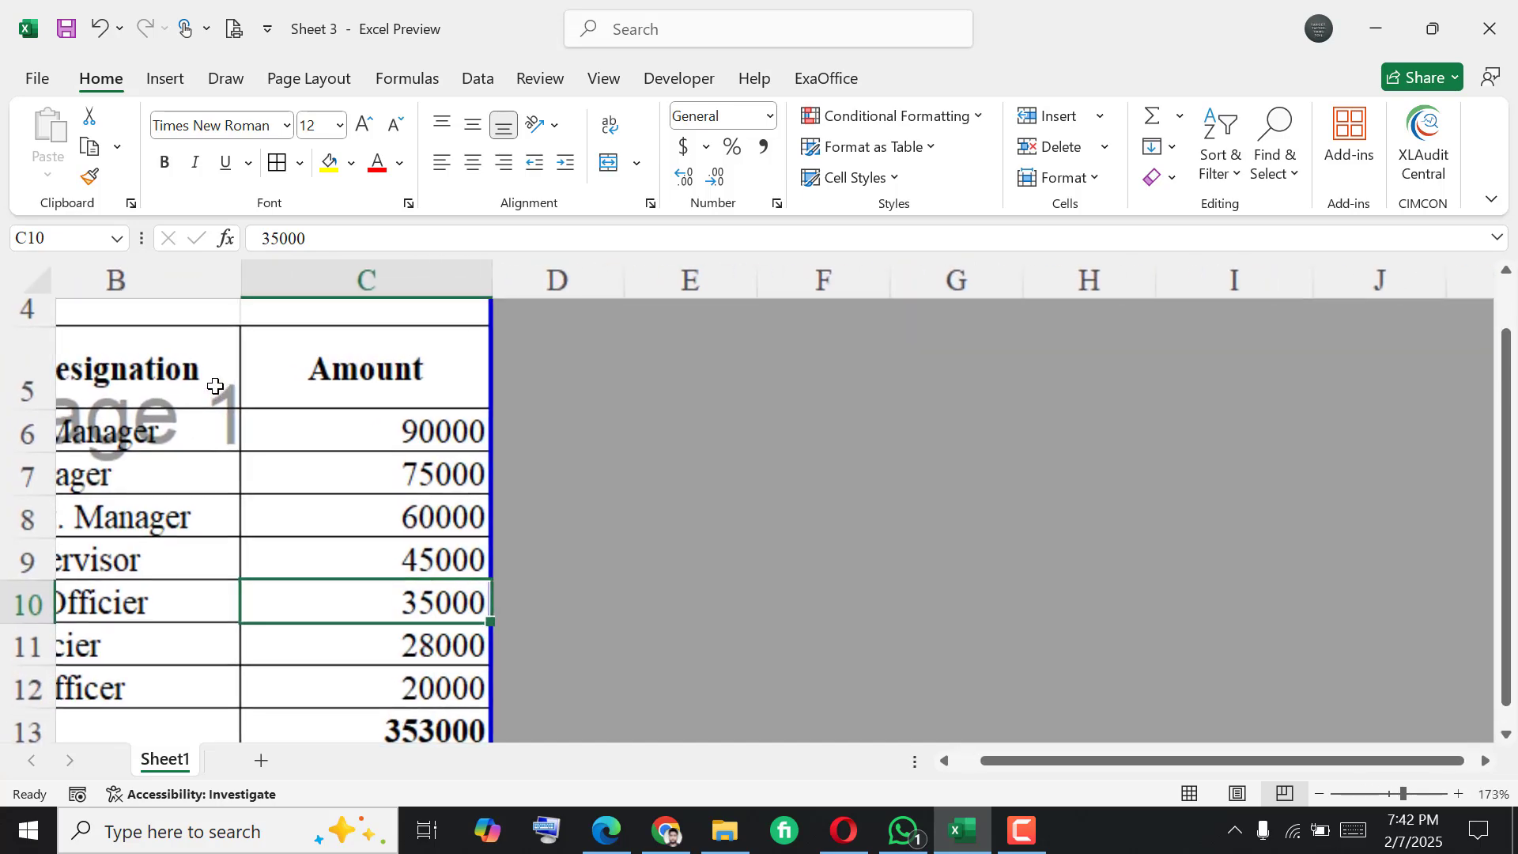
scroll(500, 472, down, 6)
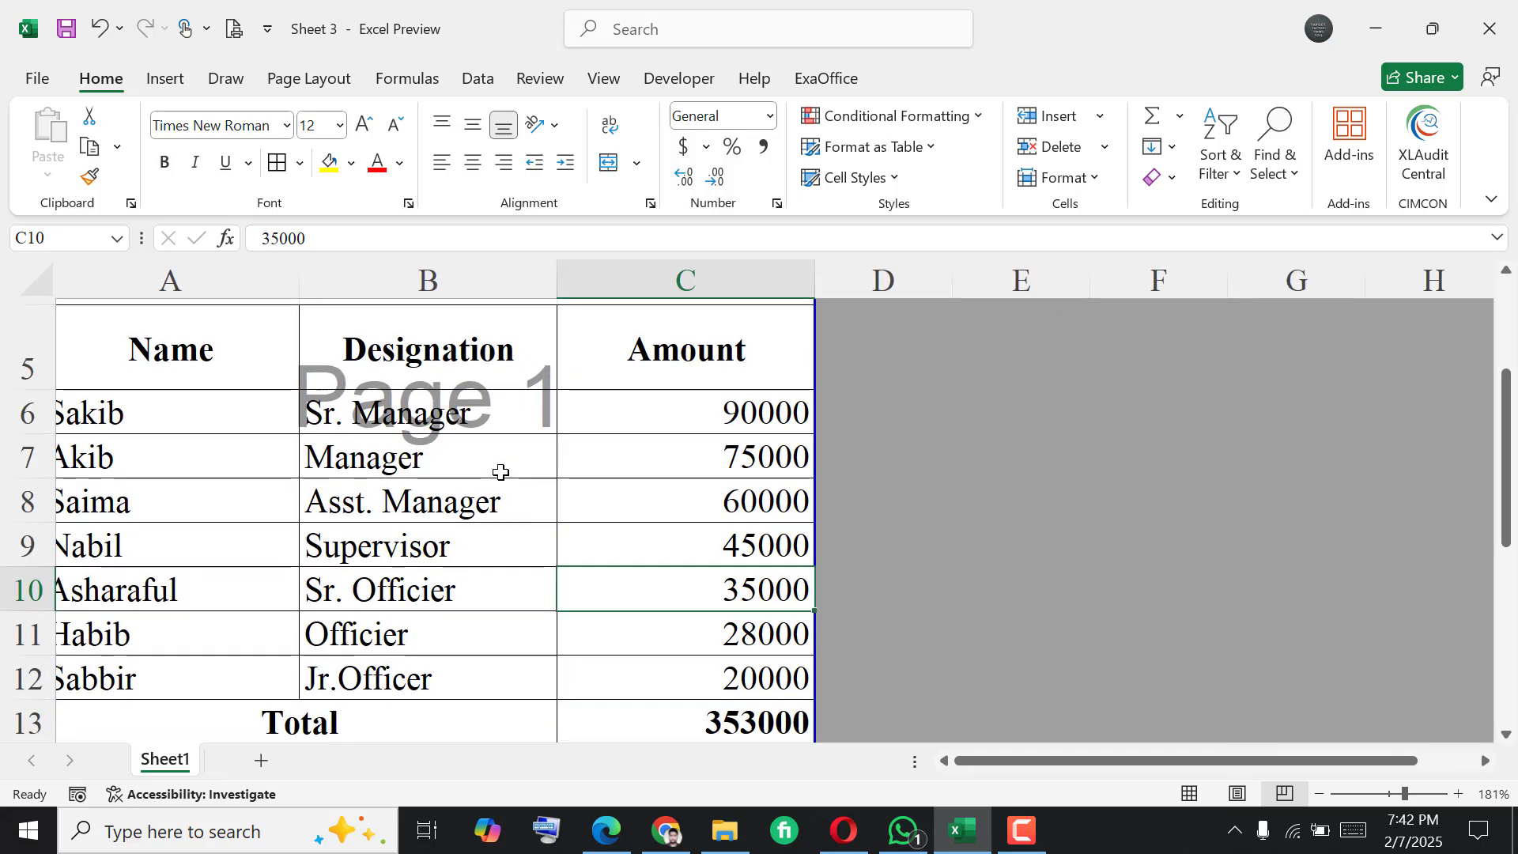
key(ctrl+p)
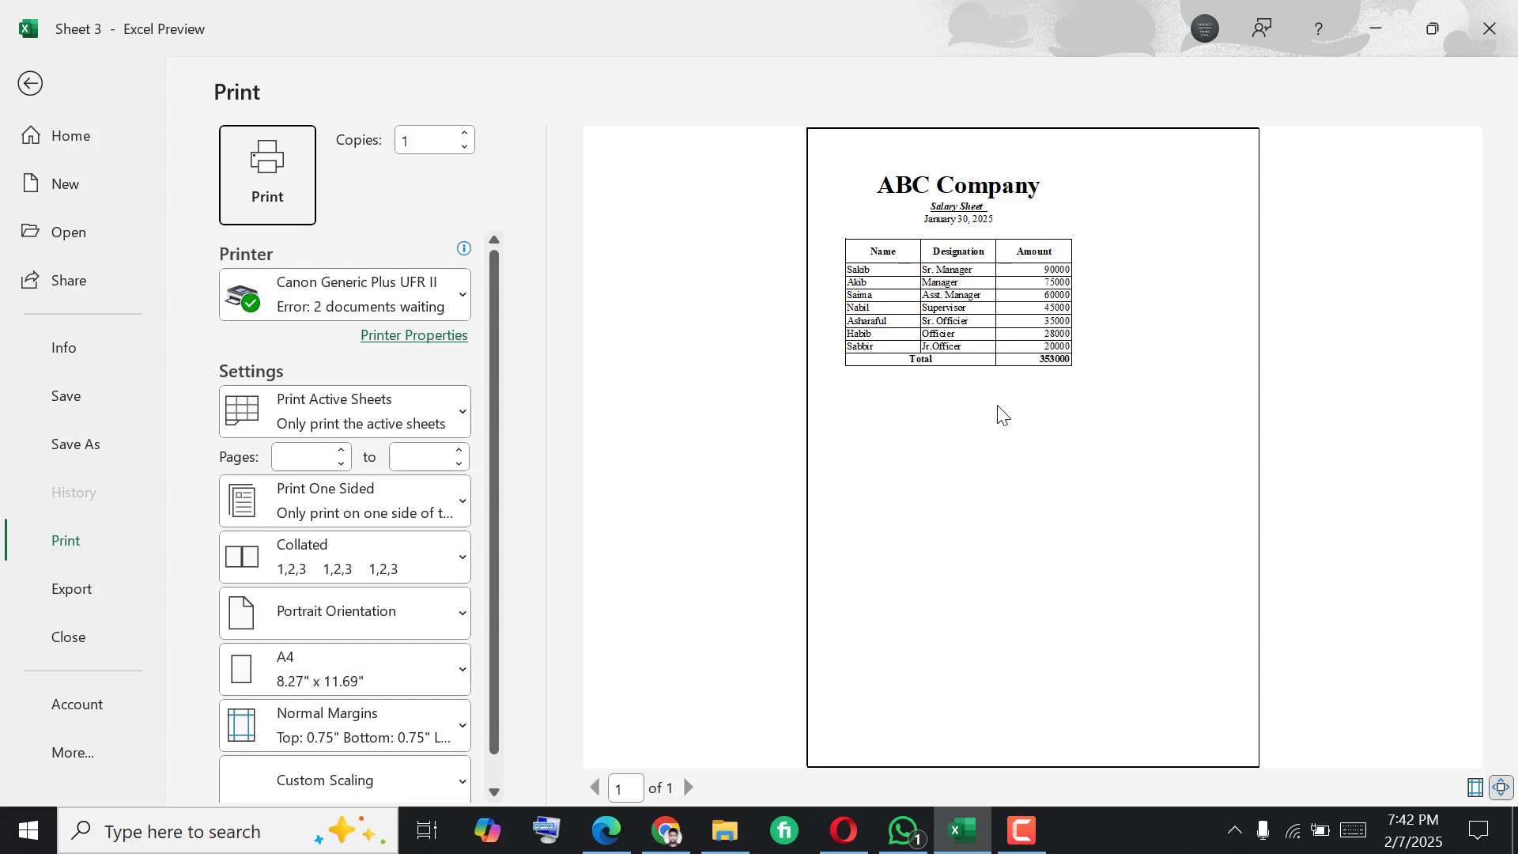
click(30, 83)
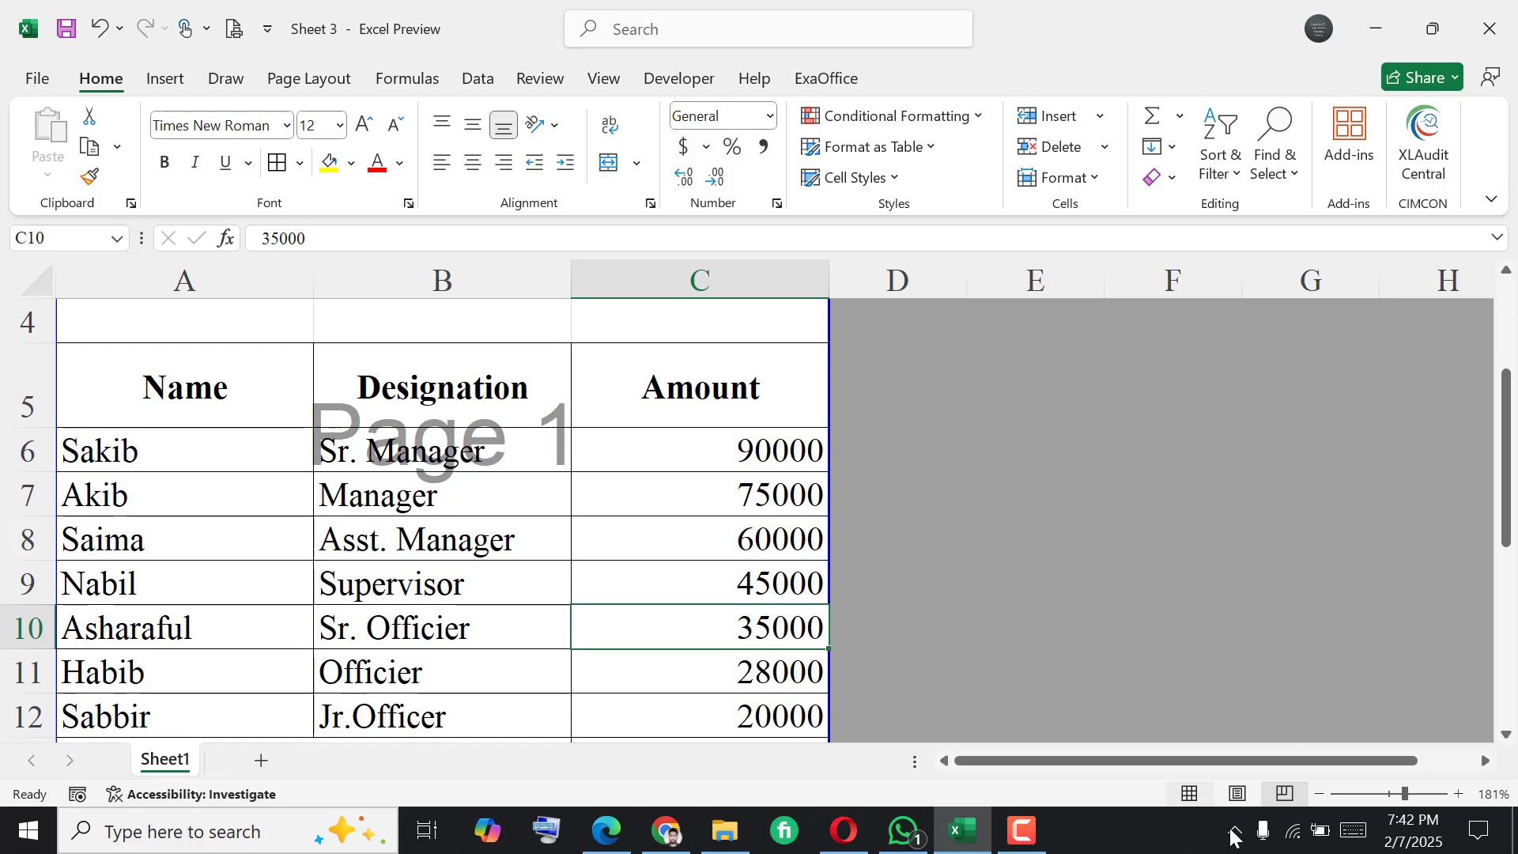
- Switch the worksheet to Page Layout view and look over its pages
click(1239, 794)
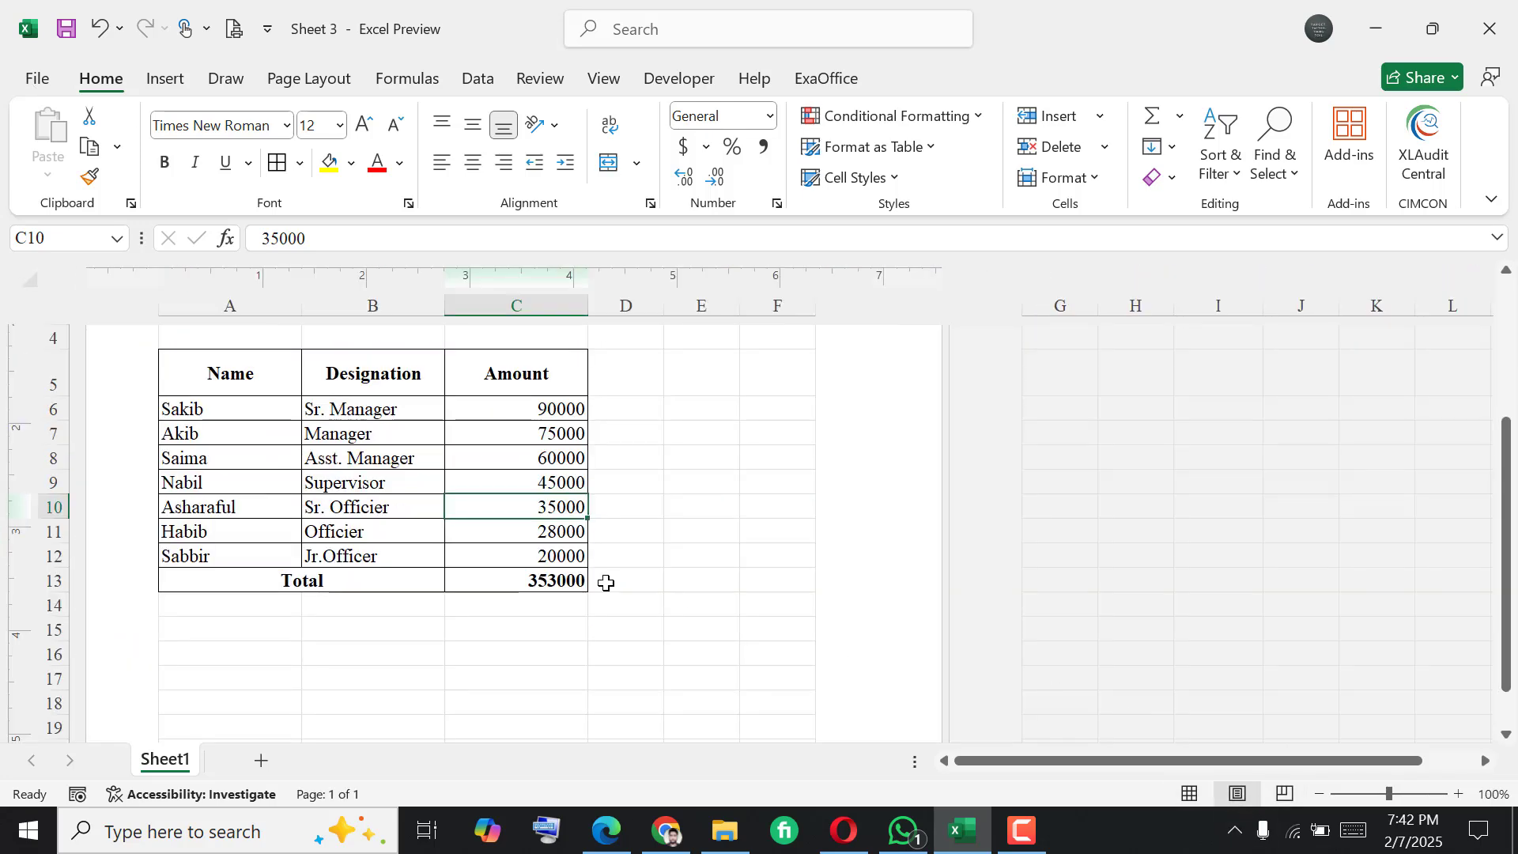
scroll(607, 583, down, 10)
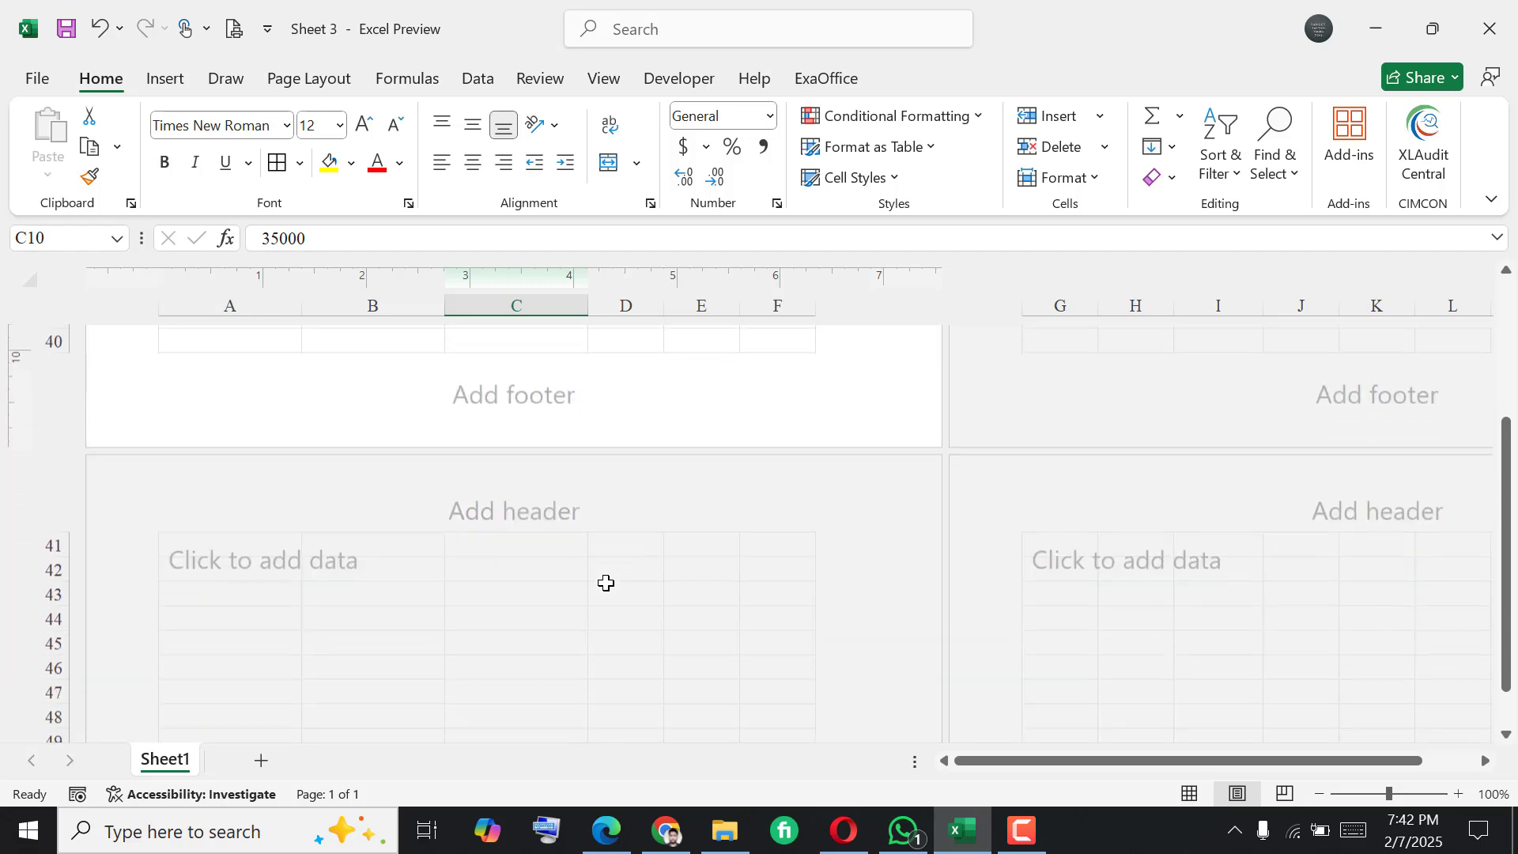
scroll(606, 583, up, 4)
scroll(607, 583, up, 10)
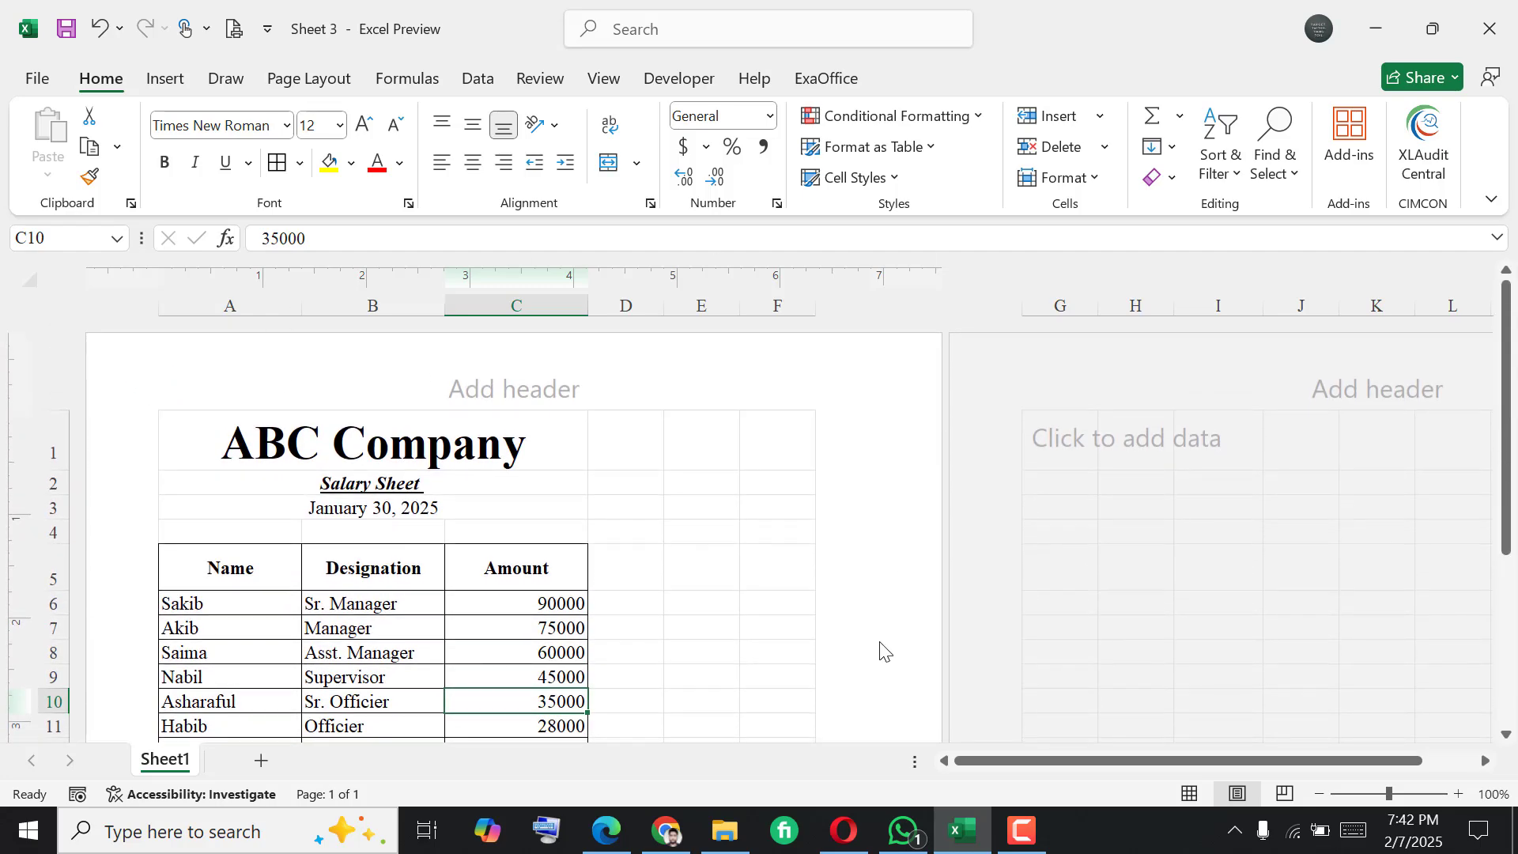
scroll(884, 651, down, 3)
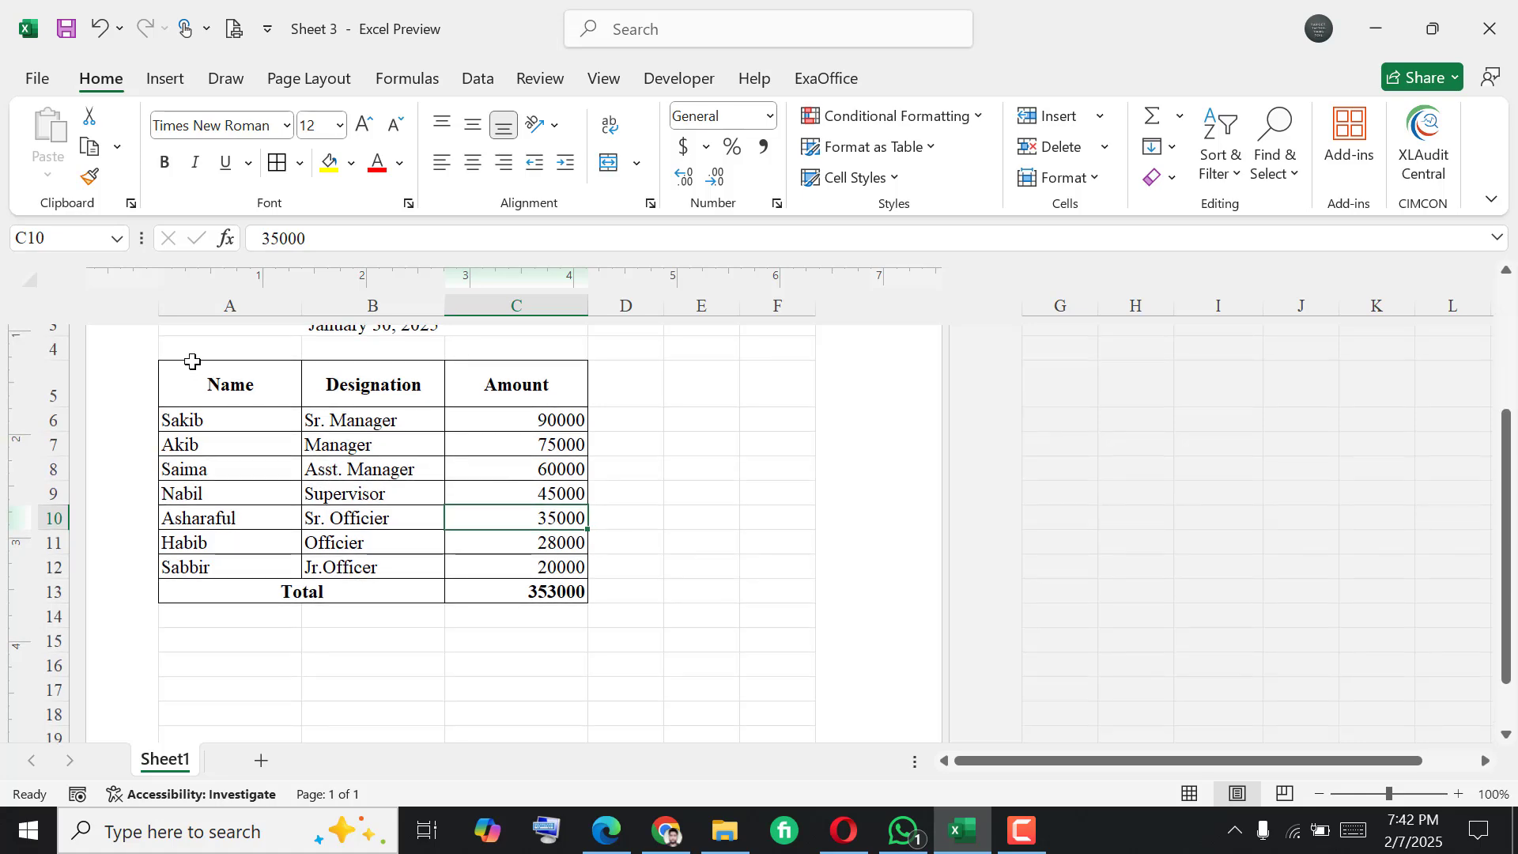
- Select the whole salary sheet from the ABC Company title through the Total row
drag(192, 361, 501, 580)
scroll(189, 425, up, 3)
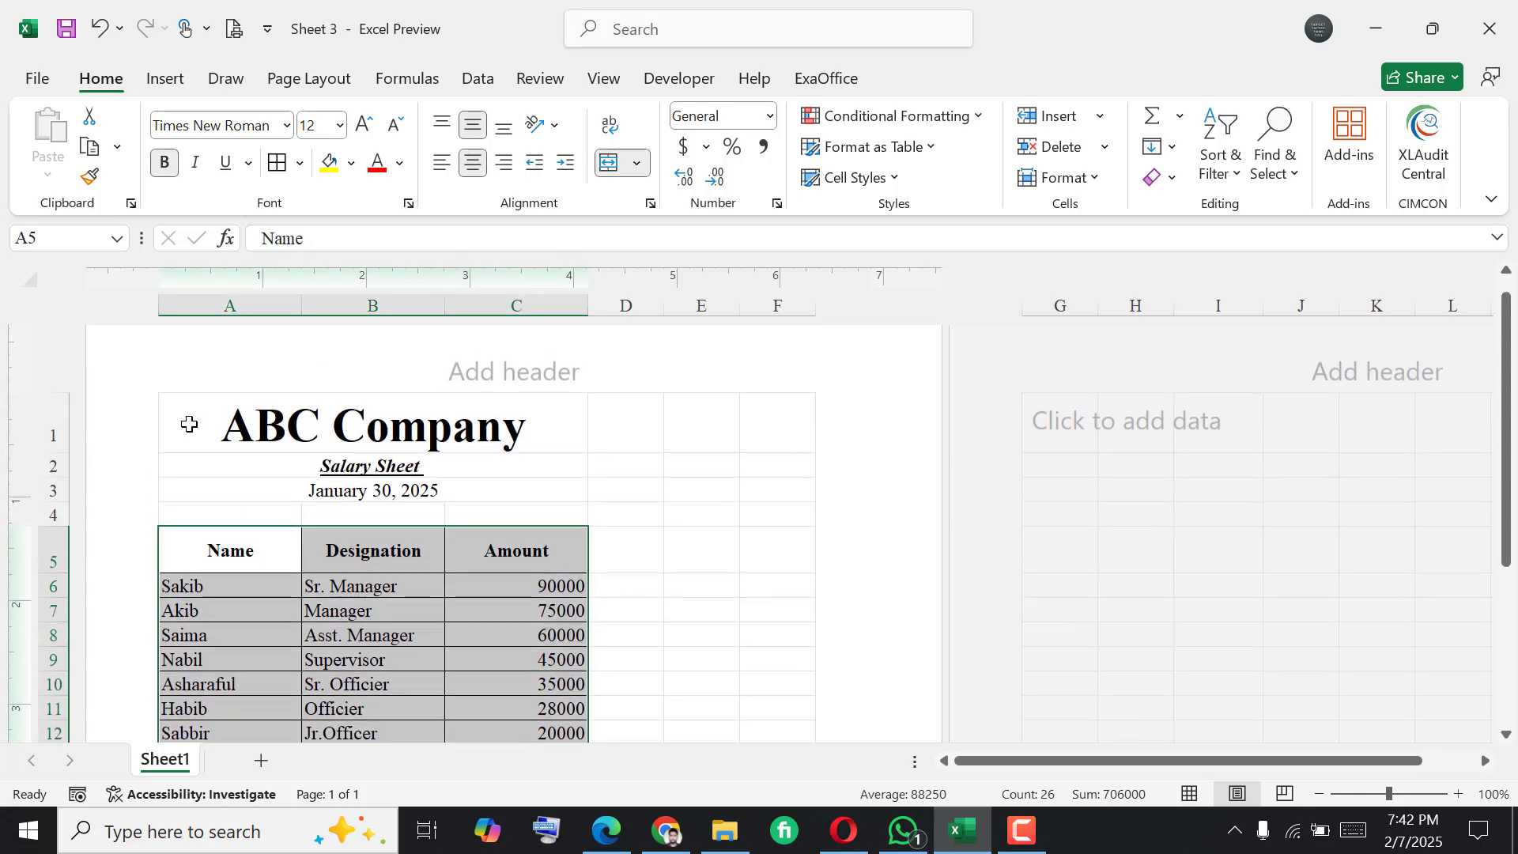
drag(189, 424, 491, 626)
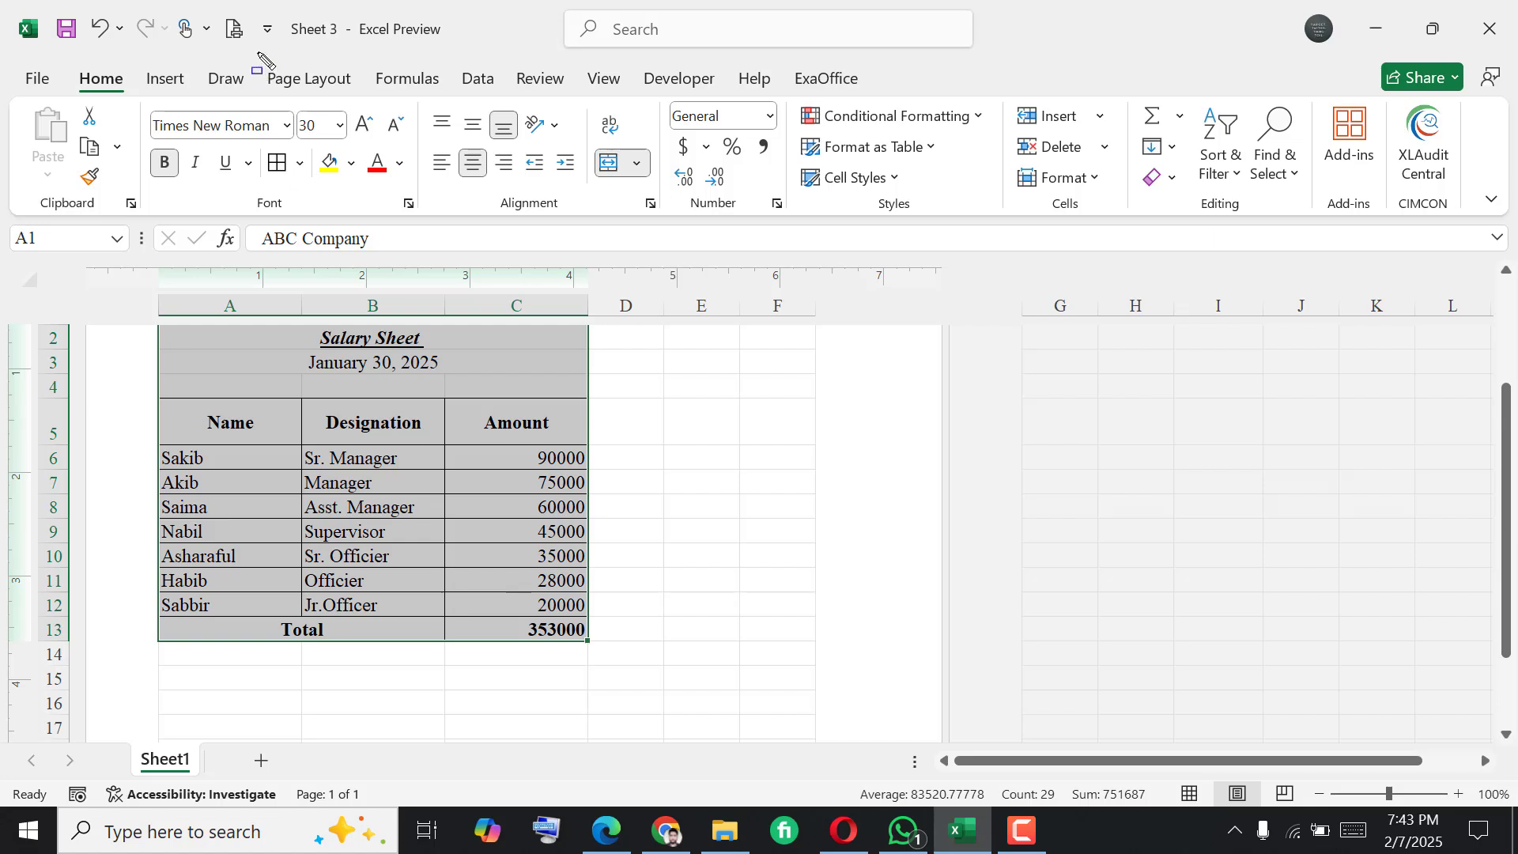
- Raise the worksheet's print scale to 160%
drag(306, 79, 364, 100)
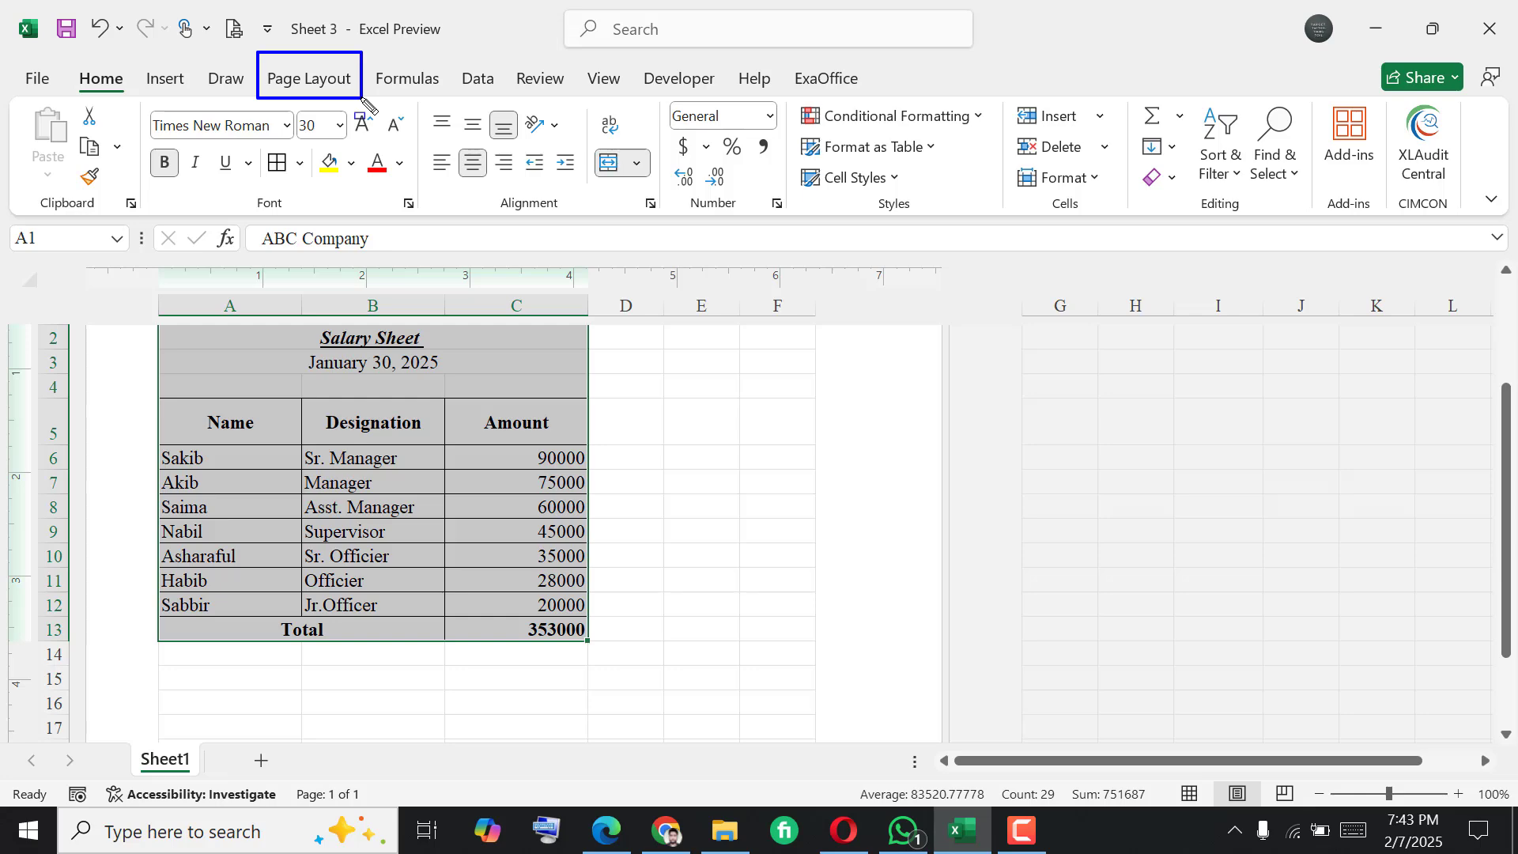
key(Escape)
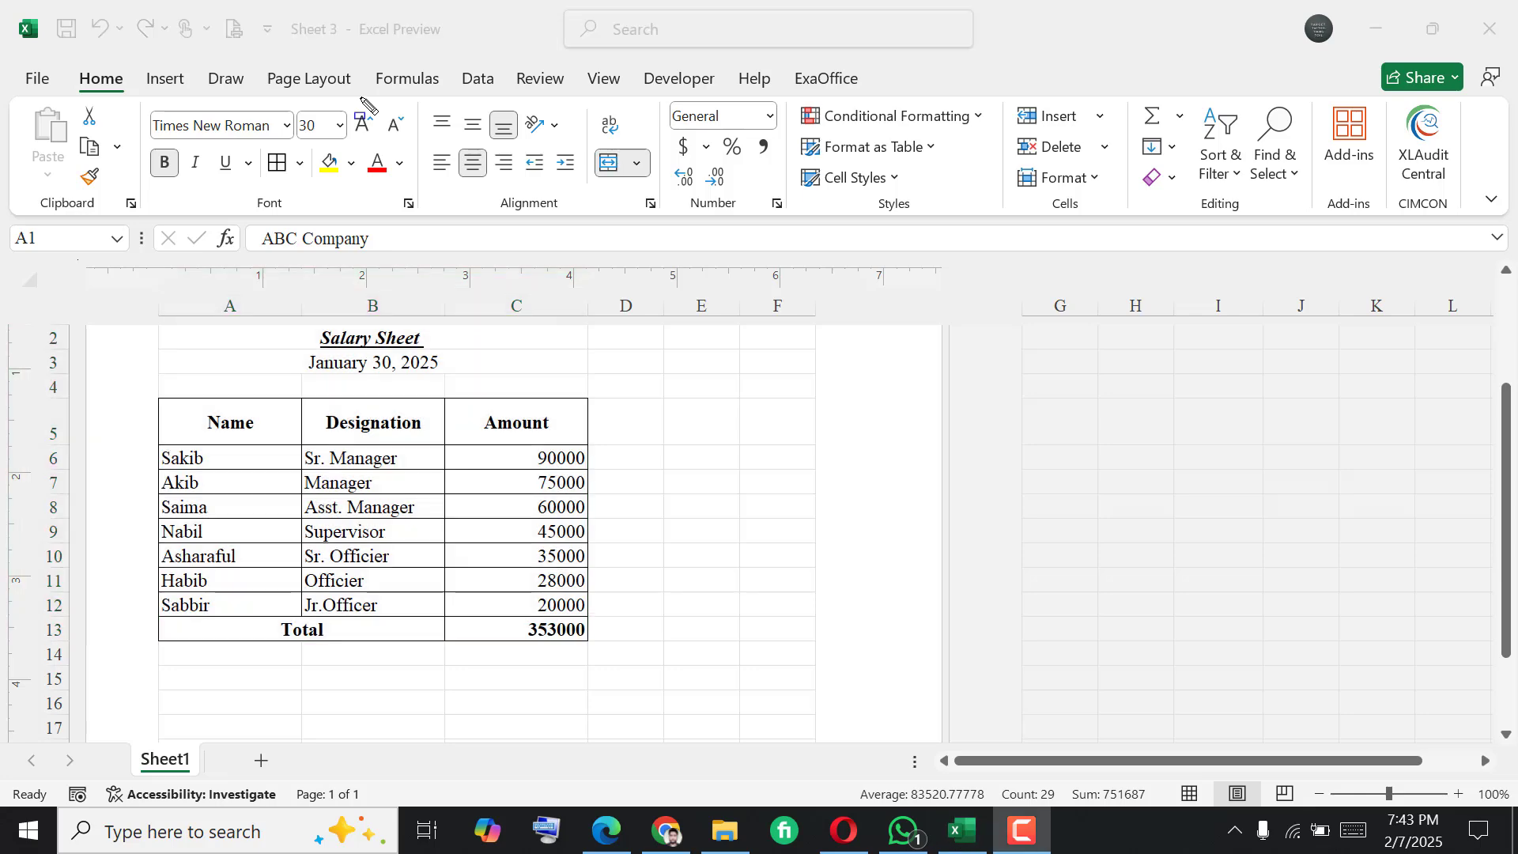
click(310, 92)
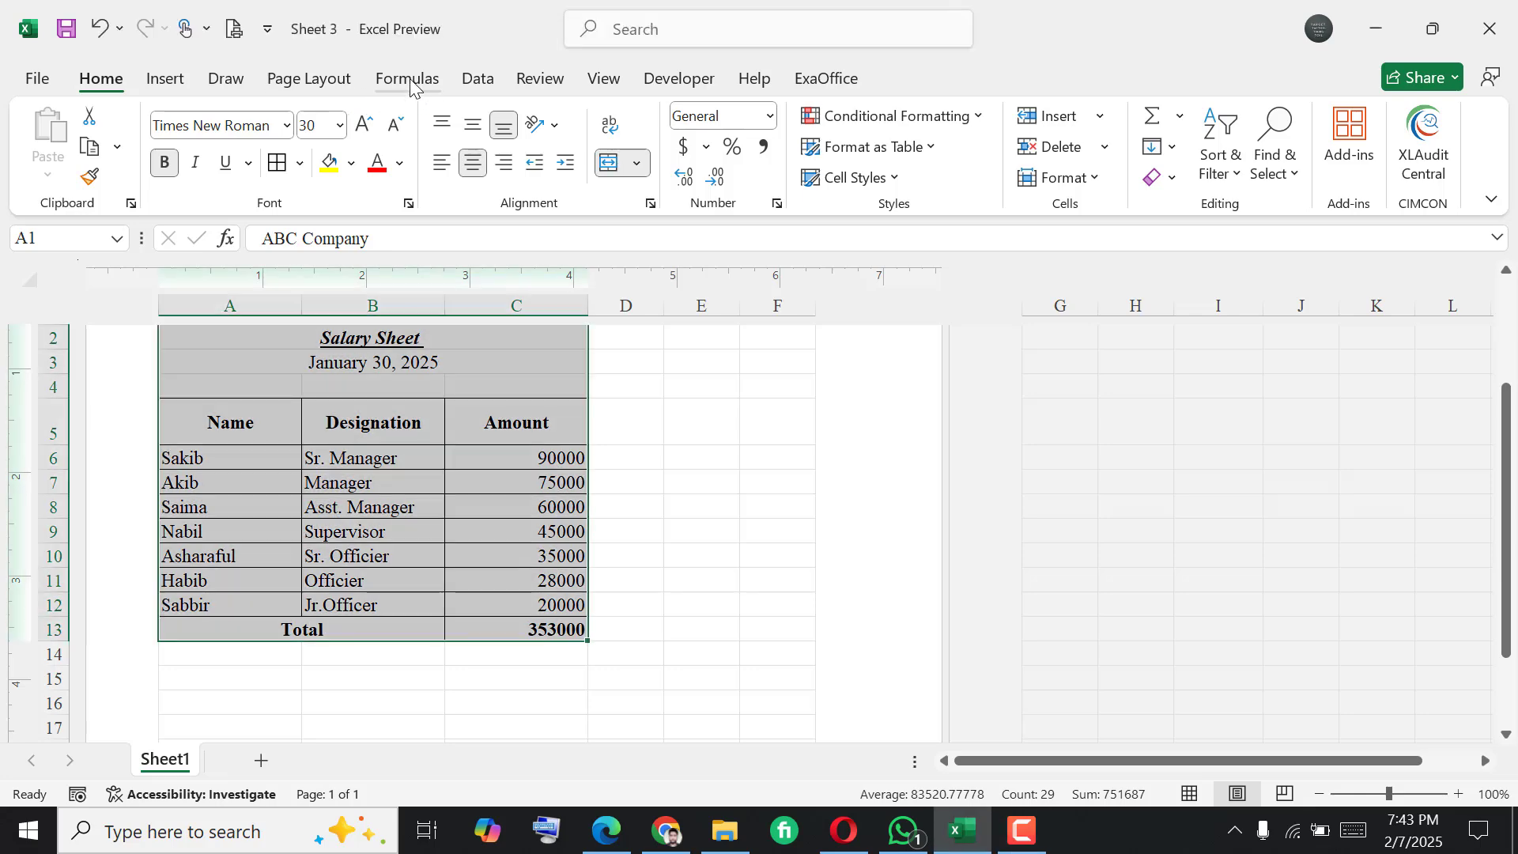
click(329, 78)
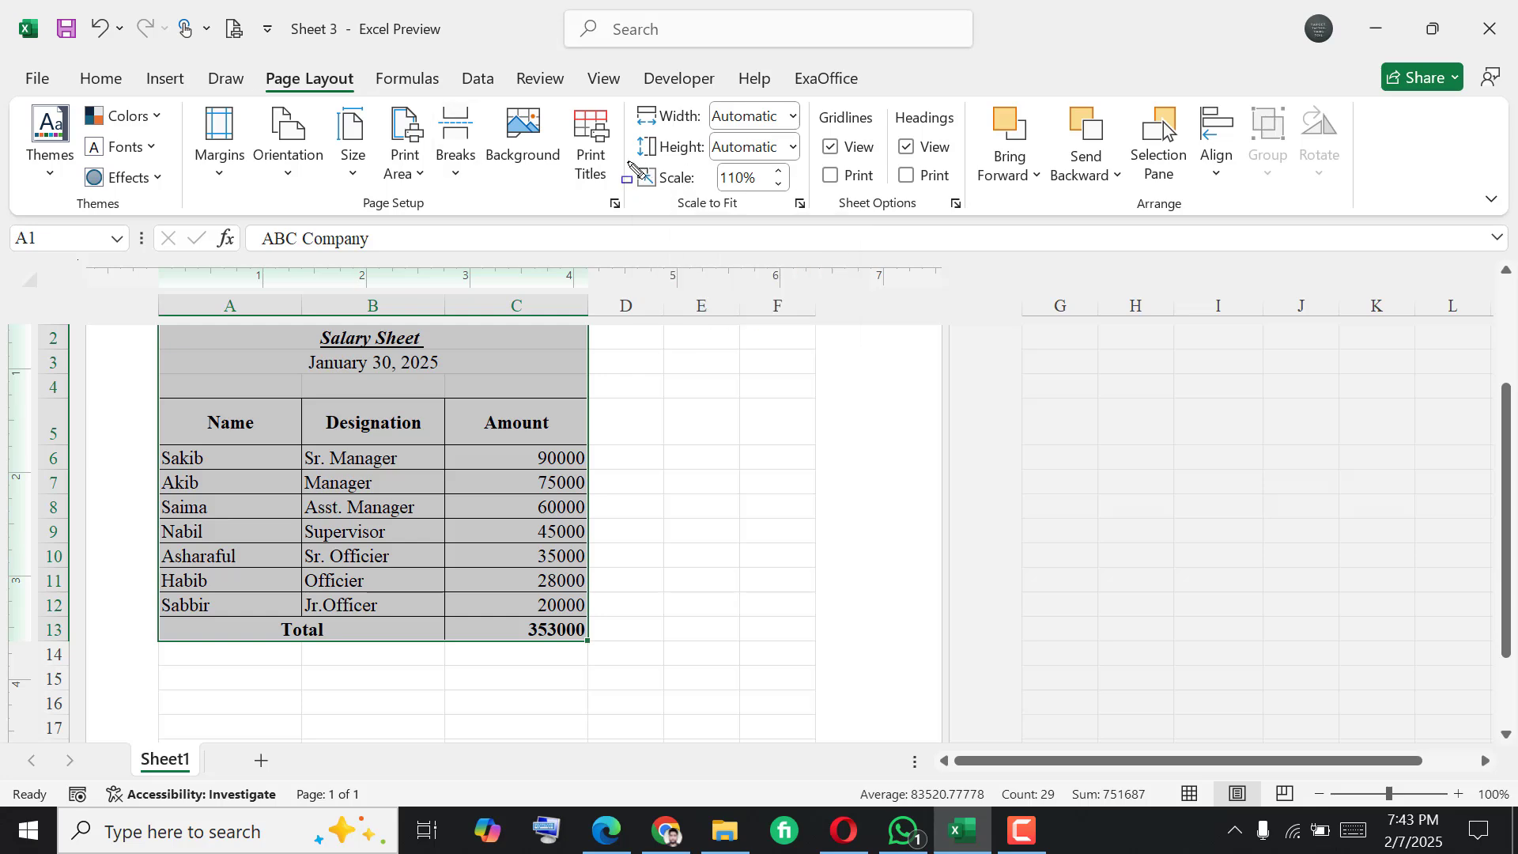
mouse_move(622, 161)
mouse_down()
mouse_move(823, 208)
mouse_move(812, 200)
mouse_up()
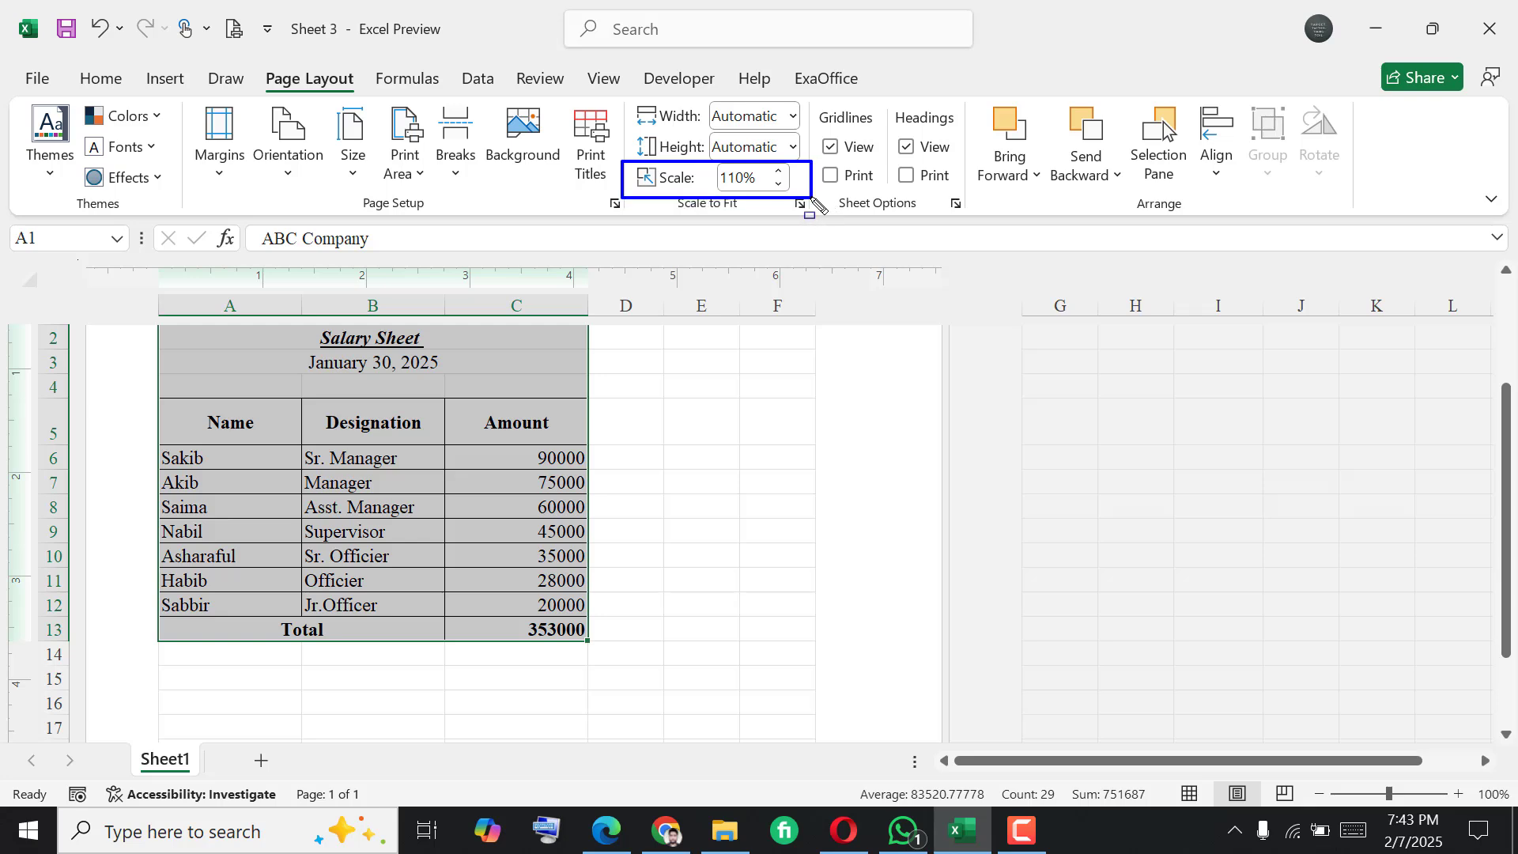
key(Escape)
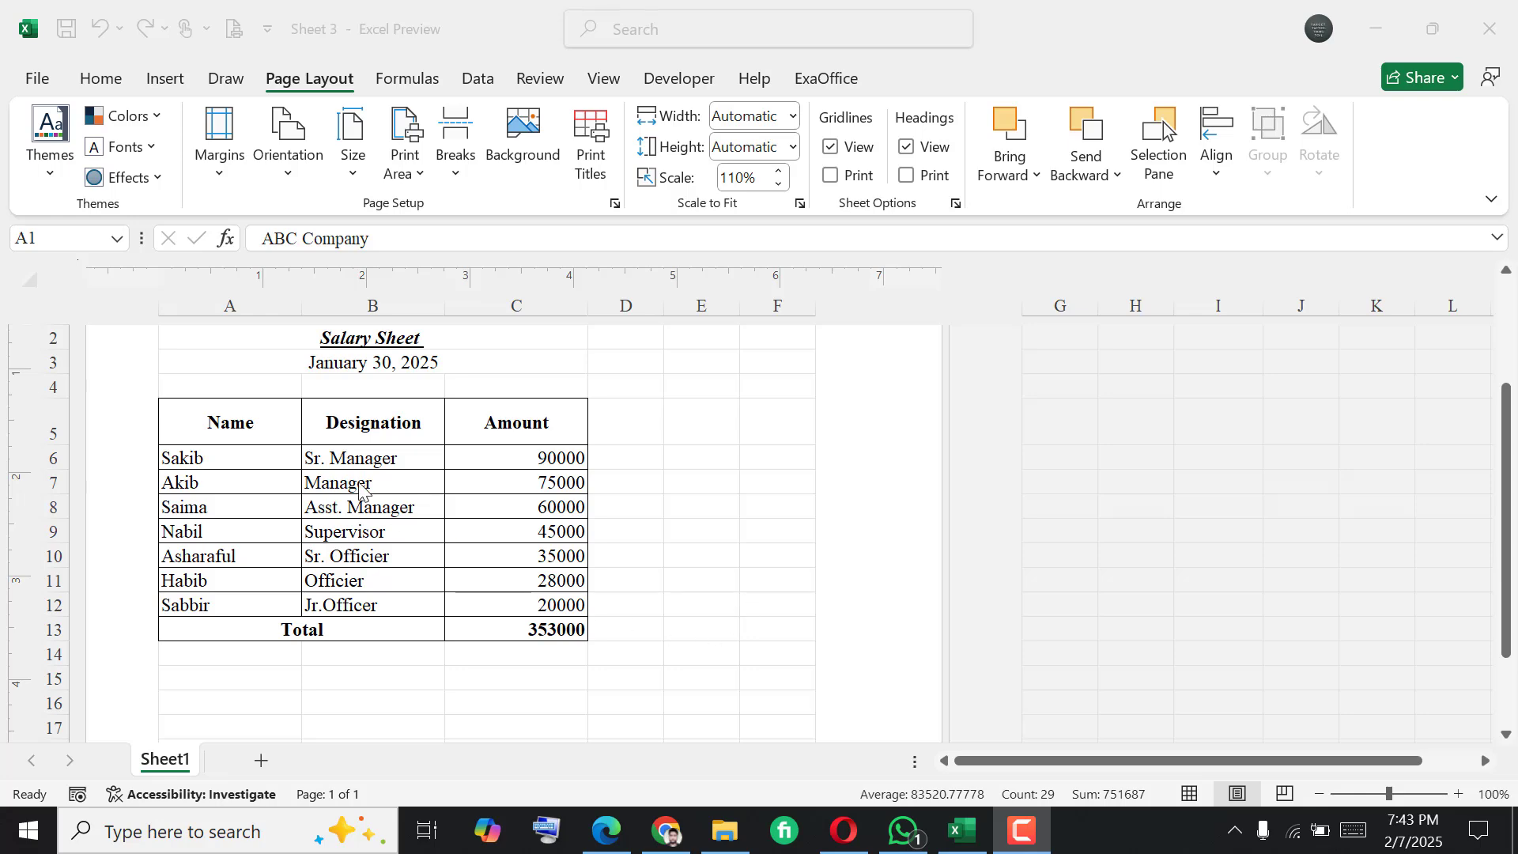
scroll(352, 484, down, 3)
scroll(352, 484, up, 4)
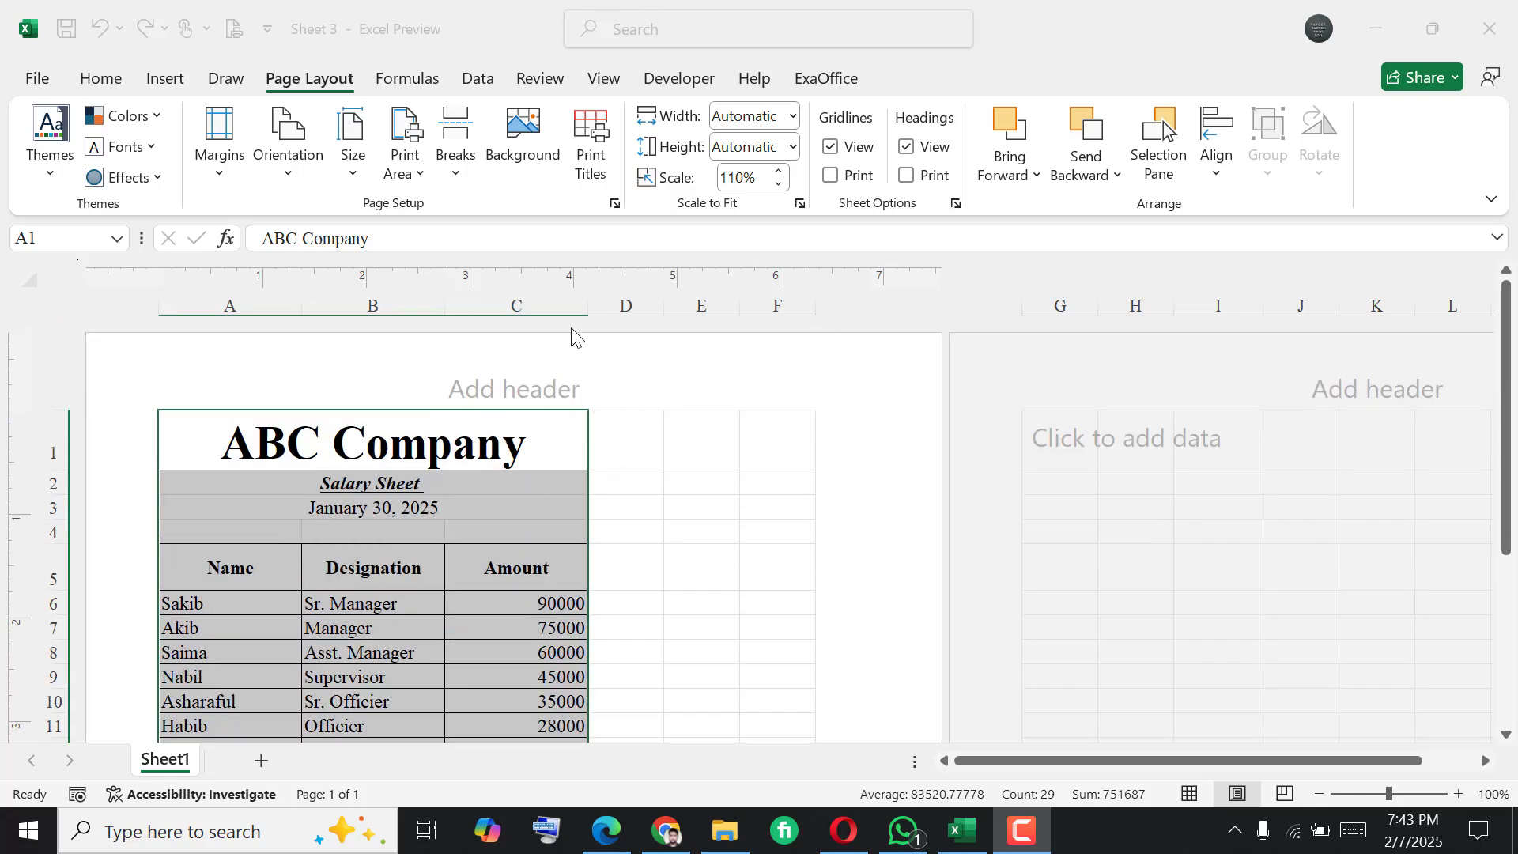
click(781, 174)
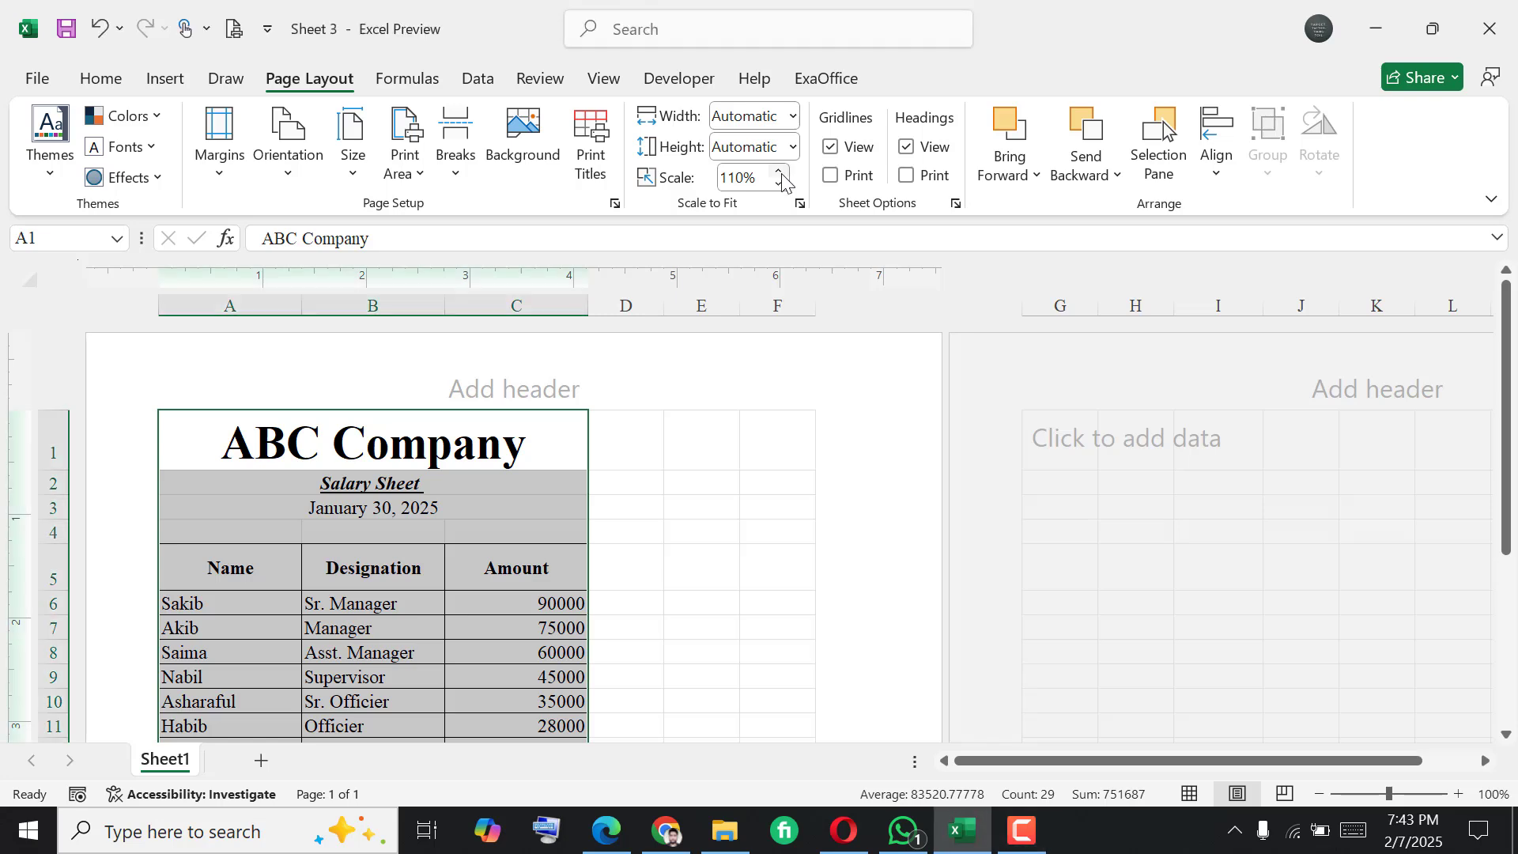
click(781, 174)
click(781, 174)
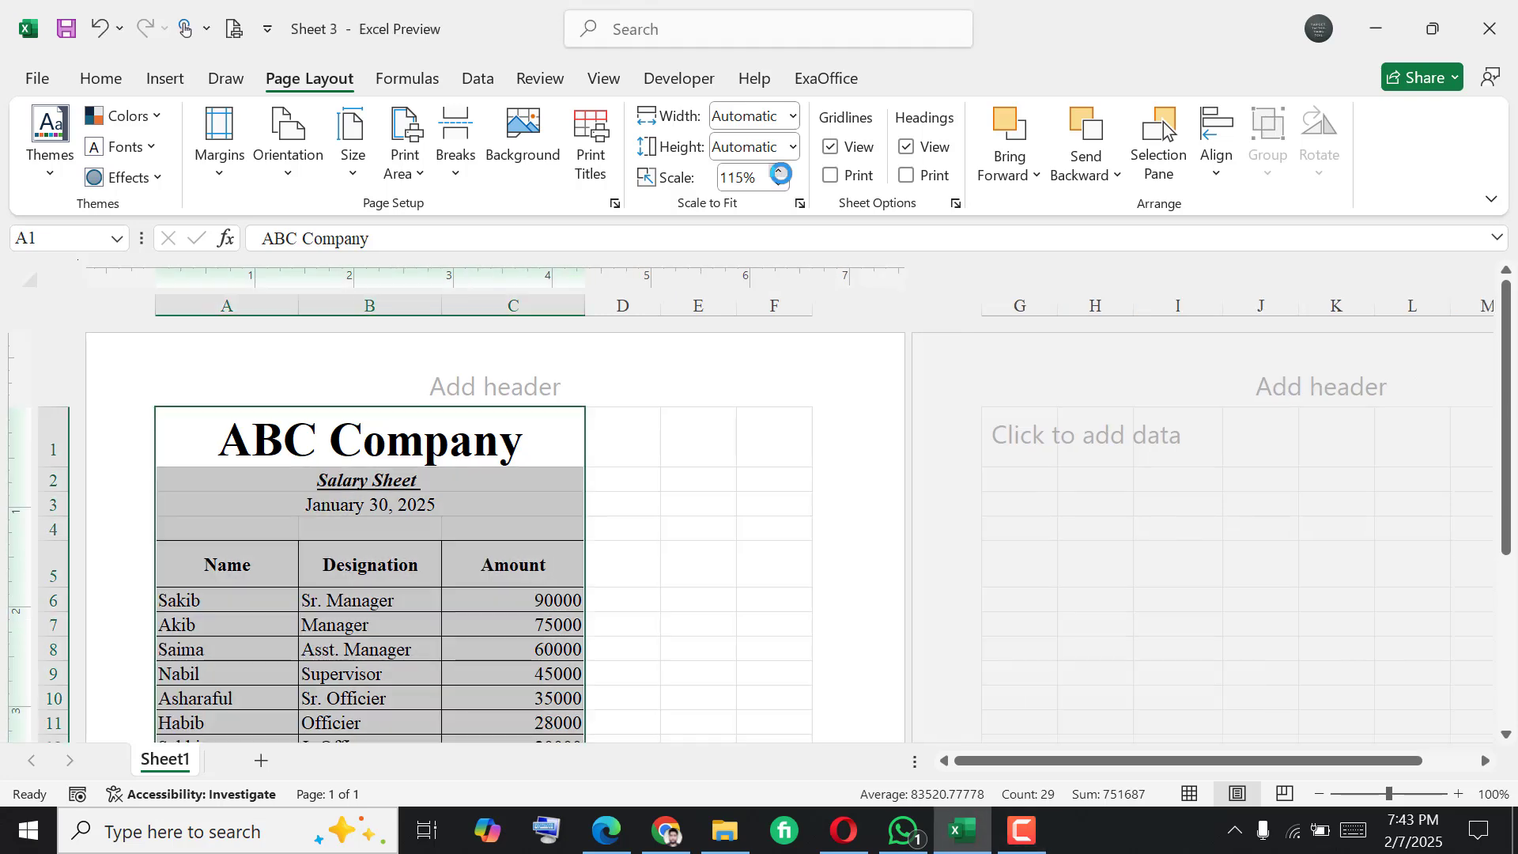
click(781, 174)
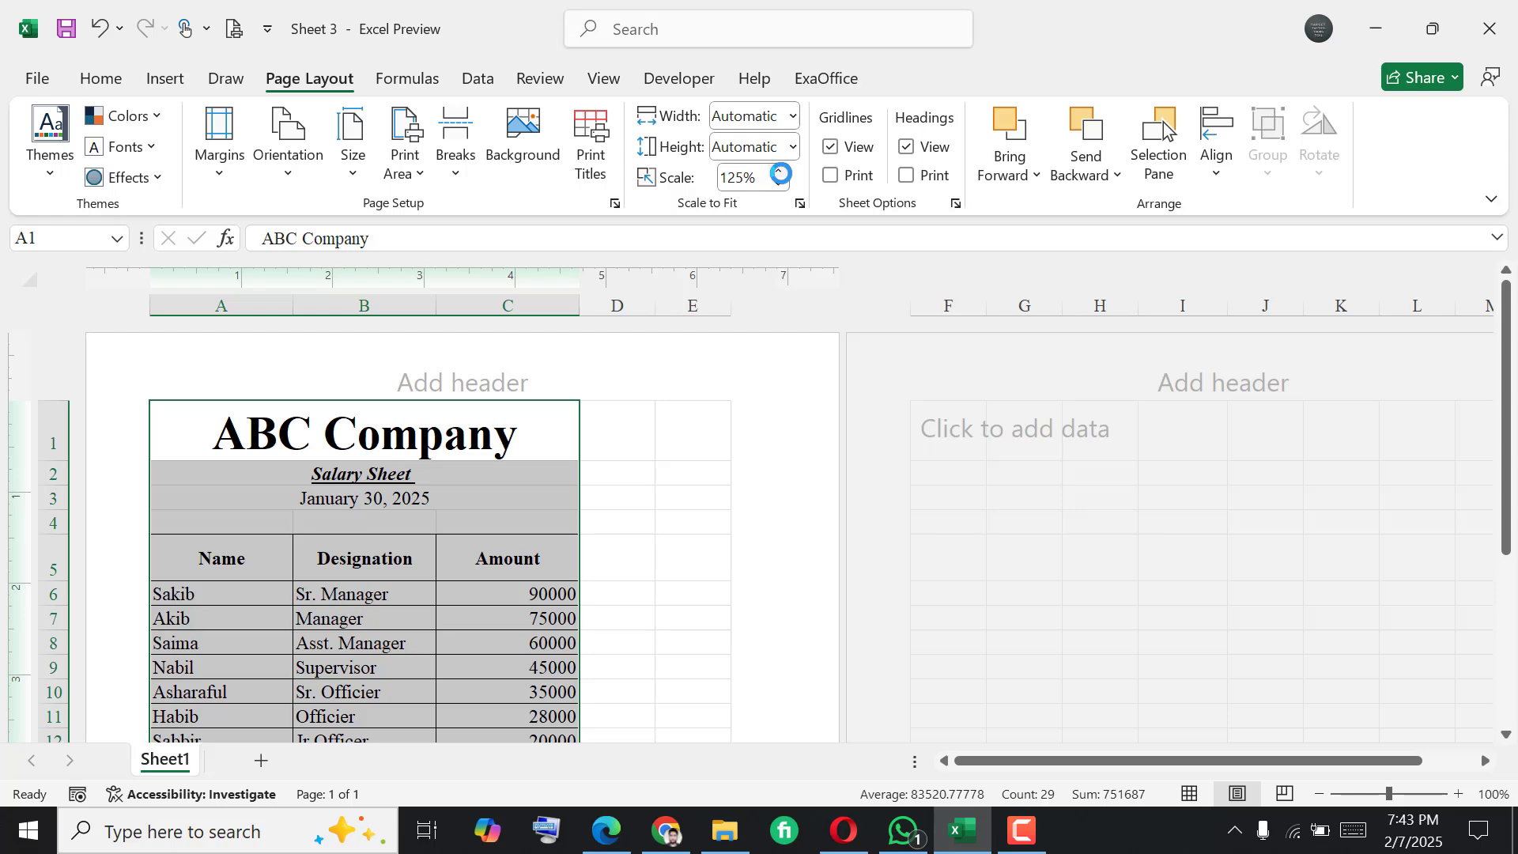
click(781, 174)
click(781, 174)
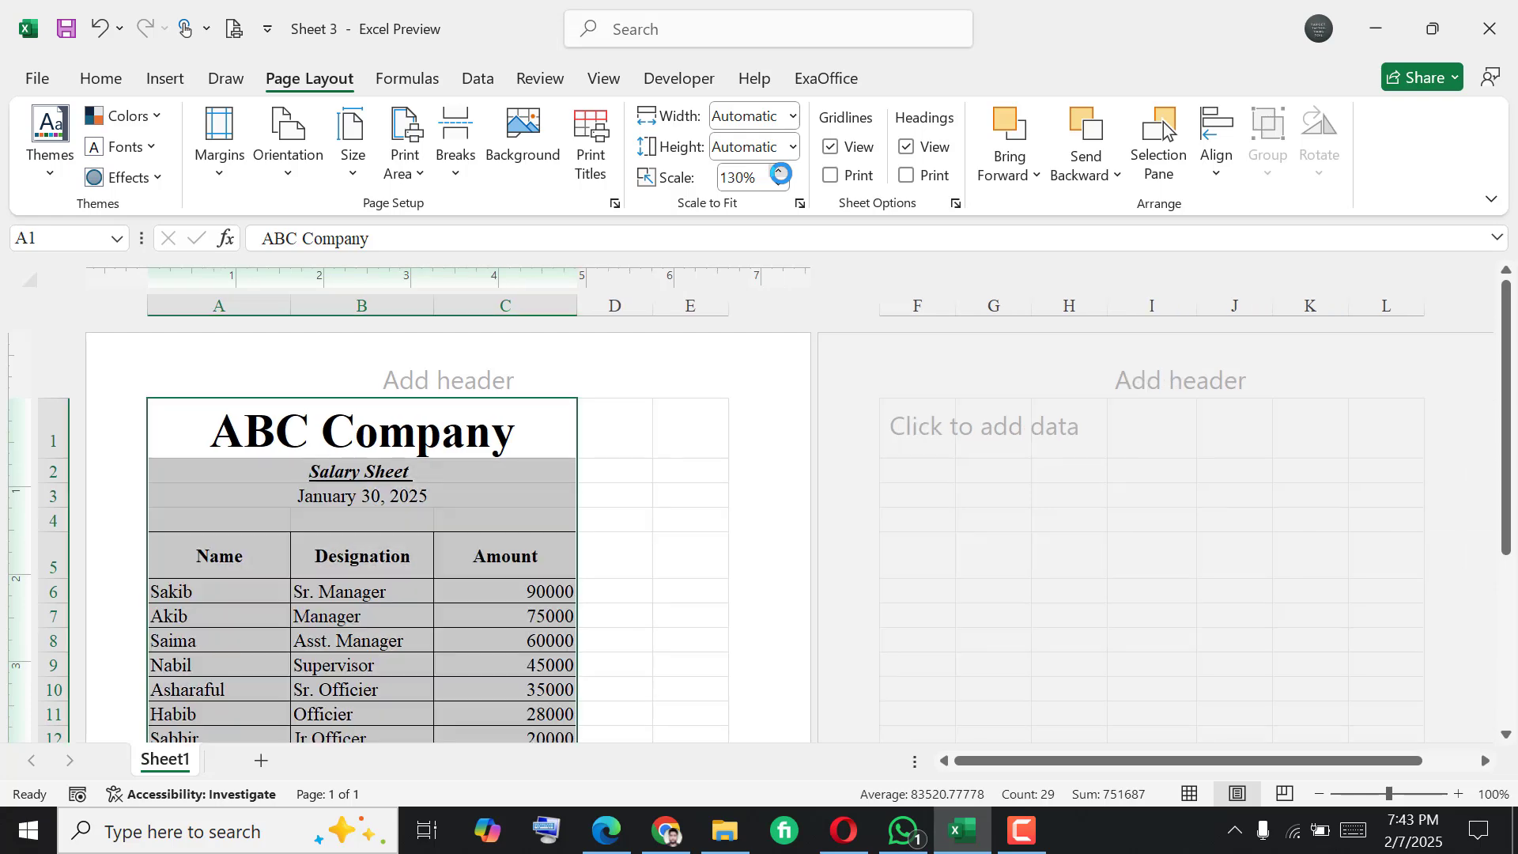
click(781, 174)
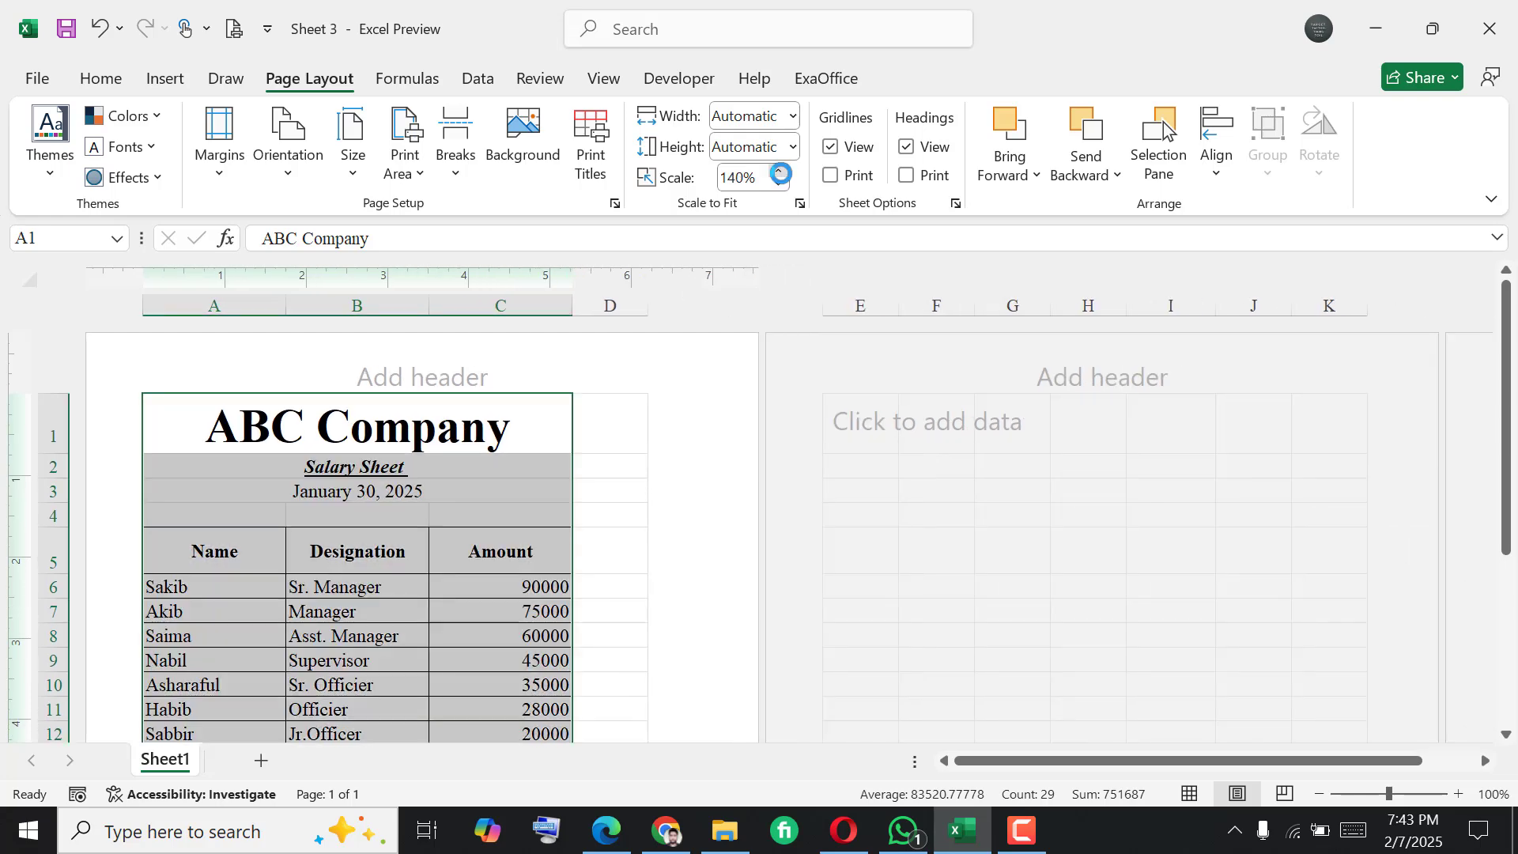
click(781, 174)
click(781, 174)
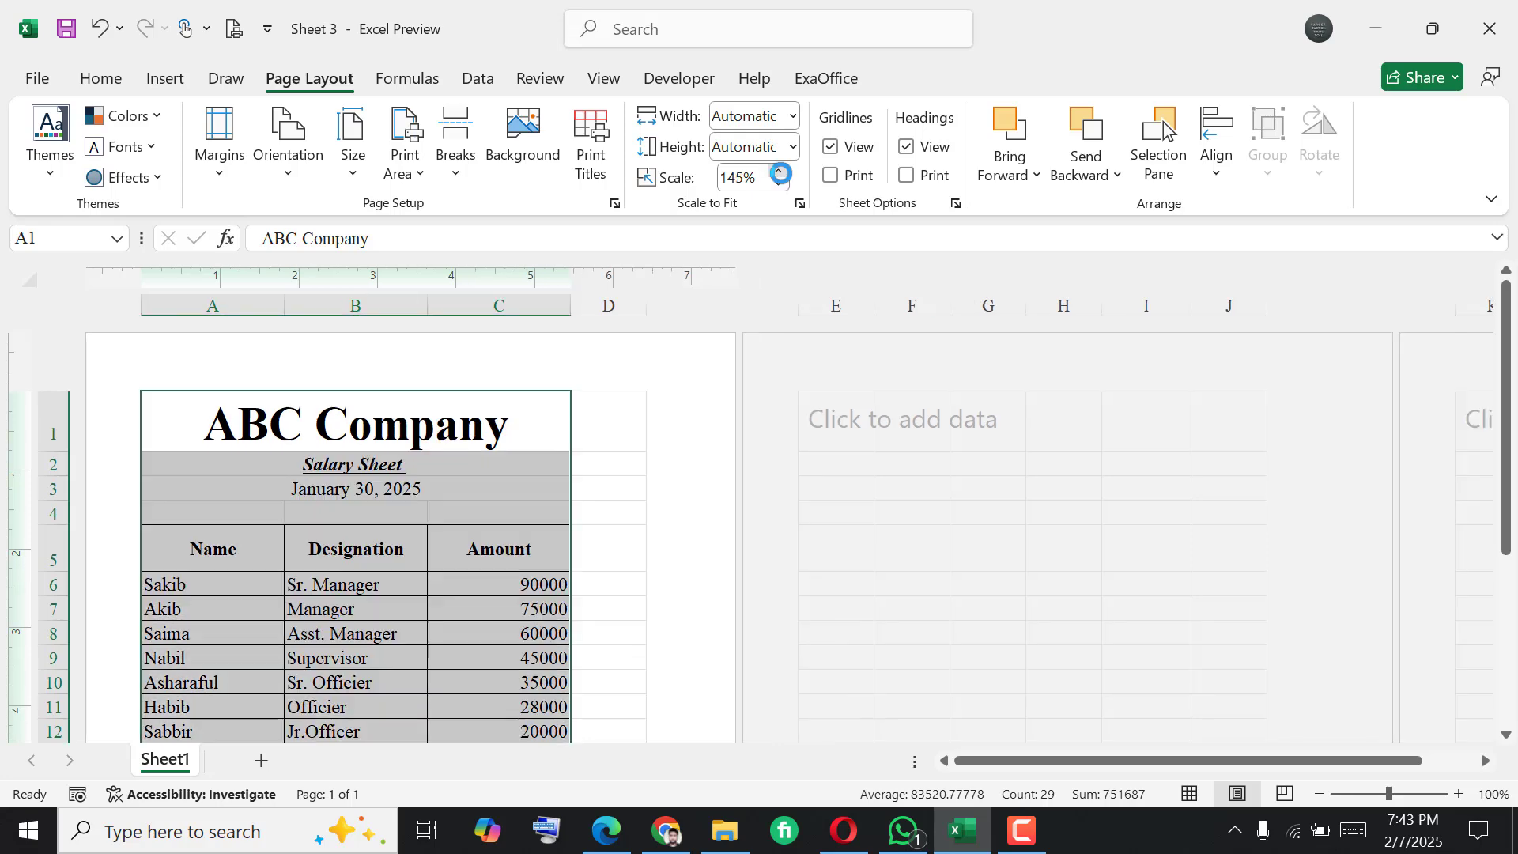
click(781, 174)
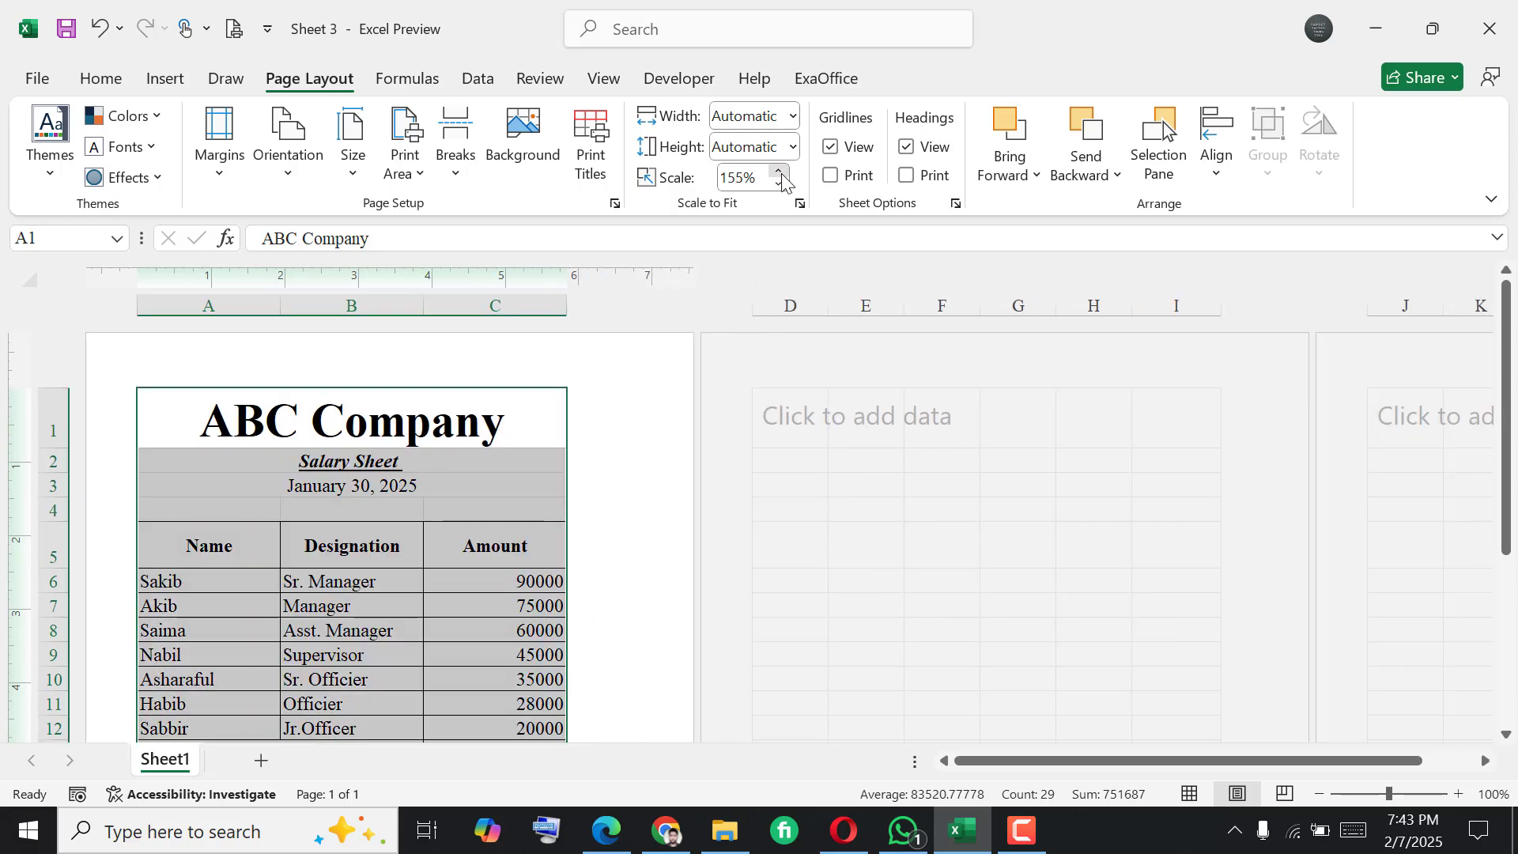
click(781, 174)
- Look over the enlarged salary sheet's page from the company title down to the empty rows below Total
scroll(348, 558, down, 4)
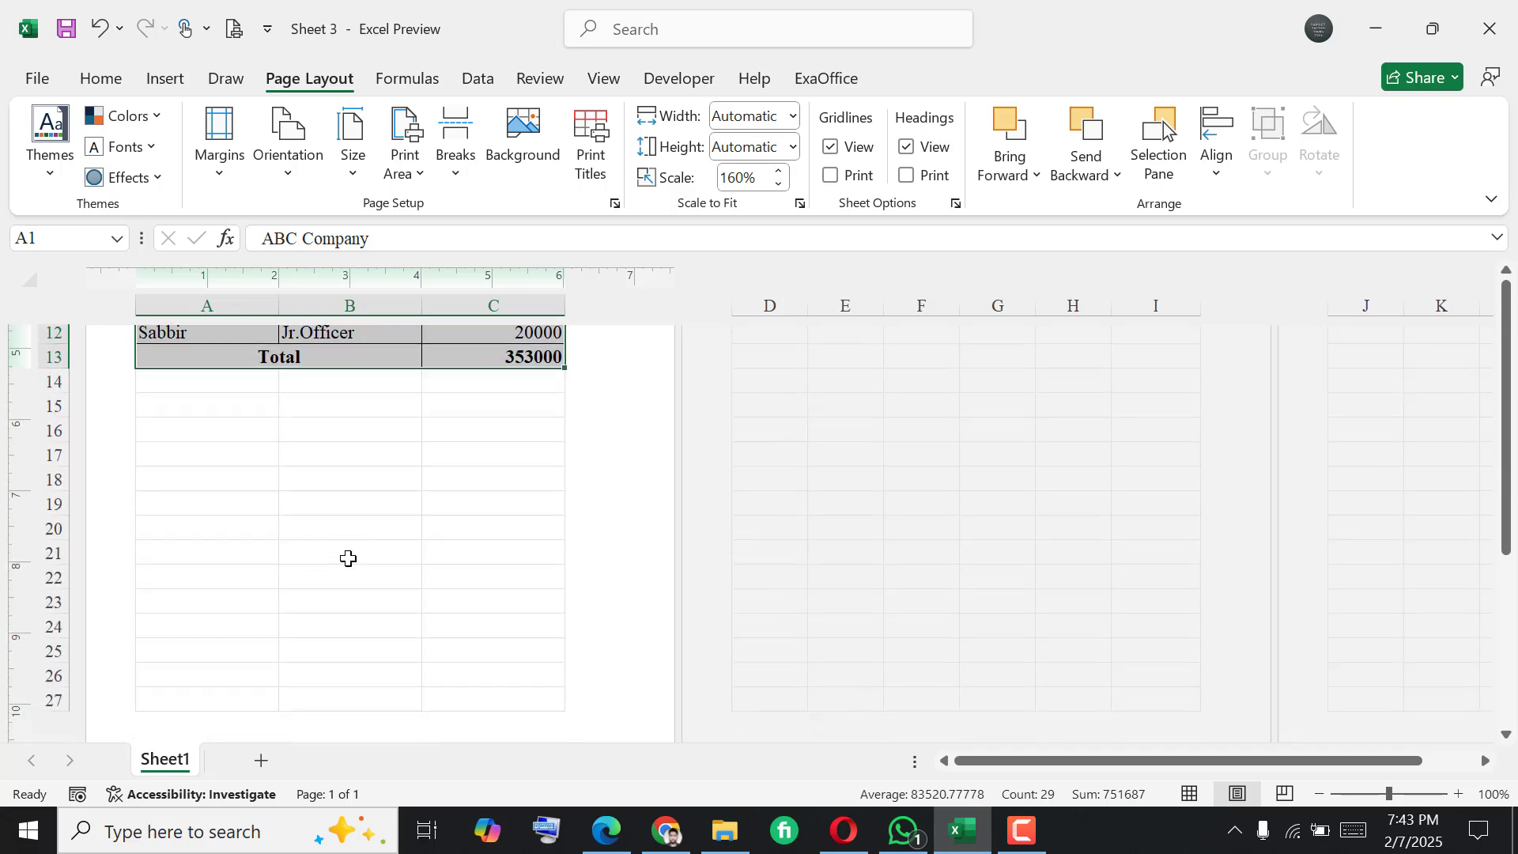
scroll(348, 558, up, 3)
scroll(348, 558, down, 7)
scroll(348, 558, up, 10)
scroll(348, 558, down, 1)
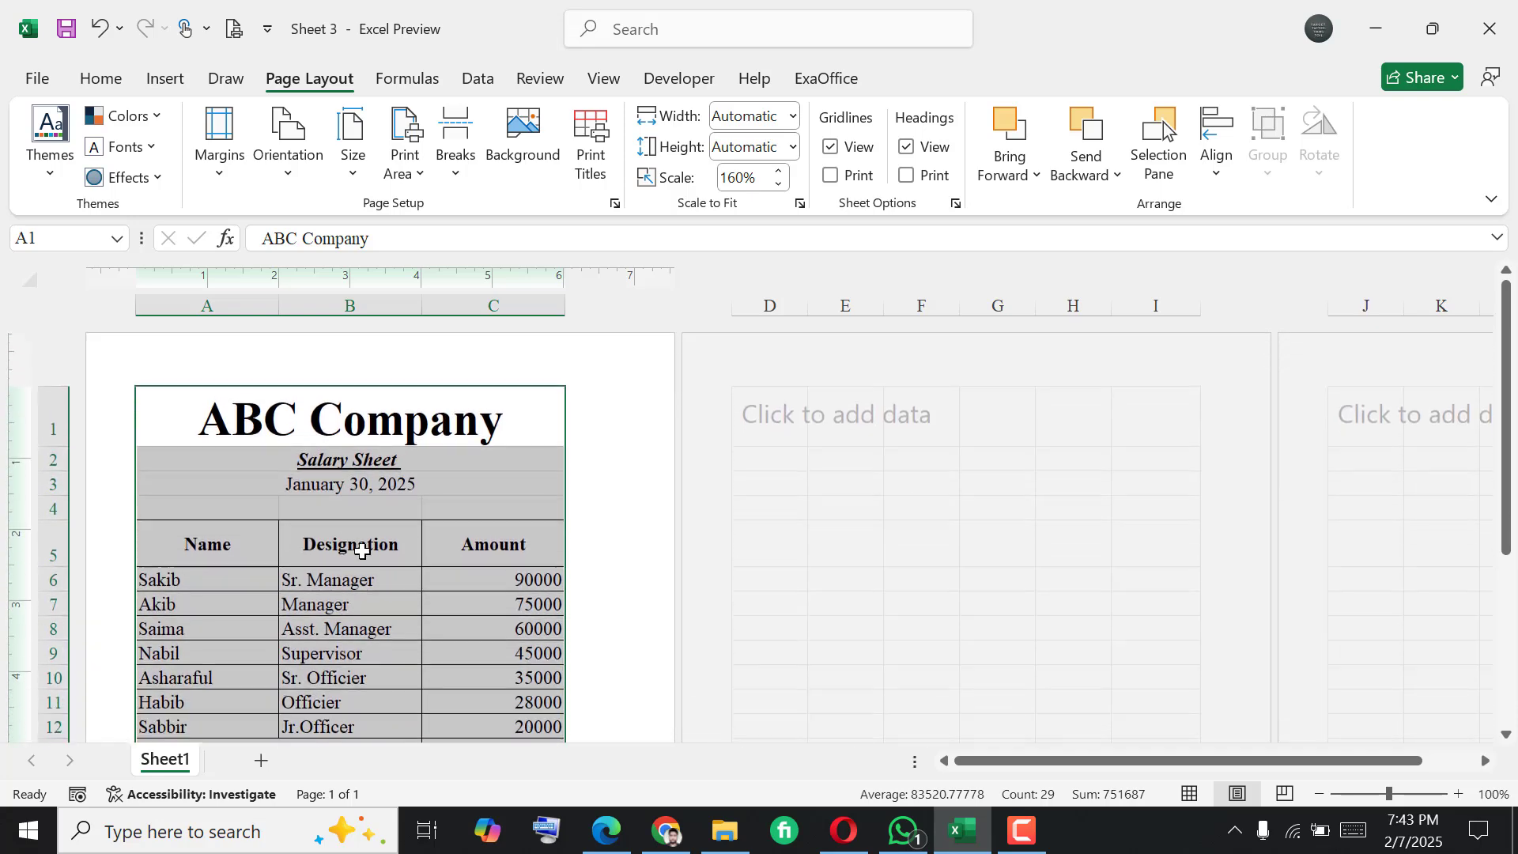
click(442, 530)
scroll(454, 541, down, 6)
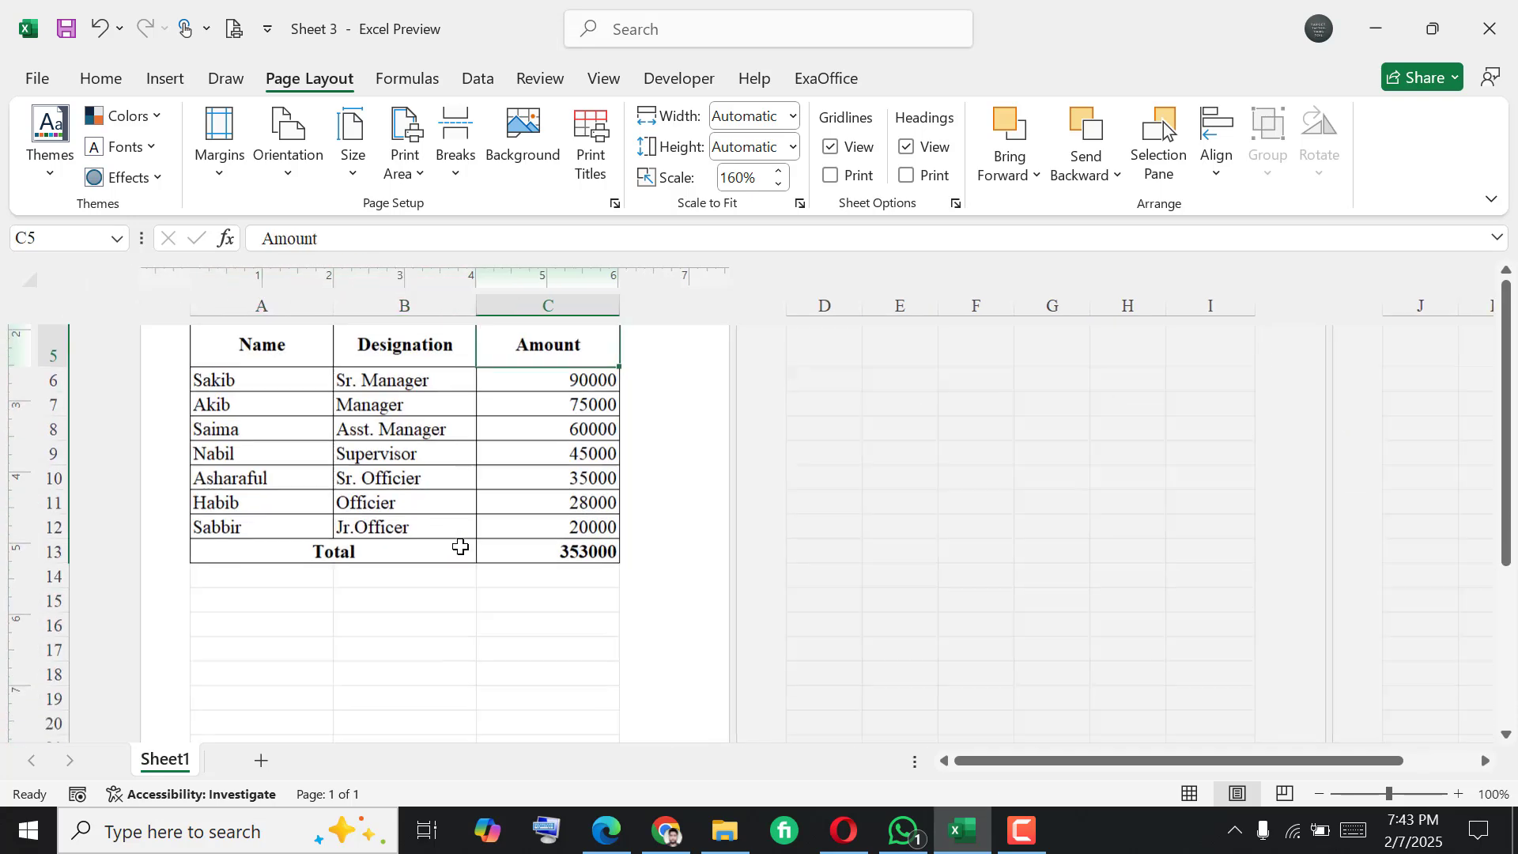
scroll(460, 545, up, 7)
scroll(460, 545, down, 1)
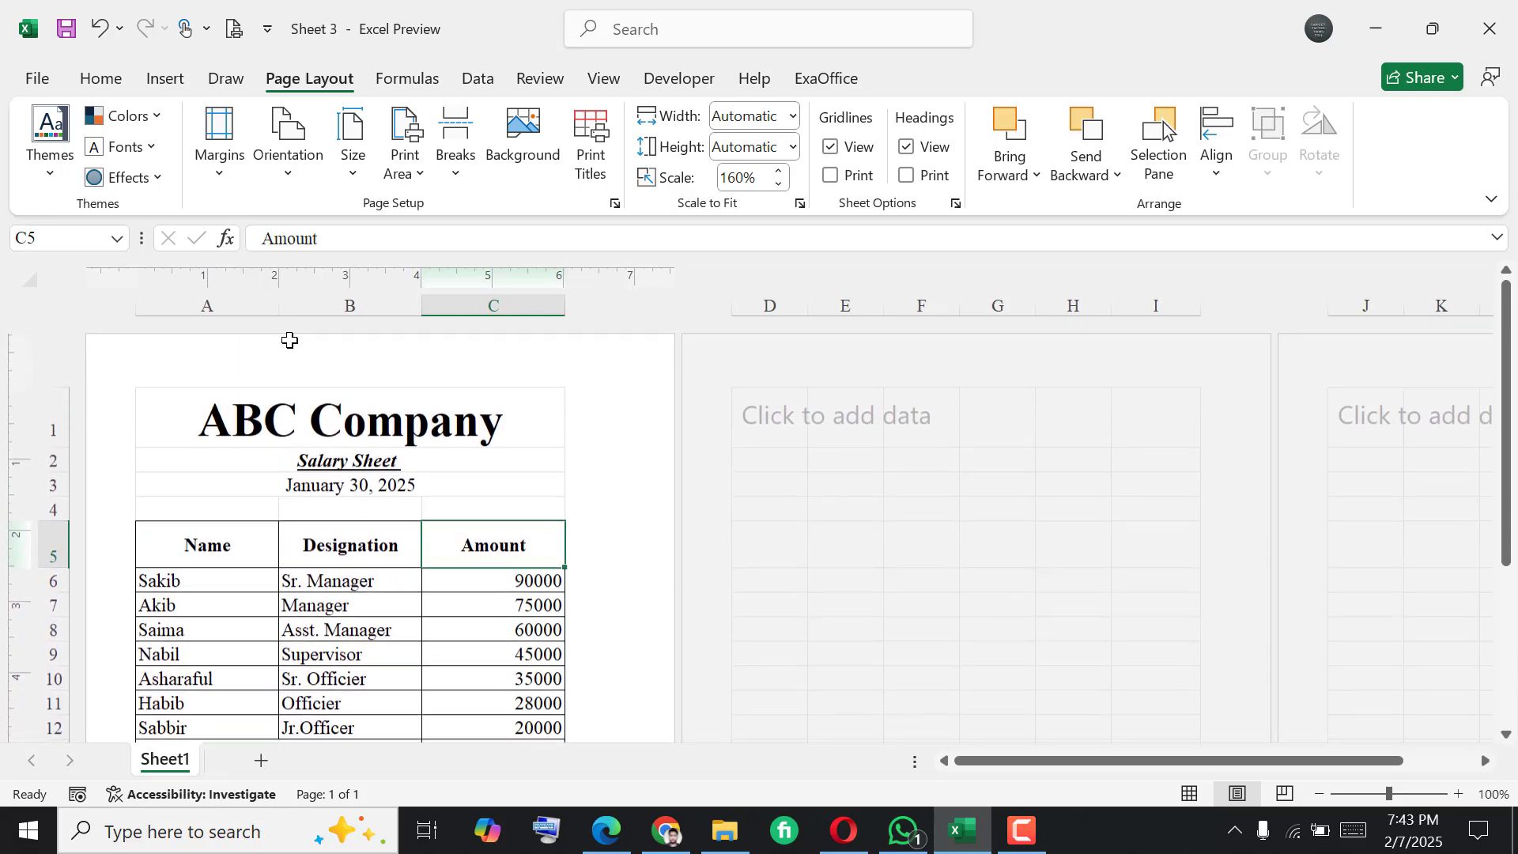
- Check the print preview, set the print scaling to Fit Sheet on One Page, and return to the worksheet
click(88, 79)
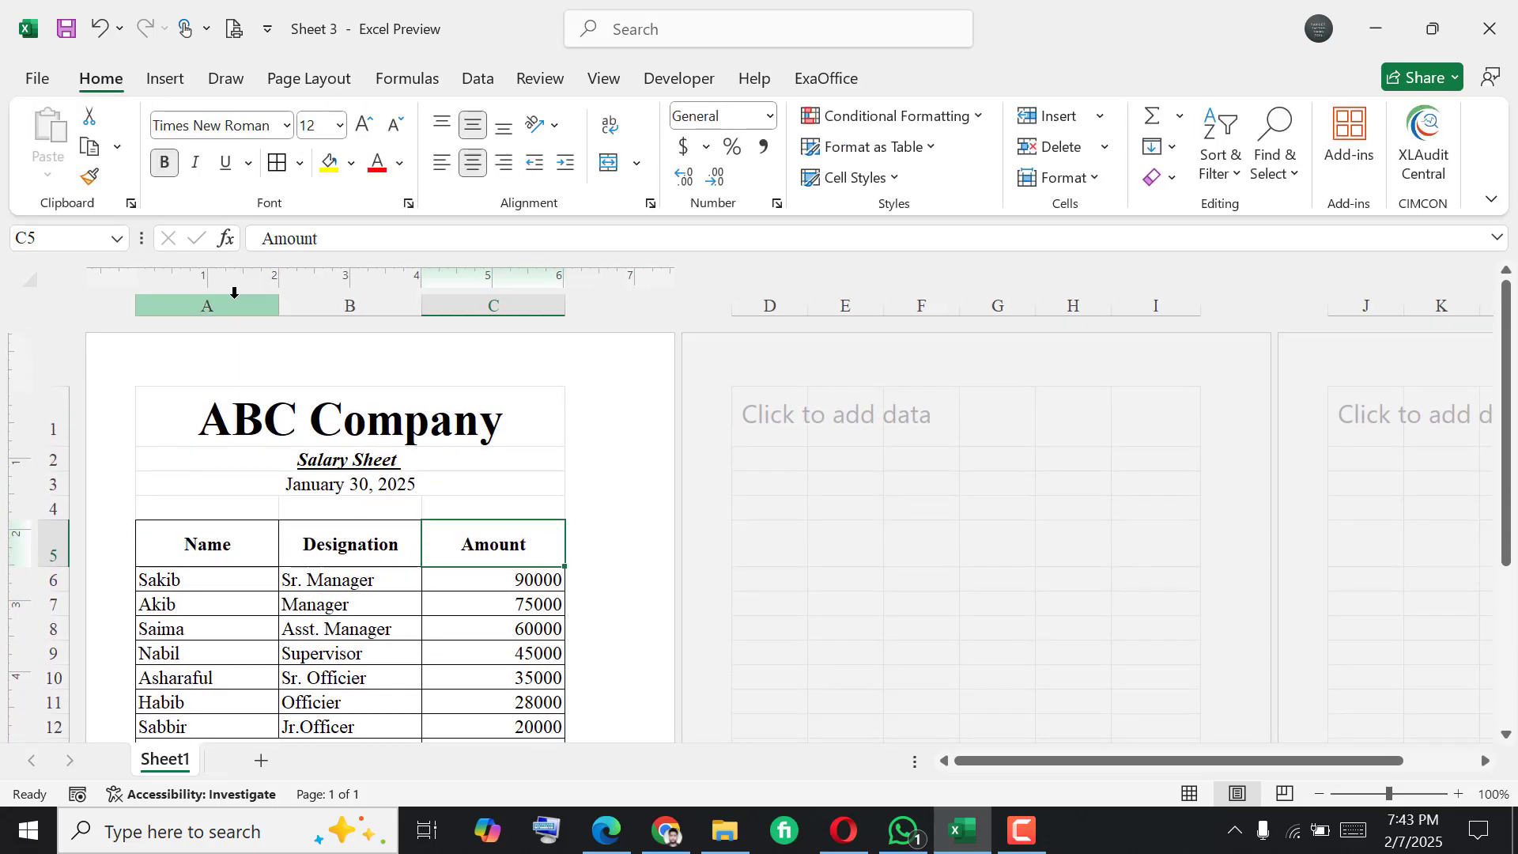
key(ctrl+p)
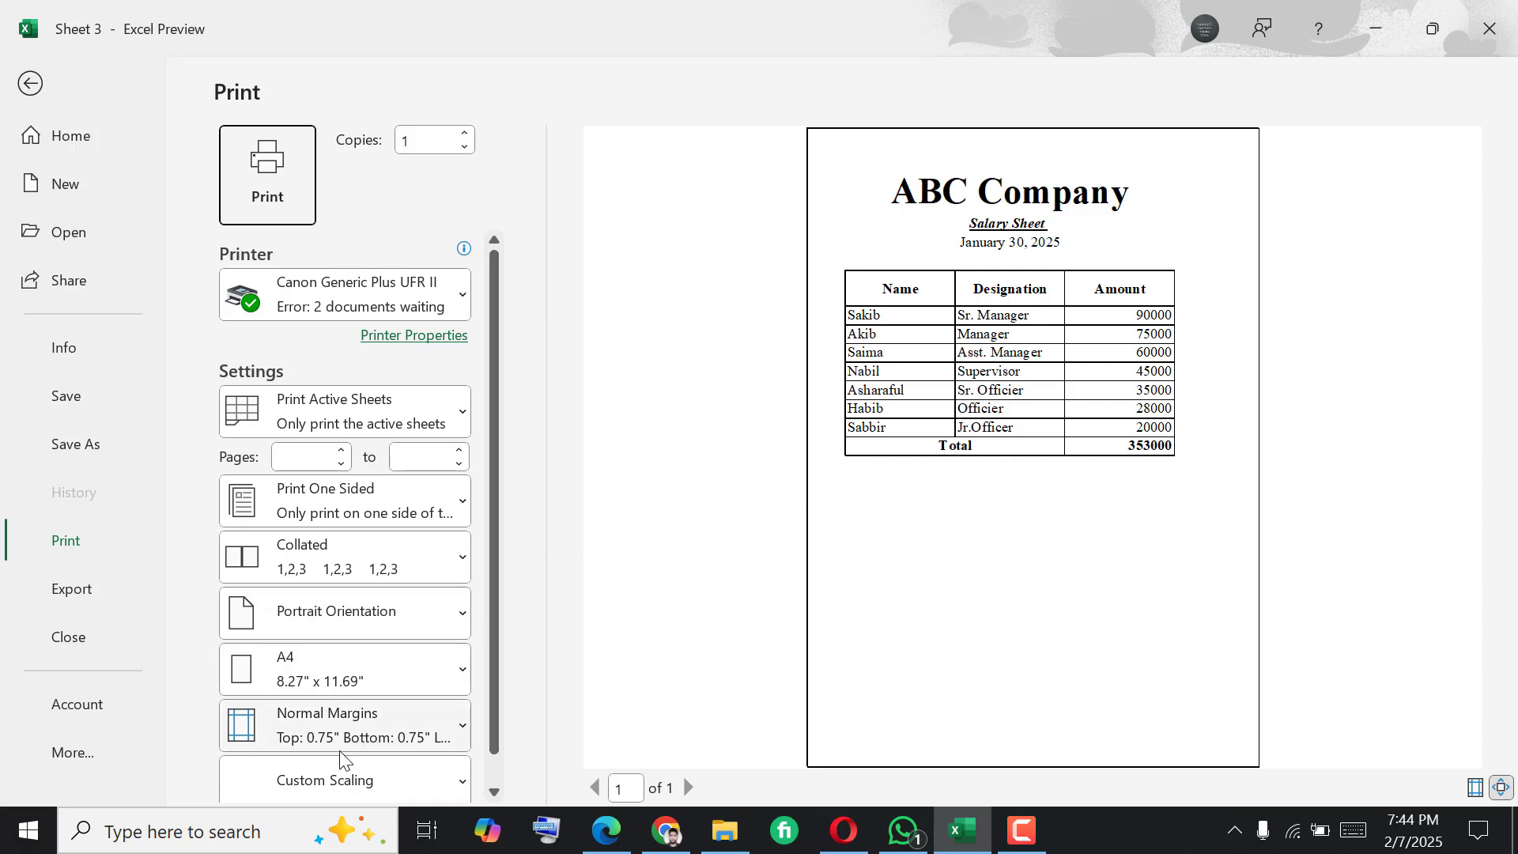
scroll(289, 648, down, 1)
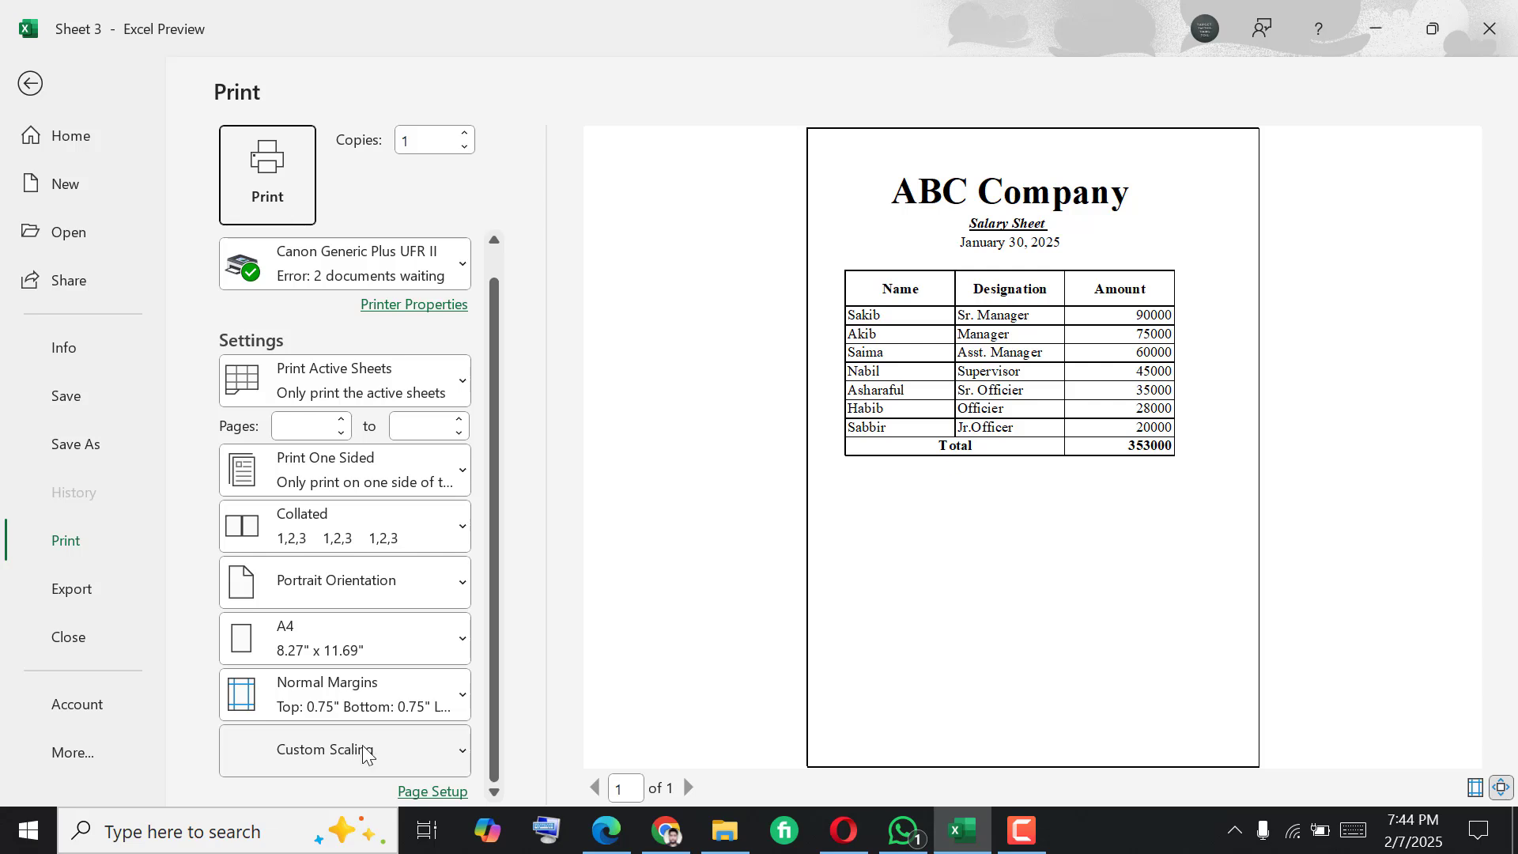
click(325, 749)
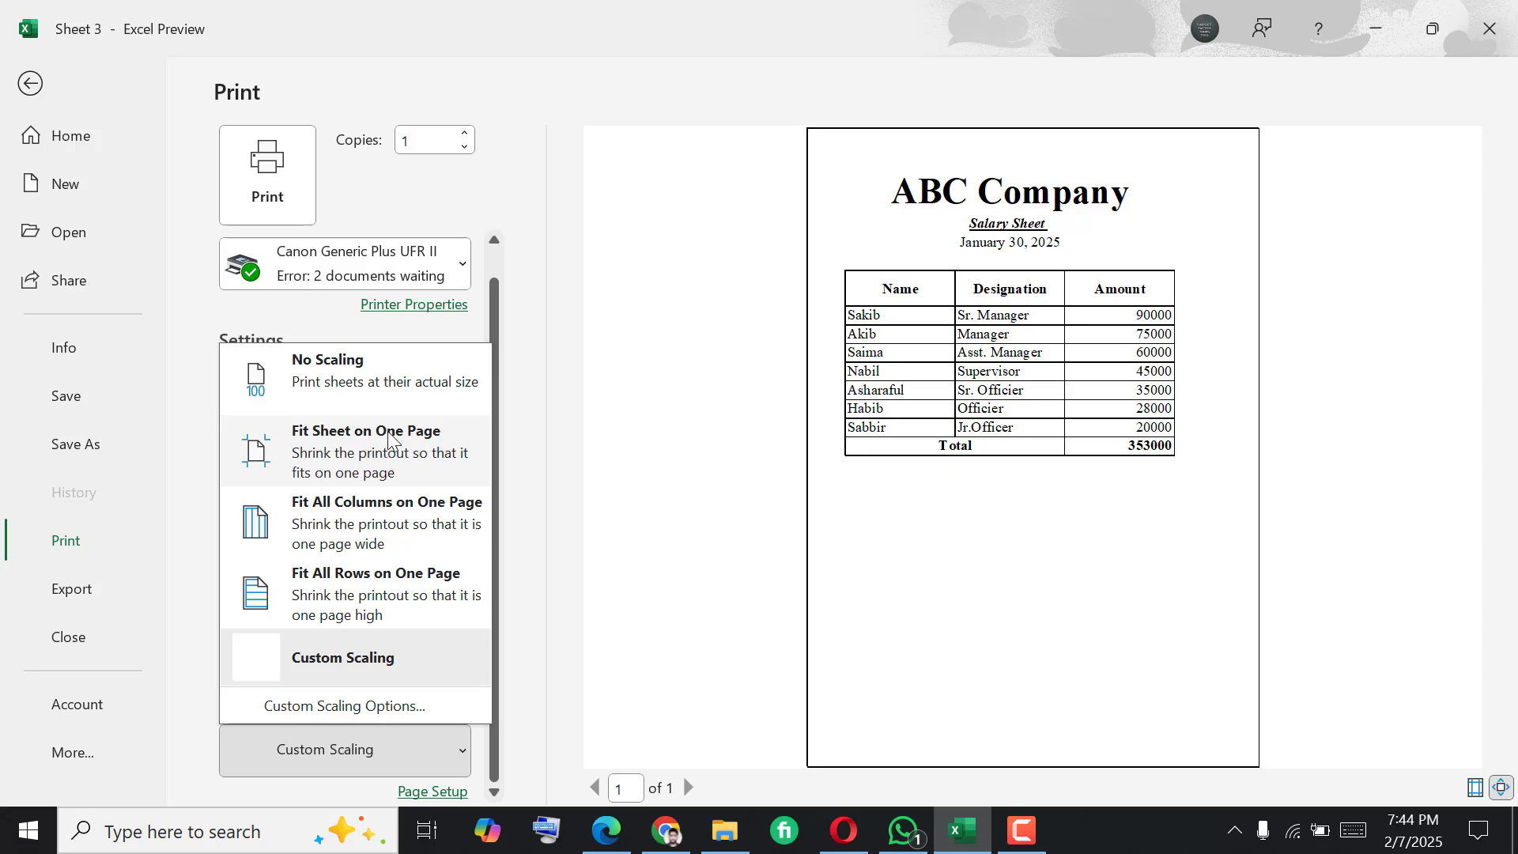
click(329, 438)
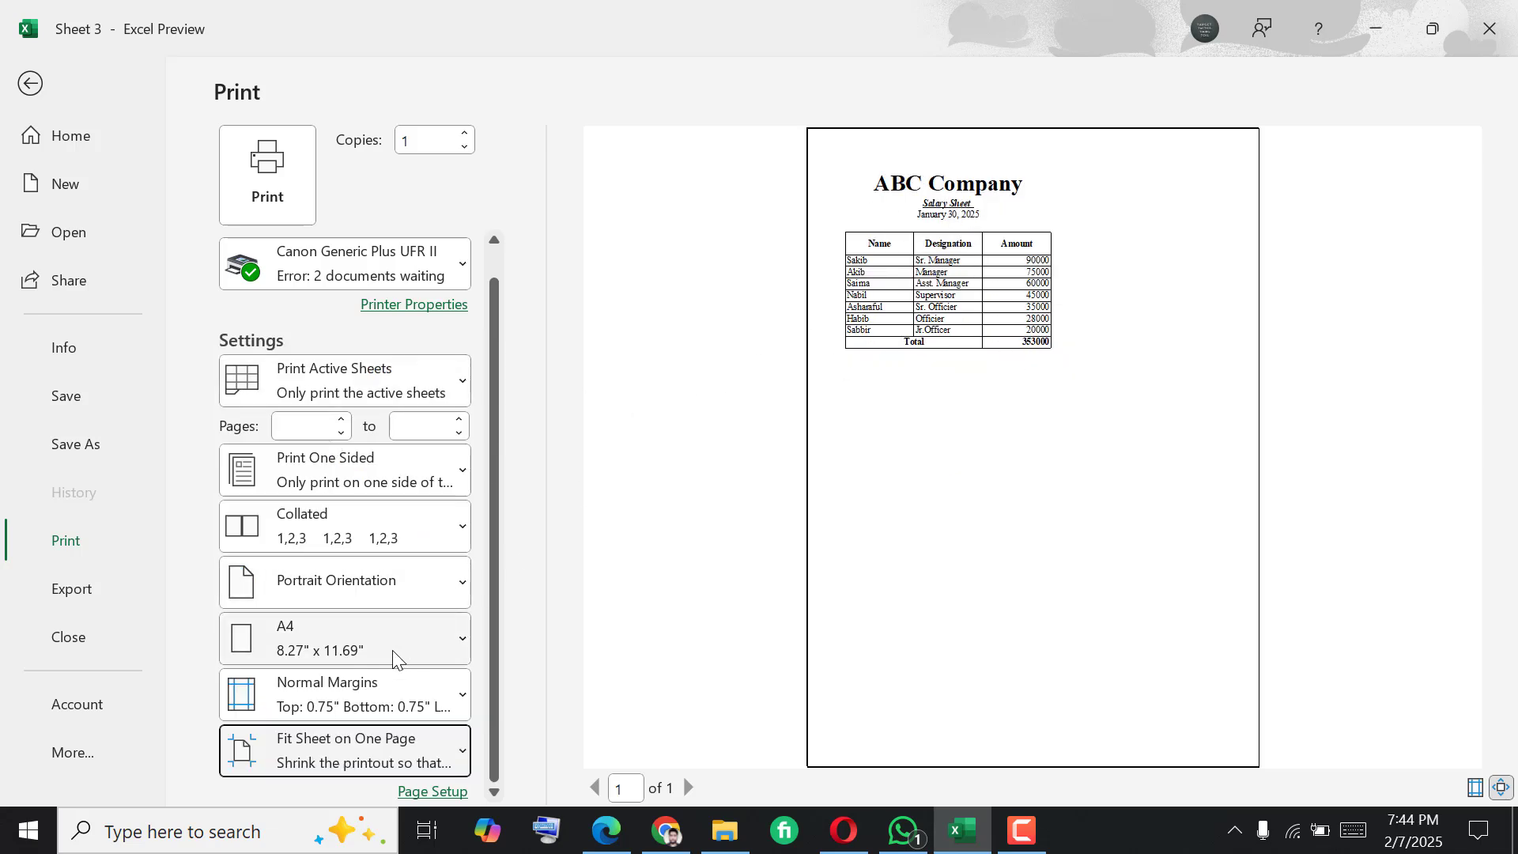
click(31, 84)
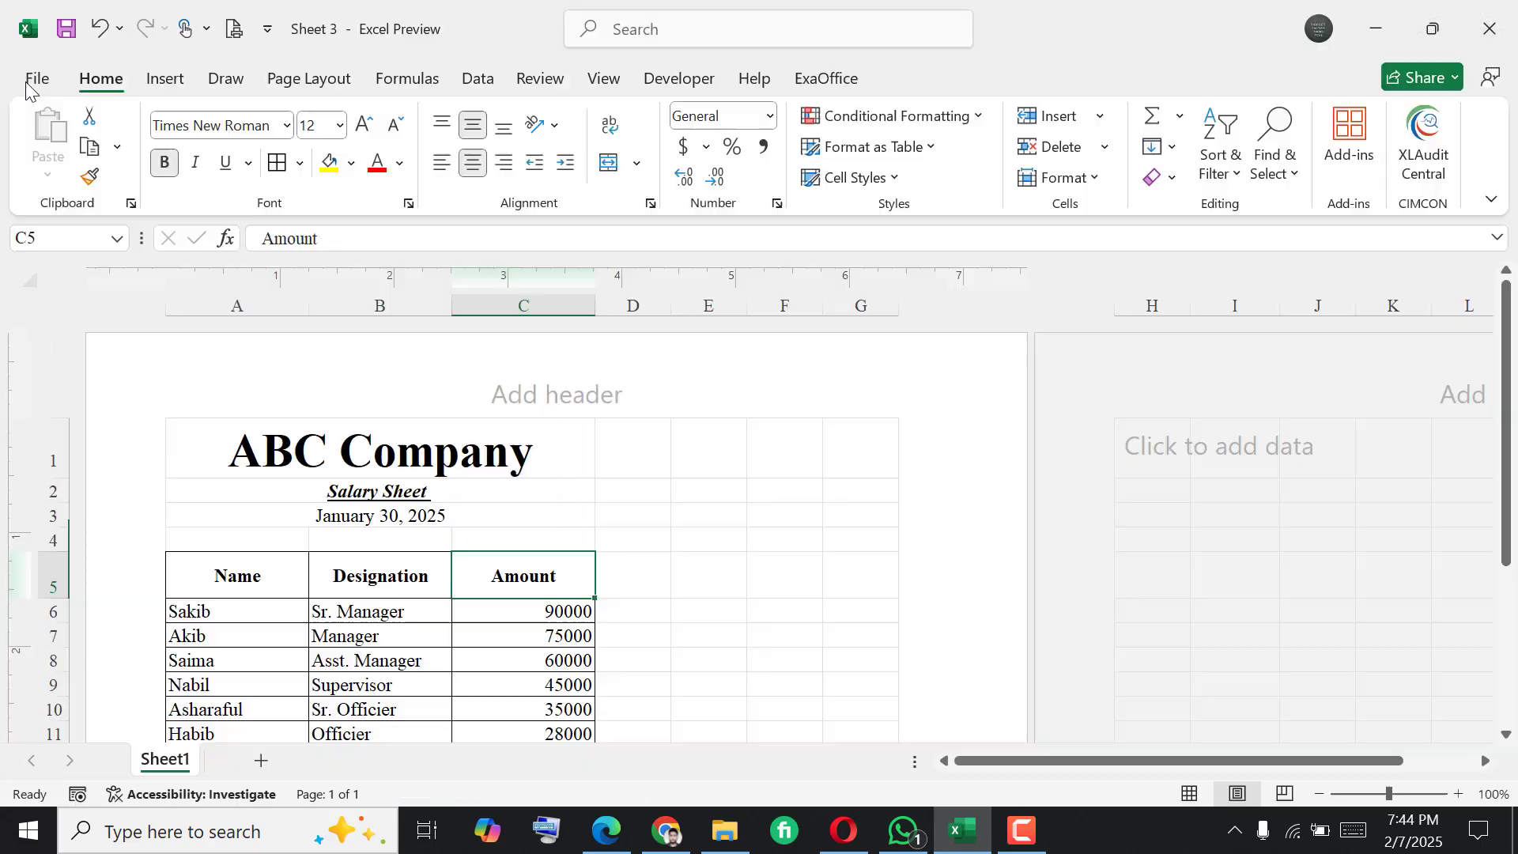
- Undo the last two changes and switch the worksheet back to Page Layout view
key(ctrl+z)
key(ctrl+z)
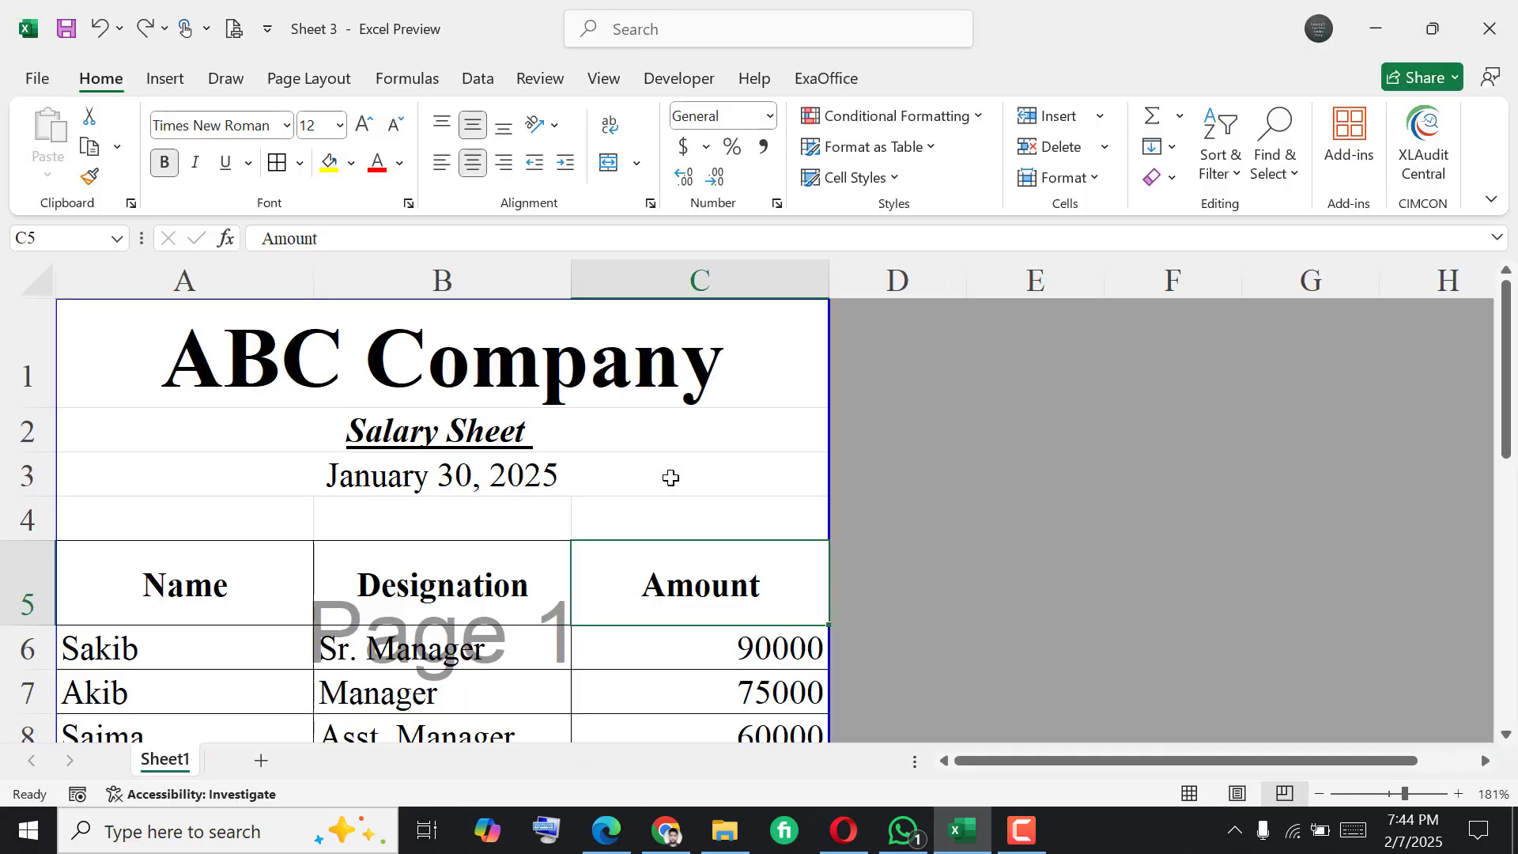
scroll(581, 512, down, 1)
scroll(582, 513, up, 1)
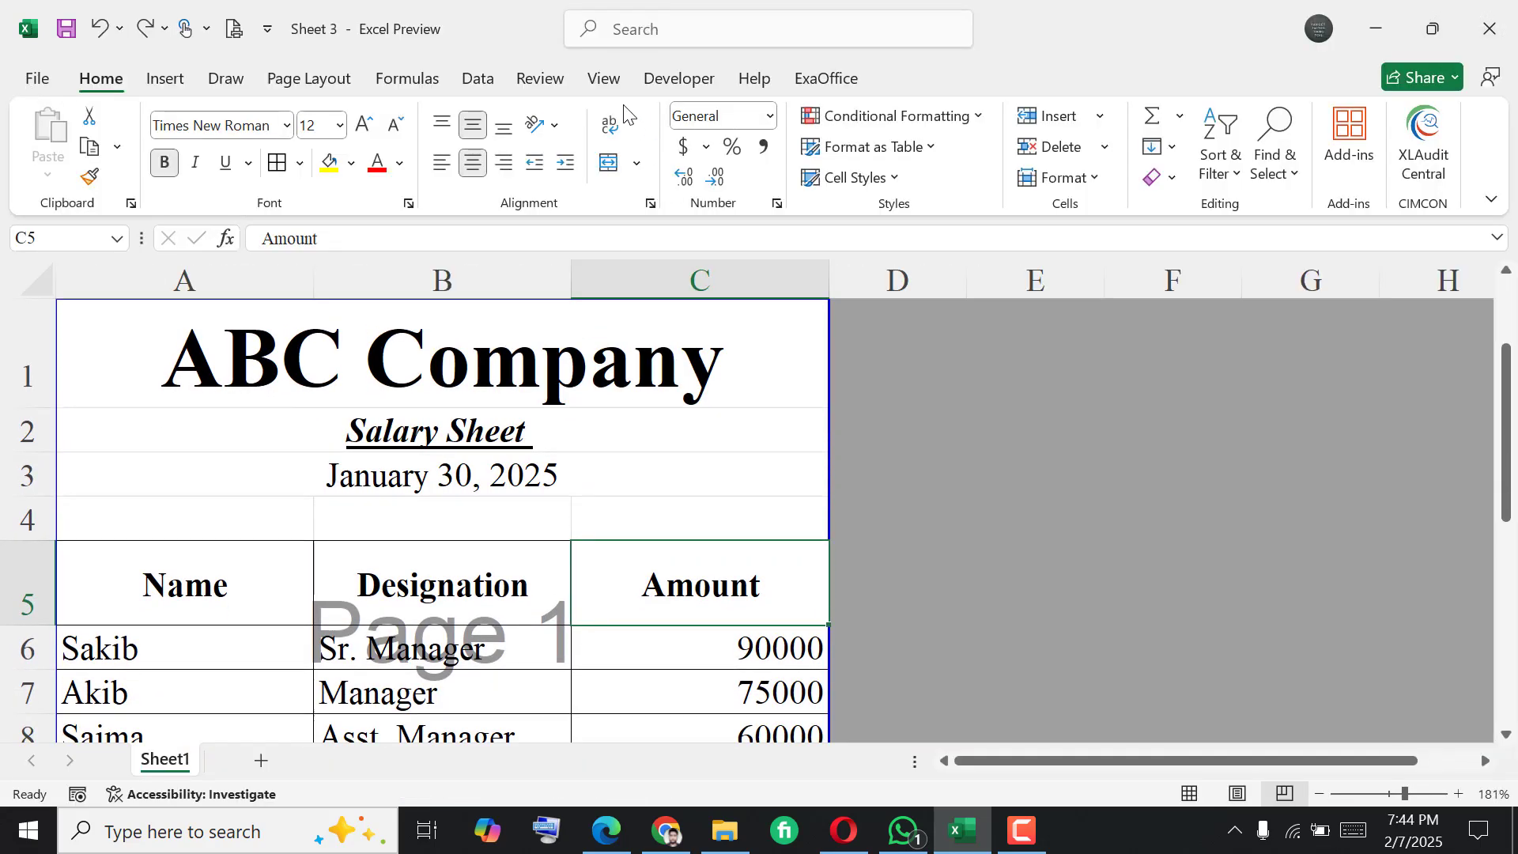
click(1240, 796)
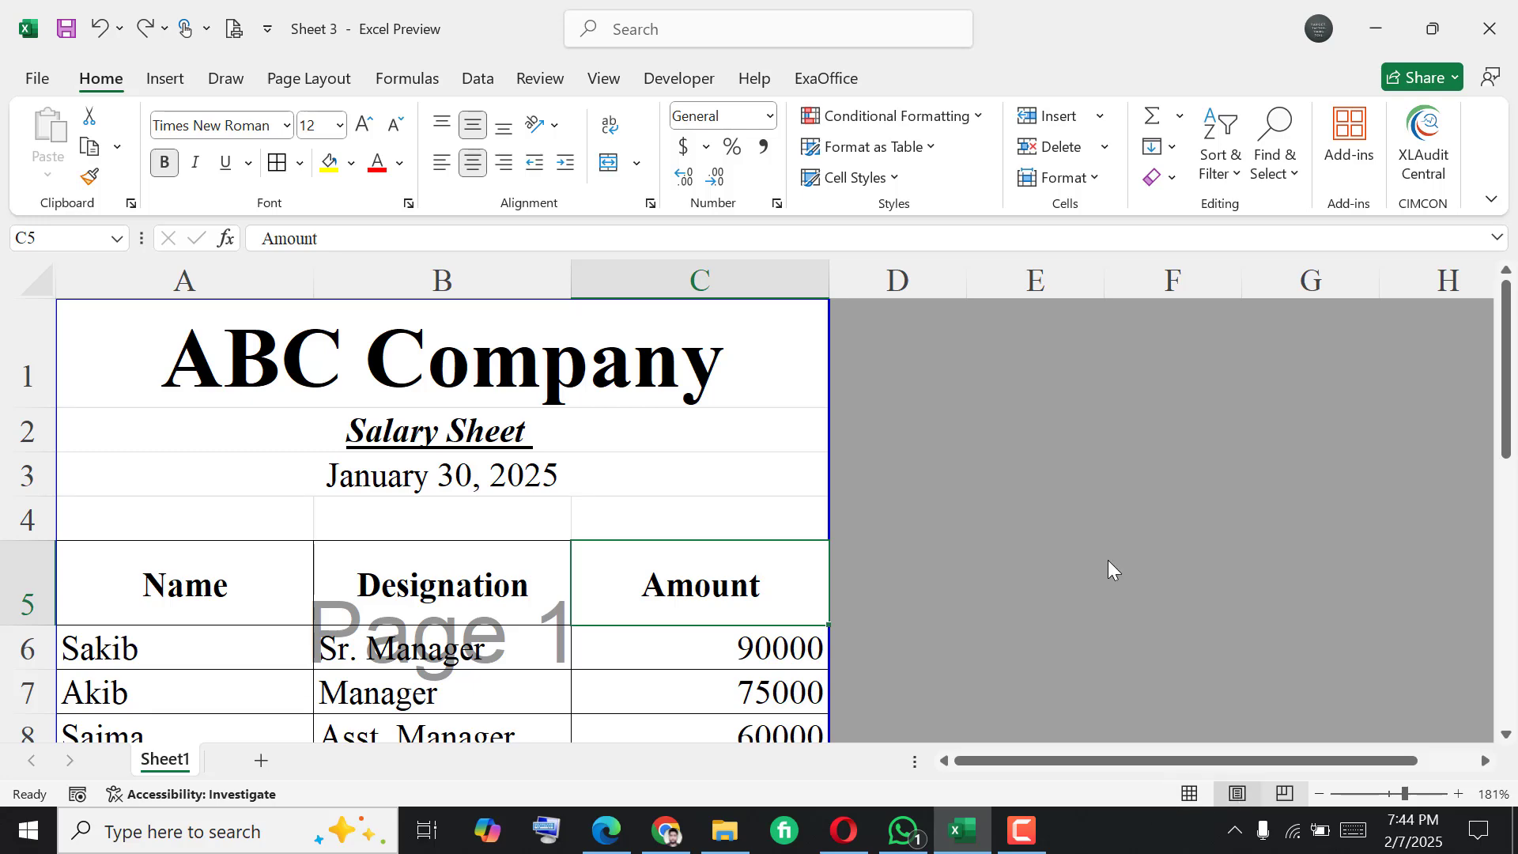
click(309, 80)
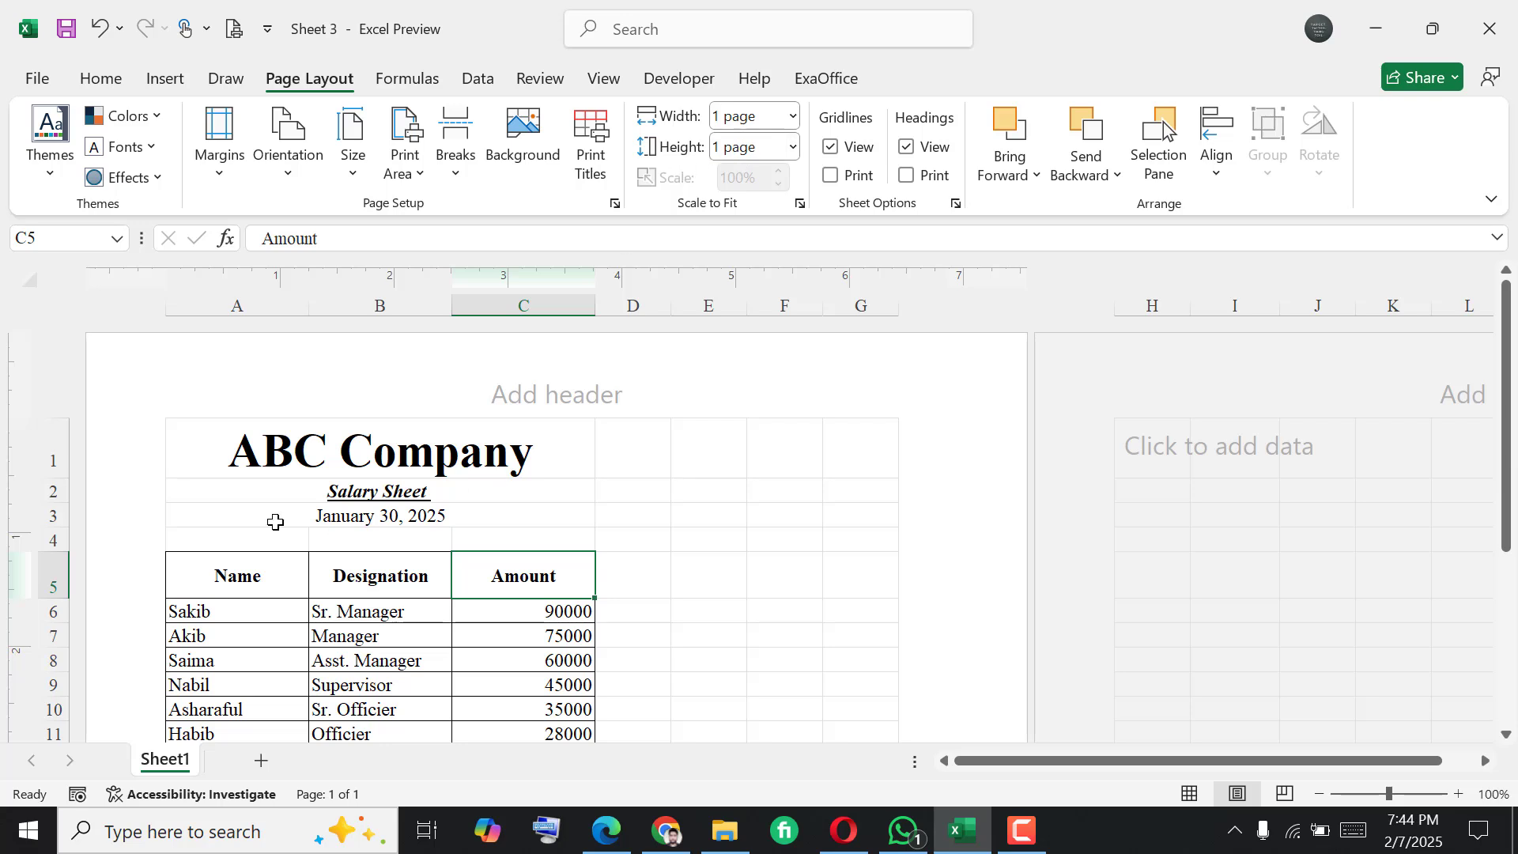
- Set the print scaling to No Scaling in the print settings and return to the worksheet
key(ctrl+p)
click(316, 723)
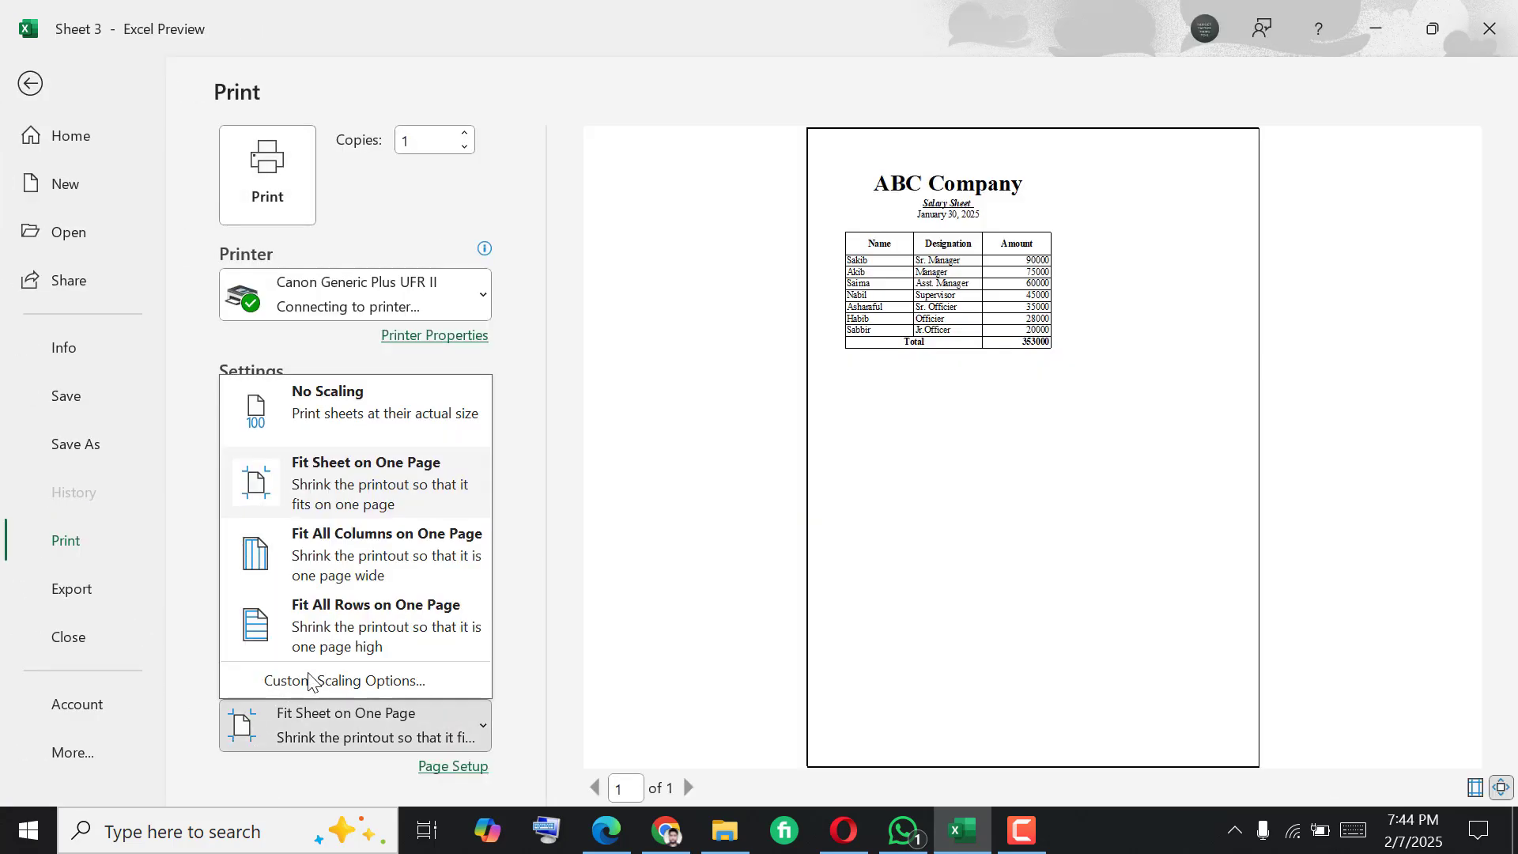
click(316, 407)
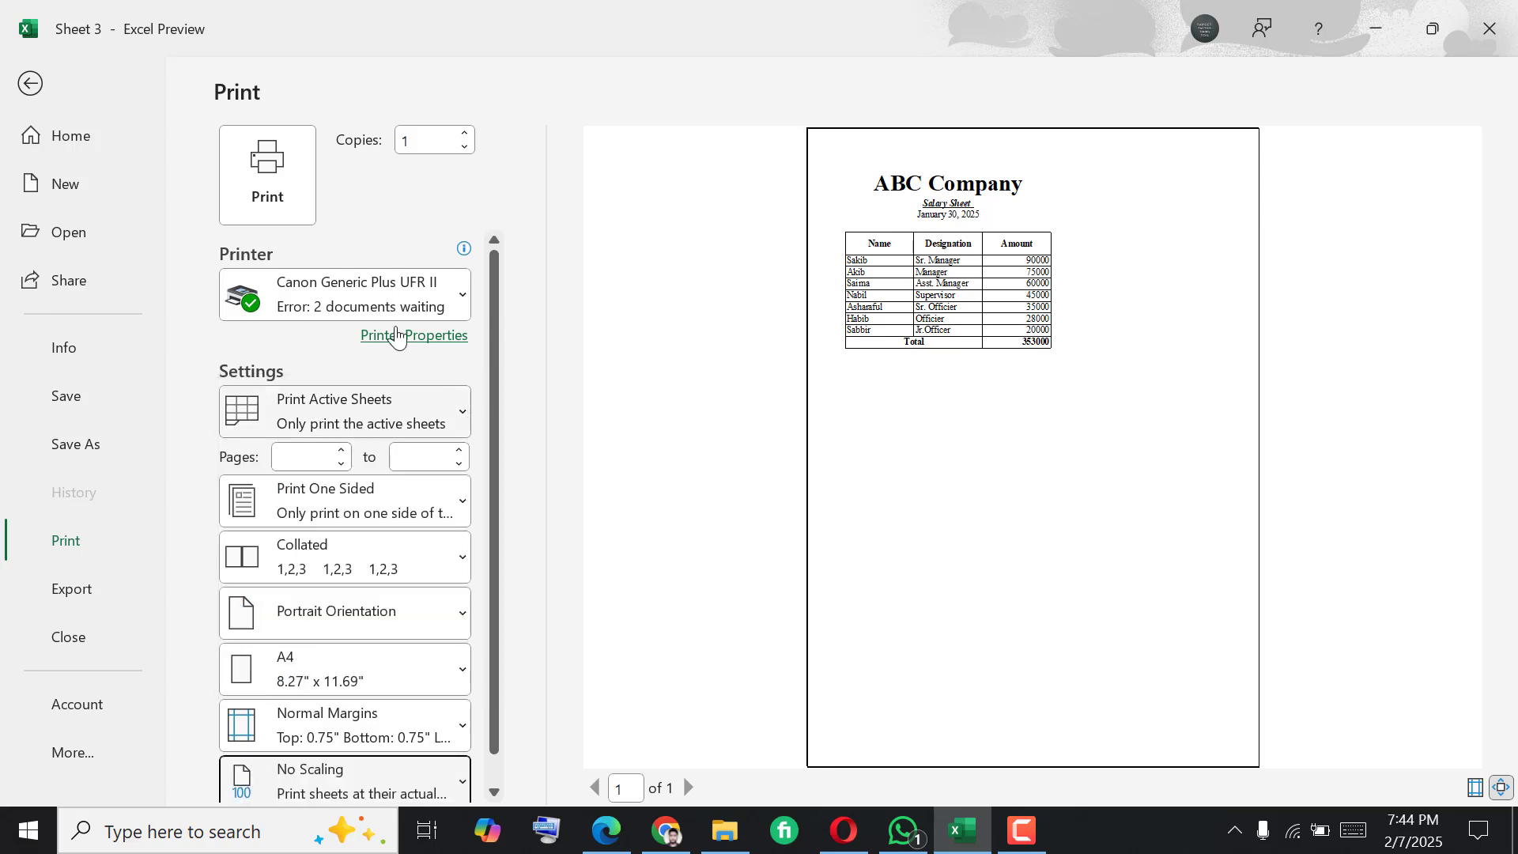
click(30, 83)
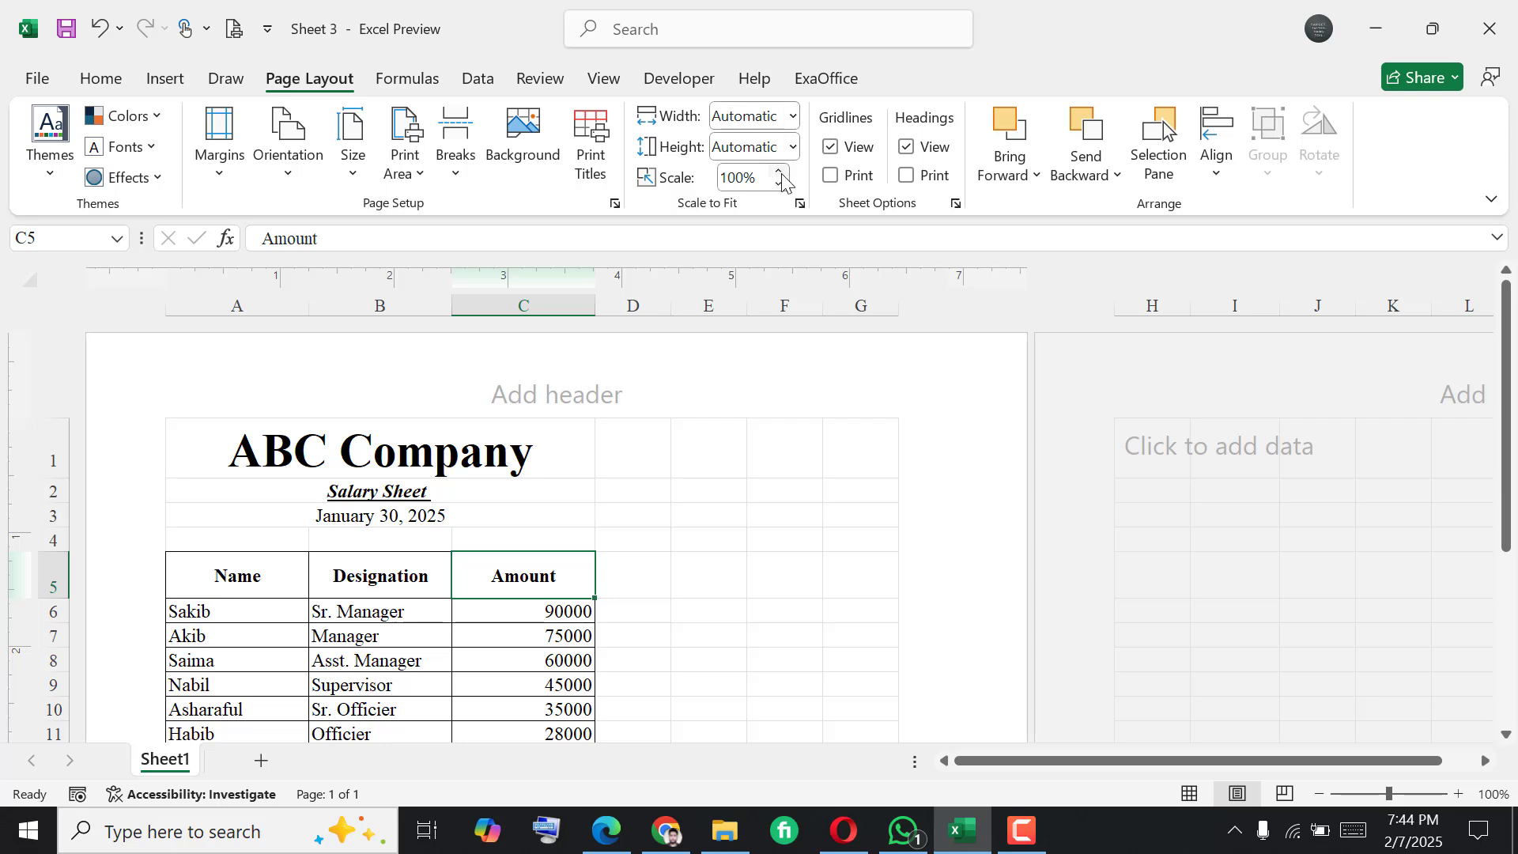
- Raise the salary sheet's print scale to 160%
click(780, 172)
click(779, 172)
click(780, 171)
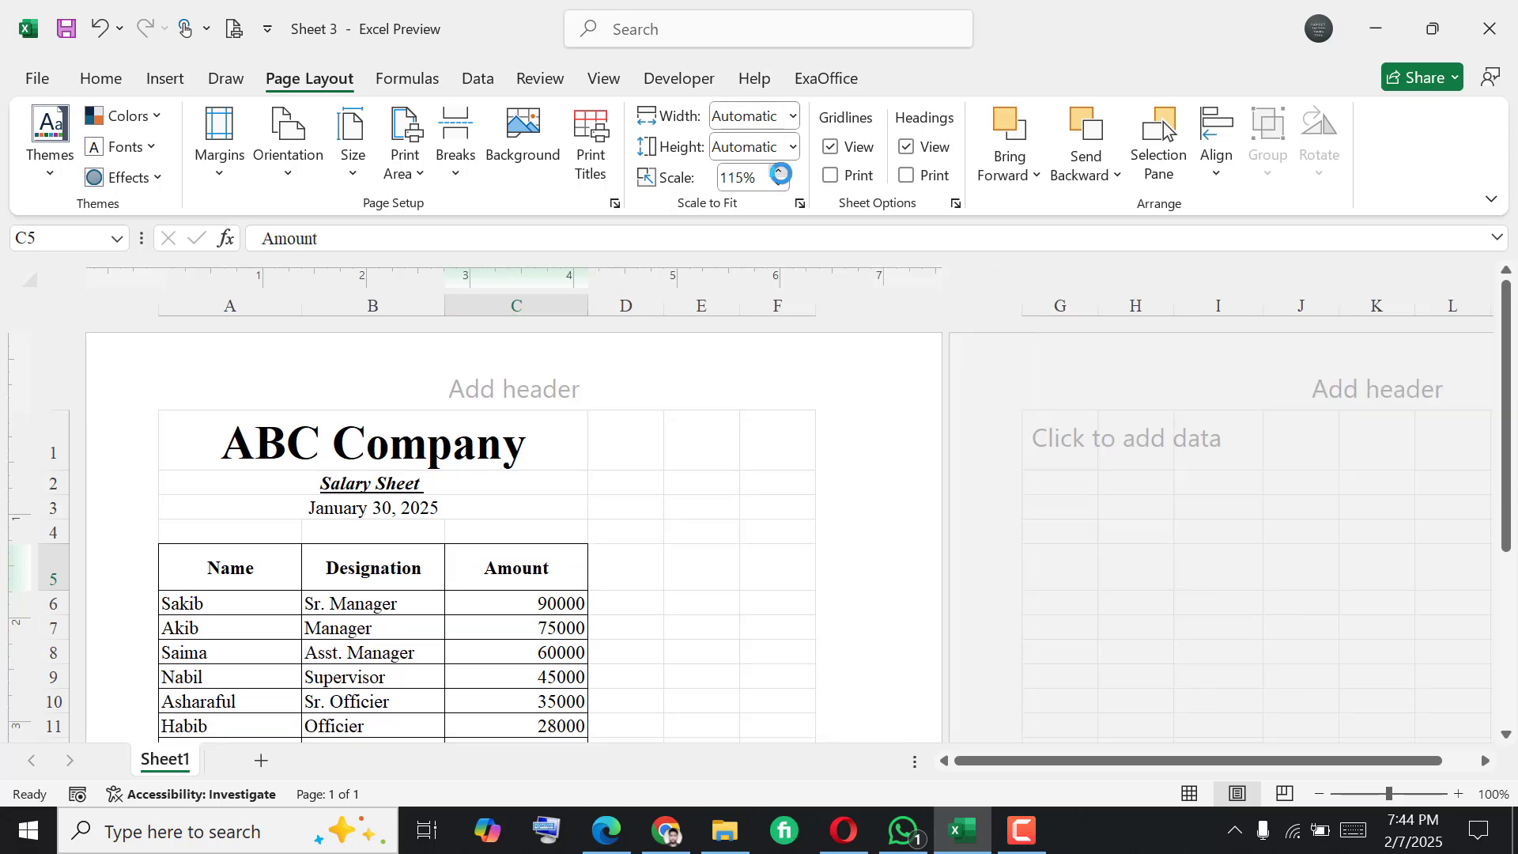
click(780, 171)
click(779, 171)
click(779, 171)
click(779, 172)
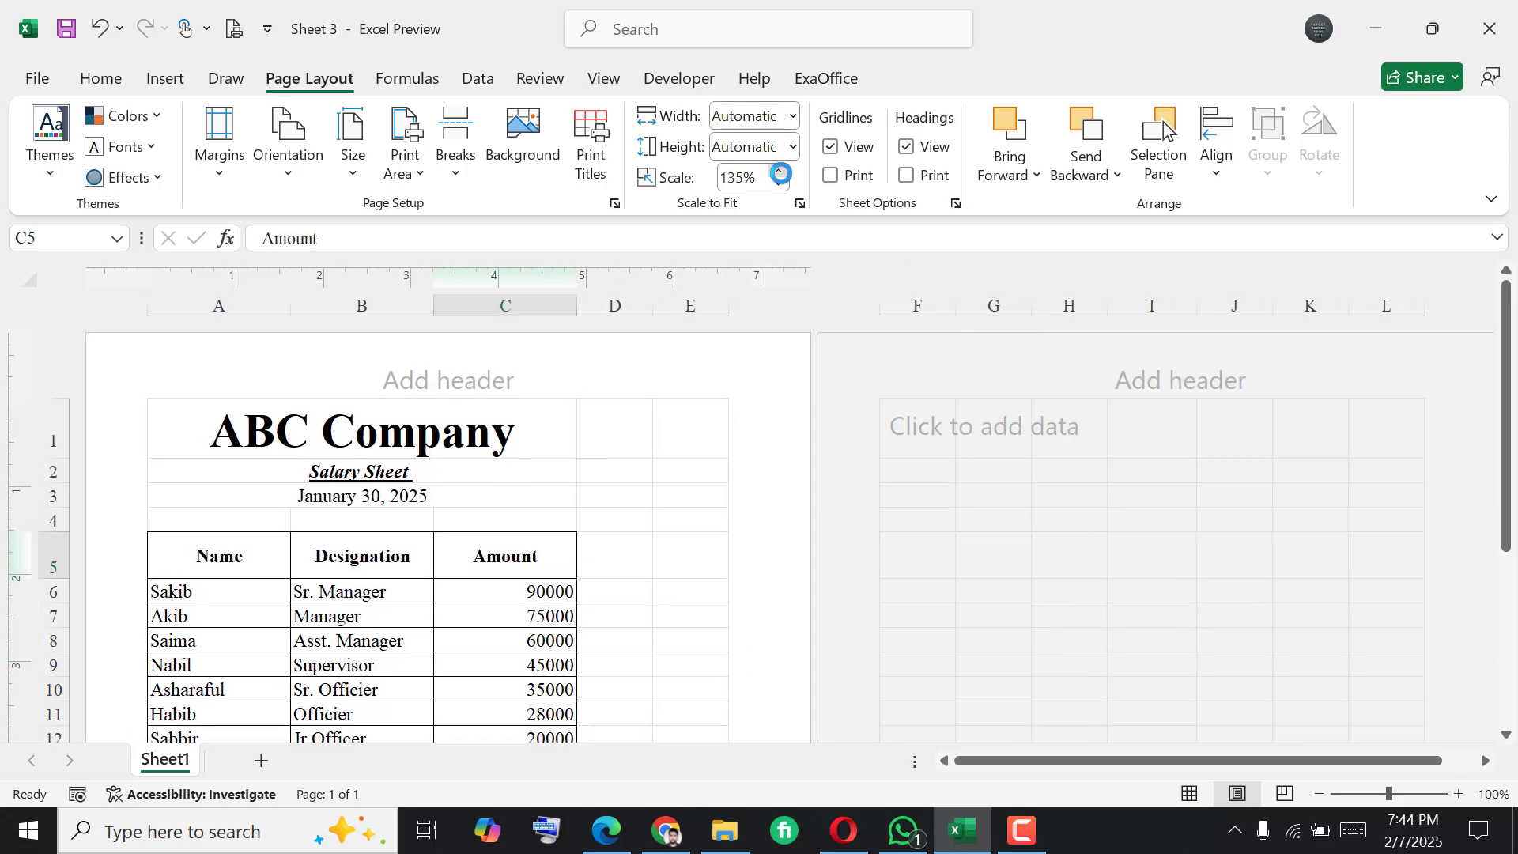
click(780, 172)
click(779, 172)
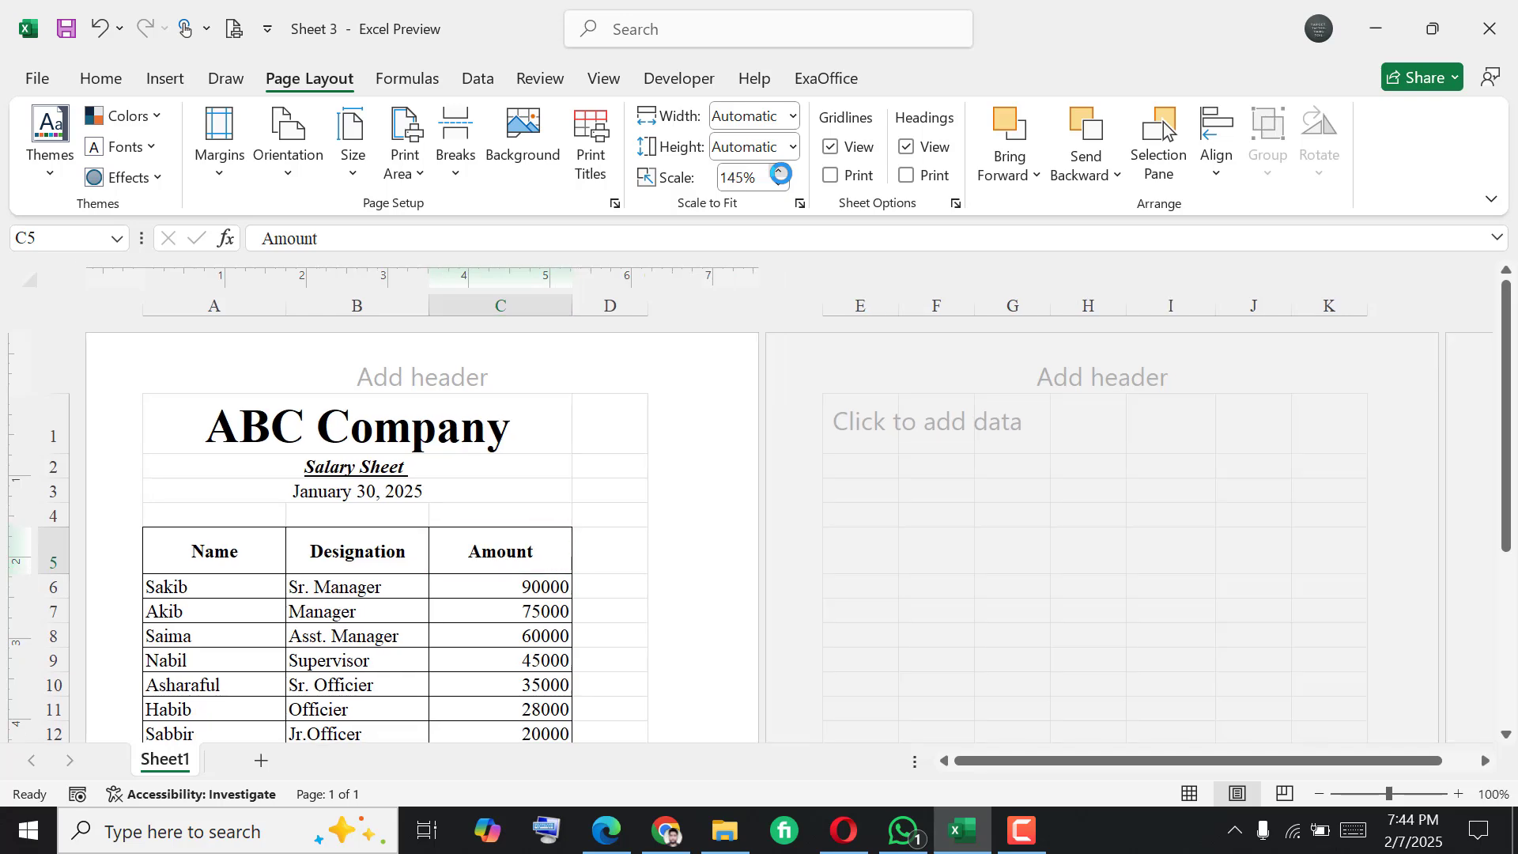
click(780, 172)
click(780, 172)
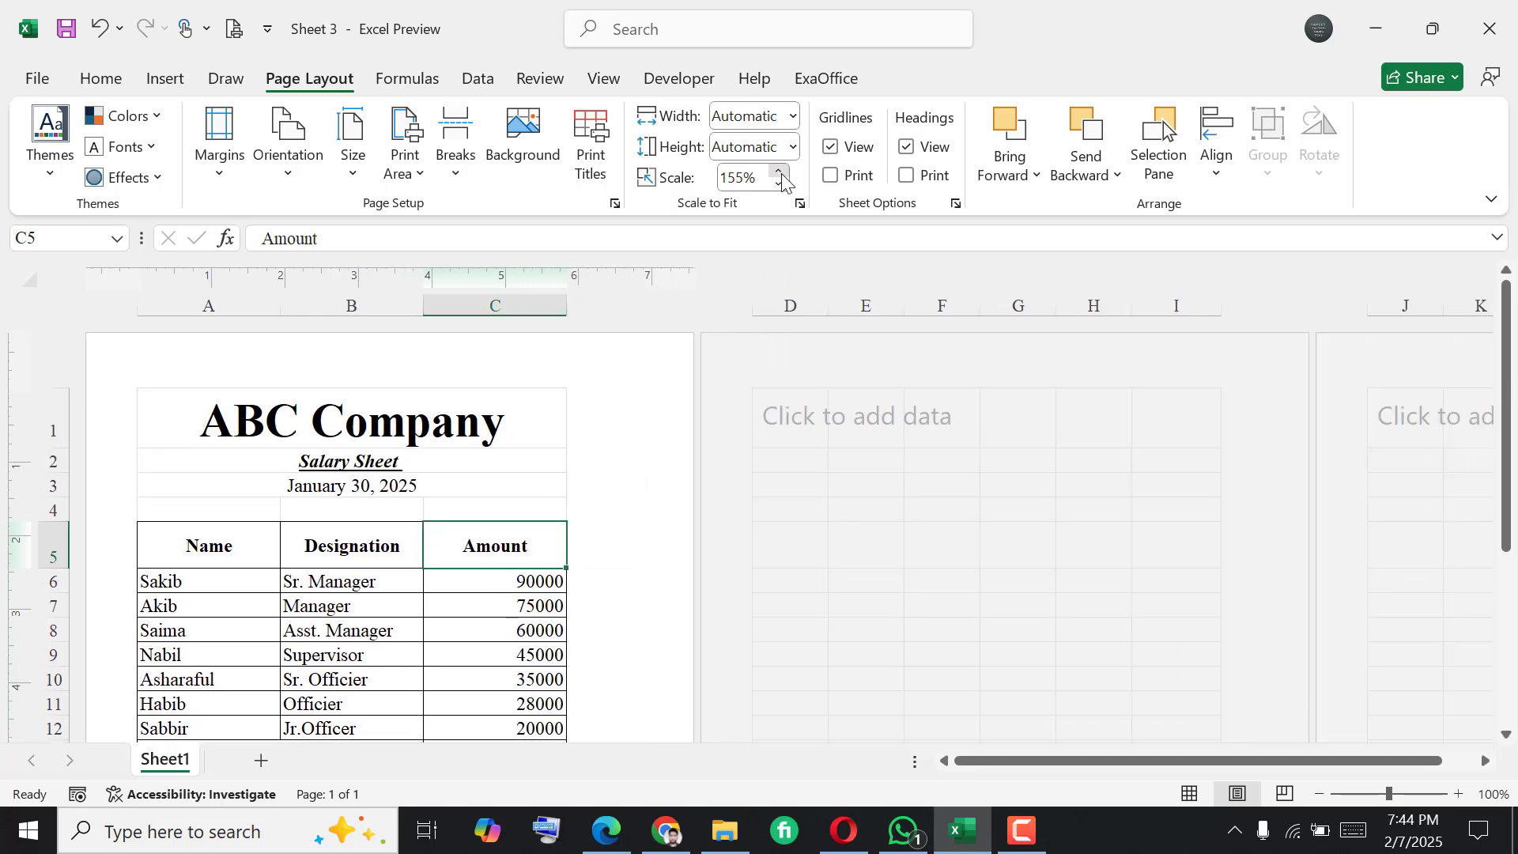
click(779, 171)
- Look over the rescaled salary sheet at closer zoom, from the company title to the empty rows below Total
scroll(372, 636, down, 3)
scroll(371, 636, up, 2)
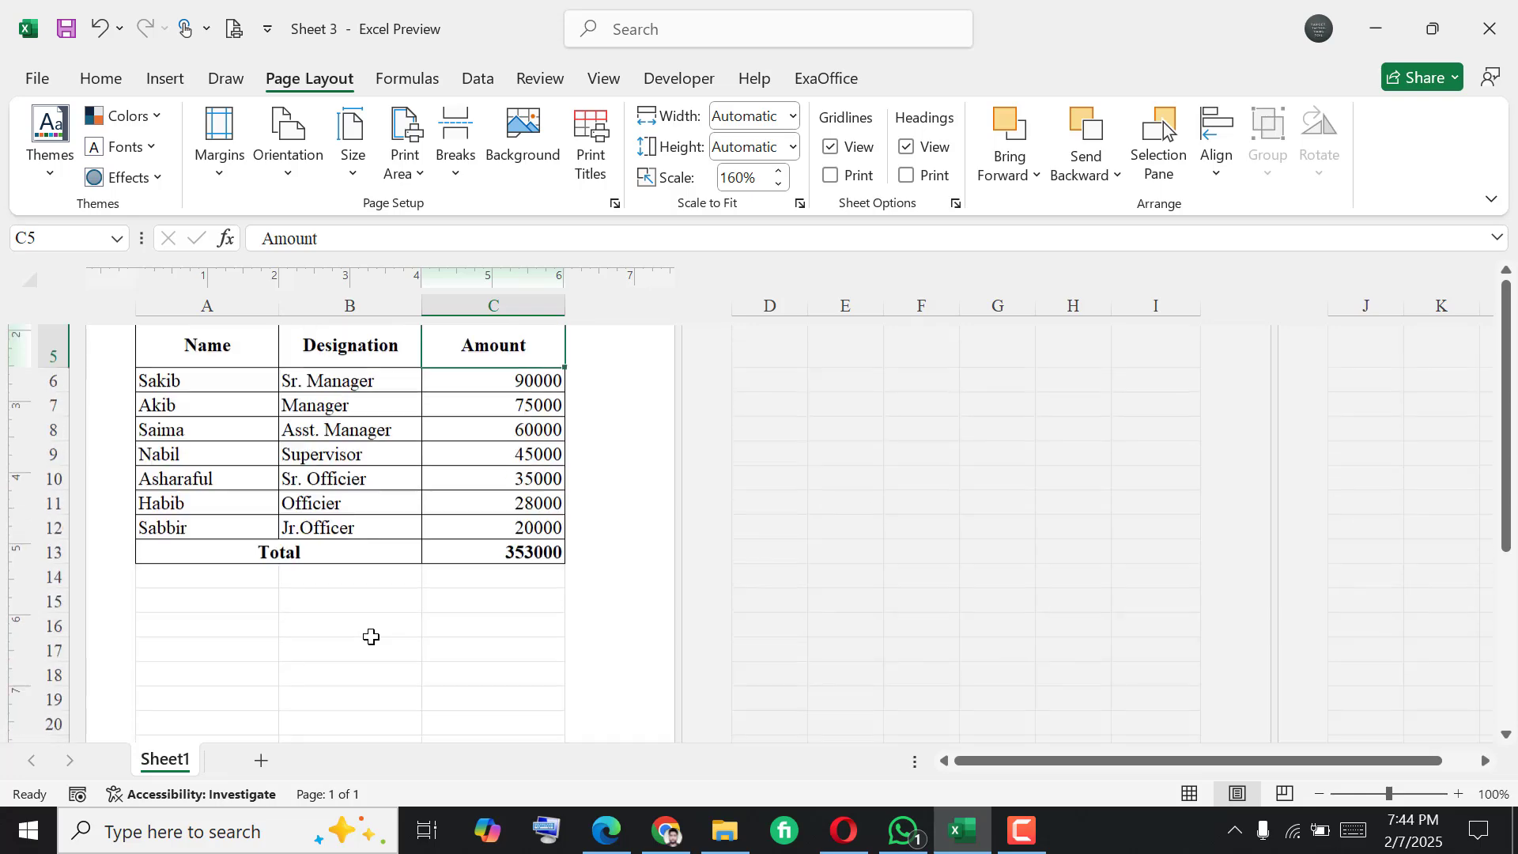
scroll(417, 451, up, 4)
scroll(380, 570, down, 3)
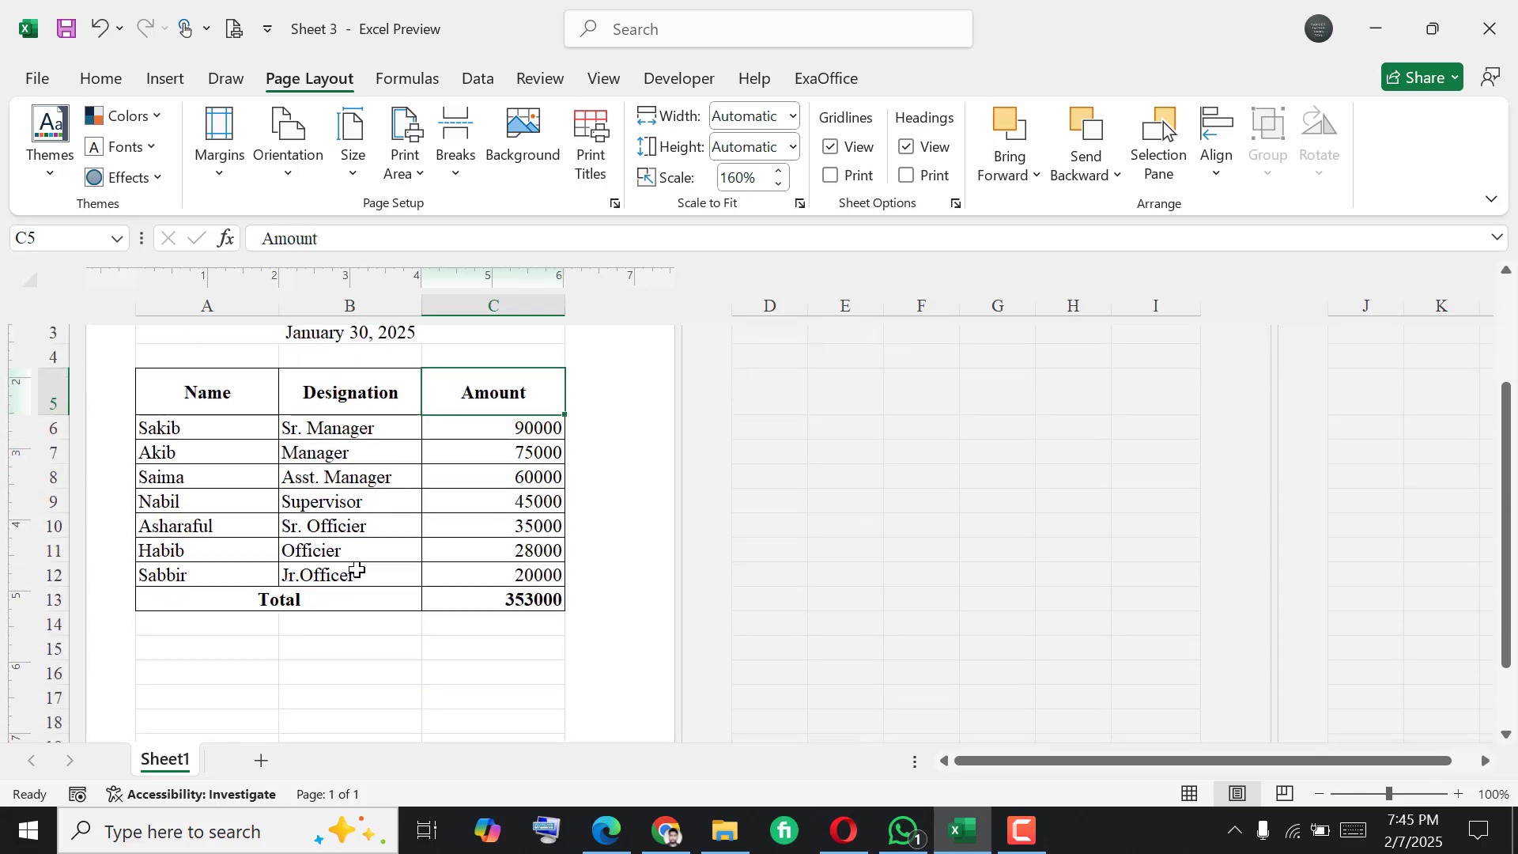
scroll(357, 569, up, 2)
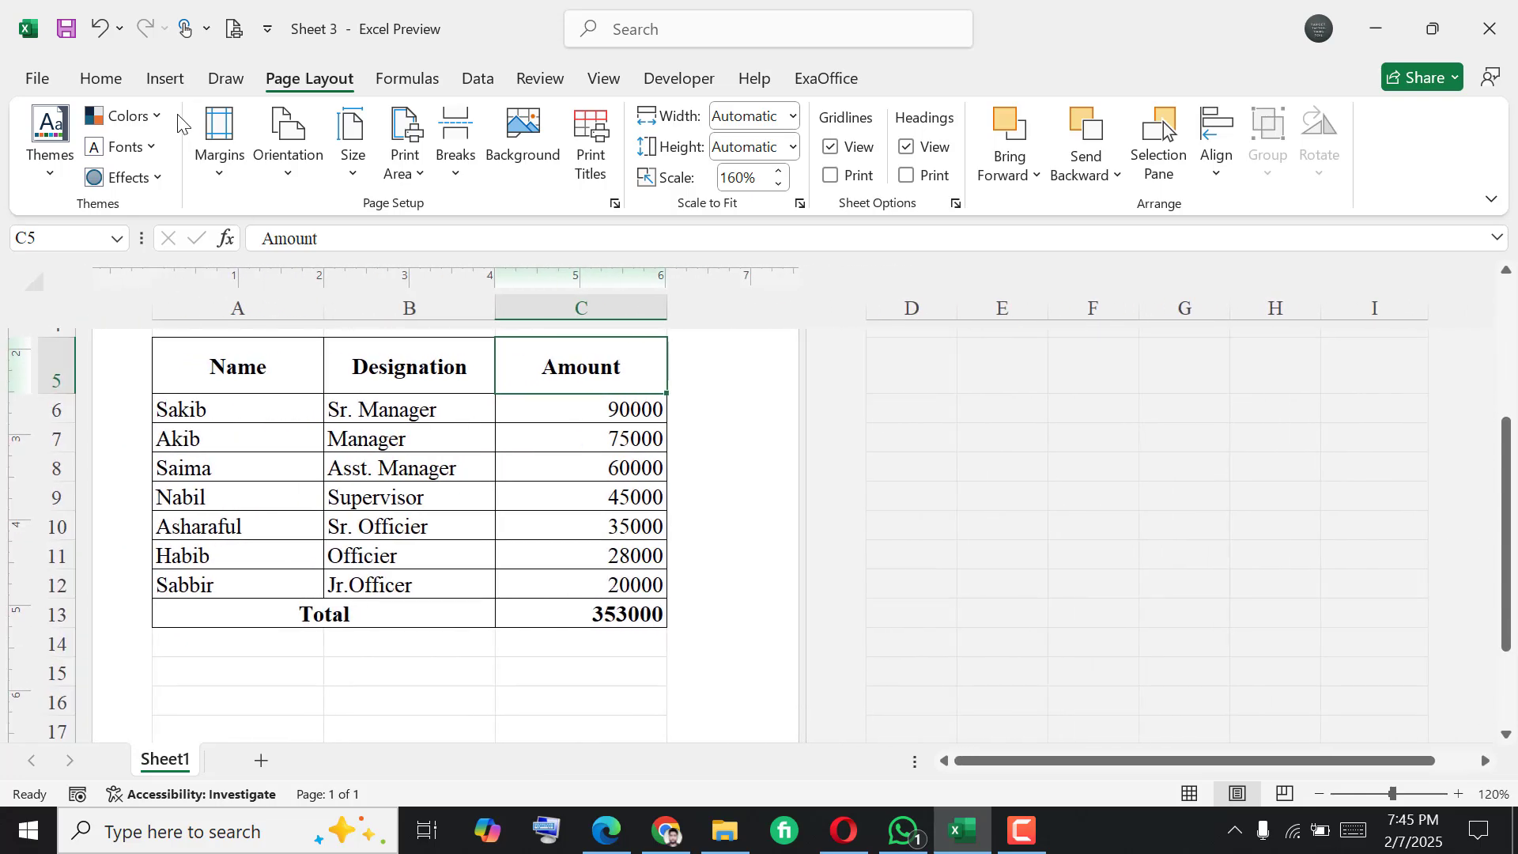
click(100, 78)
scroll(435, 403, up, 2)
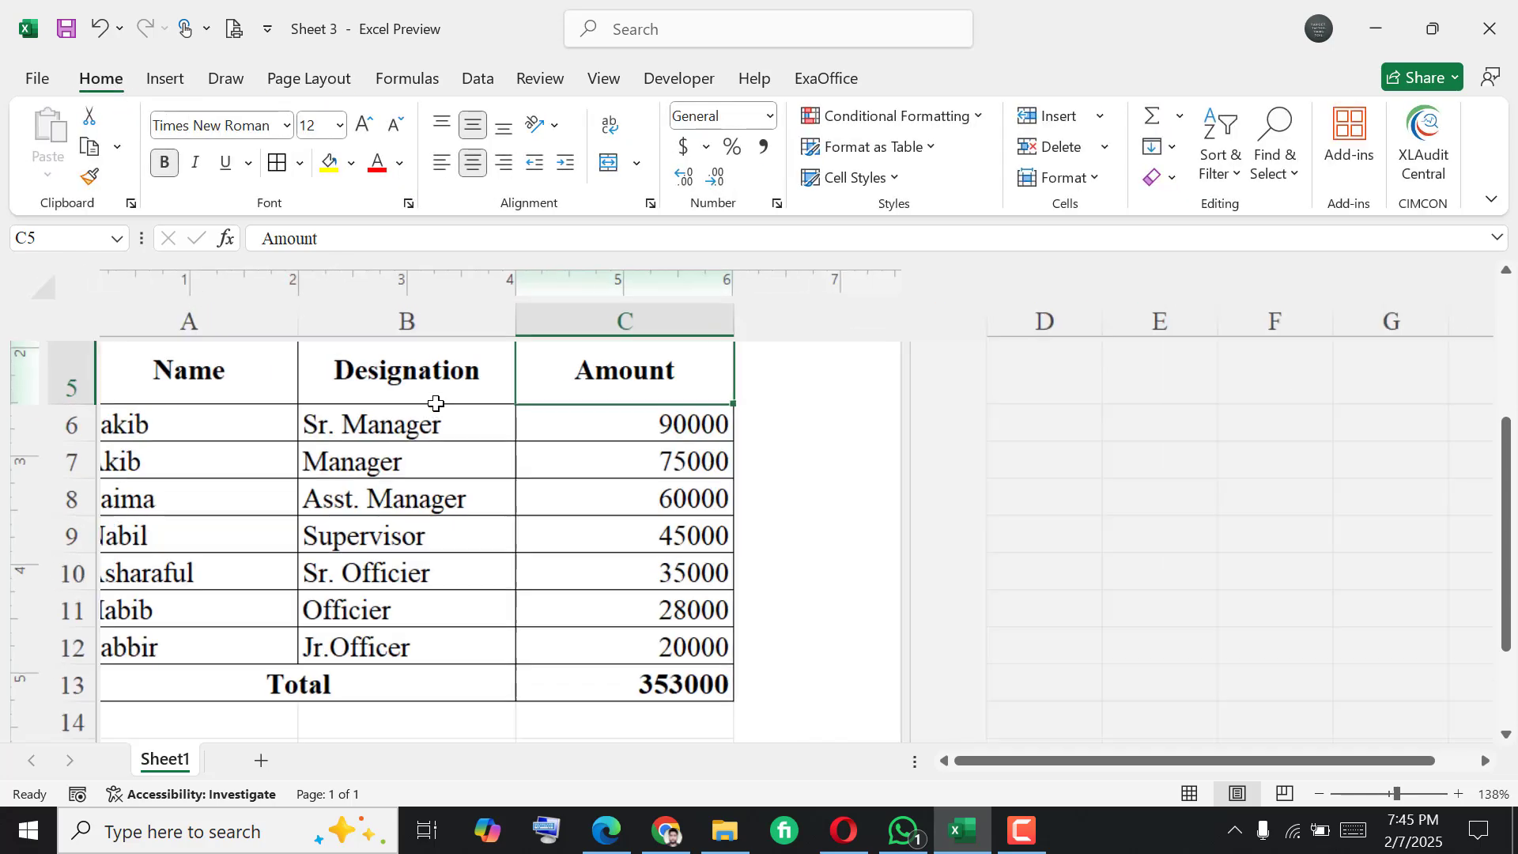
scroll(435, 404, up, 3)
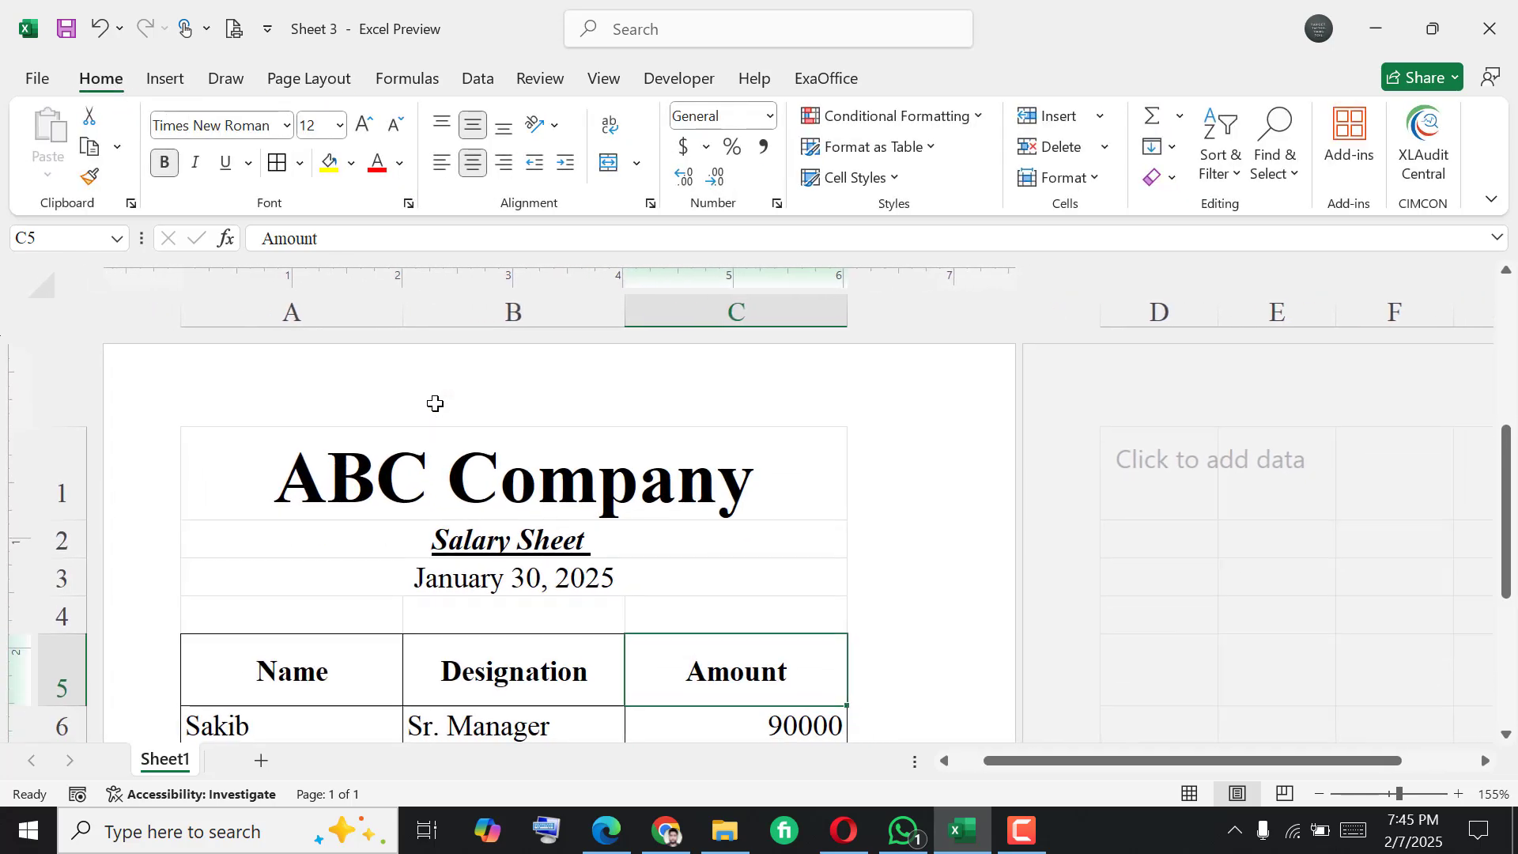
scroll(436, 403, down, 2)
- Center the salary sheet horizontally and vertically on the printed page through Page Setup, check the print preview, and return to the worksheet
key(ctrl+p)
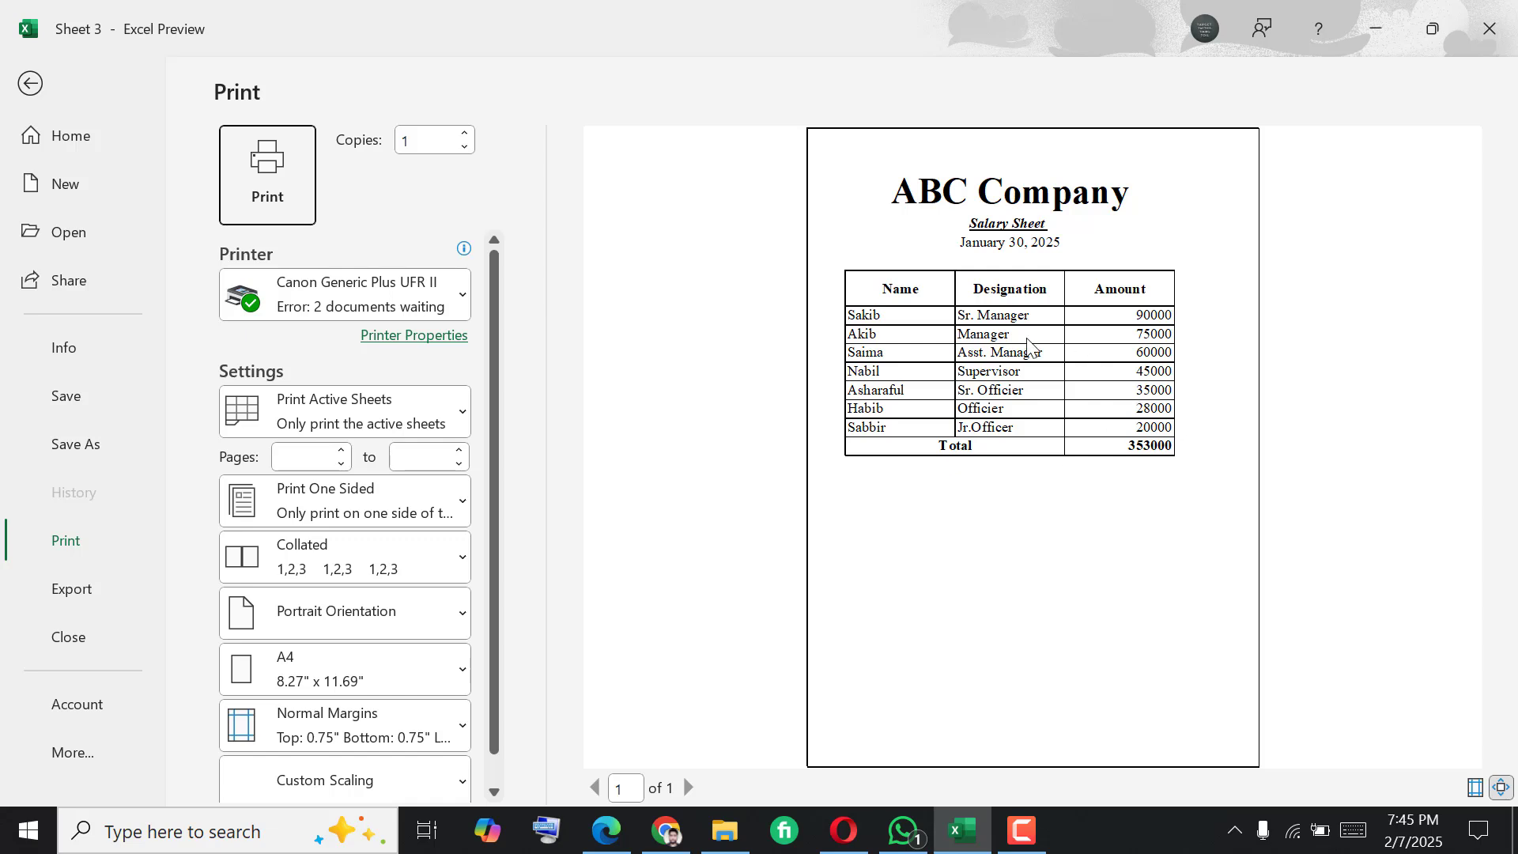
scroll(379, 643, down, 1)
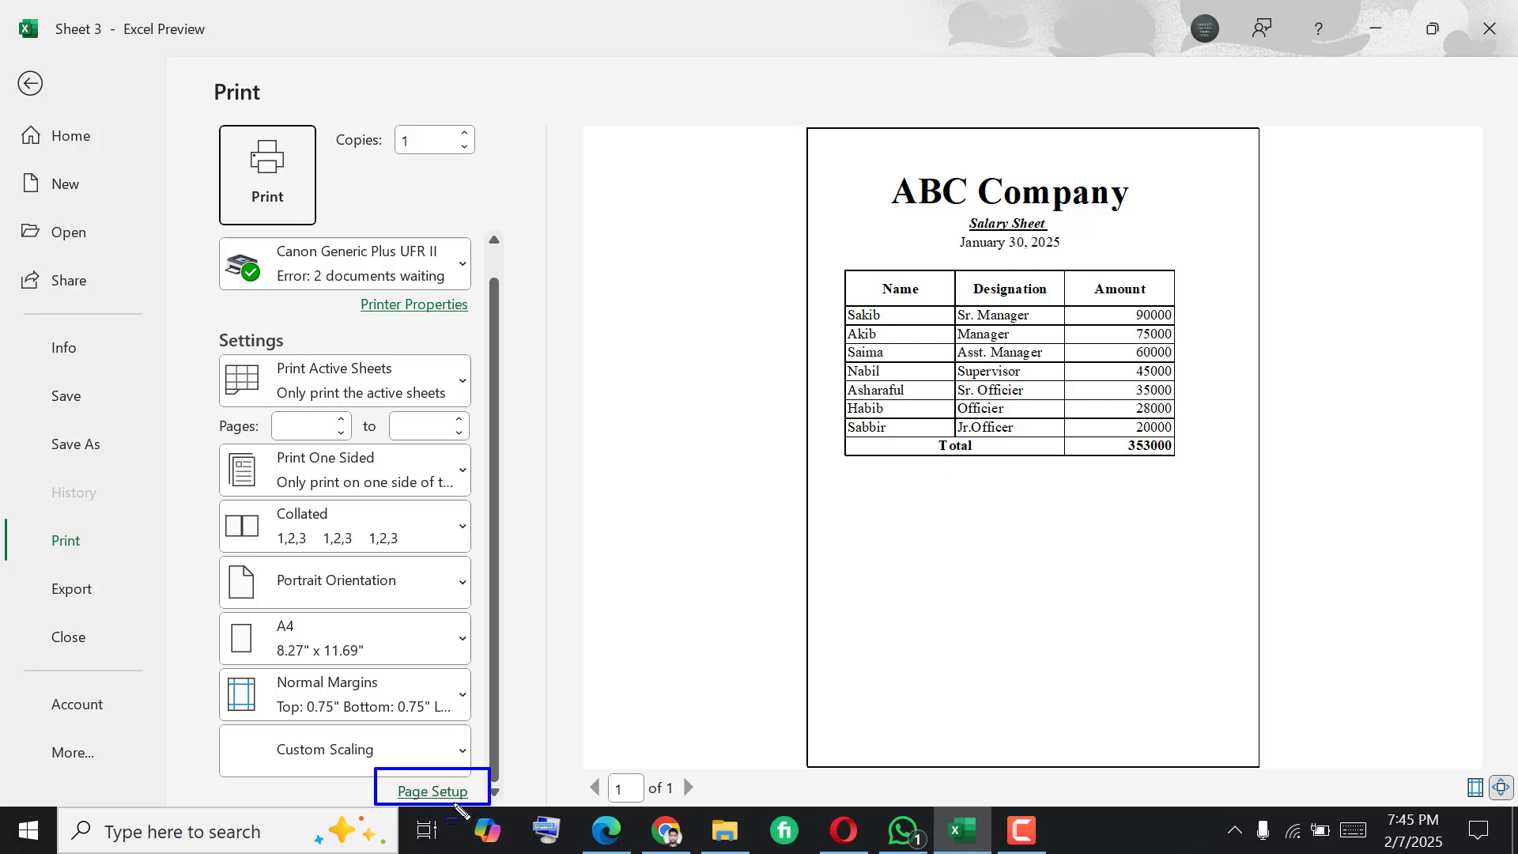
key(Escape)
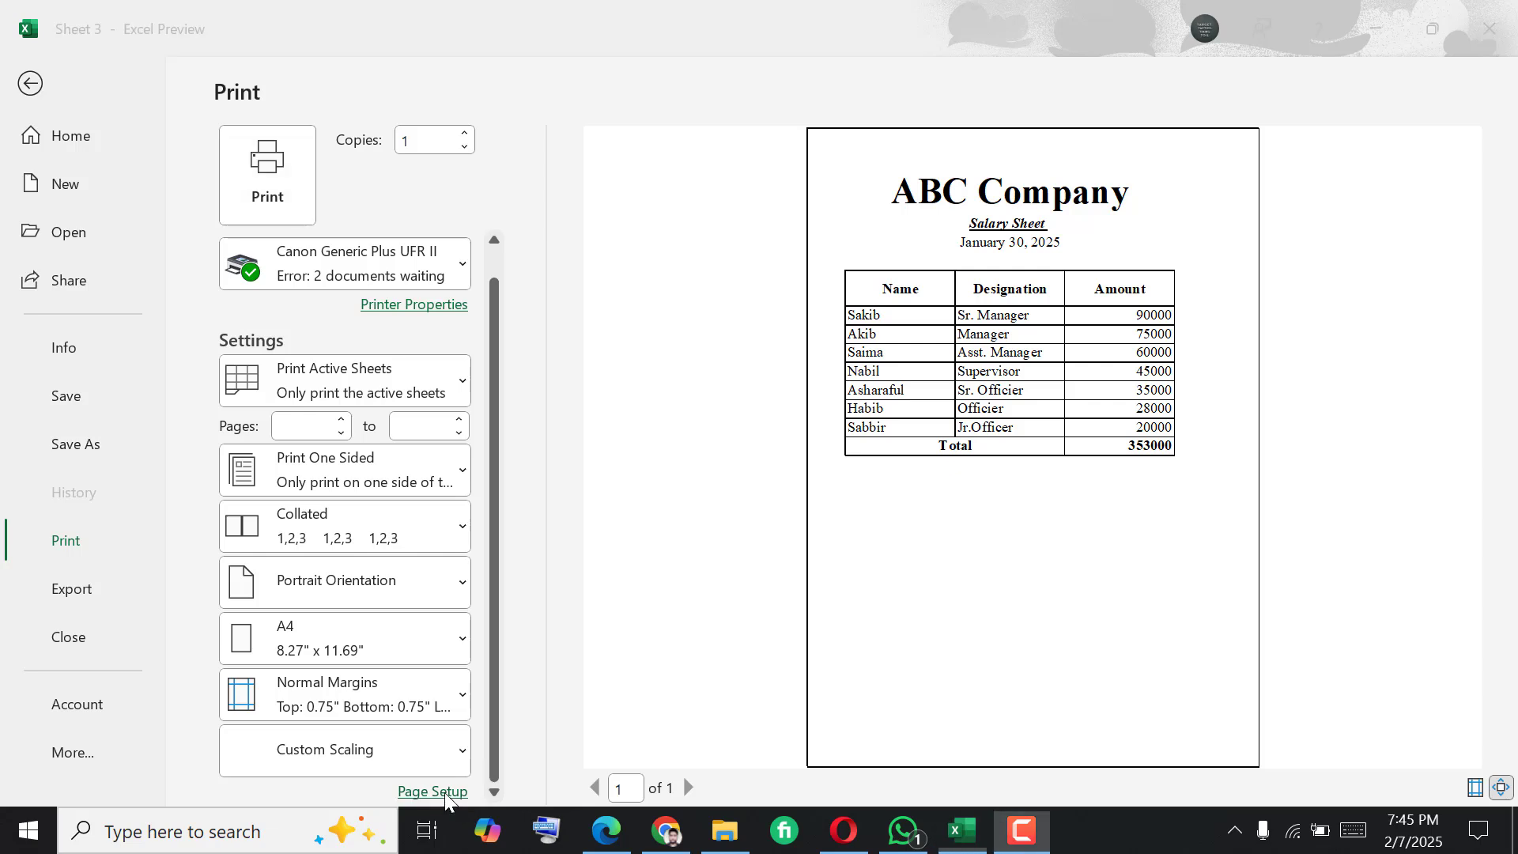
click(445, 797)
click(445, 794)
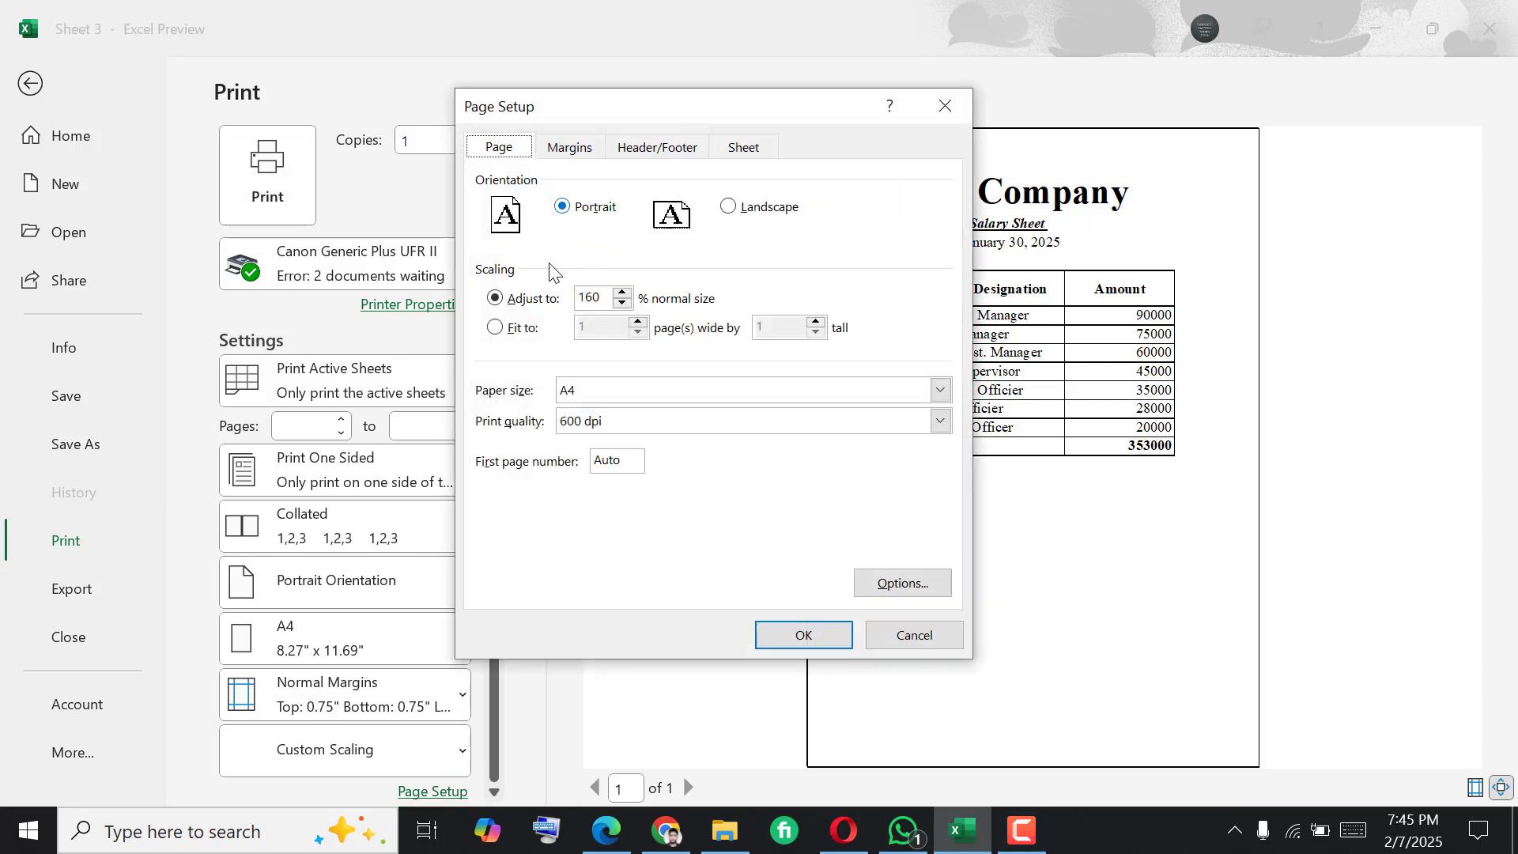
click(581, 152)
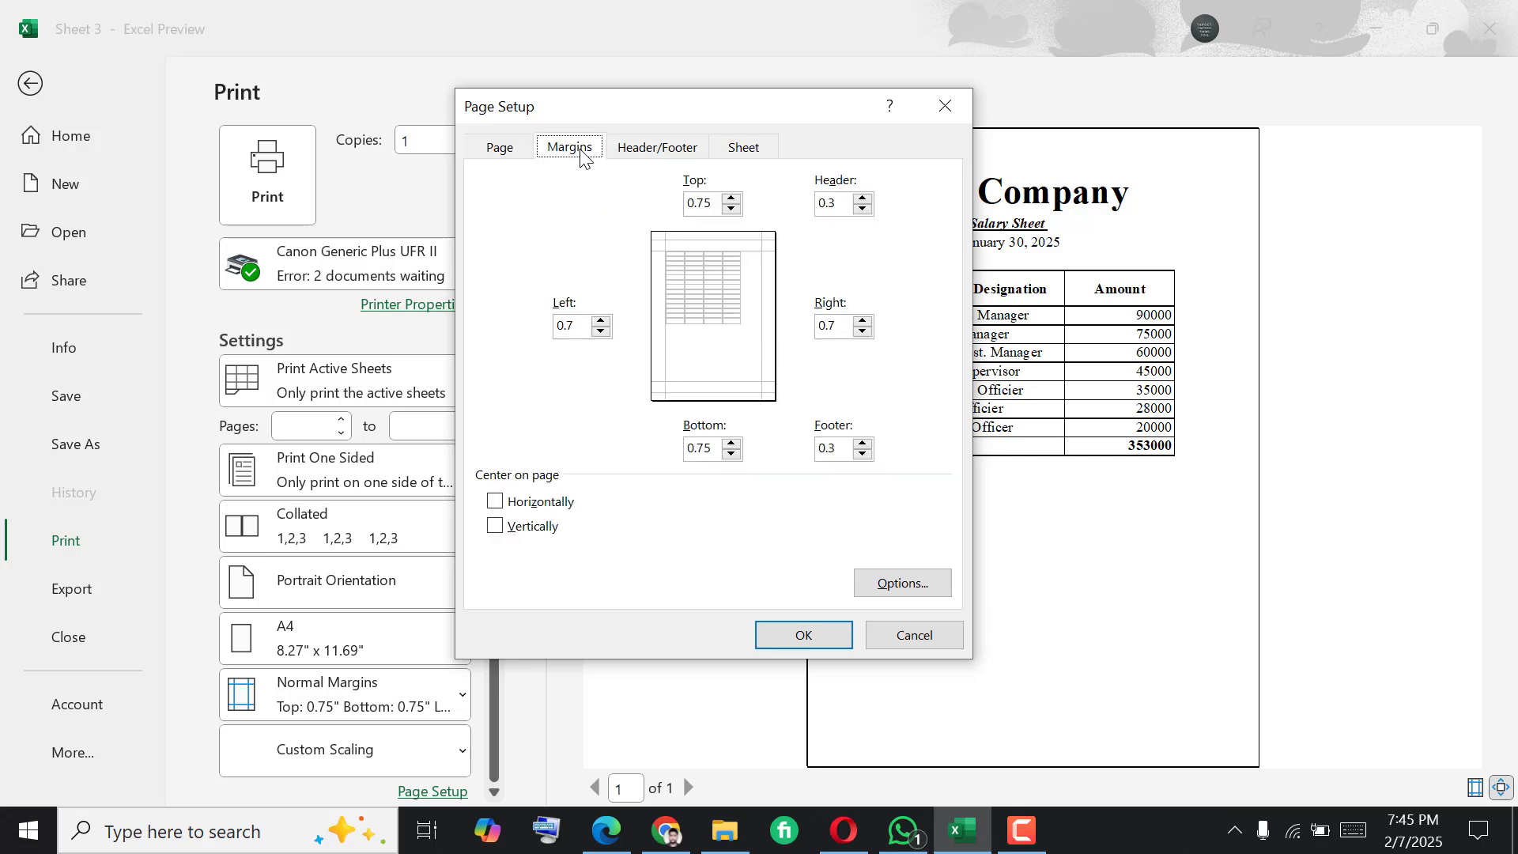
click(496, 503)
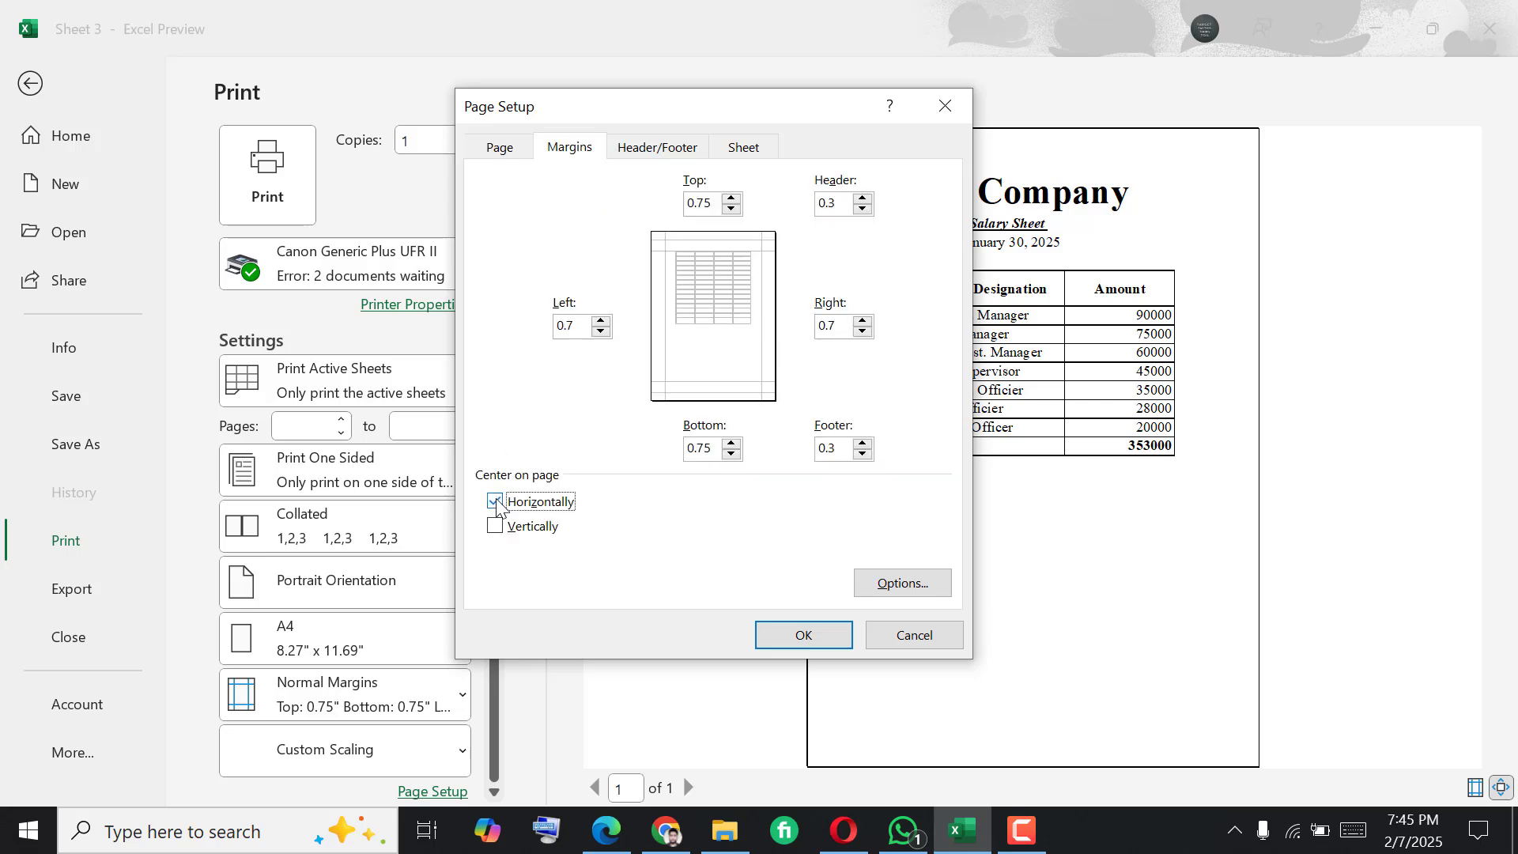
click(496, 528)
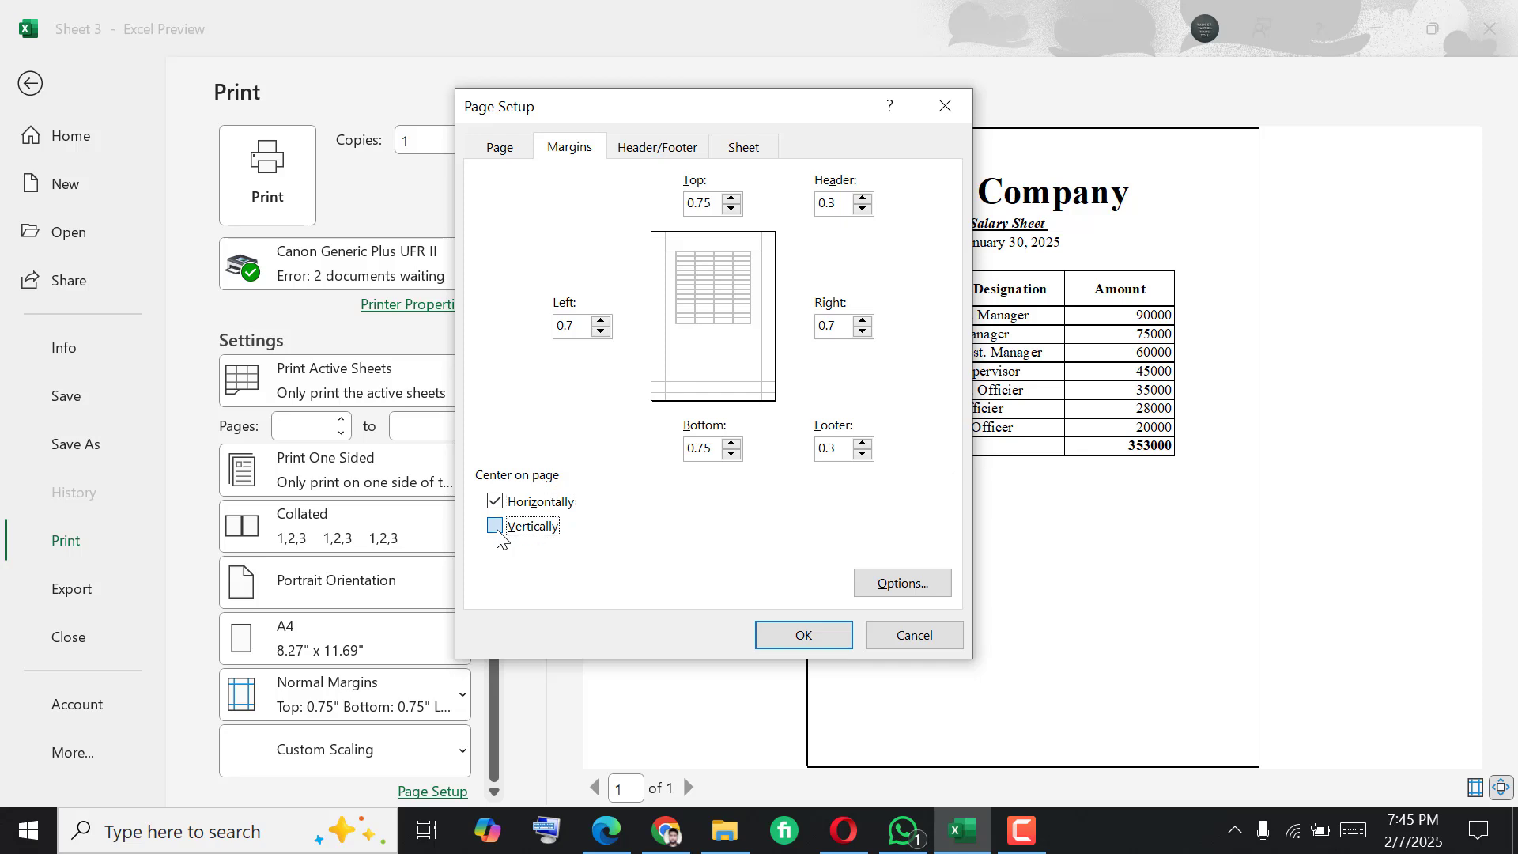
click(822, 638)
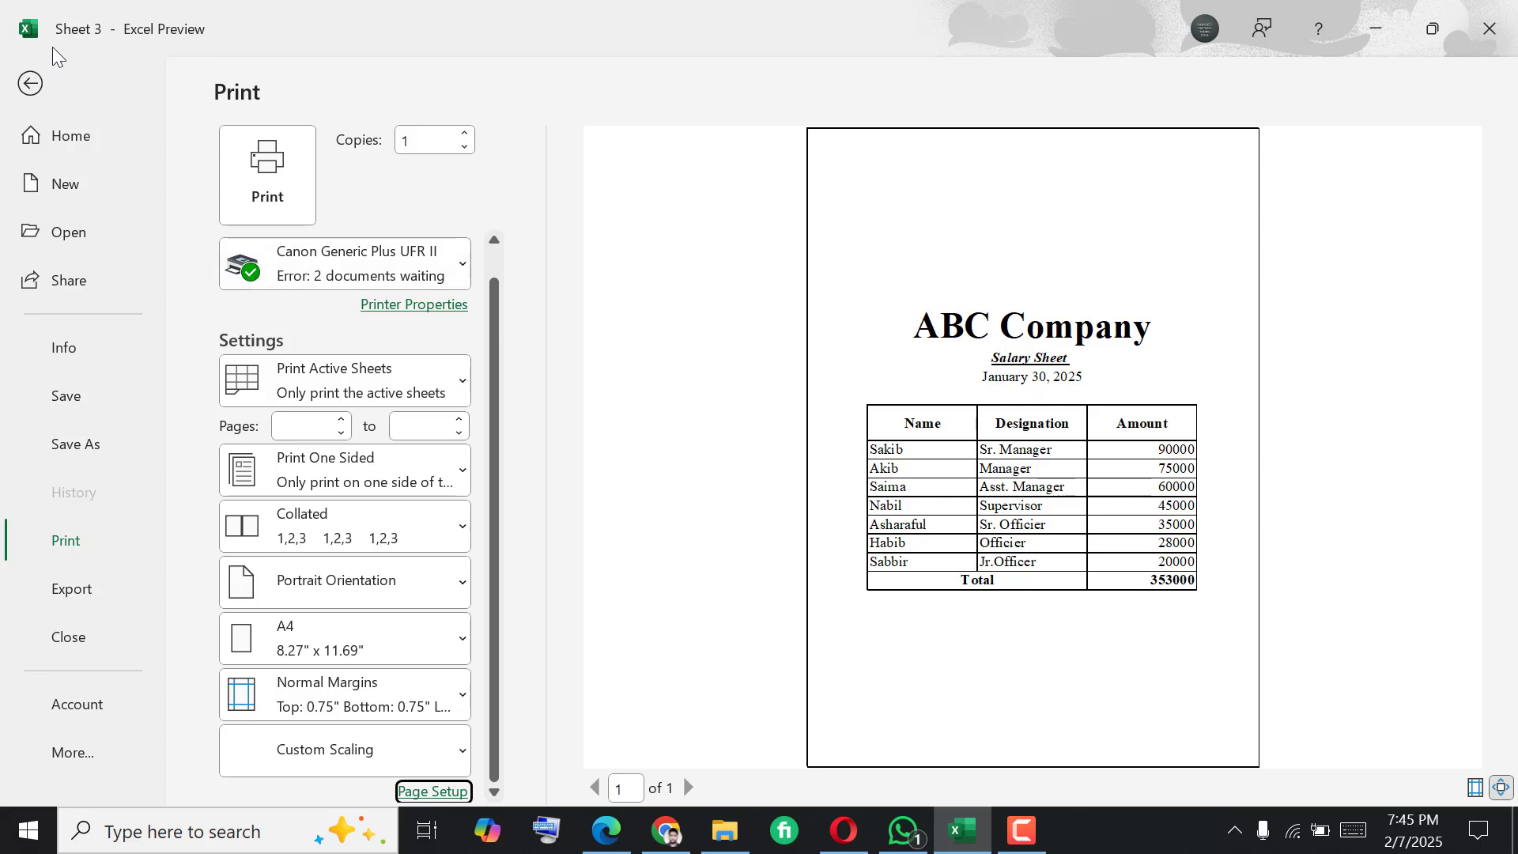
click(31, 91)
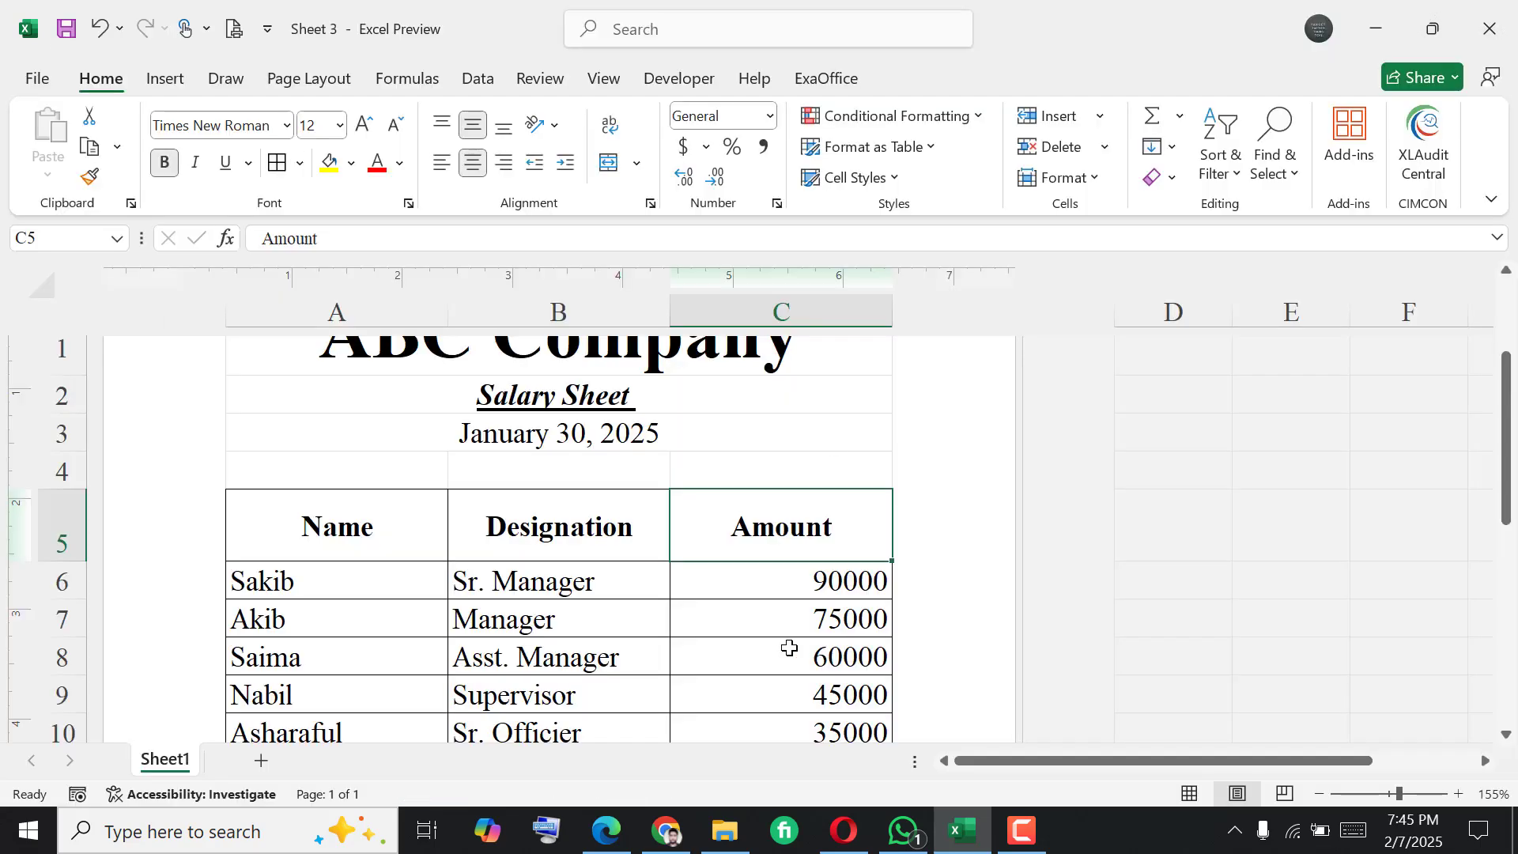
- Review the salary table's names, designations and amounts from the header row down to the Total row
scroll(786, 644, down, 4)
scroll(789, 648, up, 3)
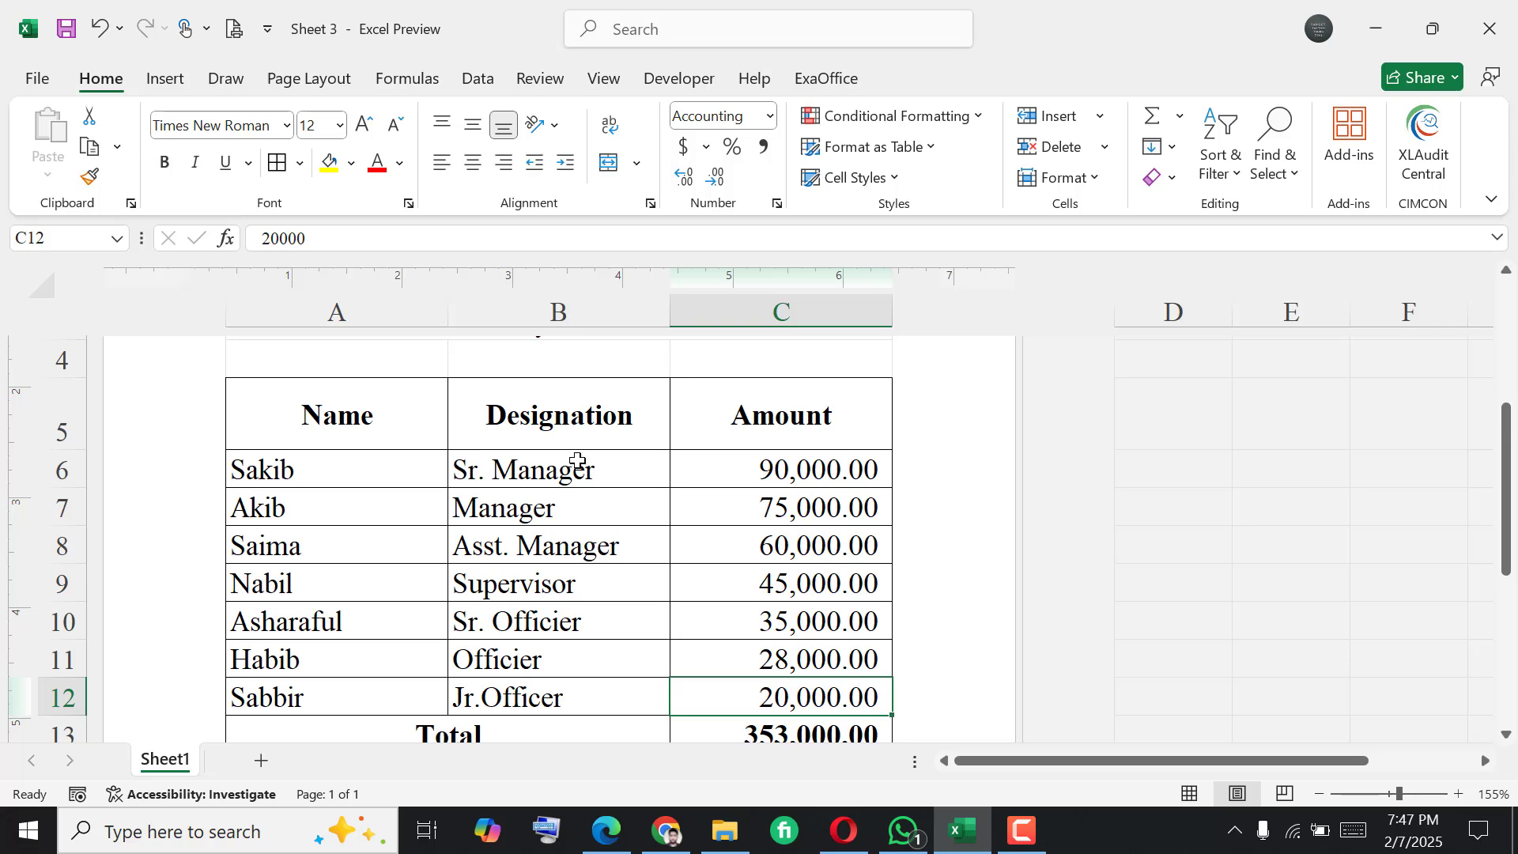
scroll(578, 461, down, 1)
scroll(578, 461, down, 1)
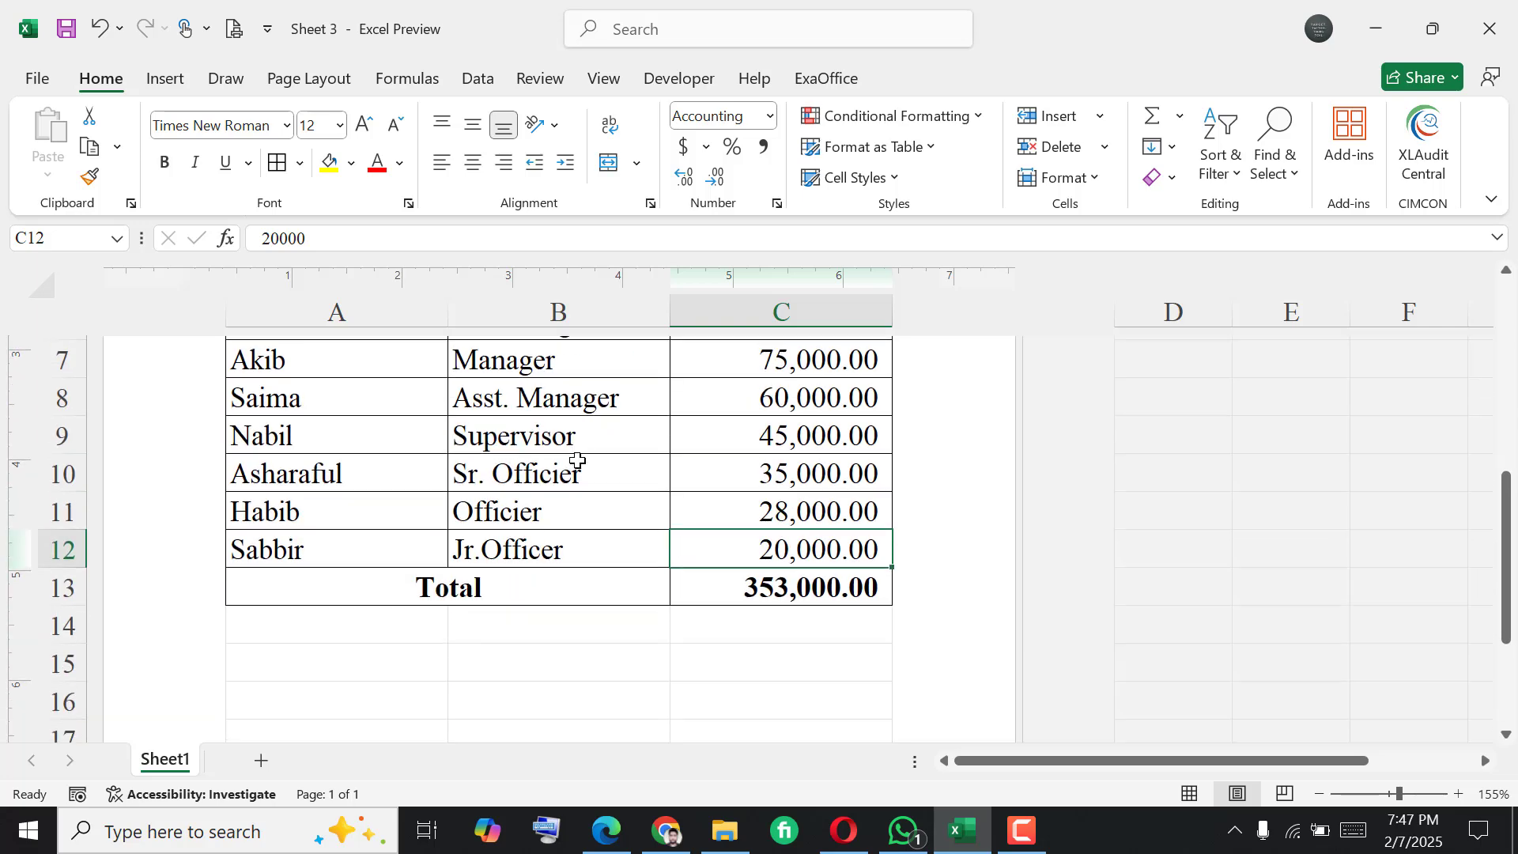
scroll(508, 534, up, 2)
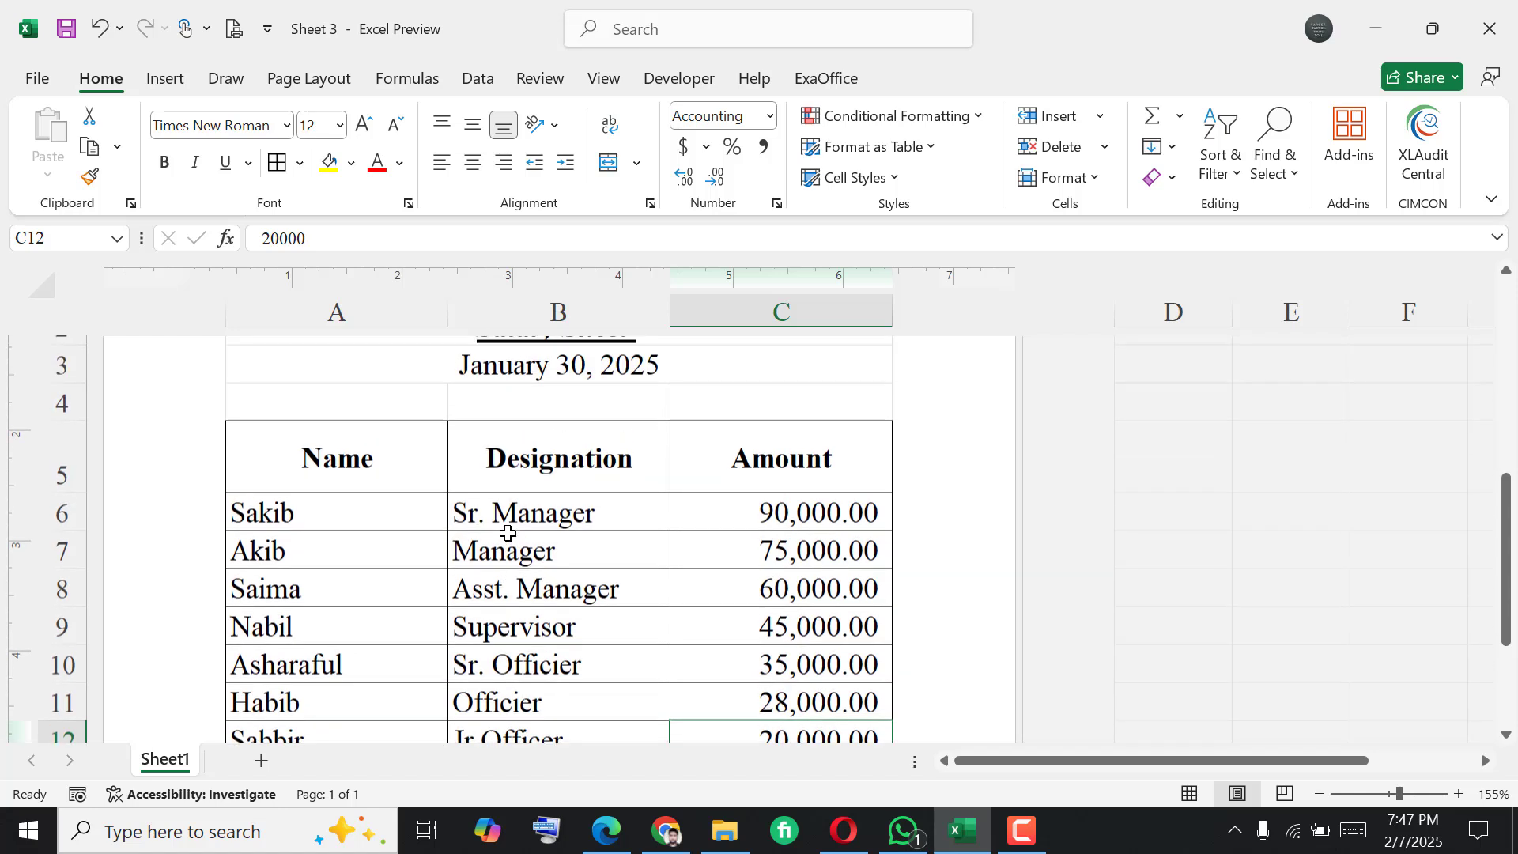
scroll(508, 533, down, 1)
scroll(298, 446, down, 1)
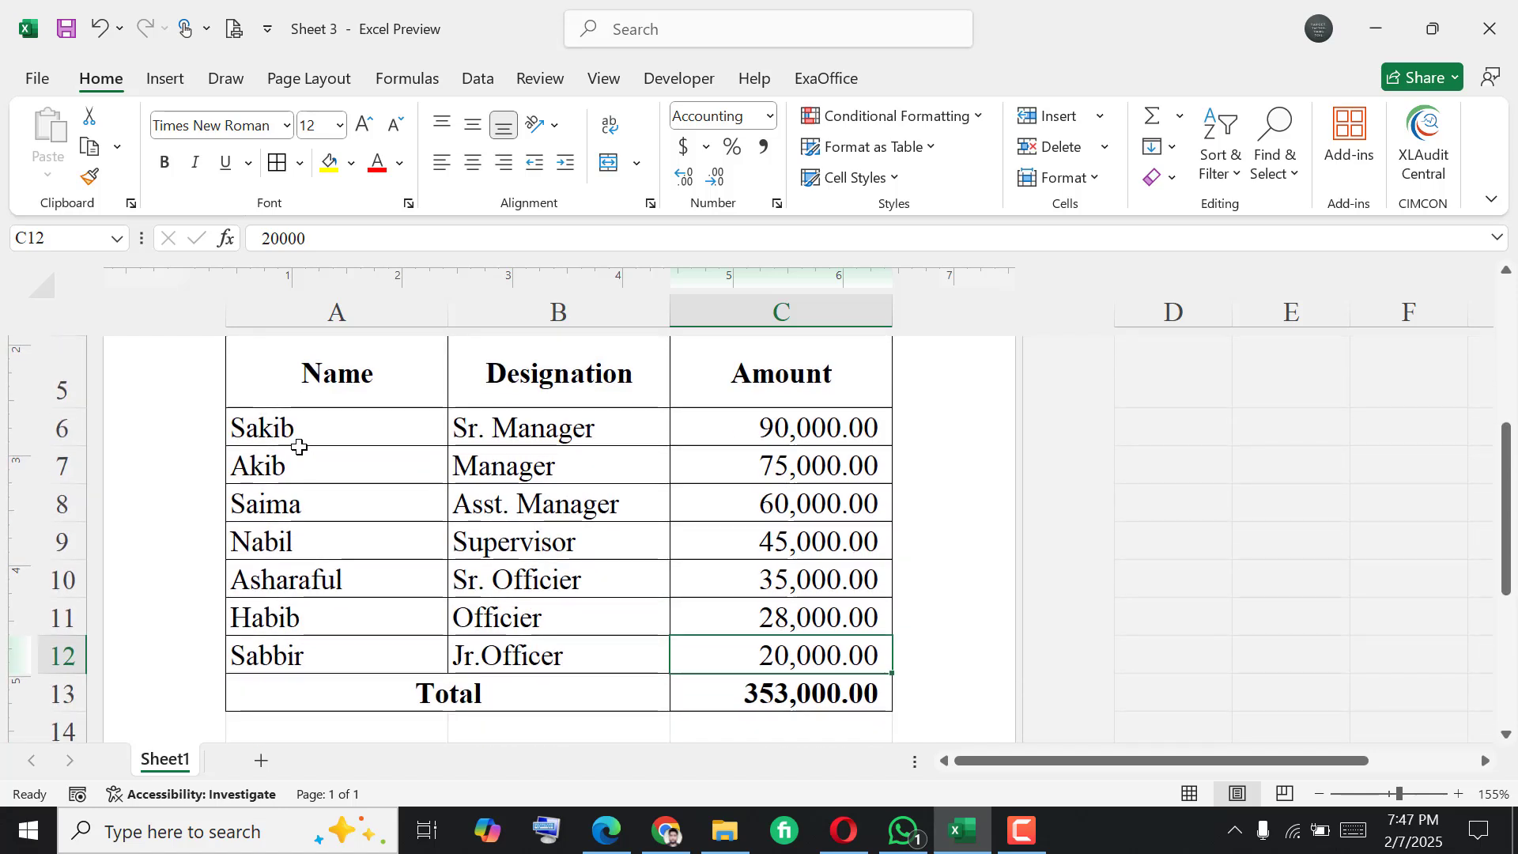
scroll(363, 478, down, 1)
scroll(363, 479, down, 2)
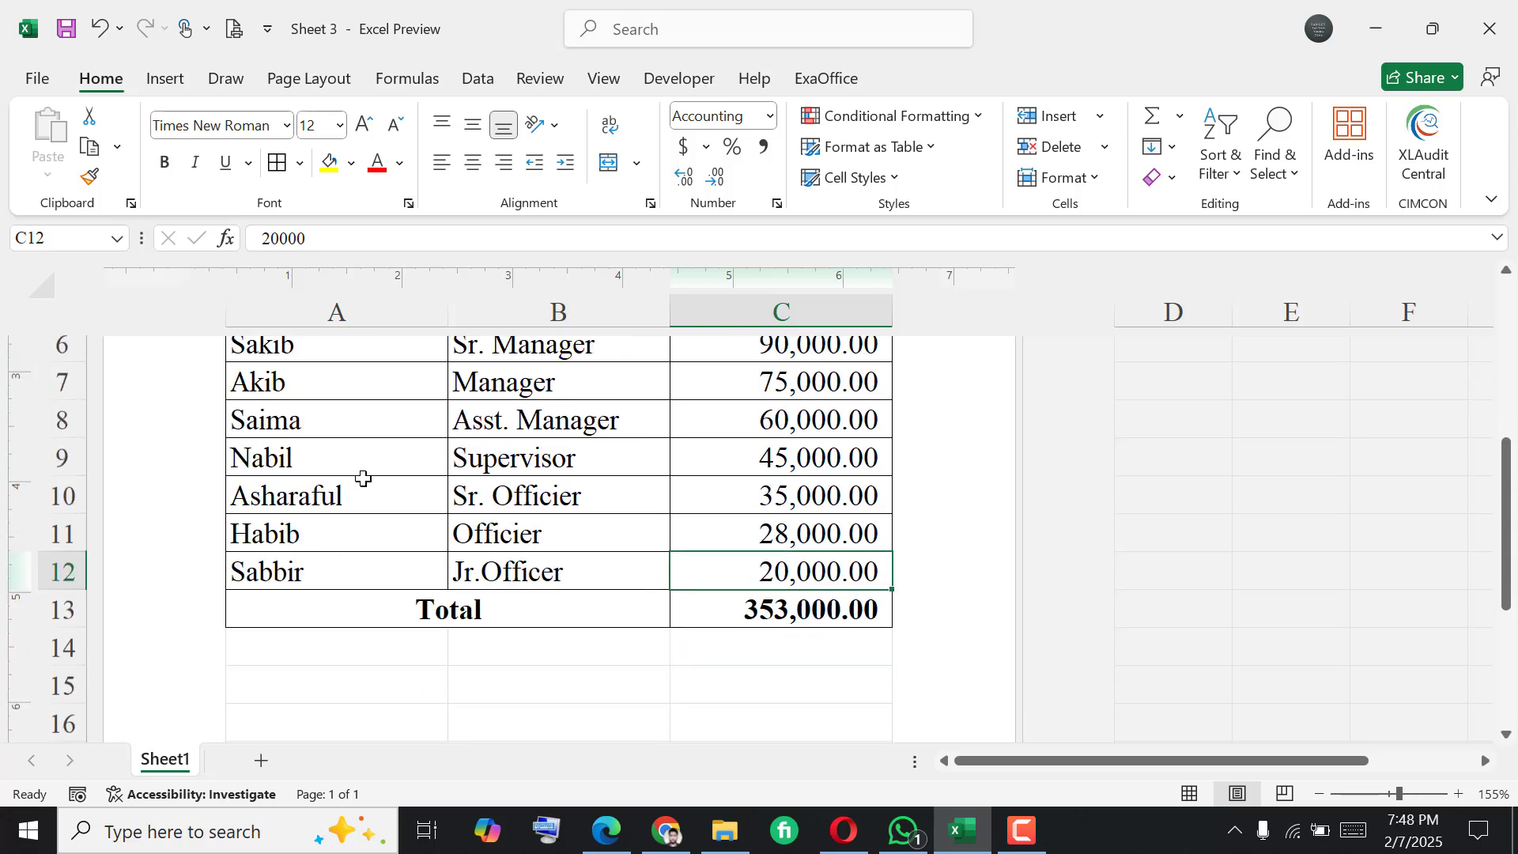
scroll(340, 534, down, 1)
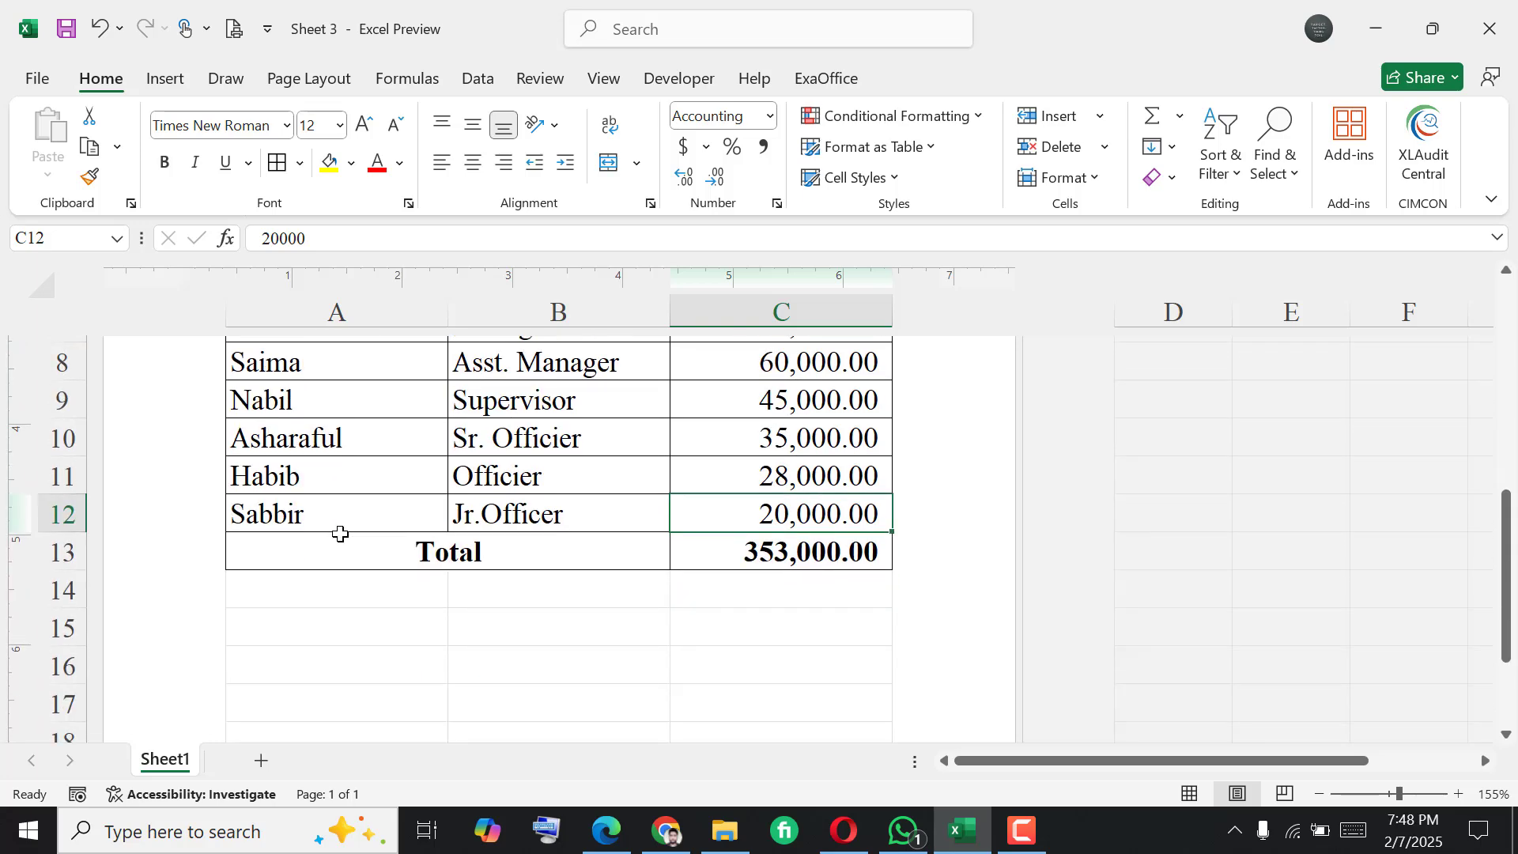
scroll(340, 532, up, 3)
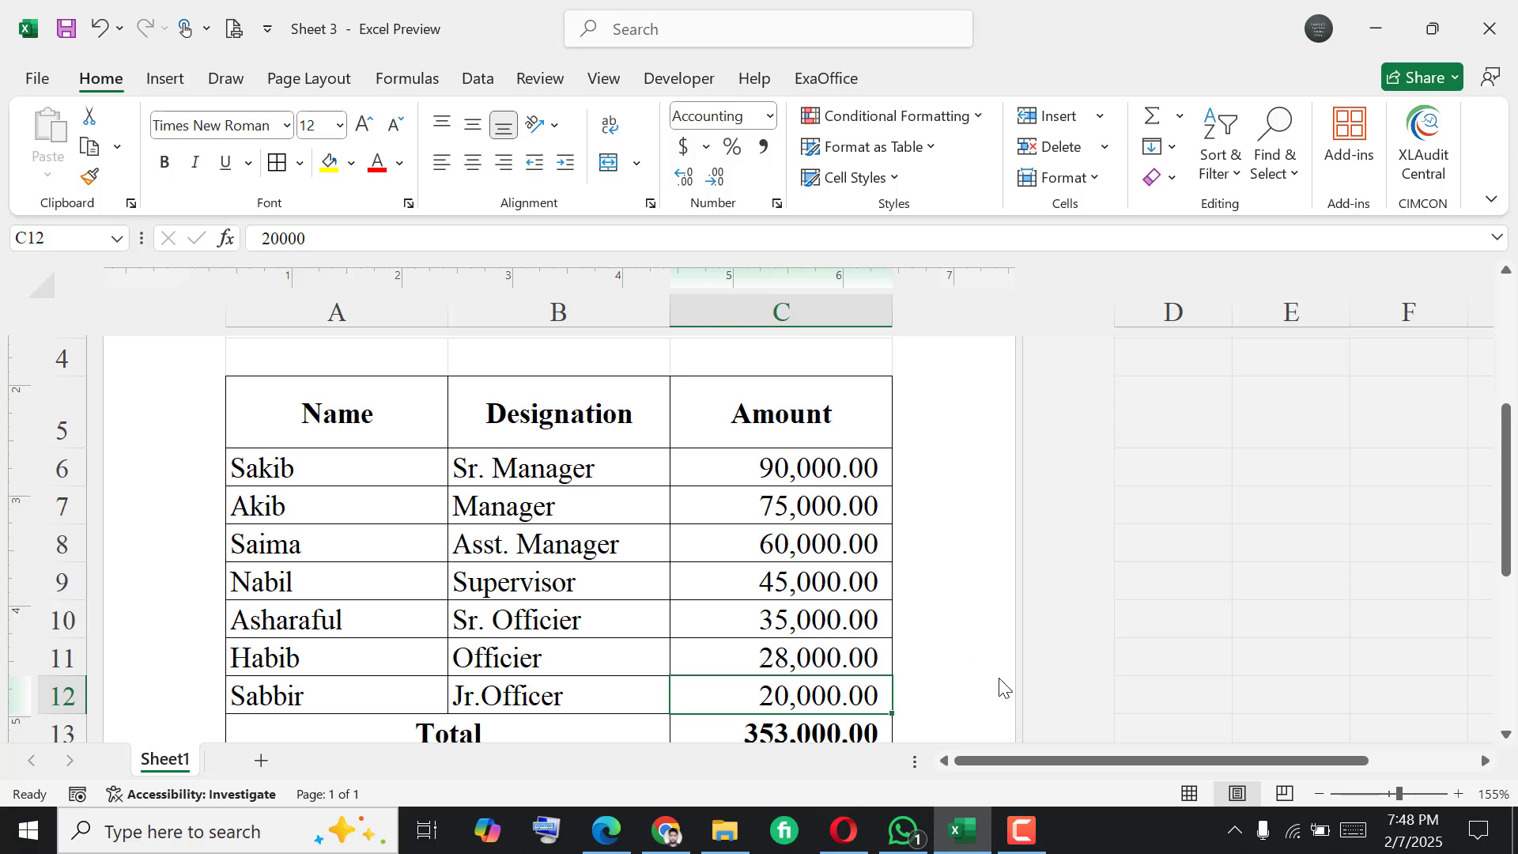